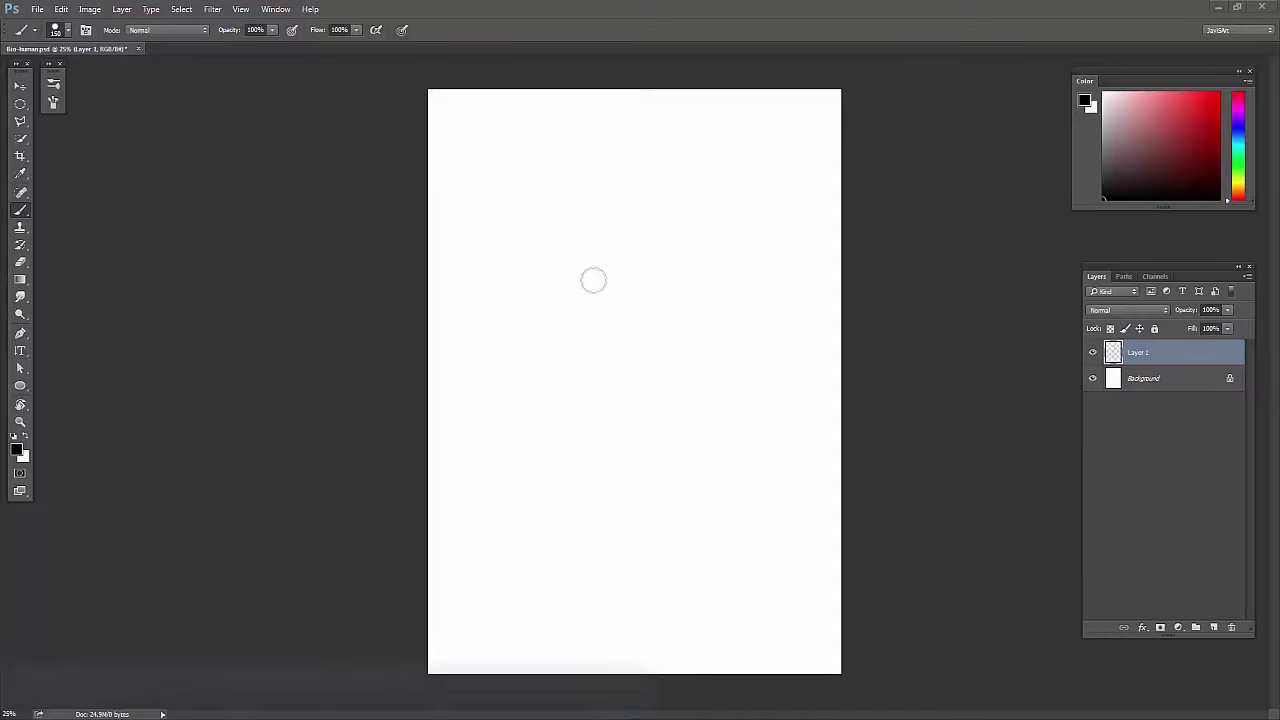
Block in the figure's head, torso and V-shaped lower body with rough grey strokes.
mouse_move(660, 170)
mouse_down()
mouse_move(690, 280)
mouse_move(570, 370)
mouse_up()
drag(600, 440, 707, 332)
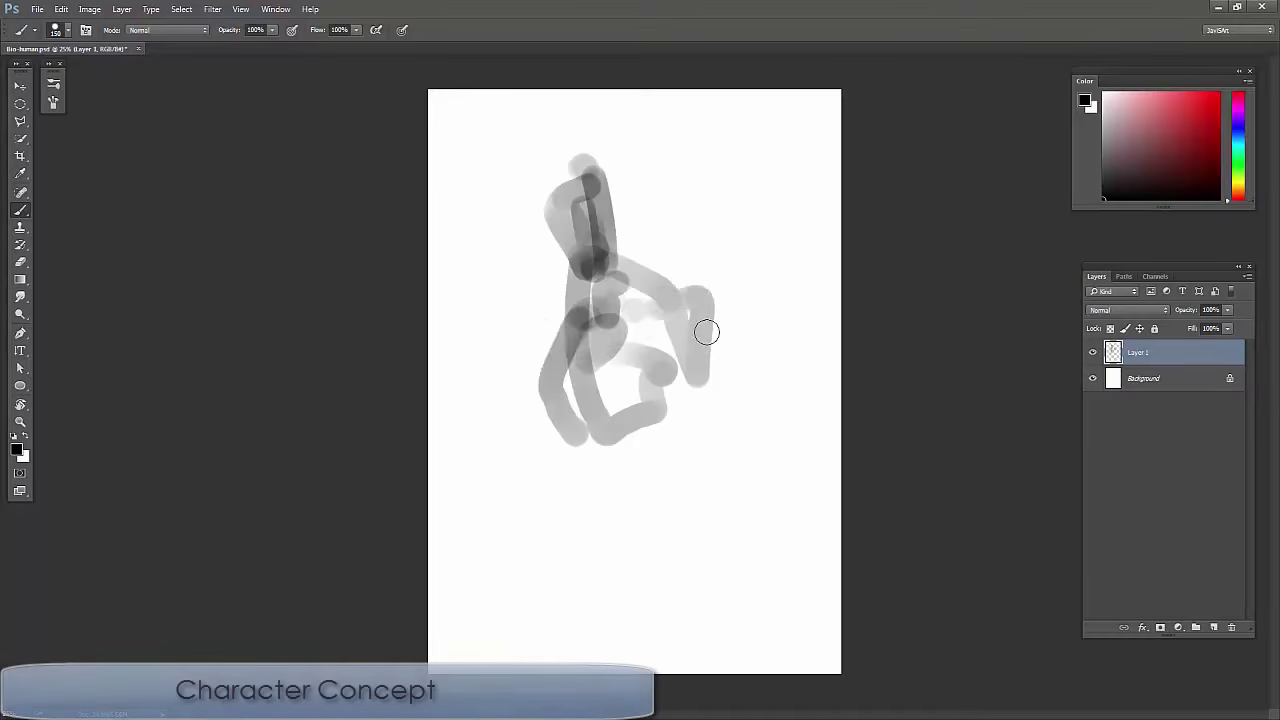
drag(650, 300, 760, 280)
drag(600, 200, 634, 300)
drag(760, 310, 637, 597)
mouse_move(720, 450)
mouse_down()
mouse_move(564, 479)
mouse_move(745, 300)
mouse_up()
drag(740, 430, 720, 600)
drag(620, 370, 540, 330)
mouse_move(480, 465)
mouse_down()
mouse_move(565, 357)
mouse_move(520, 490)
mouse_move(700, 600)
mouse_up()
drag(690, 150, 685, 640)
drag(725, 510, 604, 558)
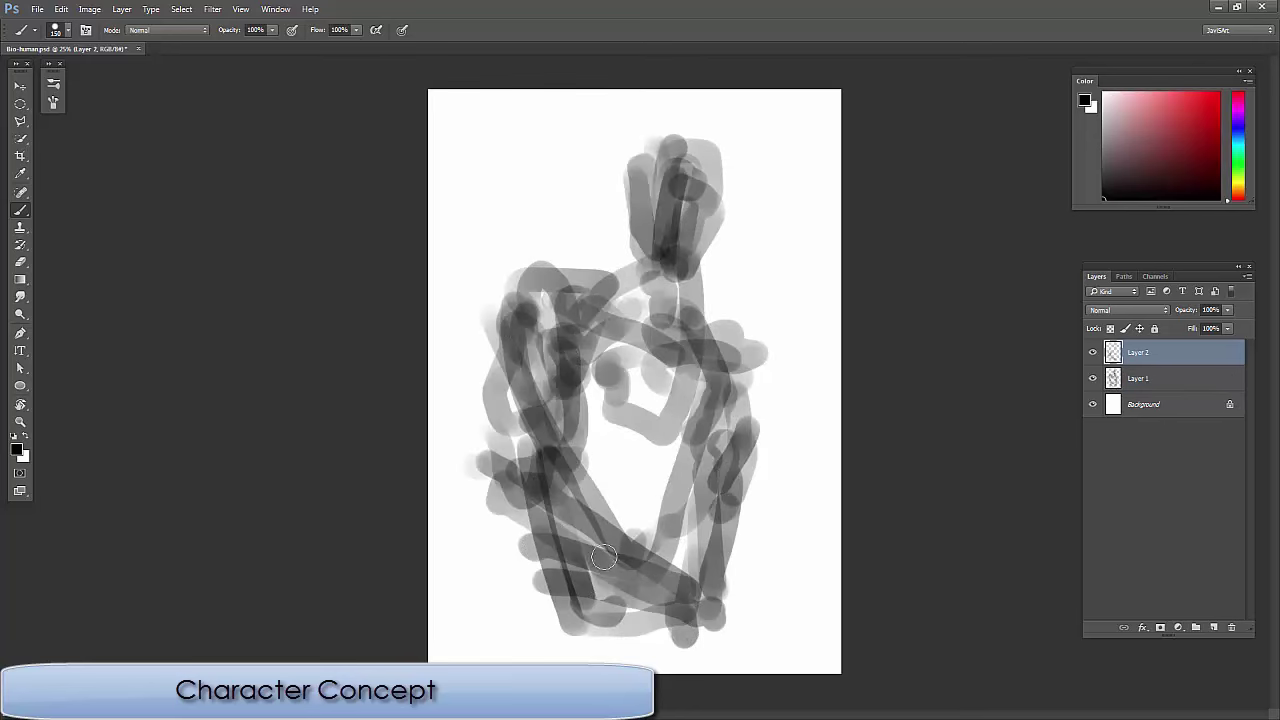
mouse_move(660, 140)
mouse_down()
mouse_move(690, 260)
mouse_move(690, 340)
mouse_up()
Zoom out, lighten the mid-torso and add long dark vertical strokes down both sides.
key(ctrl+minus)
drag(610, 350, 640, 490)
mouse_move(650, 330)
mouse_down()
mouse_move(636, 440)
mouse_move(560, 350)
mouse_move(630, 420)
mouse_move(700, 400)
mouse_move(591, 306)
mouse_up()
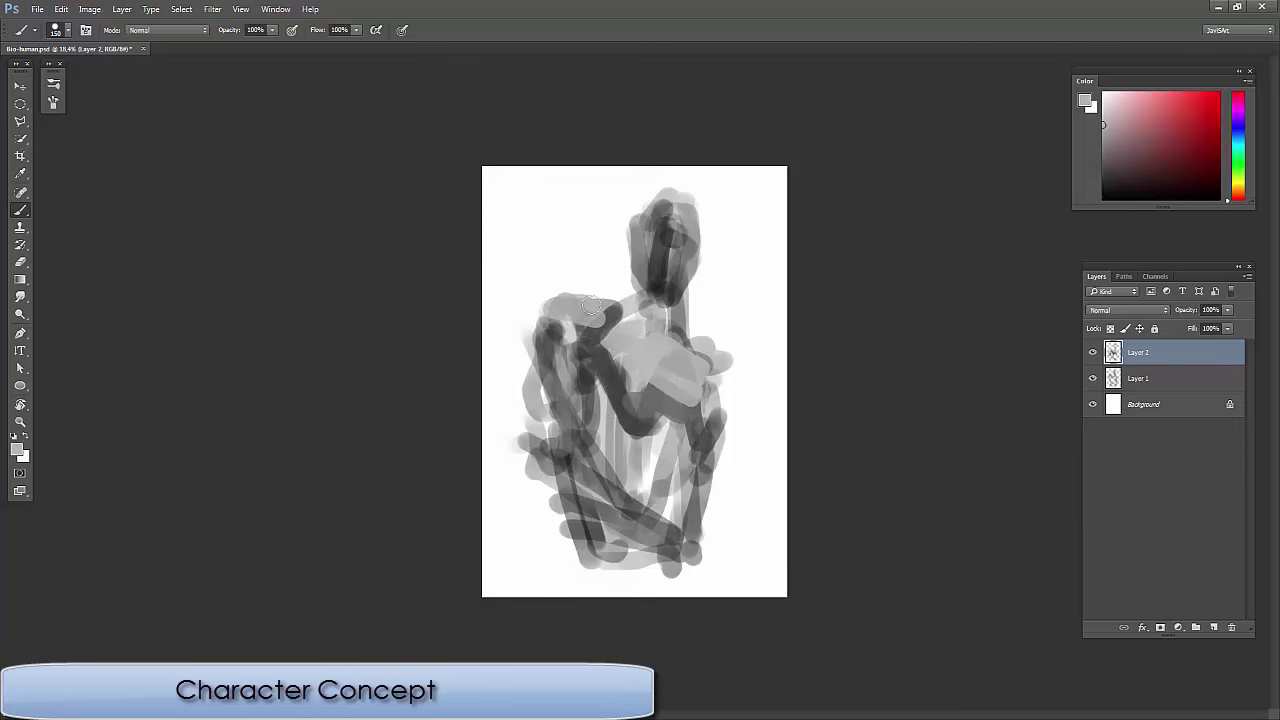
drag(560, 360, 680, 500)
drag(540, 400, 520, 595)
drag(715, 385, 750, 595)
drag(725, 450, 760, 595)
drag(545, 345, 490, 520)
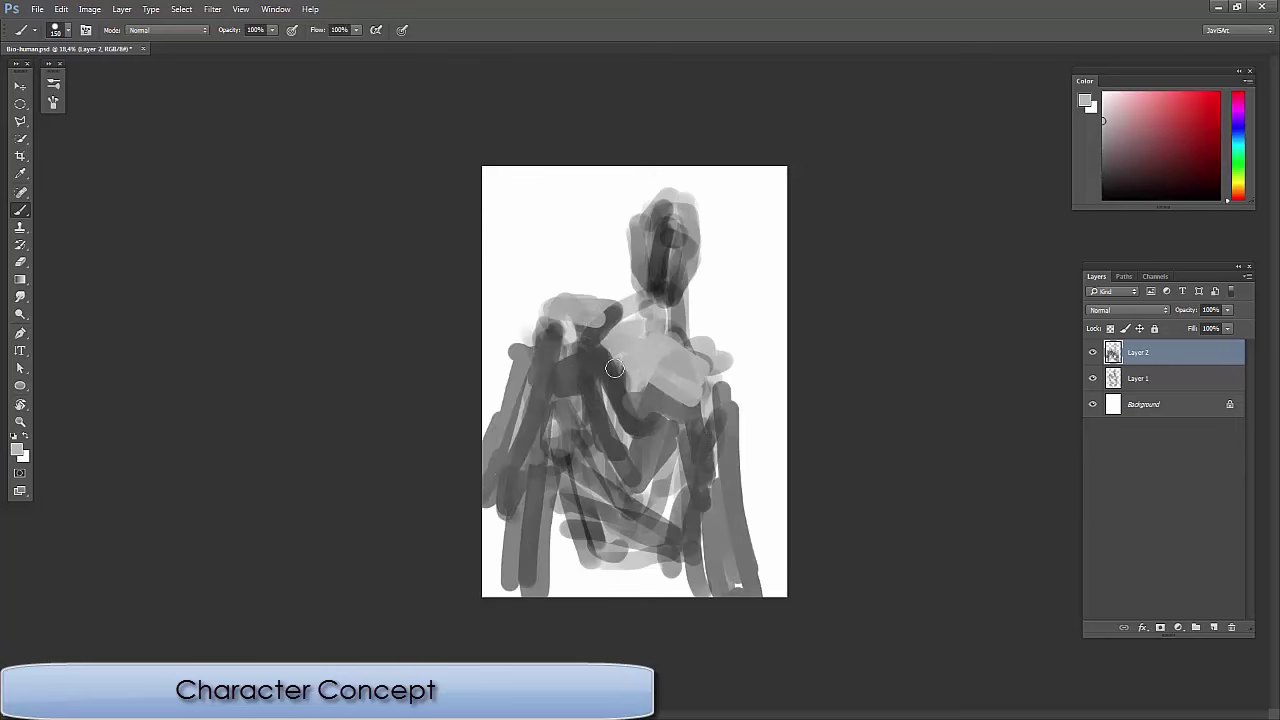
Add thin dark strokes across chest and shoulders, dark eye dots, and neck-to-chest lines.
mouse_move(605, 356)
mouse_down()
mouse_move(645, 340)
mouse_move(726, 438)
mouse_up()
drag(690, 355, 748, 347)
drag(645, 335, 585, 265)
drag(577, 248, 527, 320)
drag(740, 322, 740, 412)
mouse_move(675, 205)
mouse_down()
mouse_move(675, 278)
mouse_move(688, 240)
mouse_move(655, 290)
mouse_up()
drag(640, 215, 692, 205)
drag(685, 275, 665, 360)
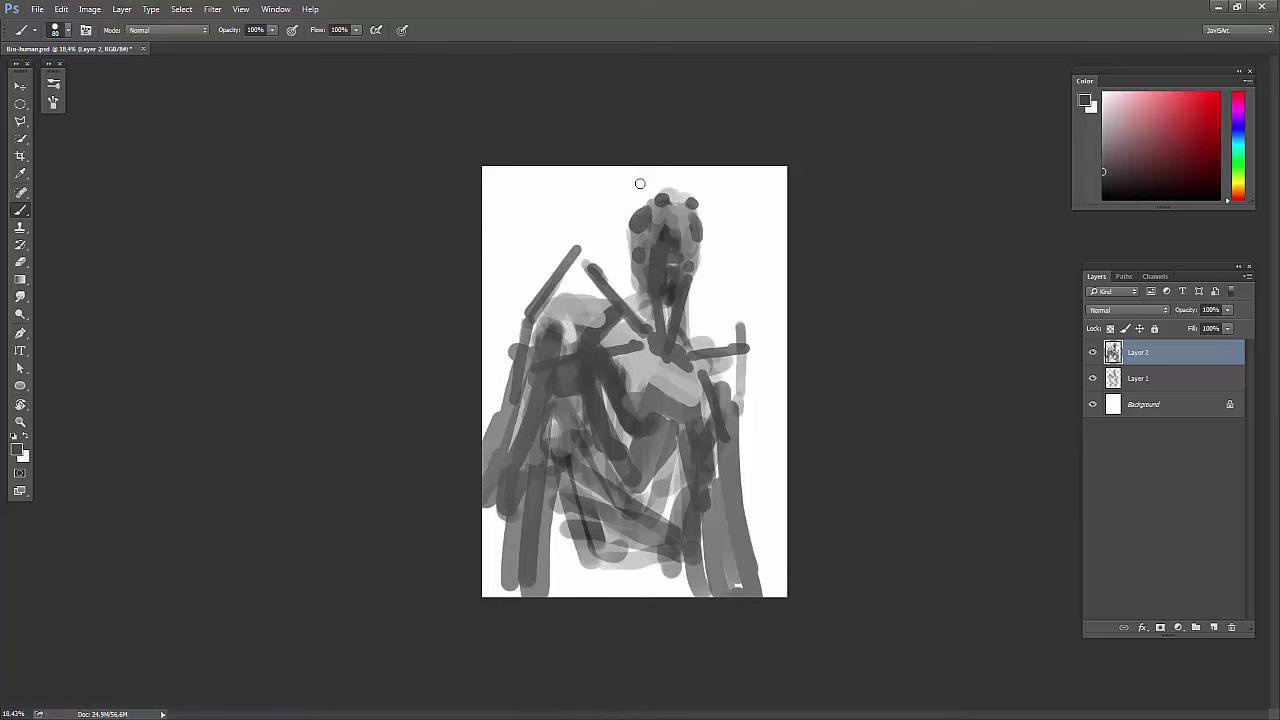
Lighten the shoulders and chest with grey, then darken the chest centre and arms.
drag(565, 280, 560, 340)
drag(728, 358, 730, 395)
drag(595, 425, 650, 475)
drag(665, 425, 698, 373)
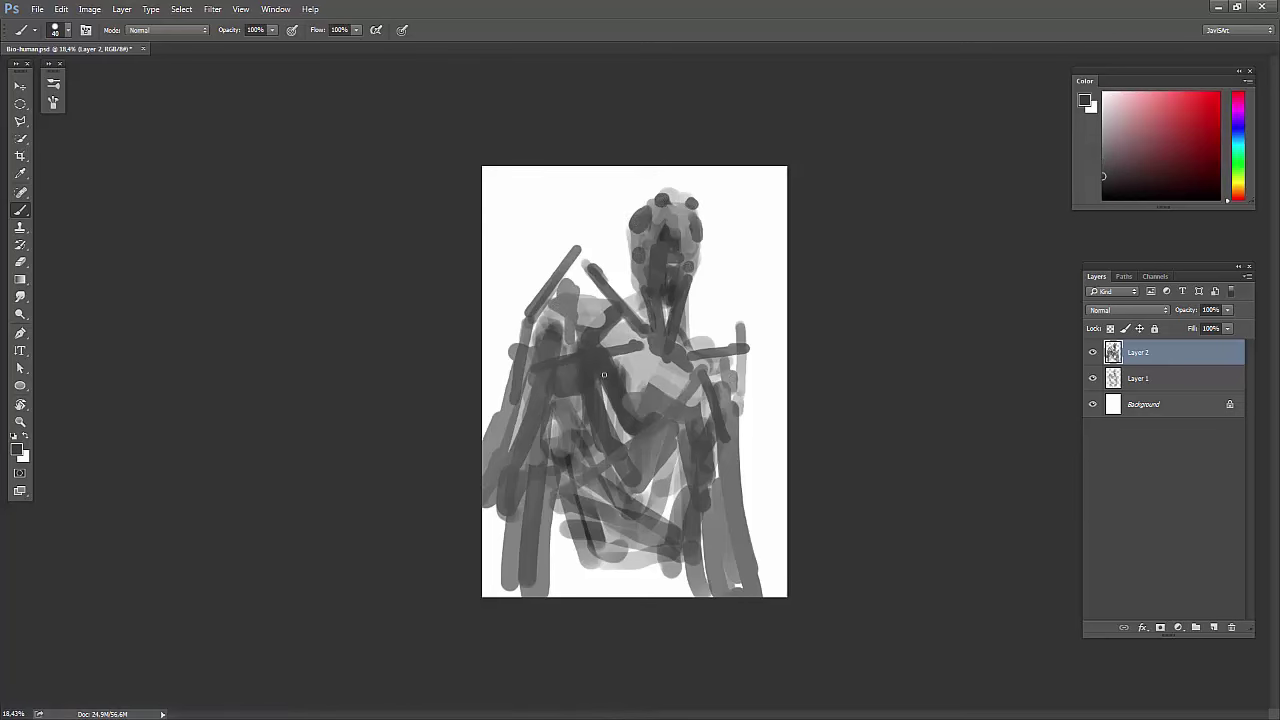
drag(603, 375, 615, 455)
drag(708, 392, 722, 450)
drag(622, 383, 698, 438)
mouse_move(610, 430)
mouse_down()
mouse_move(680, 540)
mouse_move(610, 490)
mouse_up()
Paint a light grey belly patch and shade the hips and lower belly.
mouse_move(665, 445)
mouse_down()
mouse_move(677, 506)
mouse_move(630, 580)
mouse_up()
drag(650, 510, 615, 580)
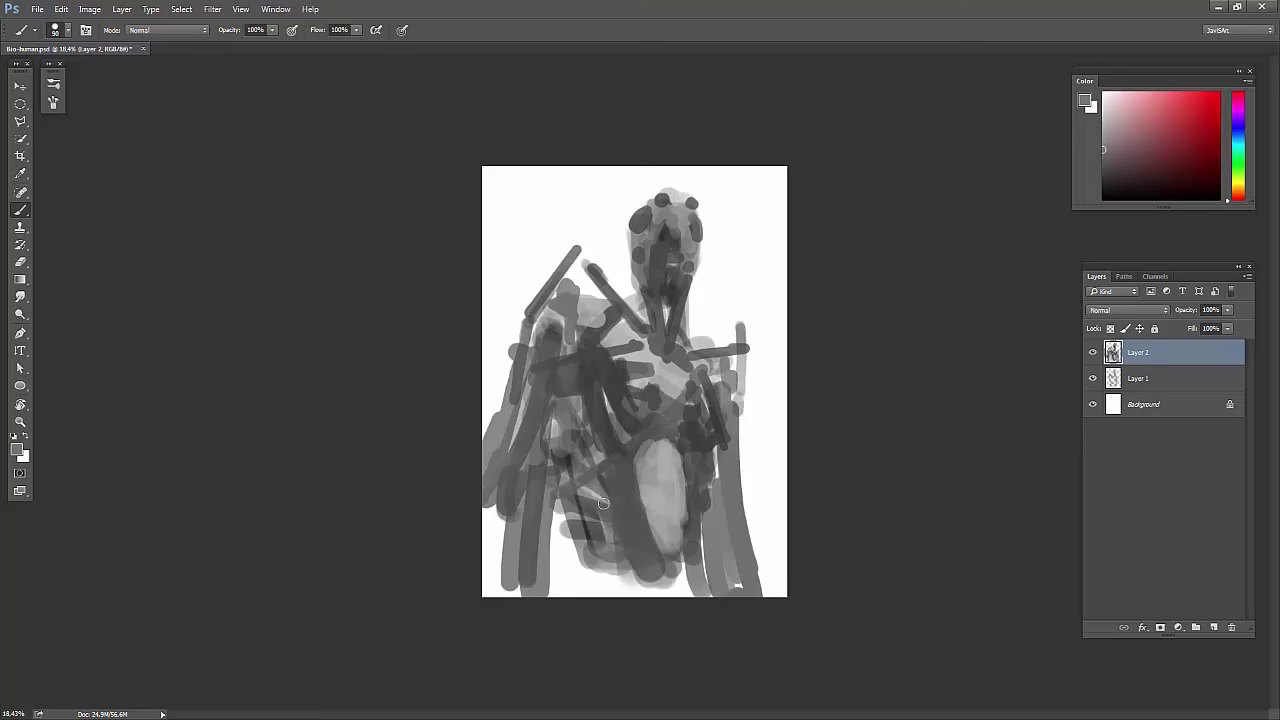
drag(560, 540, 655, 590)
drag(565, 575, 707, 547)
Add a dark band and light patches on the figure's left arm and side.
drag(540, 390, 515, 440)
drag(565, 352, 484, 360)
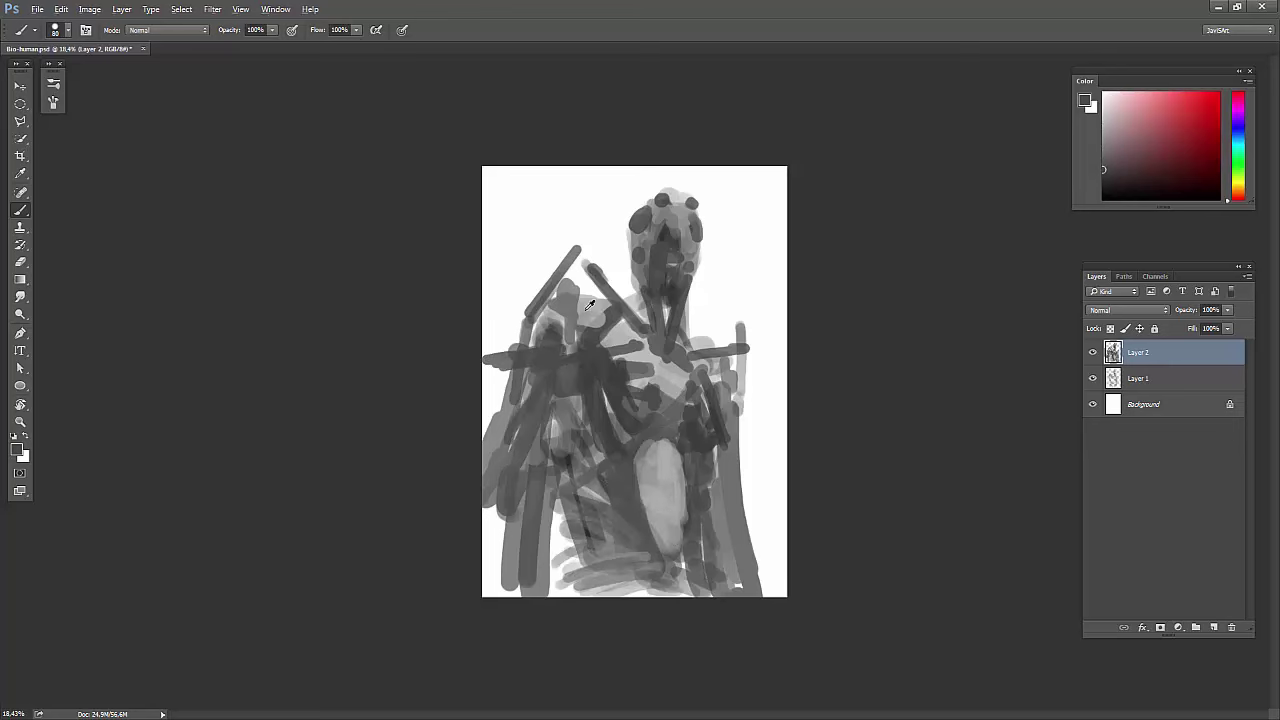
drag(550, 325, 545, 455)
mouse_move(568, 455)
mouse_down()
mouse_move(535, 464)
mouse_move(565, 400)
mouse_move(525, 445)
mouse_up()
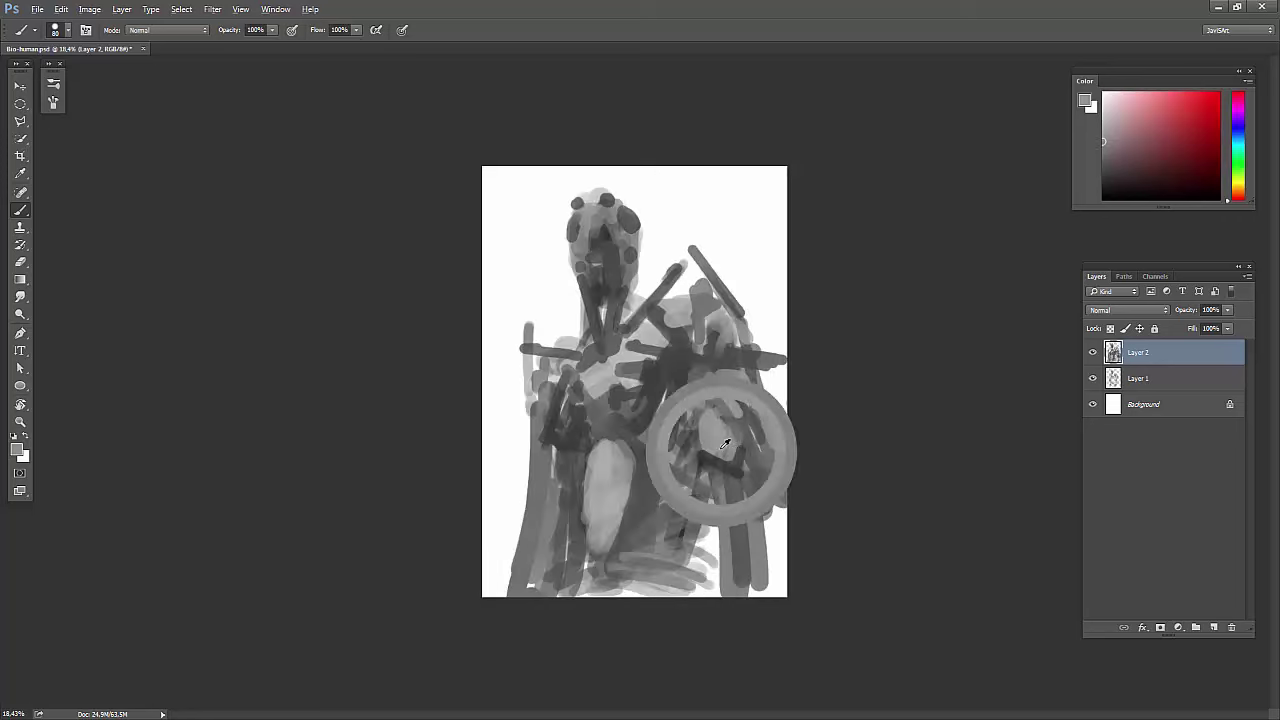
drag(565, 395, 550, 465)
Draw thin dark lines along both sides of the neck.
drag(648, 262, 632, 322)
drag(698, 272, 684, 350)
drag(640, 258, 628, 315)
drag(704, 265, 696, 350)
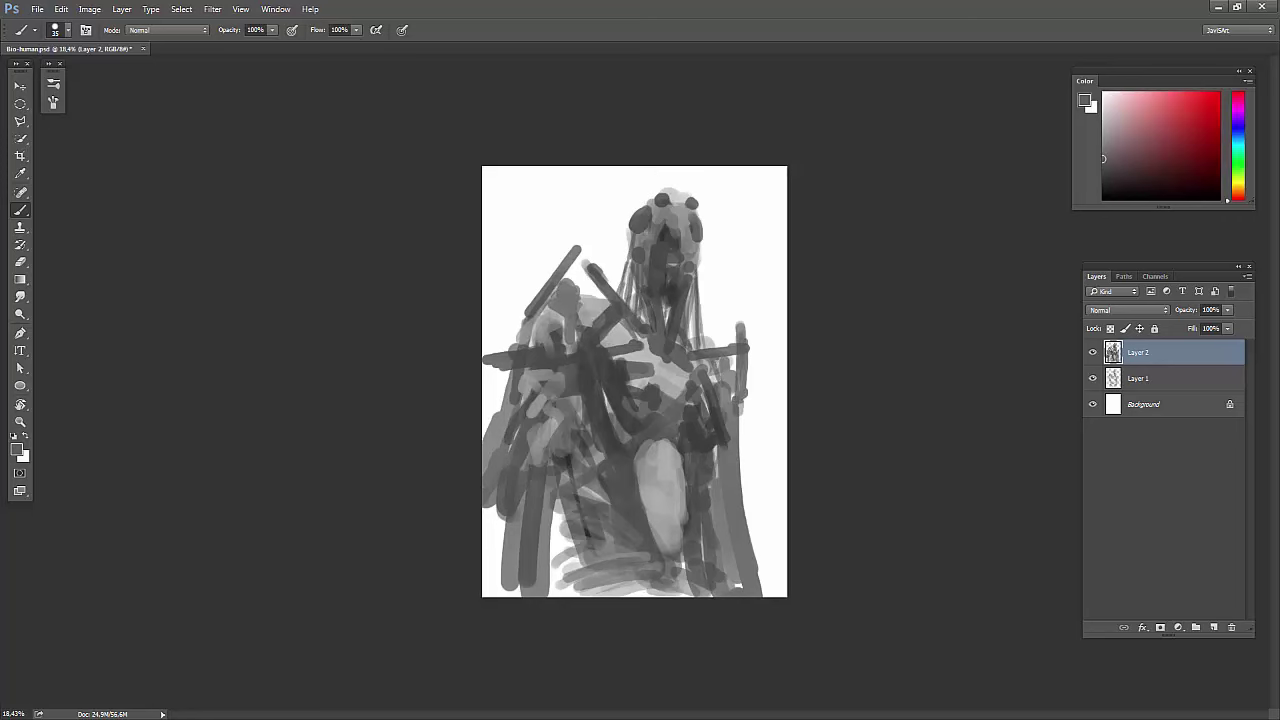
Sample a lighter grey for chest strokes and add dark diagonals on the left side.
alt+click(569, 386)
mouse_move(565, 355)
mouse_down()
mouse_move(550, 405)
mouse_move(615, 368)
mouse_move(645, 372)
mouse_up()
drag(592, 395, 608, 376)
drag(544, 403, 515, 510)
Add dark diagonal and curved strokes on the left side and chest with sampled greys.
drag(540, 450, 505, 515)
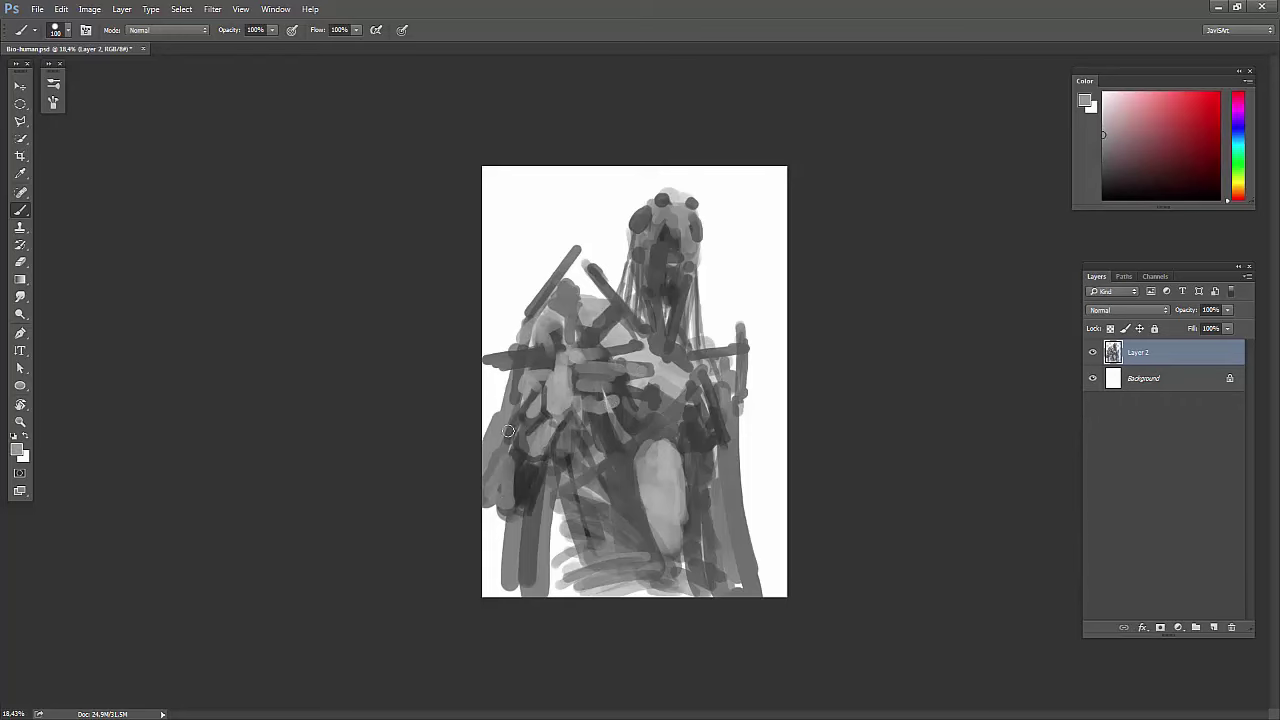
alt+click(543, 429)
drag(548, 418, 604, 358)
alt+click(556, 391)
drag(582, 405, 594, 397)
Paint a pale vertical band down the torso using repeatedly sampled lighter greys.
alt+click(634, 487)
mouse_move(638, 476)
mouse_down()
mouse_move(676, 418)
mouse_move(682, 448)
mouse_up()
alt+click(669, 414)
alt+click(650, 410)
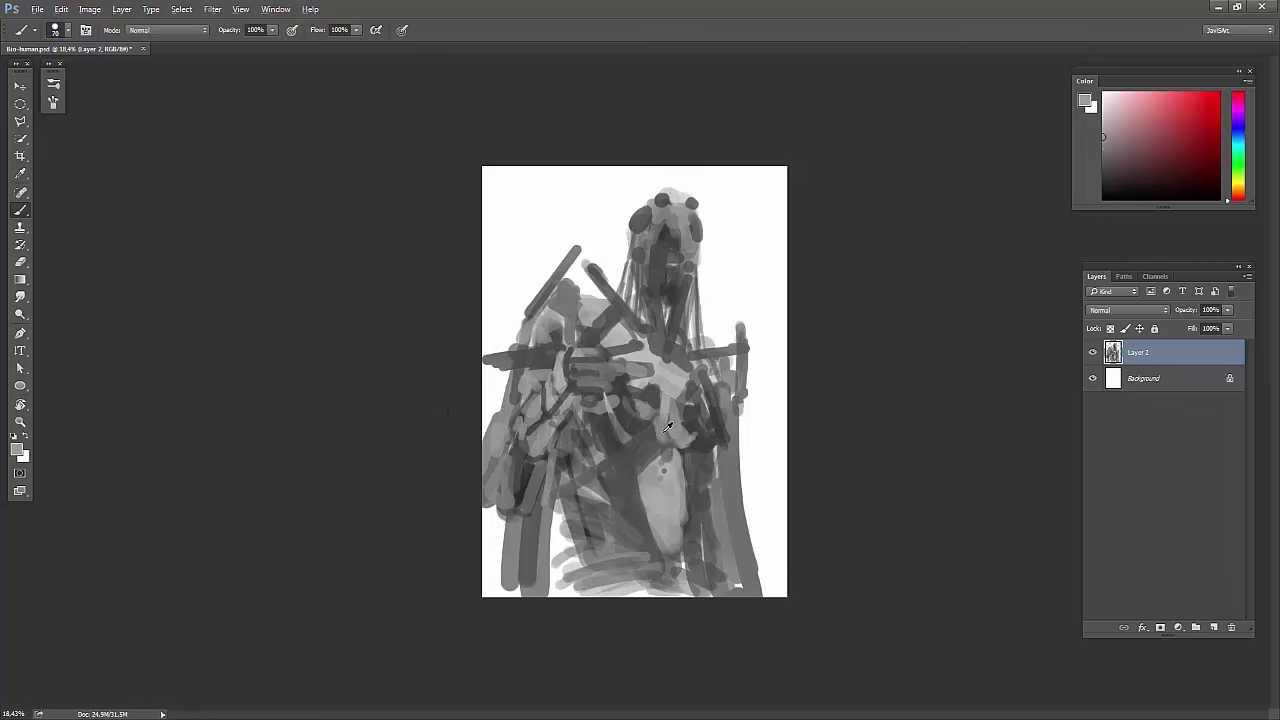
drag(658, 396, 670, 476)
alt+click(668, 448)
alt+click(667, 438)
alt+click(666, 430)
drag(670, 414, 684, 376)
Flip the canvas horizontally and add dark strokes on the head, neck, chest and torso.
key(h)
alt+click(646, 404)
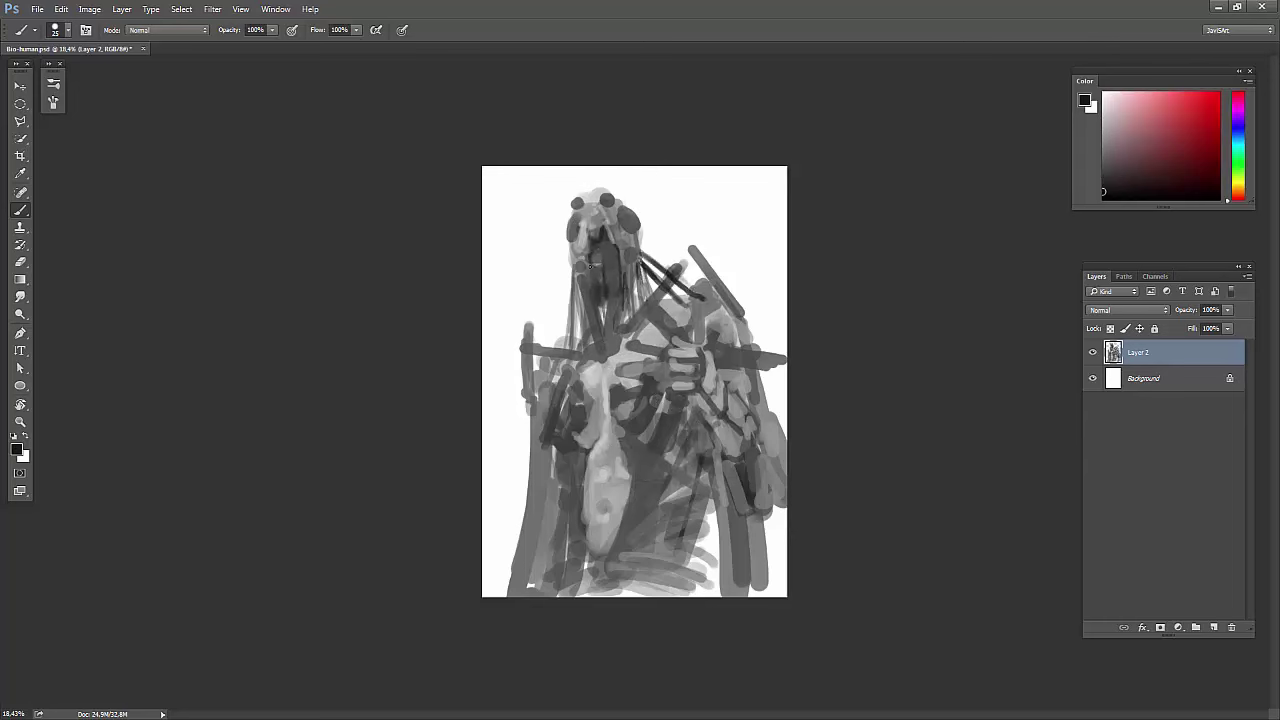
drag(592, 292, 604, 346)
drag(664, 388, 642, 434)
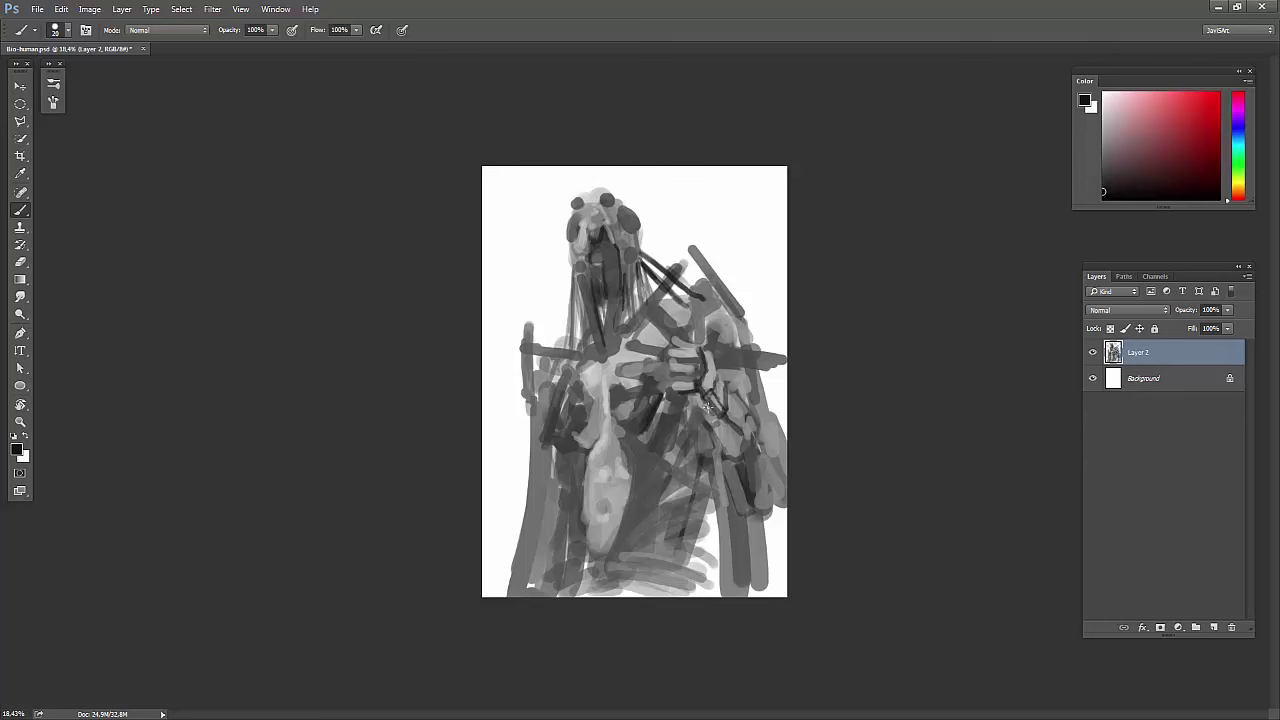
drag(647, 488, 604, 566)
drag(576, 410, 554, 446)
drag(566, 332, 540, 400)
drag(674, 282, 638, 336)
drag(608, 274, 604, 340)
drag(624, 314, 623, 283)
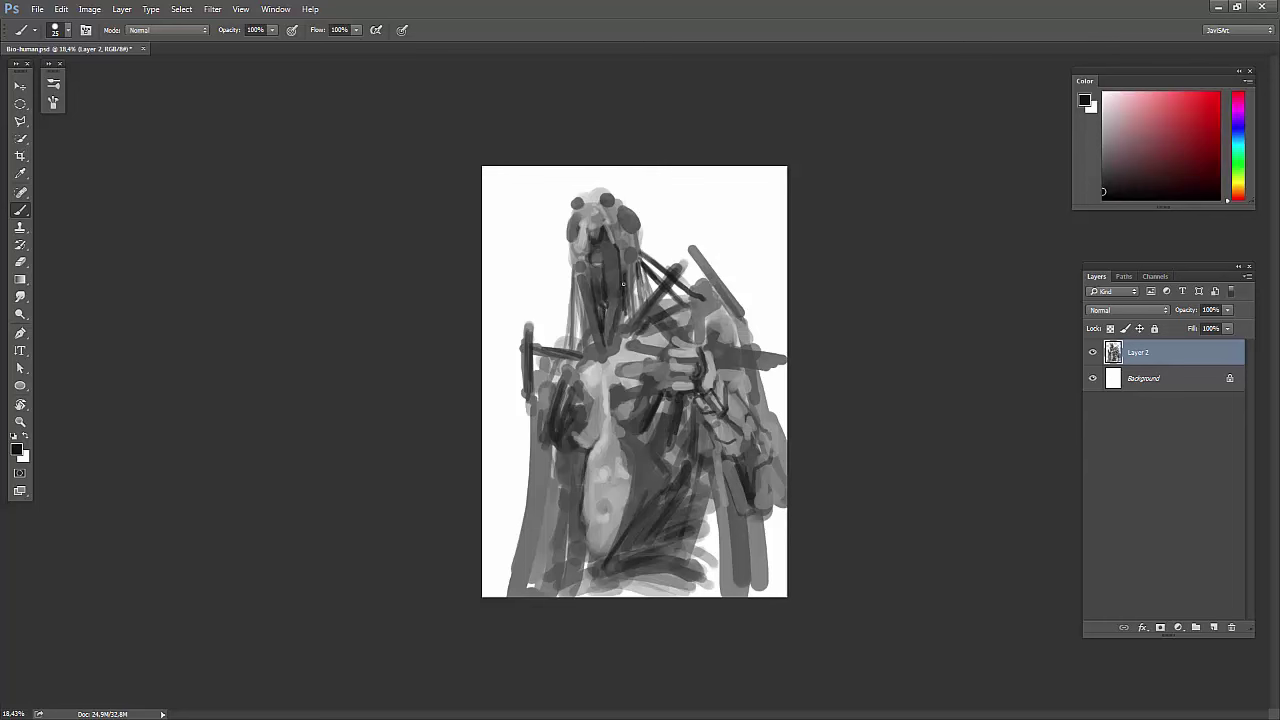
mouse_move(614, 354)
mouse_down()
mouse_move(600, 470)
mouse_move(660, 590)
mouse_up()
With the brush at 175, paint broad dark and light strokes over the lower body.
key(bracketright)
key(bracketright)
key(bracketright)
drag(770, 470, 750, 605)
drag(552, 448, 545, 592)
mouse_move(525, 440)
mouse_down()
mouse_move(530, 525)
mouse_move(546, 520)
mouse_move(515, 595)
mouse_up()
alt+click(600, 505)
mouse_move(600, 520)
mouse_down()
mouse_move(626, 530)
mouse_move(585, 596)
mouse_up()
alt+click(626, 530)
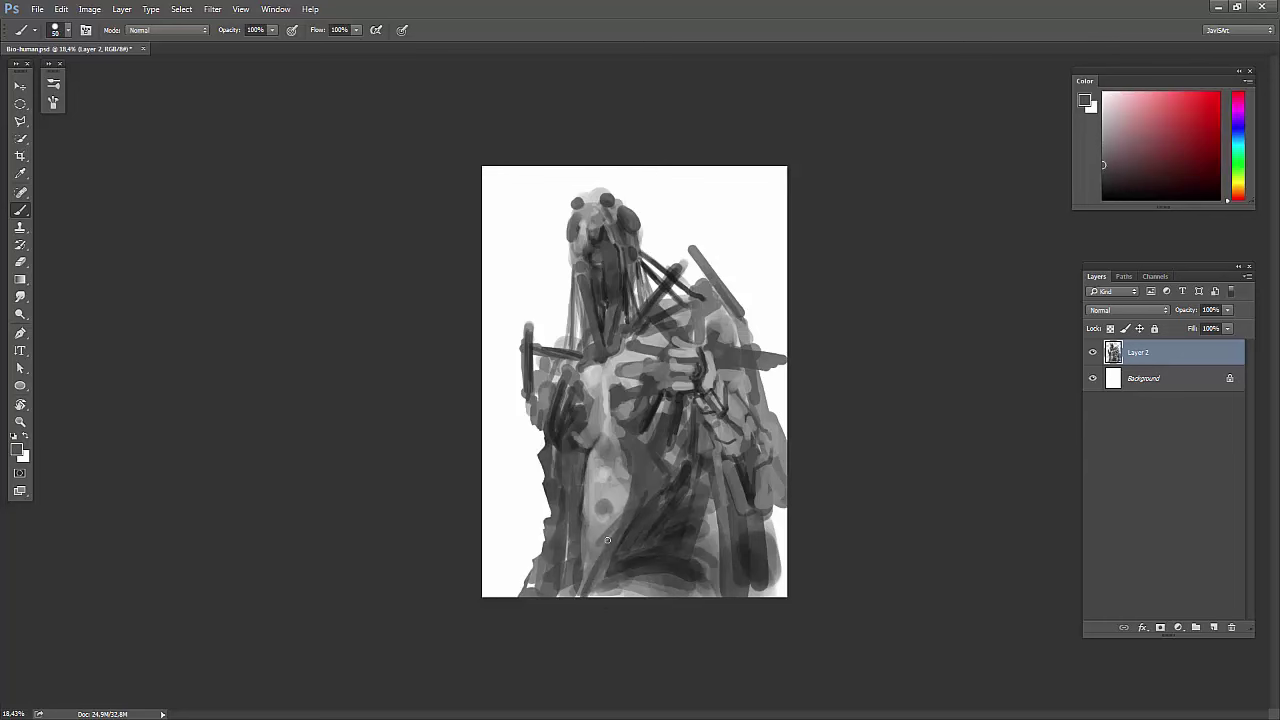
drag(690, 450, 560, 598)
Shrink the brush to 60 and refine the lower torso and right side.
key(bracketleft)
key(bracketleft)
key(bracketleft)
drag(680, 526, 600, 596)
mouse_move(700, 490)
mouse_down()
mouse_move(678, 576)
mouse_move(700, 462)
mouse_up()
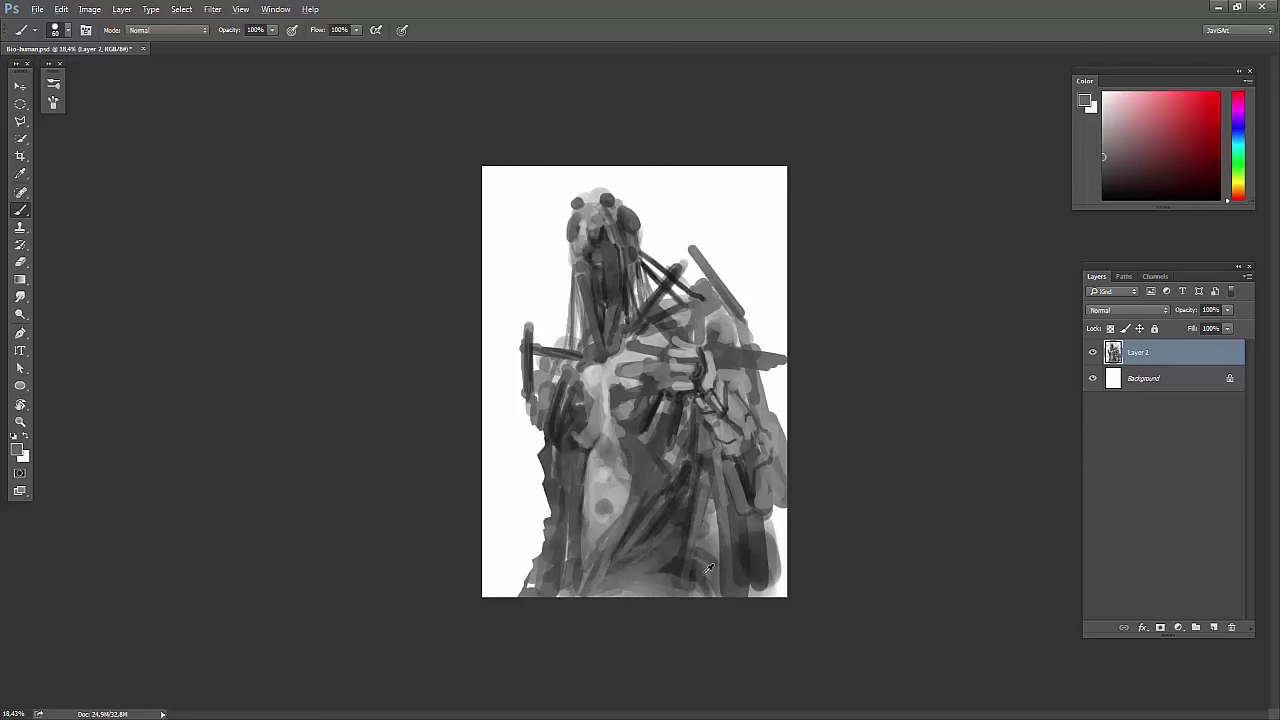
drag(712, 515, 760, 590)
drag(570, 505, 572, 588)
Lighten the upper-left torso, head and neck with sampled greys, then add Layer 3.
alt+click(563, 395)
drag(565, 375, 575, 442)
mouse_move(630, 390)
mouse_down()
mouse_move(641, 417)
mouse_move(658, 390)
mouse_up()
alt+click(641, 417)
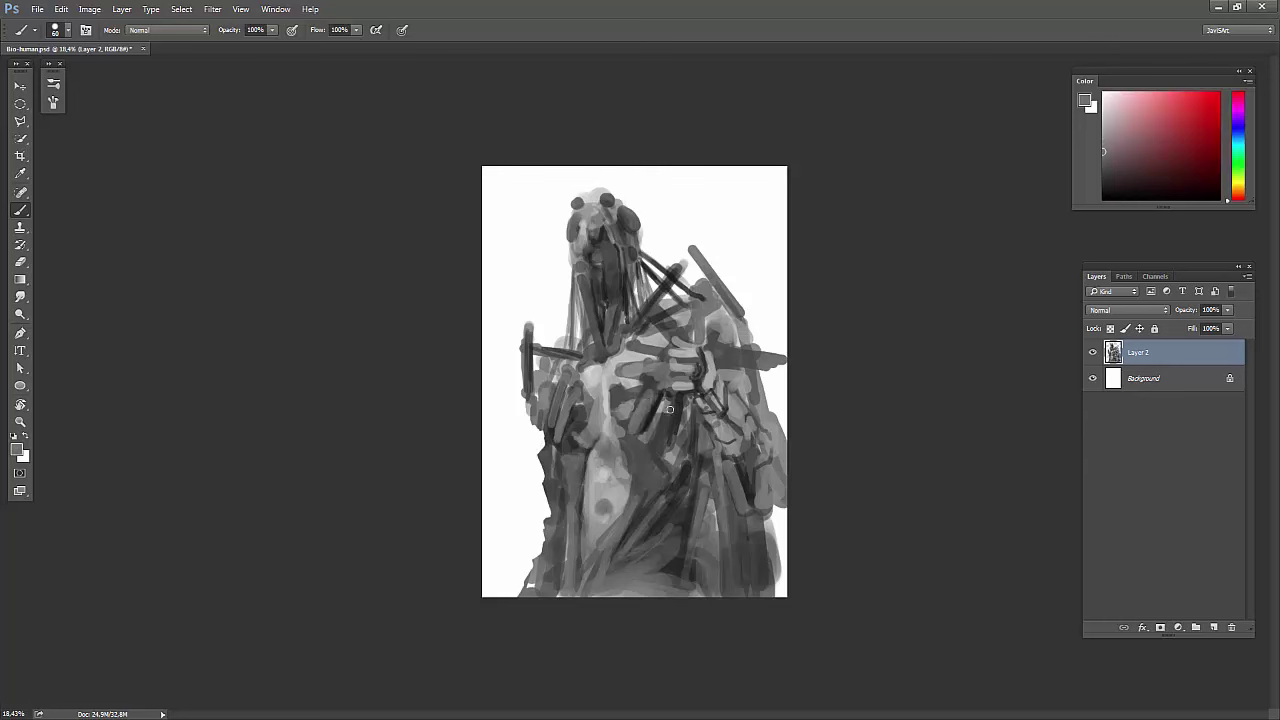
alt+click(603, 265)
drag(614, 348, 640, 298)
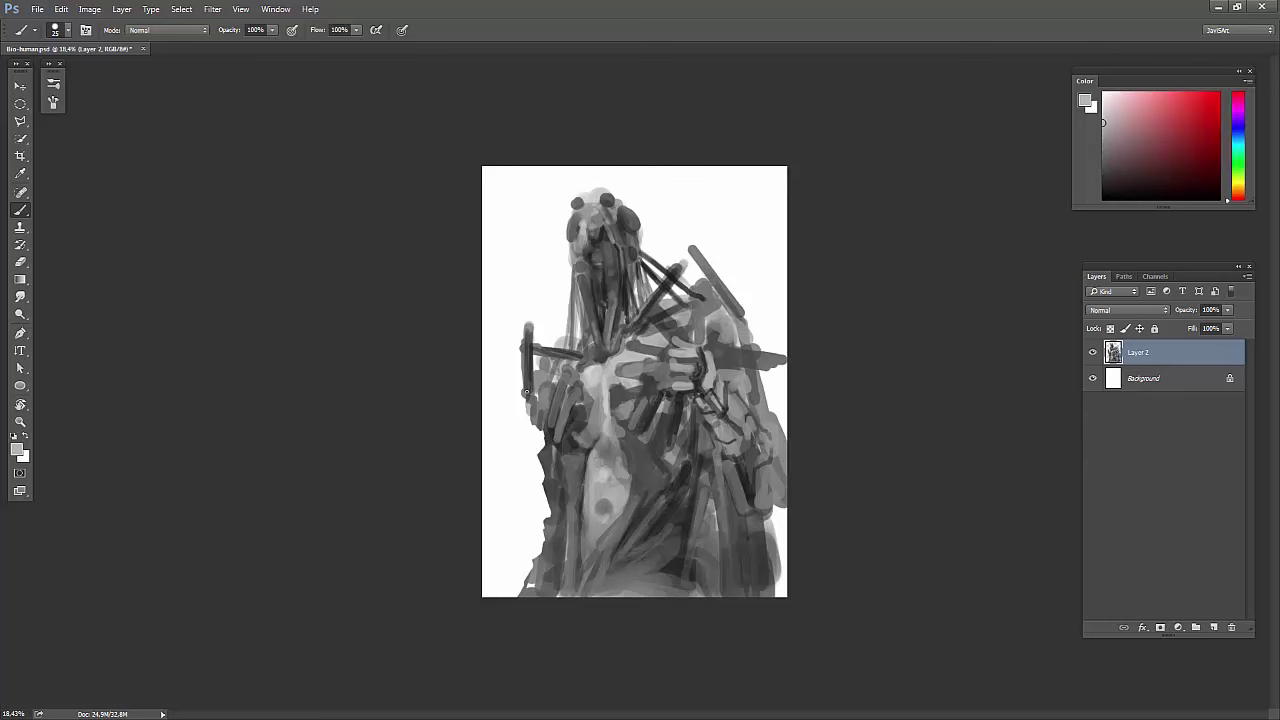
mouse_move(604, 432)
mouse_down()
mouse_move(592, 466)
mouse_move(620, 436)
mouse_up()
alt+click(588, 467)
alt+click(602, 444)
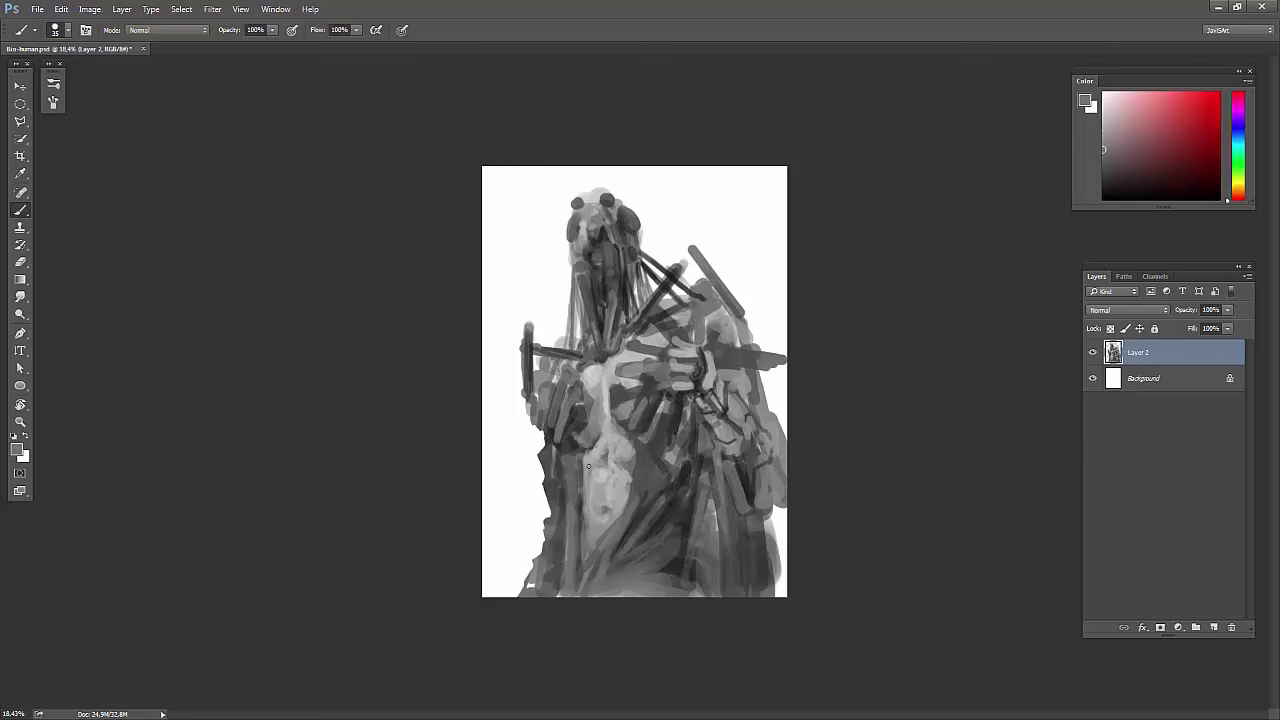
click(1214, 628)
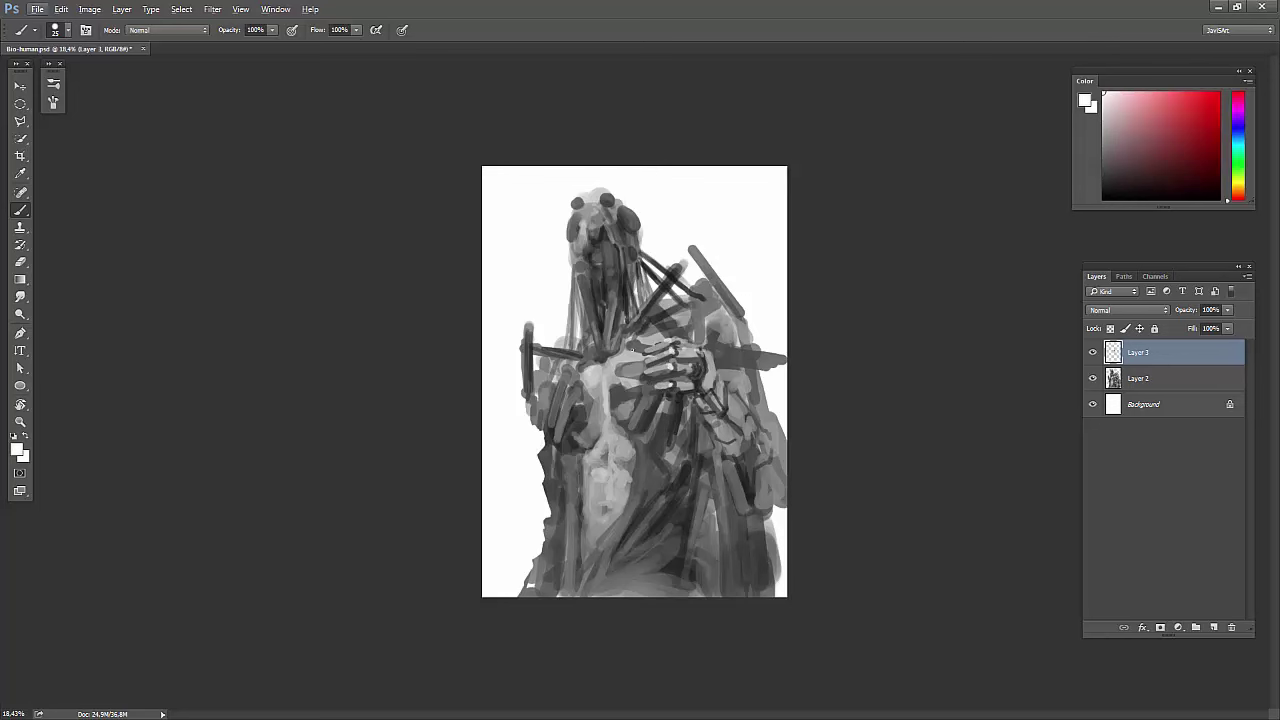
Return to Layer 2, flip the canvas back, and paint dark strokes across the chest.
ctrl+click(614, 386)
alt+click(614, 386)
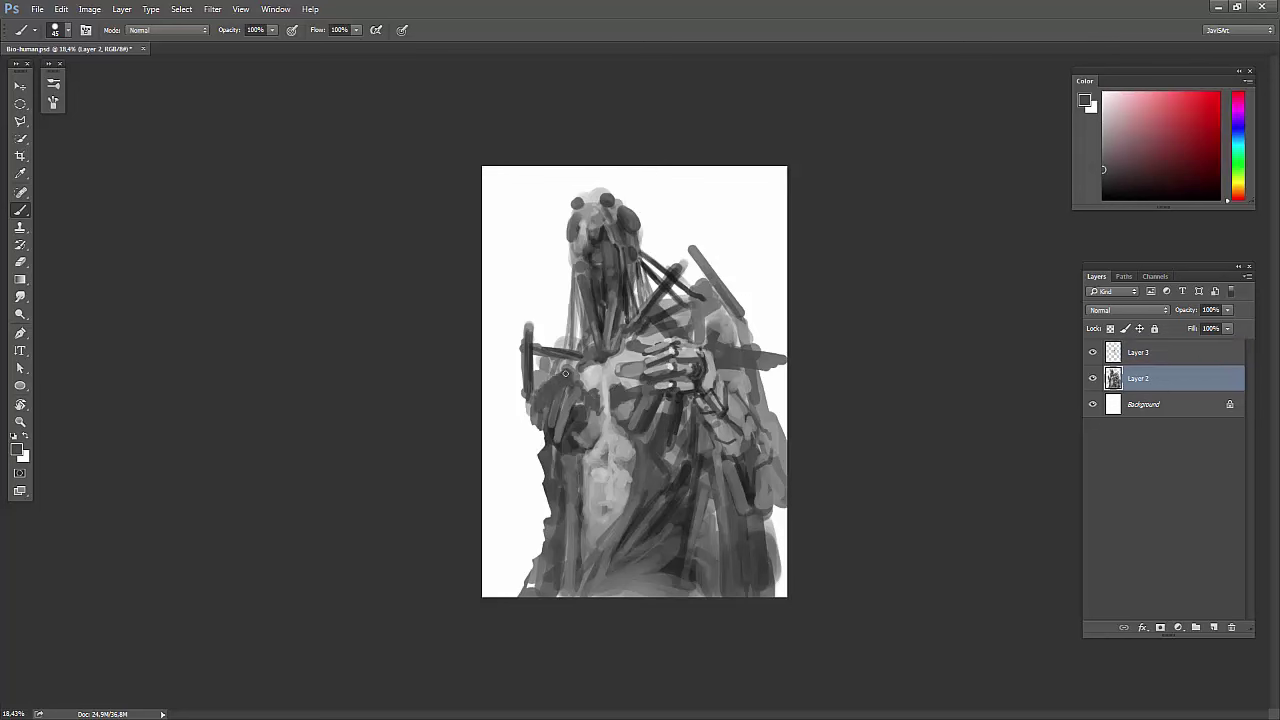
key(h)
alt+click(685, 430)
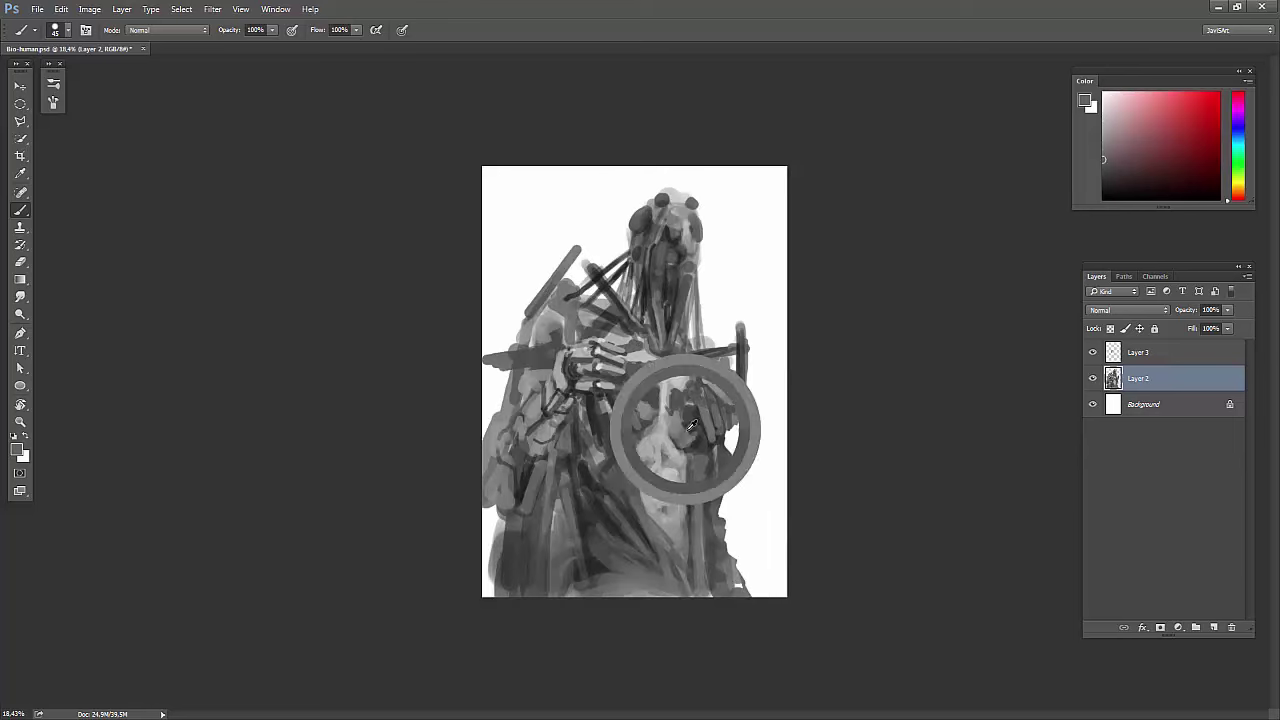
alt+click(680, 371)
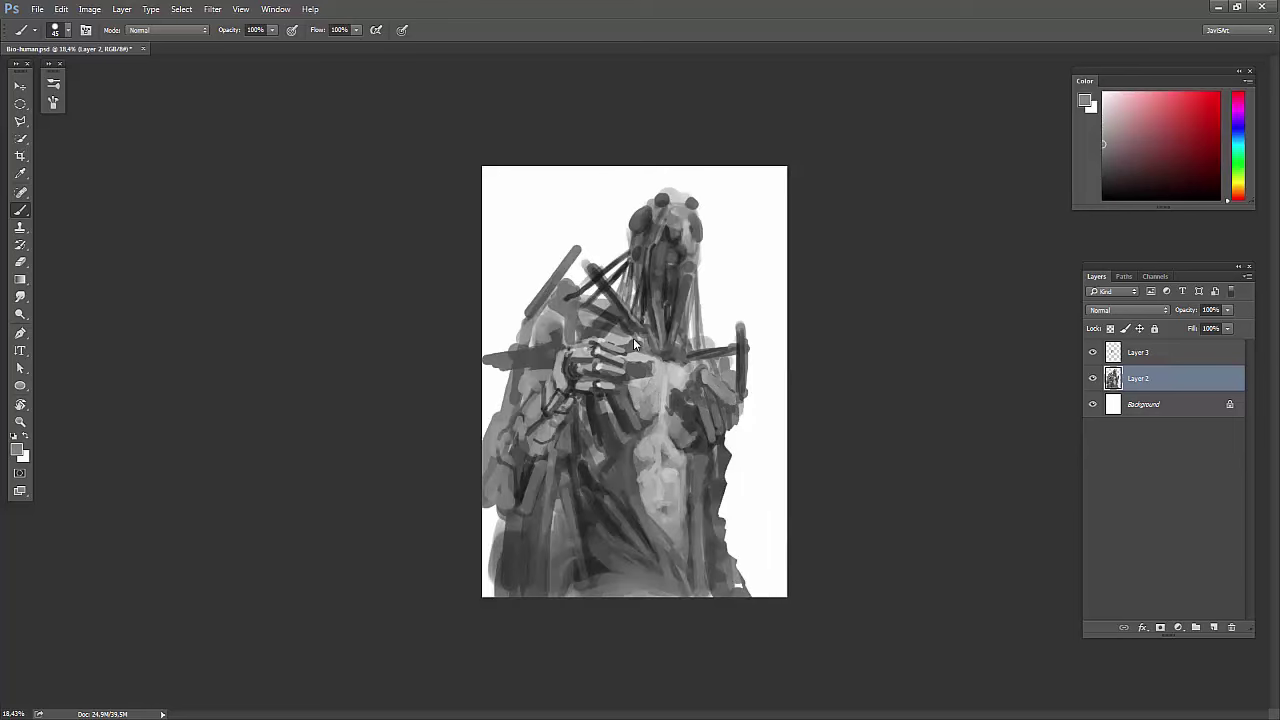
alt+click(621, 303)
drag(676, 345, 740, 340)
drag(582, 244, 500, 352)
Add dark strokes on the left shoulder and right arm, undoing the unwanted arm stroke.
alt+click(505, 404)
alt+click(566, 304)
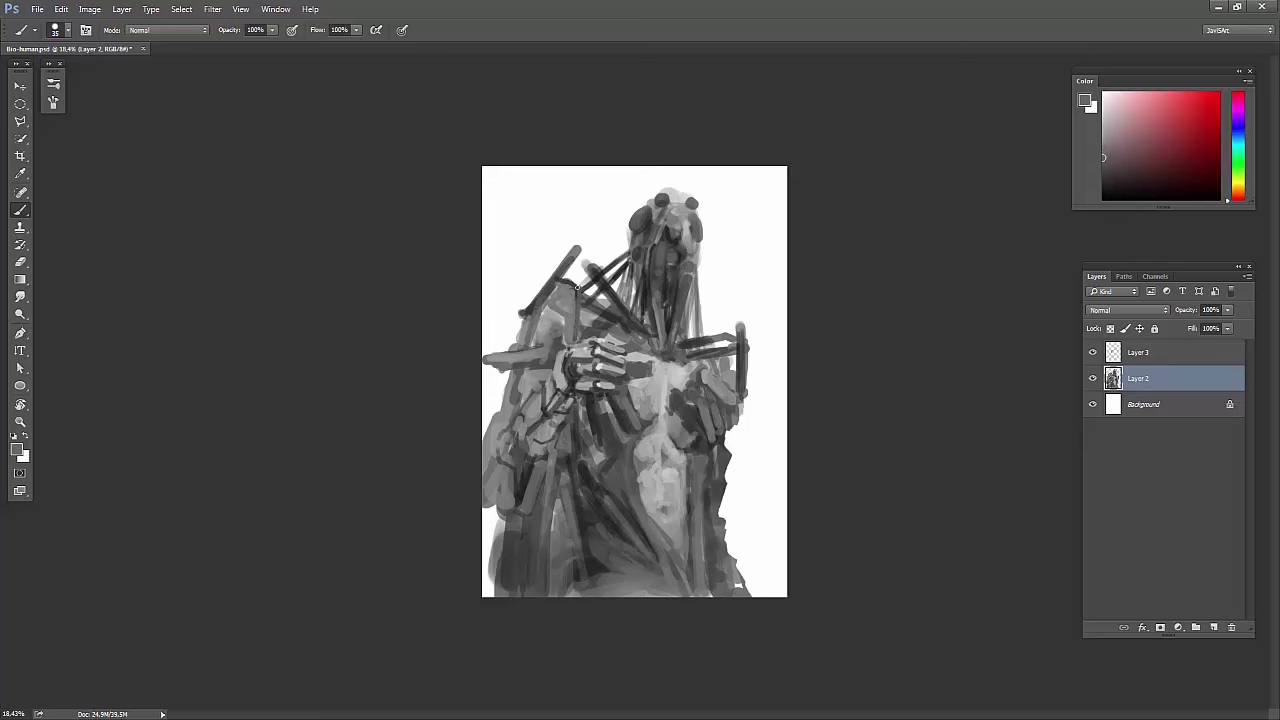
alt+click(563, 298)
alt+click(599, 276)
drag(556, 312, 534, 334)
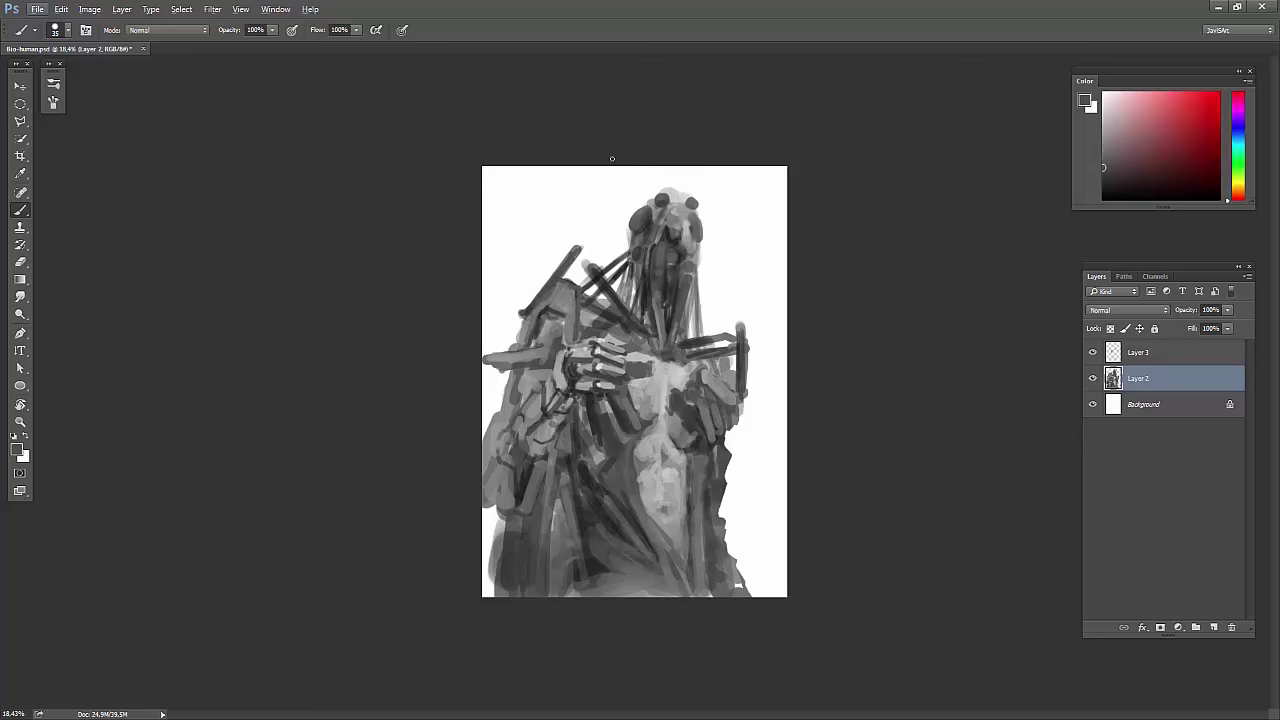
alt+click(561, 310)
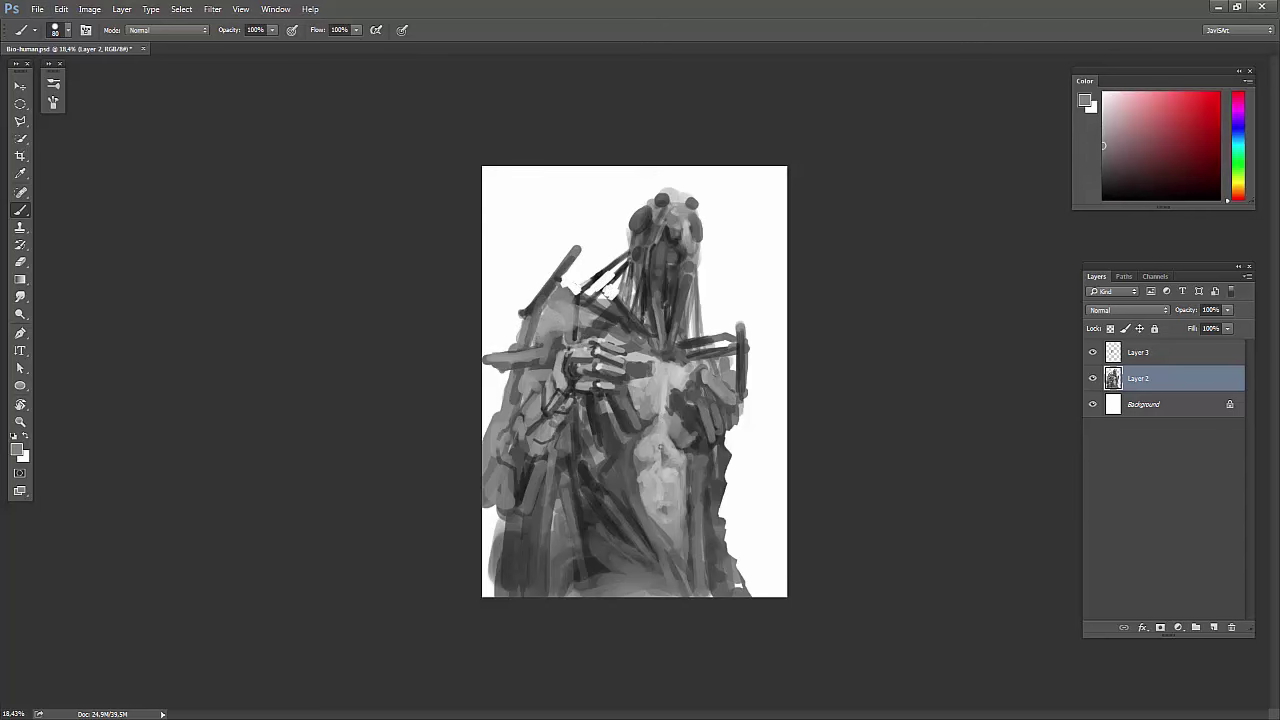
drag(763, 334, 751, 384)
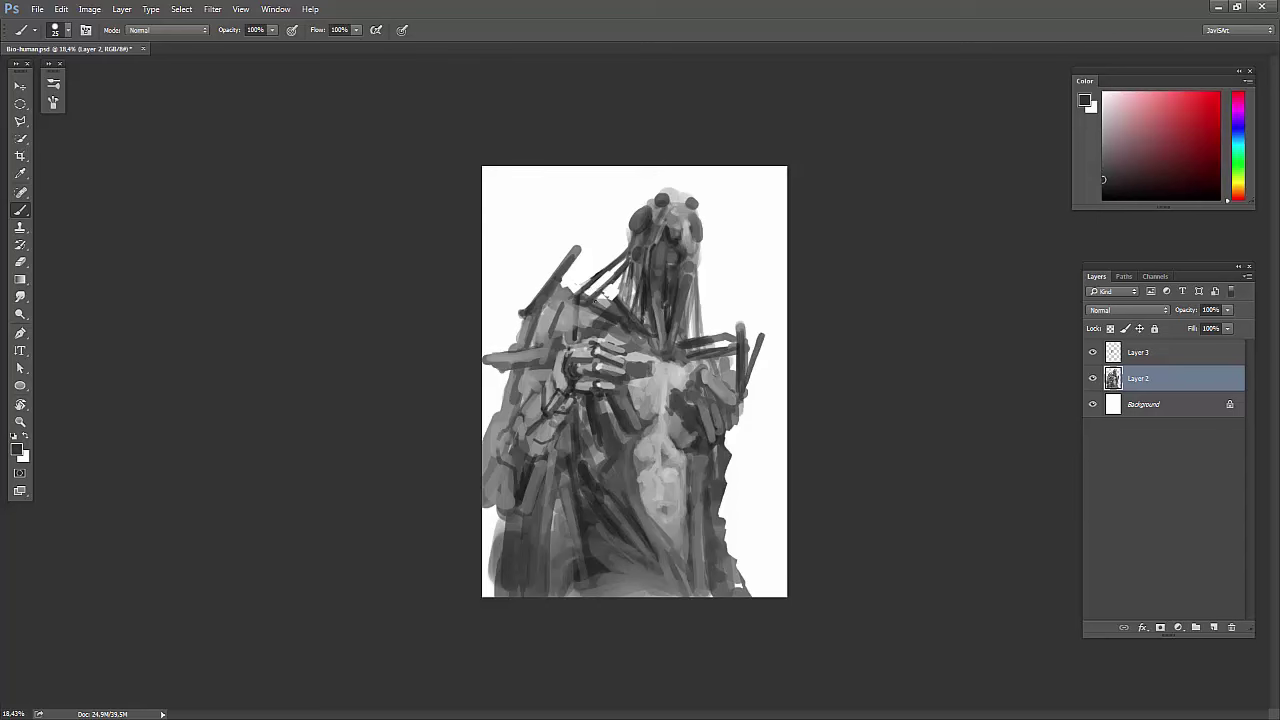
alt+click(548, 289)
drag(540, 300, 582, 263)
key(ctrl+z)
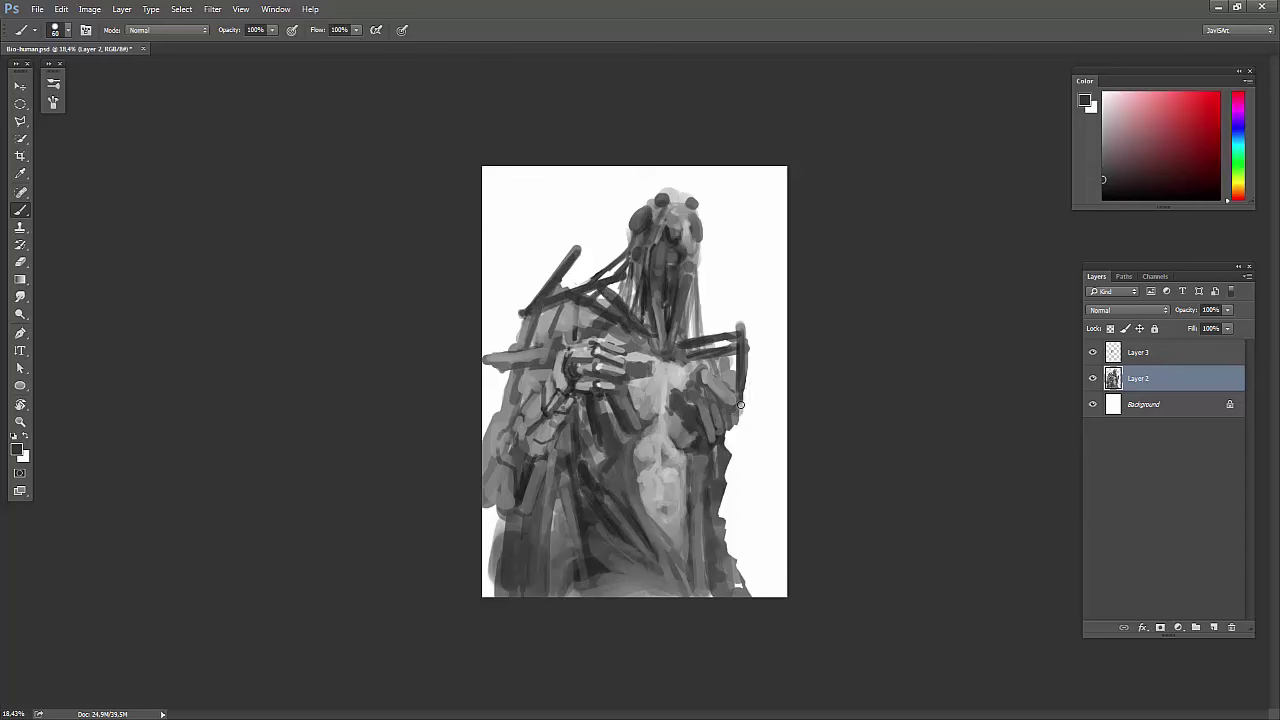
Mirror the canvas horizontally again and sample chest greys, ready to smudge the torso.
key(h)
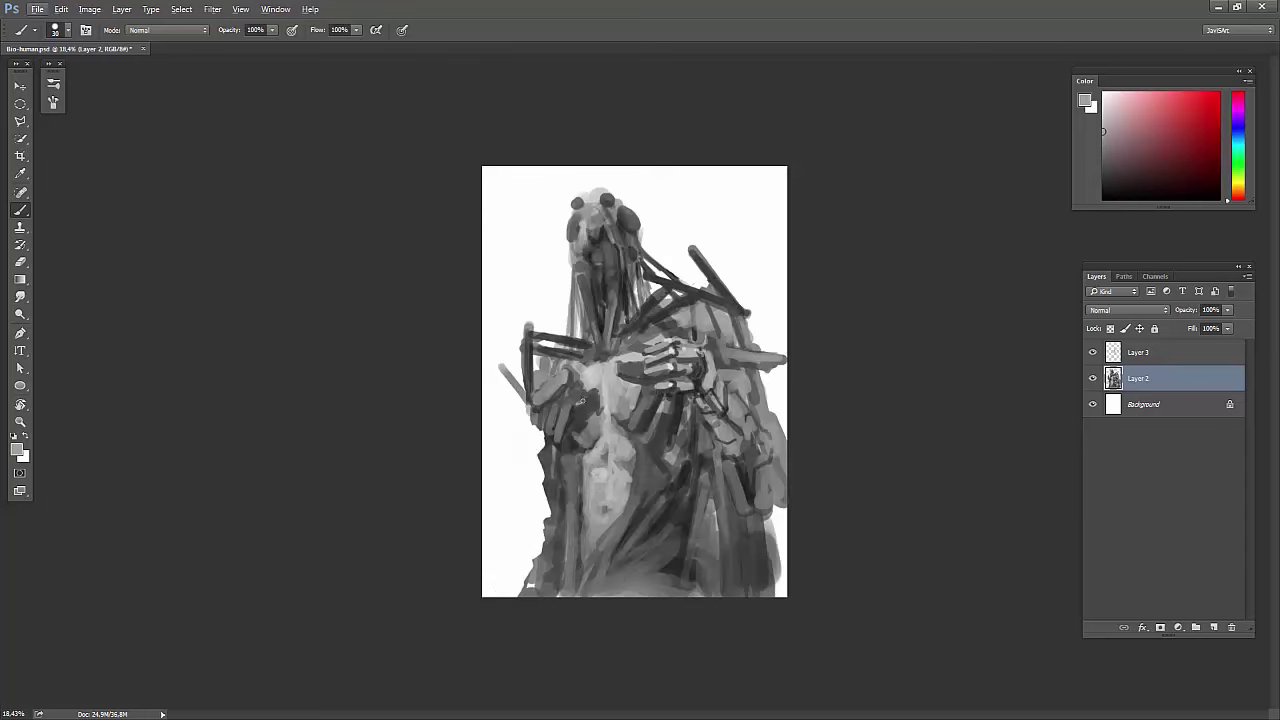
alt+click(541, 391)
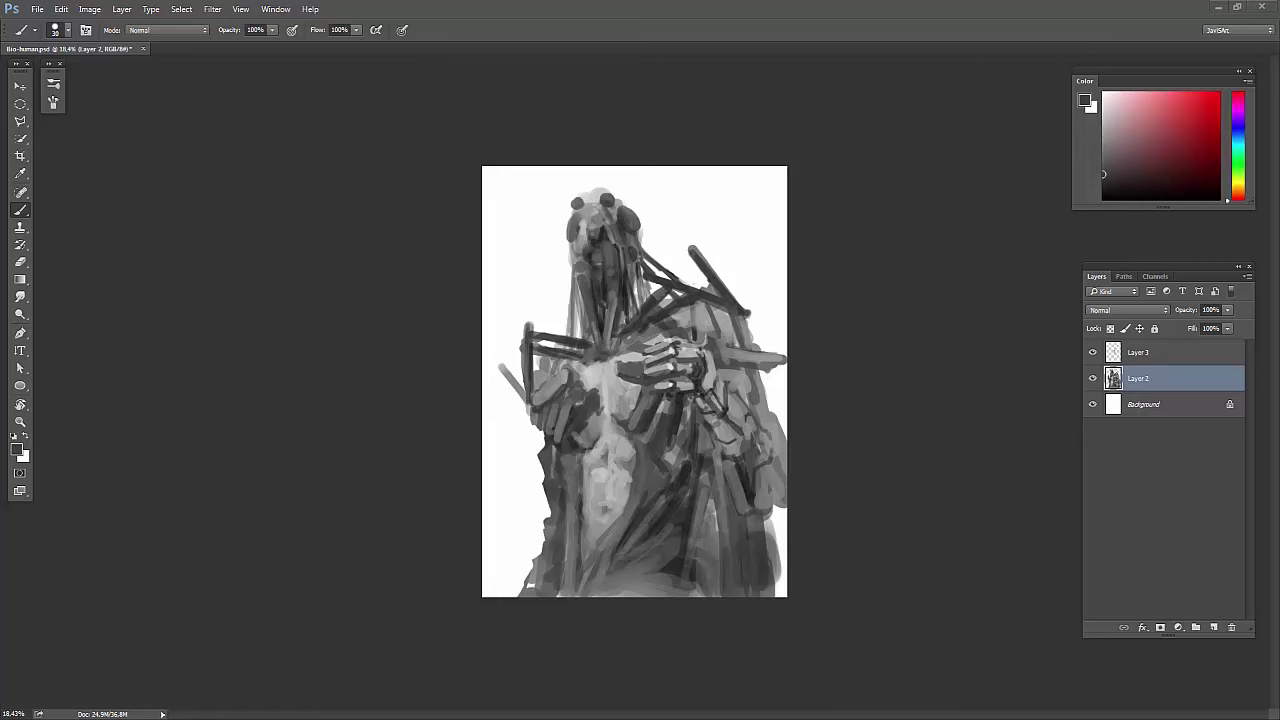
alt+click(558, 399)
alt+click(623, 420)
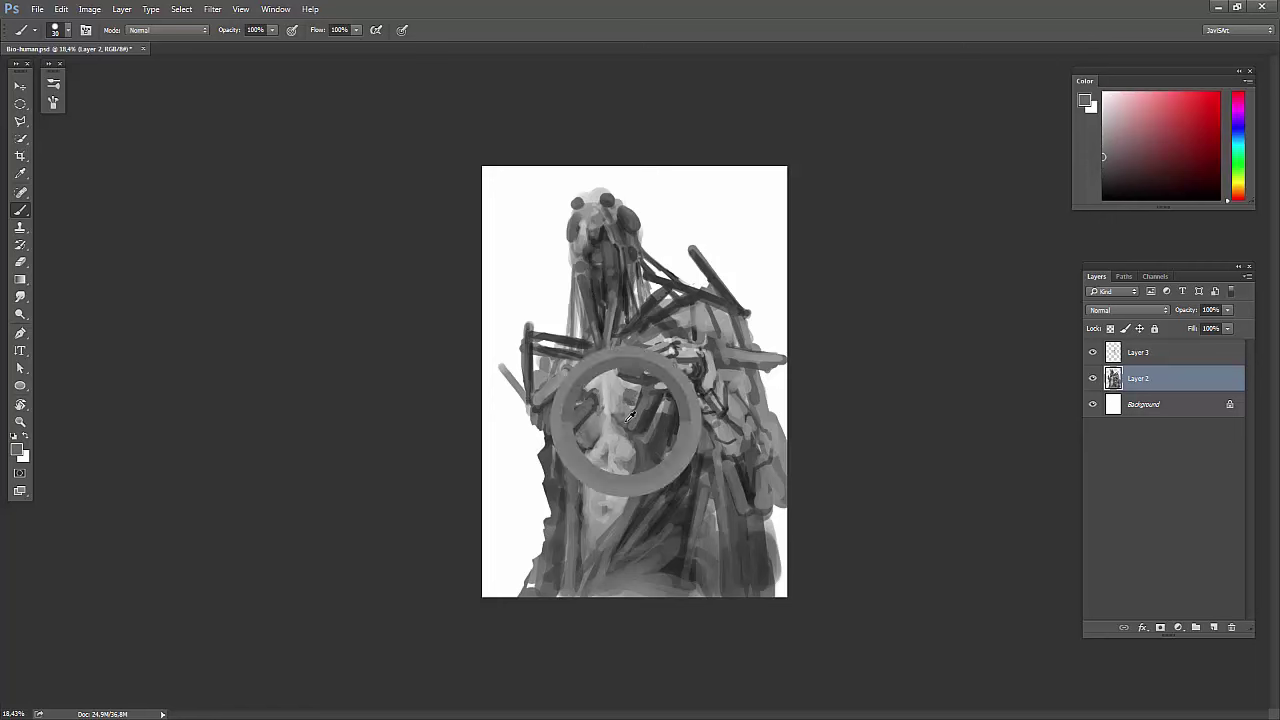
key(r)
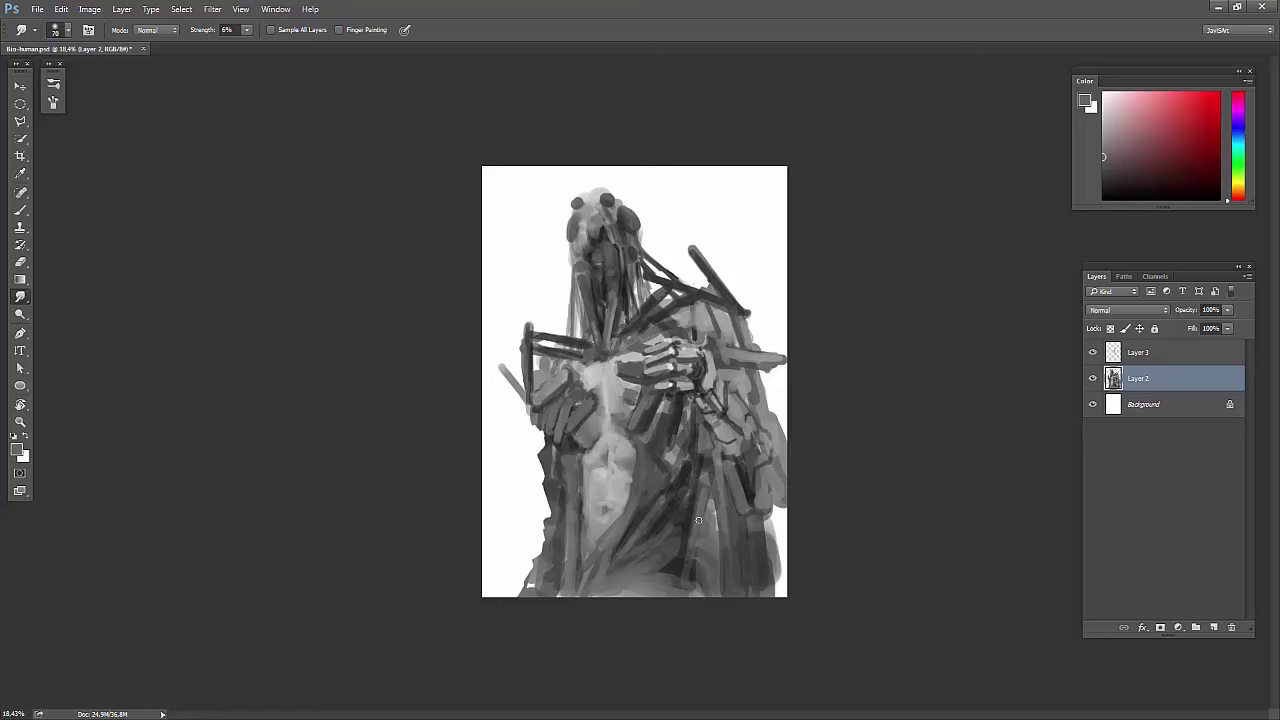
Return to the Brush and sample lighter greys from the chest and figure.
key(b)
alt+click(598, 268)
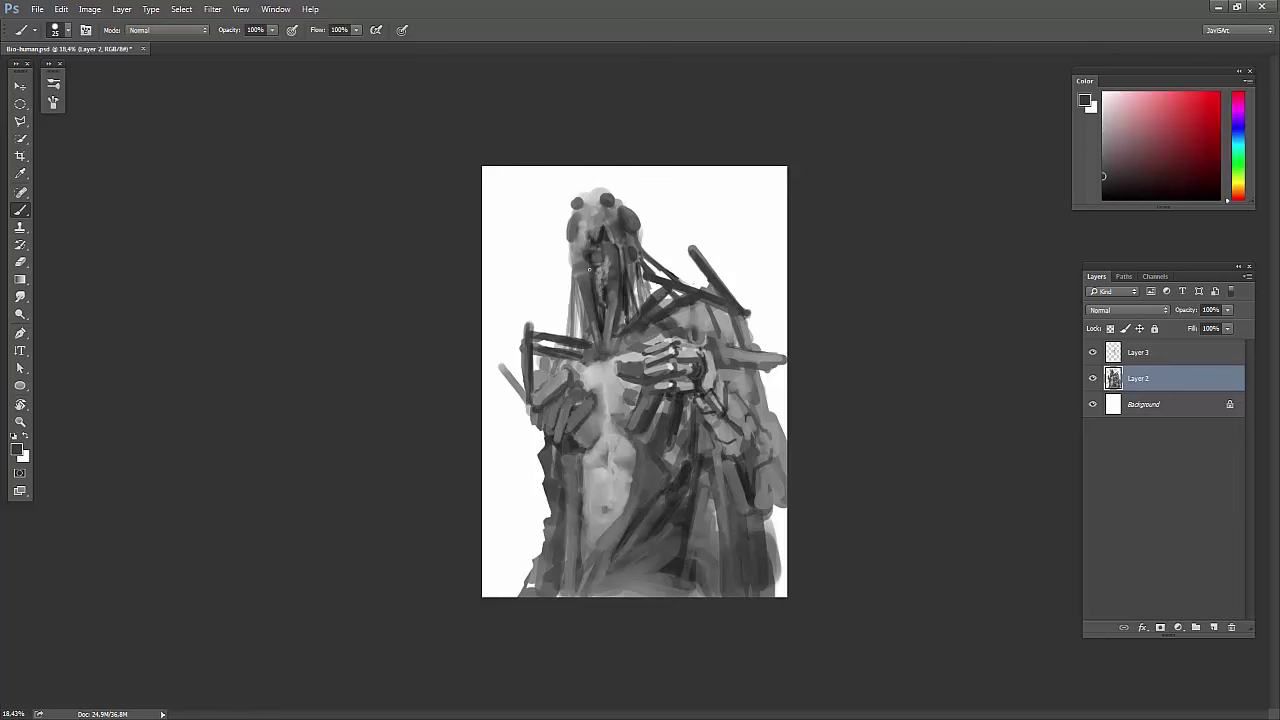
alt+click(614, 346)
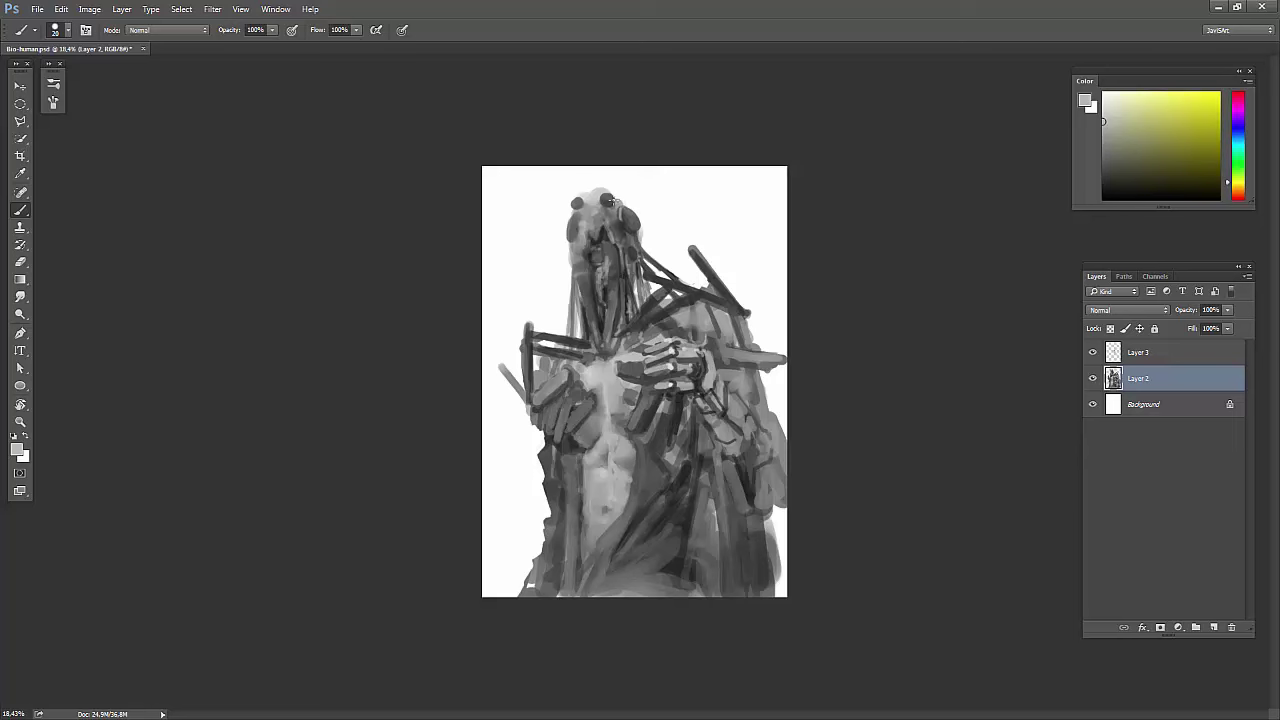
alt+click(609, 200)
alt+click(678, 347)
Mirror the painting horizontally, sample light torso greys, and switch to Smudge.
key(ctrl+shift+h)
alt+click(637, 398)
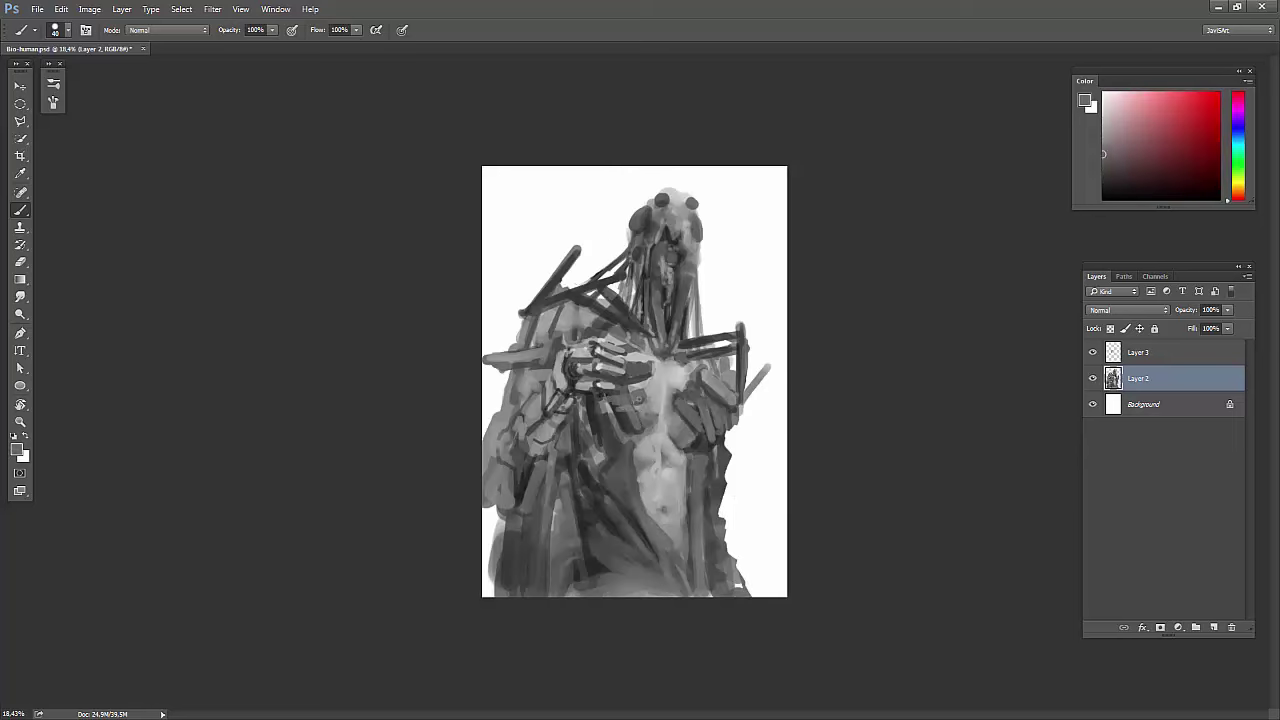
alt+click(628, 405)
alt+click(632, 422)
alt+click(676, 418)
alt+click(670, 390)
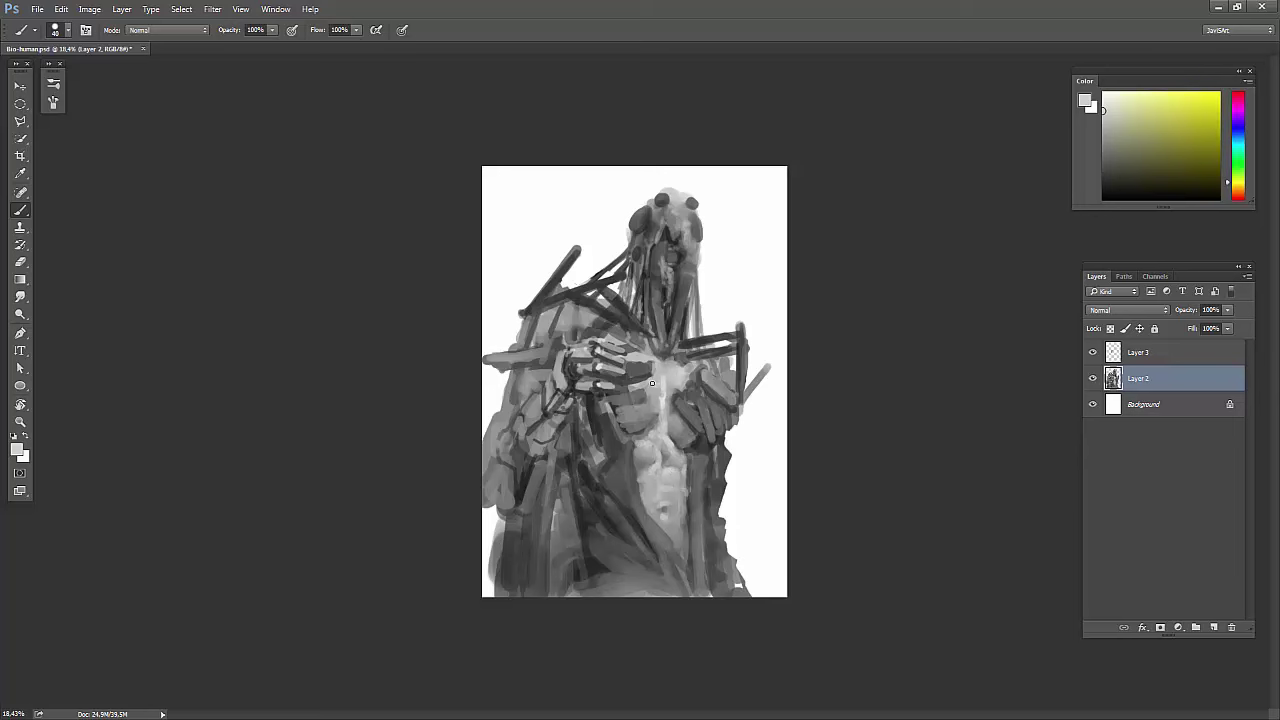
alt+click(643, 372)
alt+click(653, 375)
key(r)
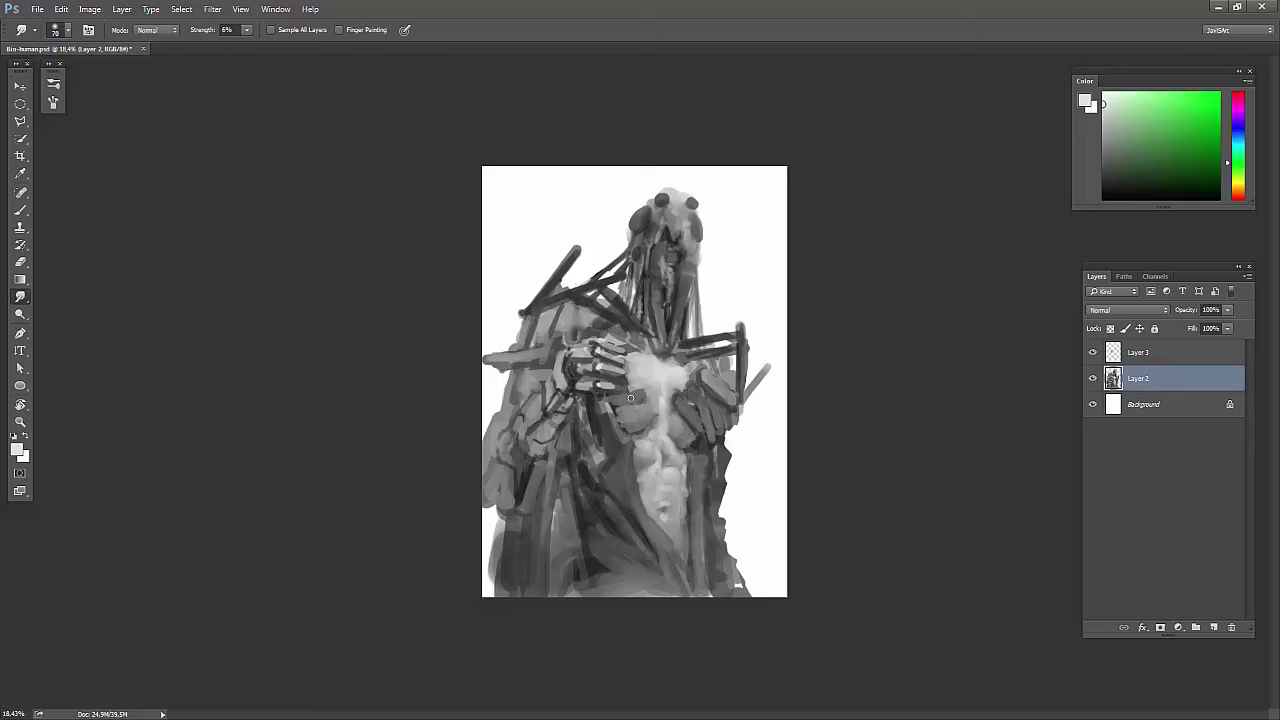
Mirror the canvas back and paint light tones over the chest, resampling near-whites.
key(b)
key(h)
alt+click(652, 304)
drag(631, 452, 590, 390)
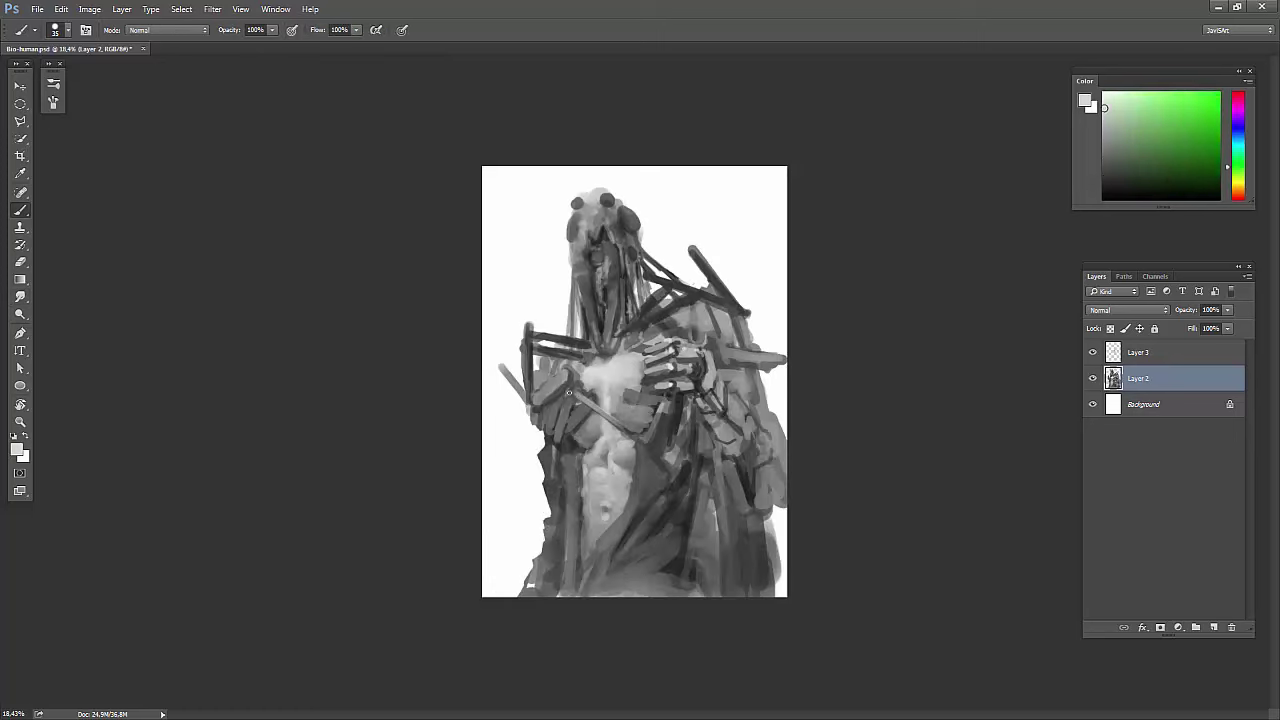
alt+click(575, 392)
alt+click(624, 372)
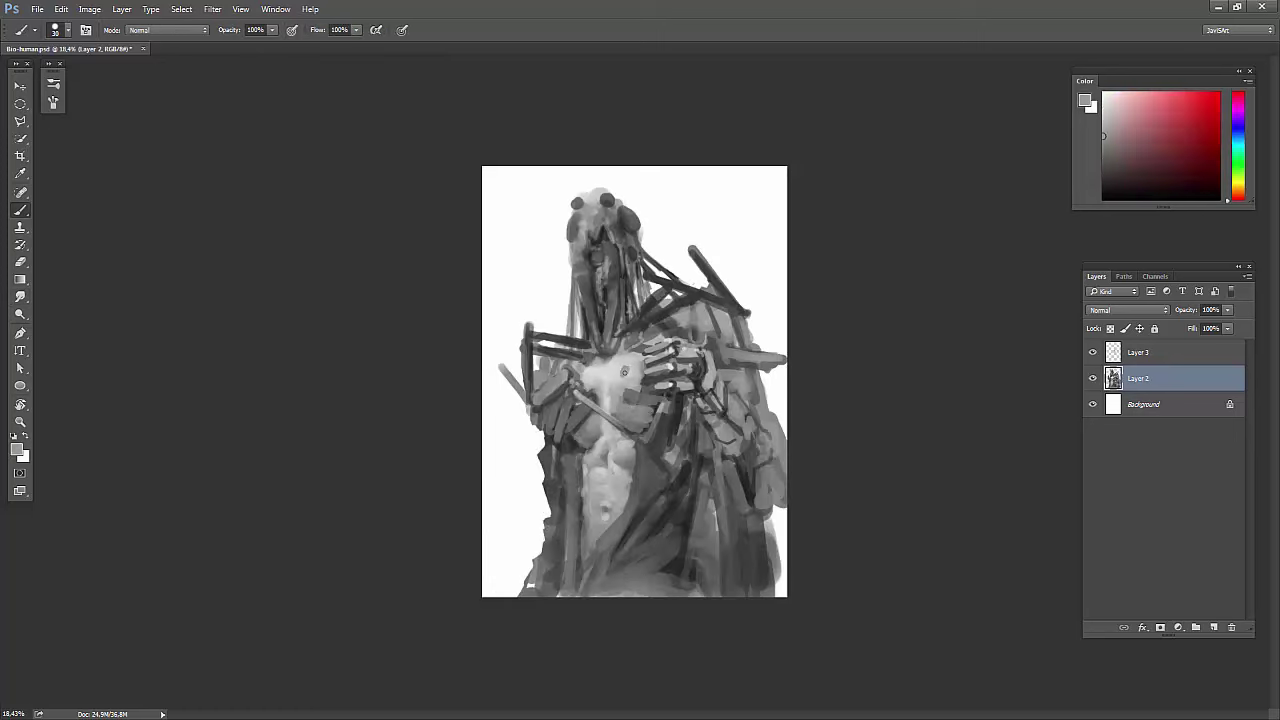
alt+click(616, 358)
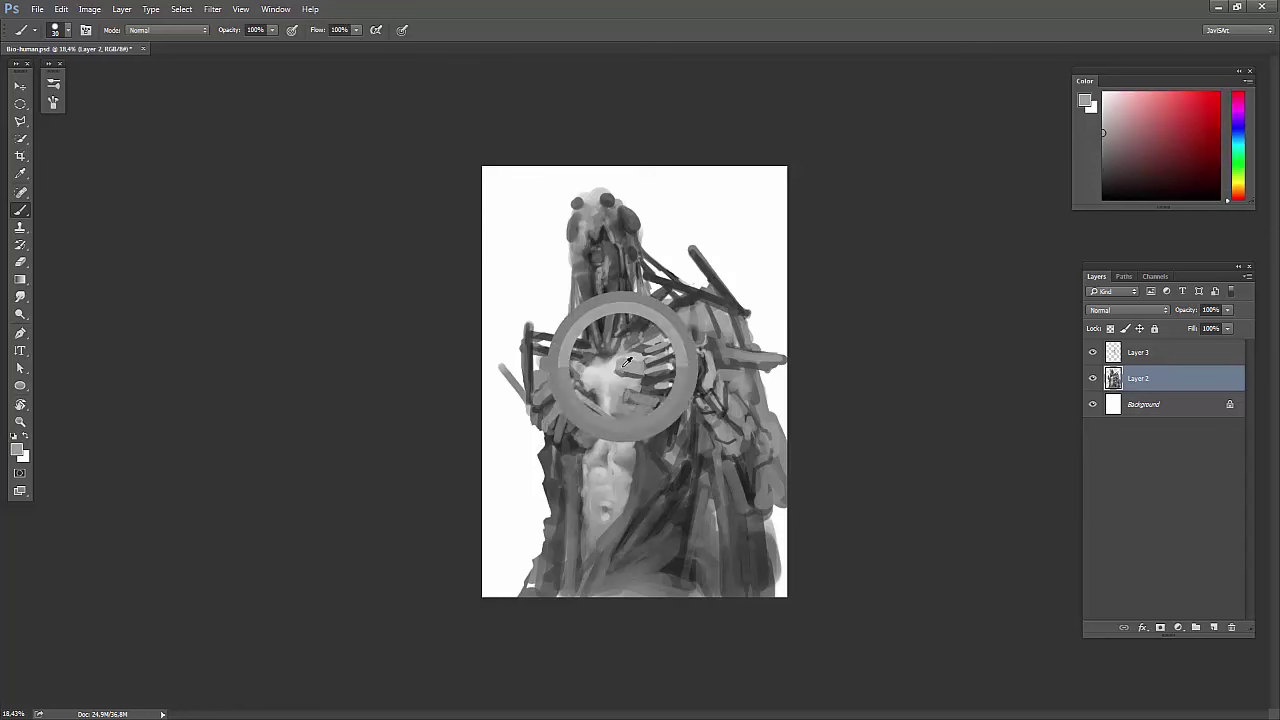
alt+click(617, 371)
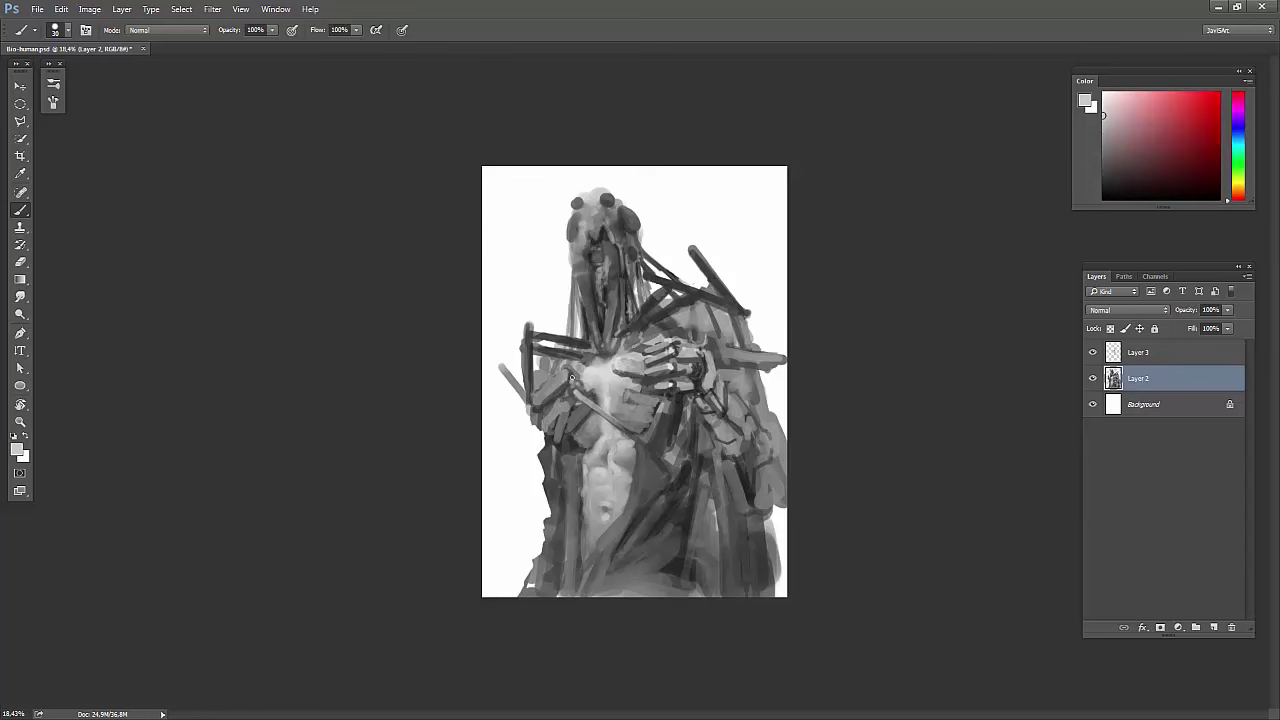
alt+click(570, 443)
alt+click(651, 391)
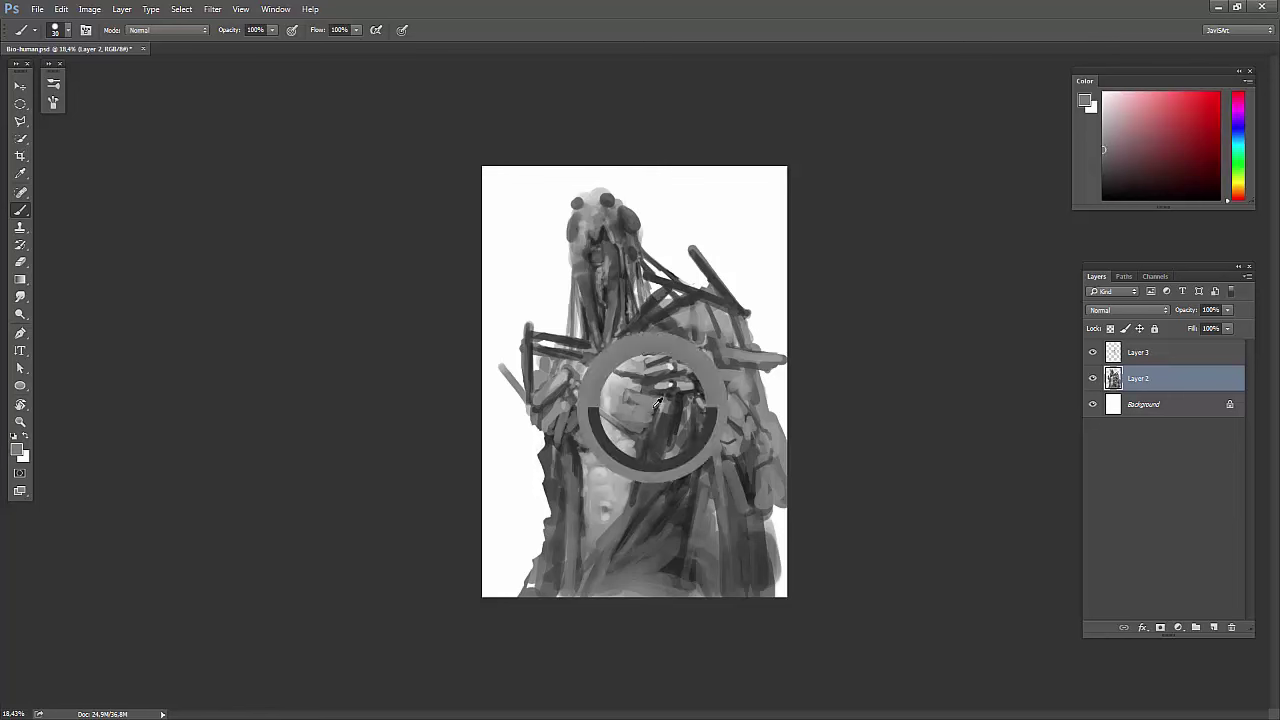
Paint lower-torso strokes and small dark strokes at lower left, then mirror the painting.
drag(655, 465, 636, 527)
drag(614, 576, 581, 575)
alt+click(579, 456)
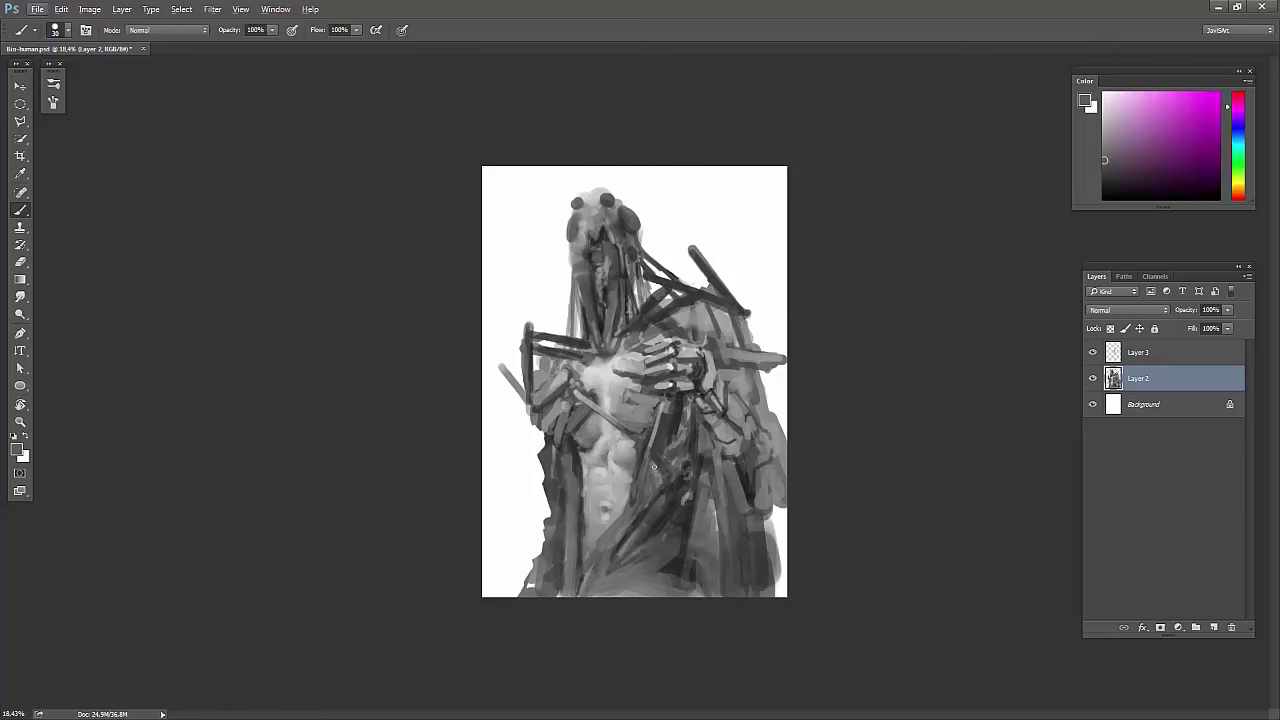
alt+click(631, 403)
alt+click(614, 430)
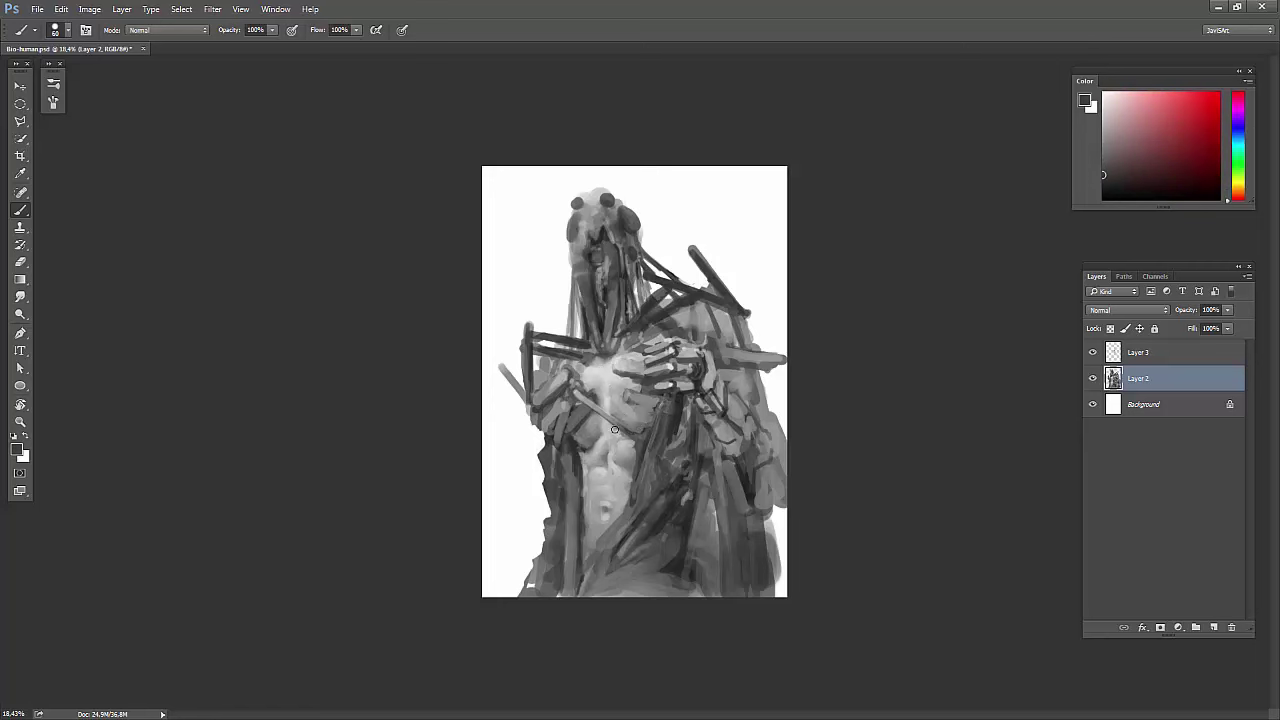
alt+click(636, 405)
key(h)
Stretch the painting slightly wider to the right with Free Transform, then reselect Layer 2.
key(ctrl+t)
drag(787, 357, 803, 357)
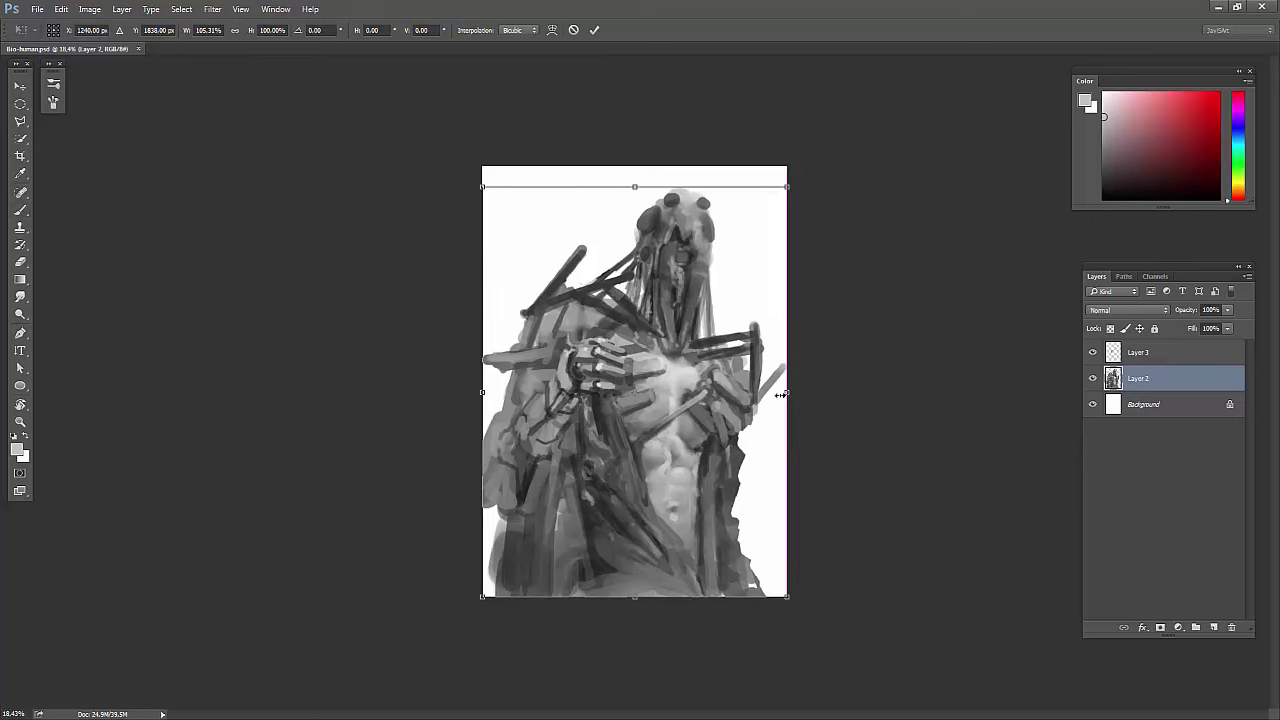
key(Return)
click(1138, 352)
click(1128, 378)
Add a new empty Layer 4 above Layer 2 and sample greys from the figure.
key(ctrl+shift+alt+n)
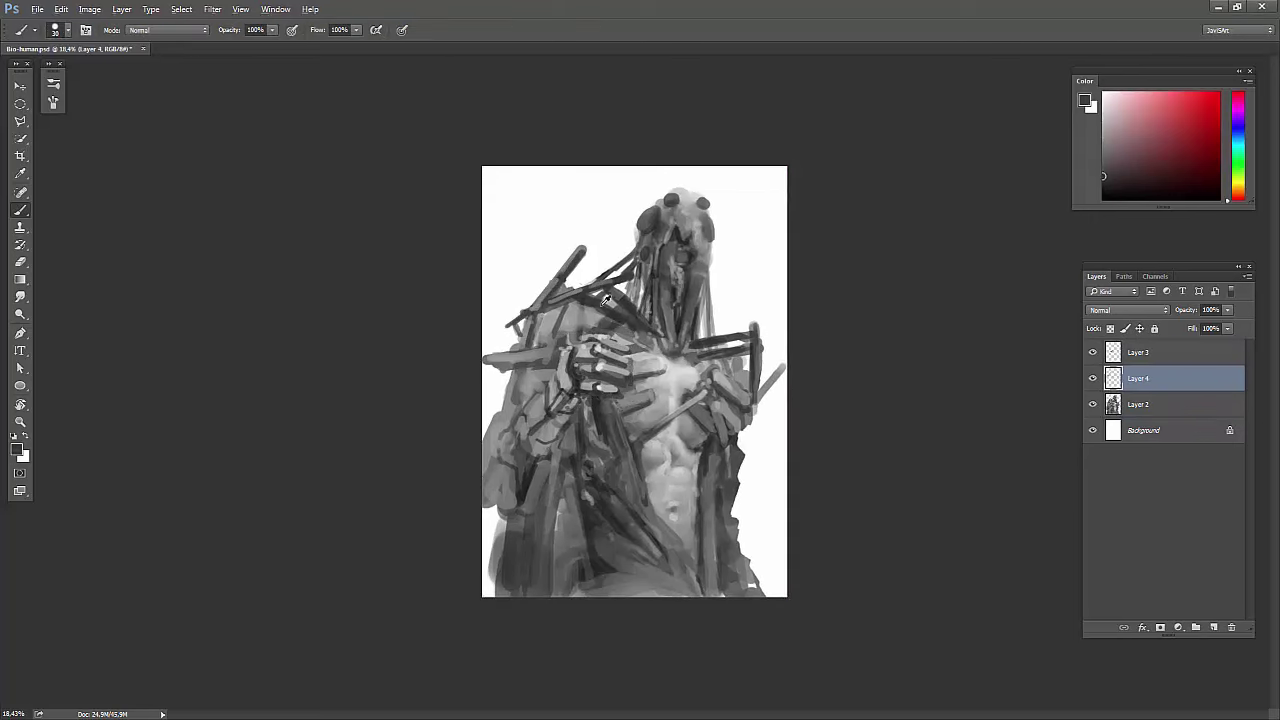
alt+click(660, 271)
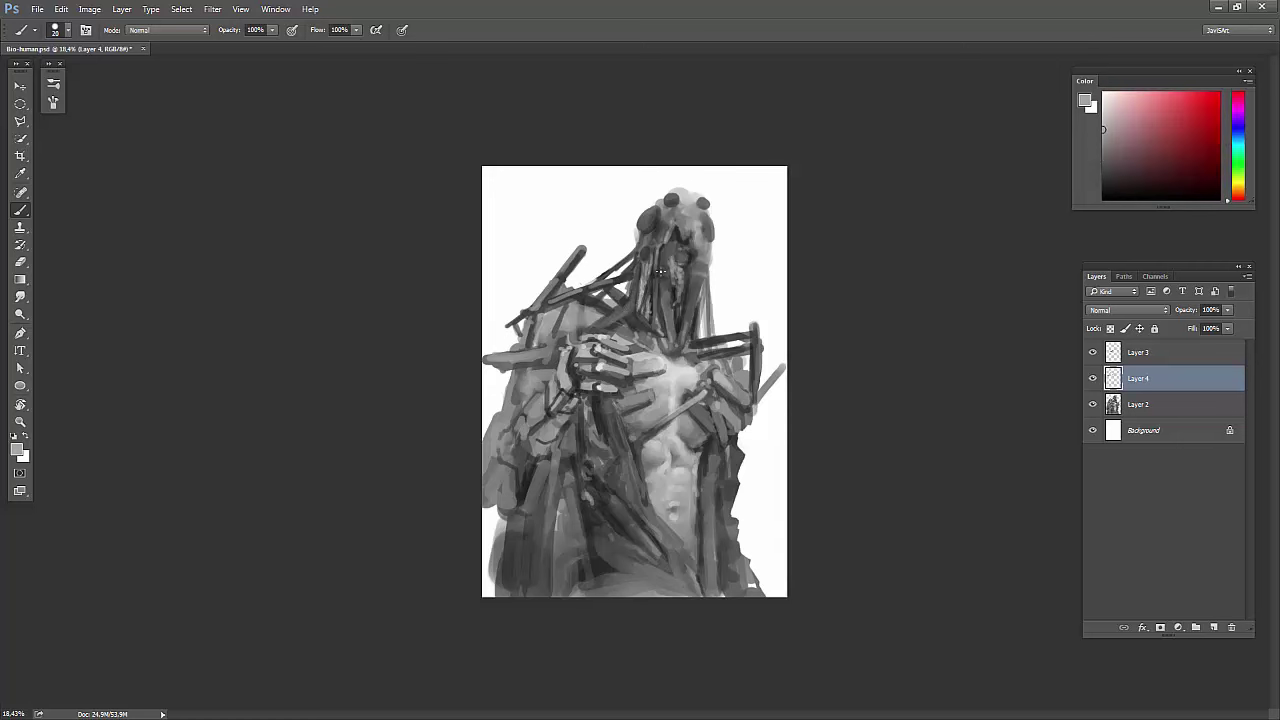
alt+click(667, 250)
alt+click(672, 325)
alt+click(656, 388)
alt+click(652, 388)
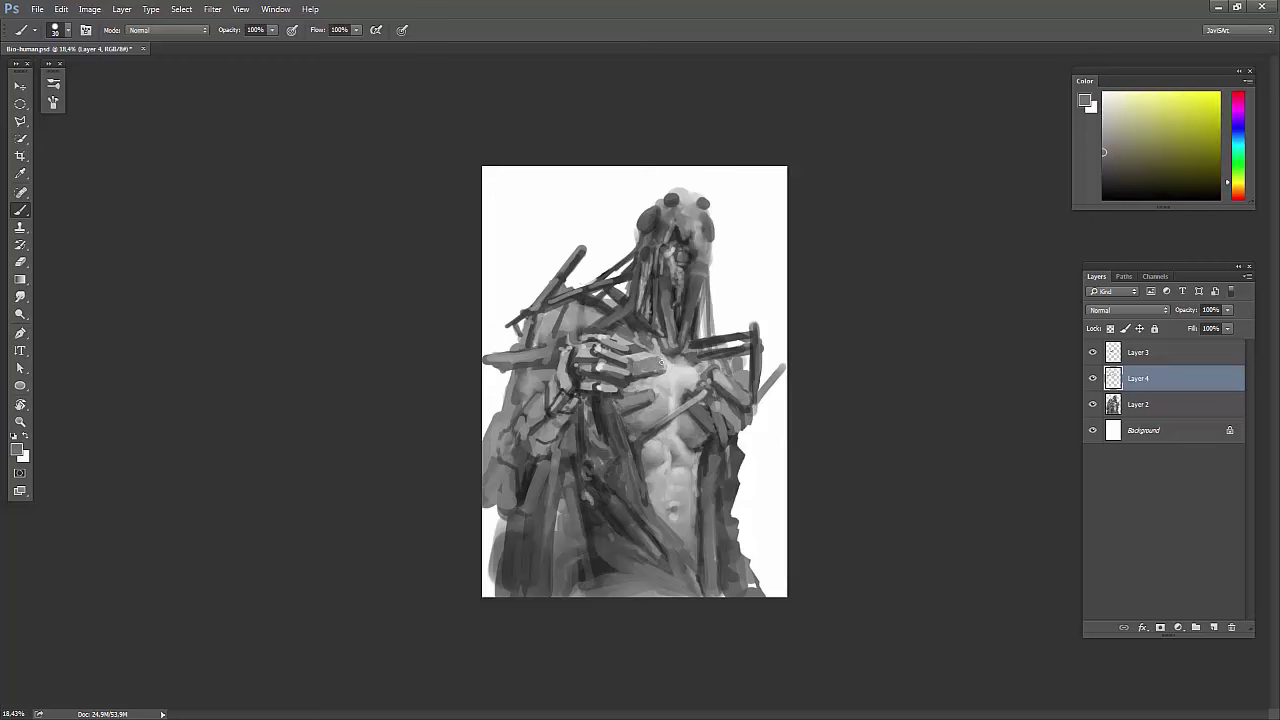
alt+click(650, 361)
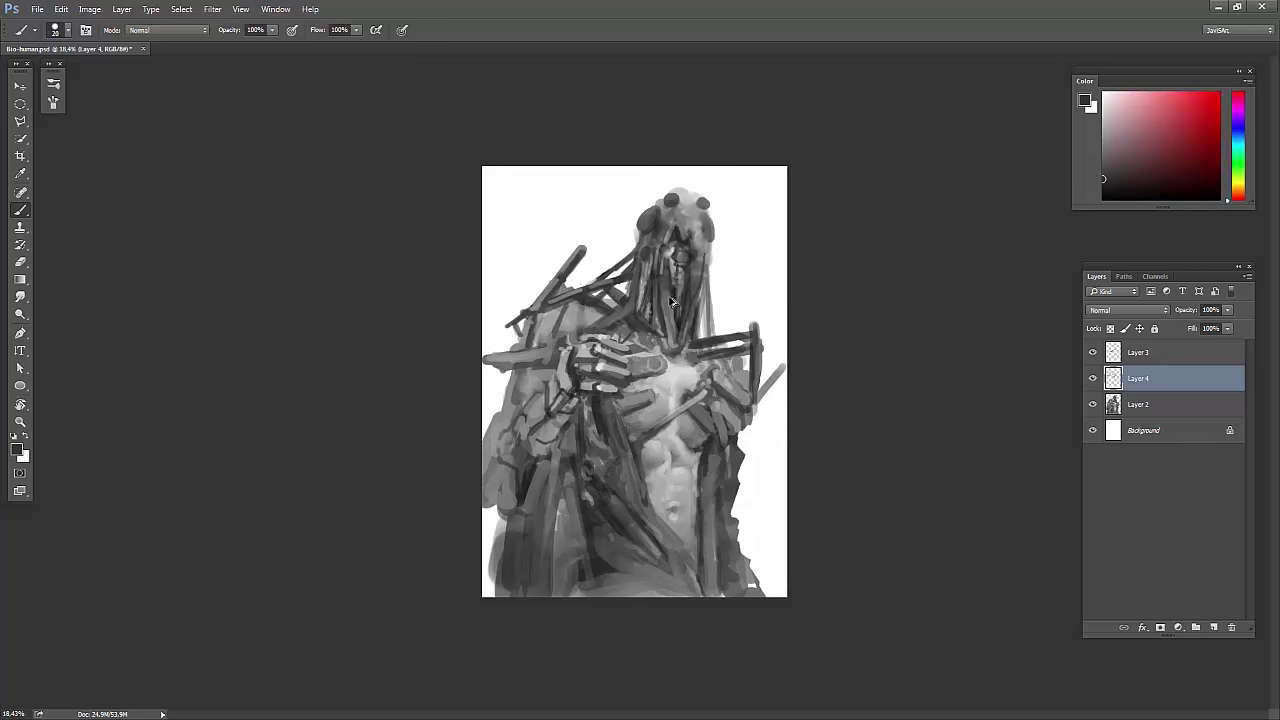
scroll(672, 302, down, 1)
Sample darker and lighter greys from the figure's lower left and shoulder, briefly mirroring the canvas.
alt+click(561, 520)
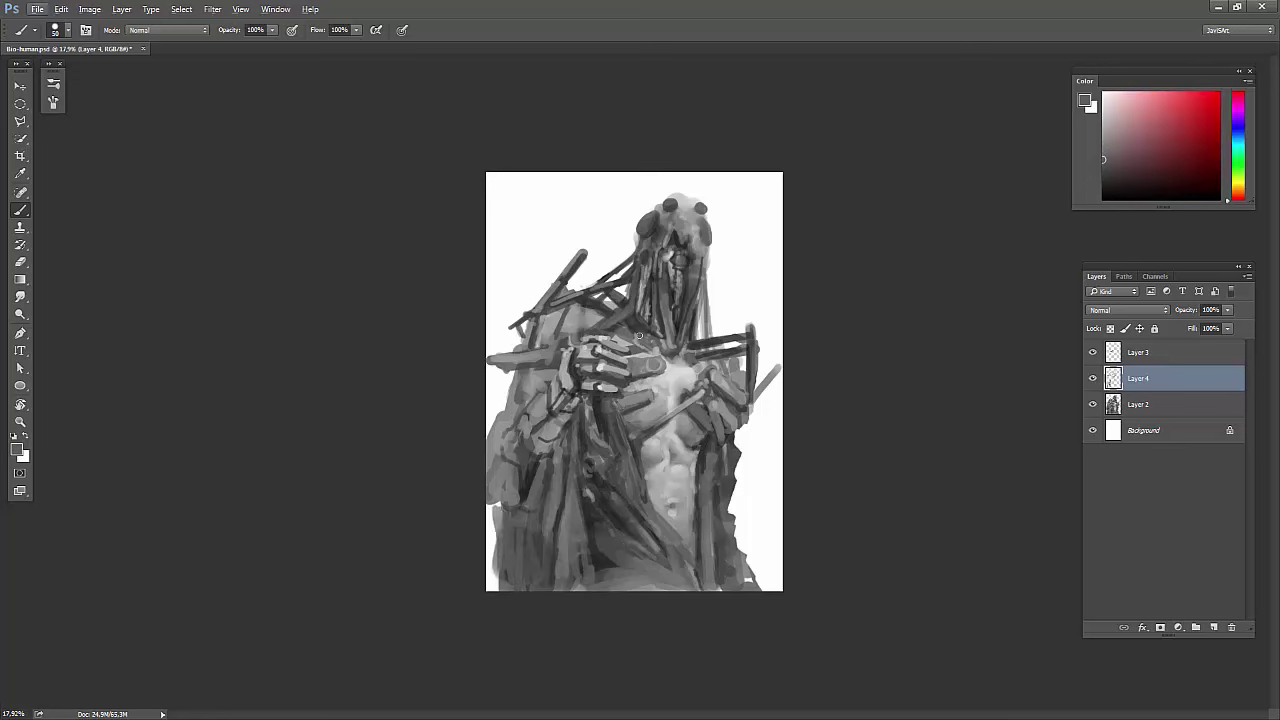
alt+click(544, 567)
key(h)
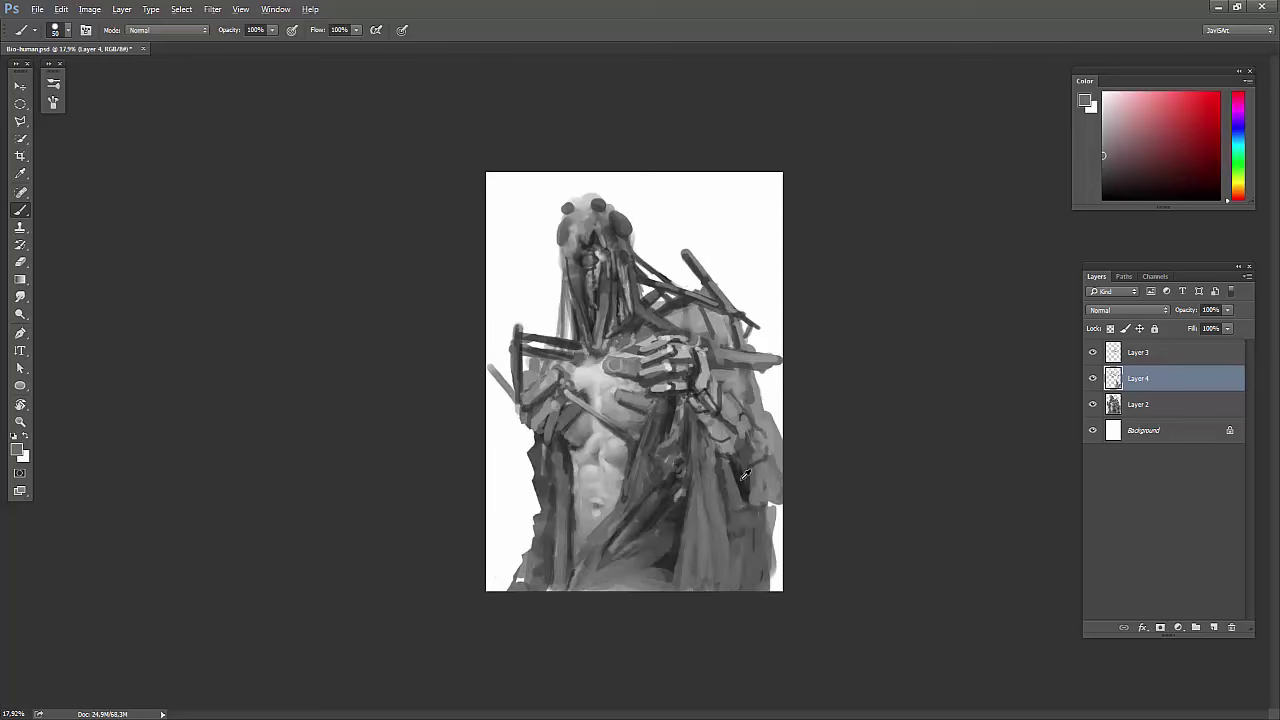
alt+click(756, 512)
alt+click(719, 481)
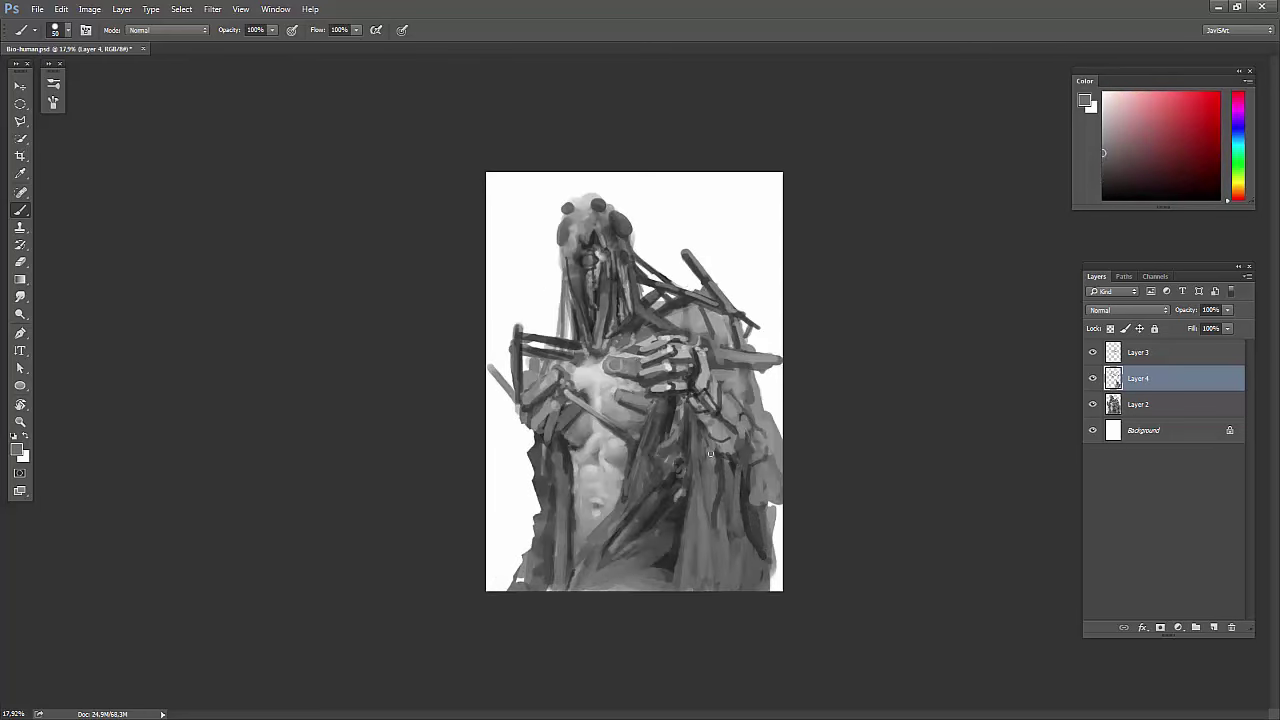
alt+click(702, 445)
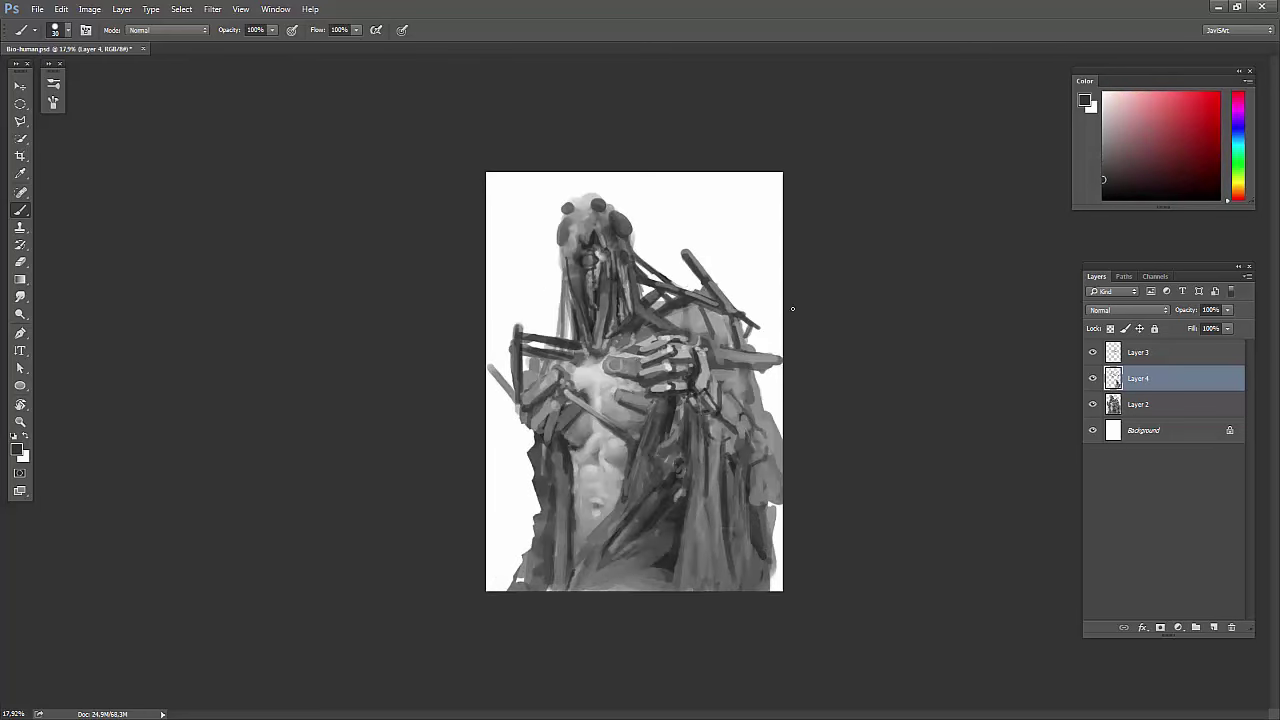
key(h)
alt+click(560, 428)
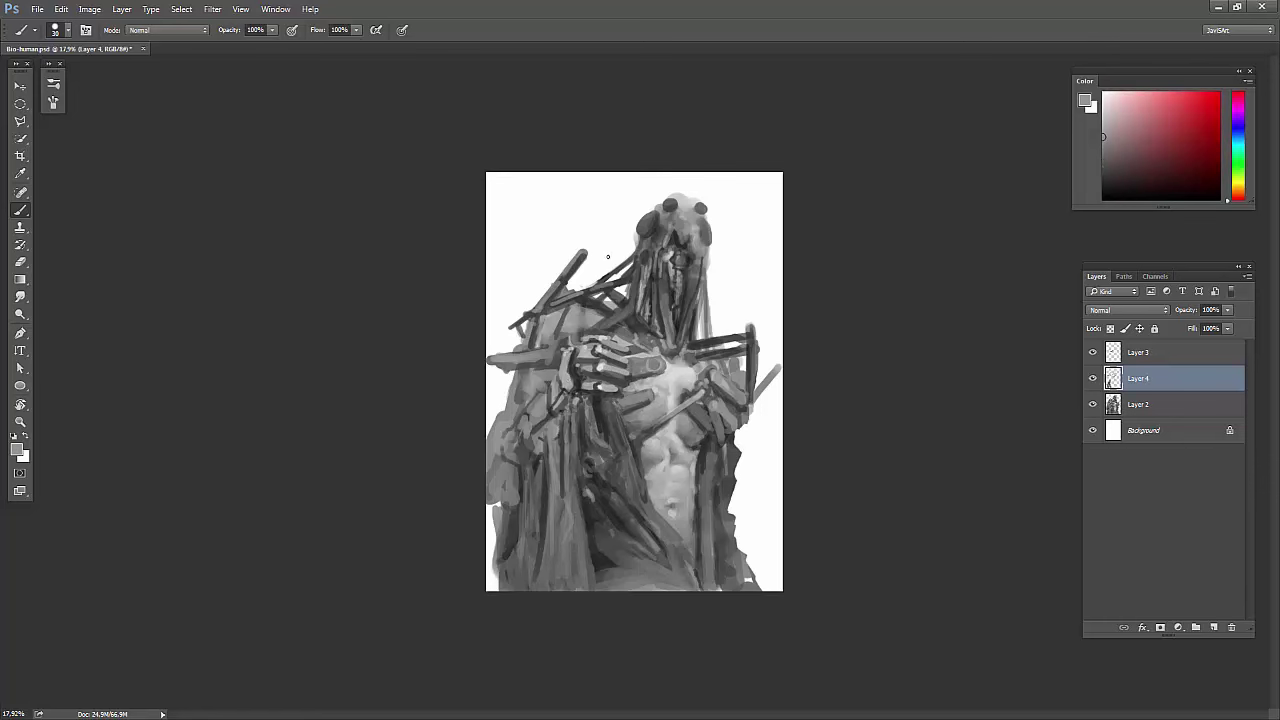
alt+click(726, 462)
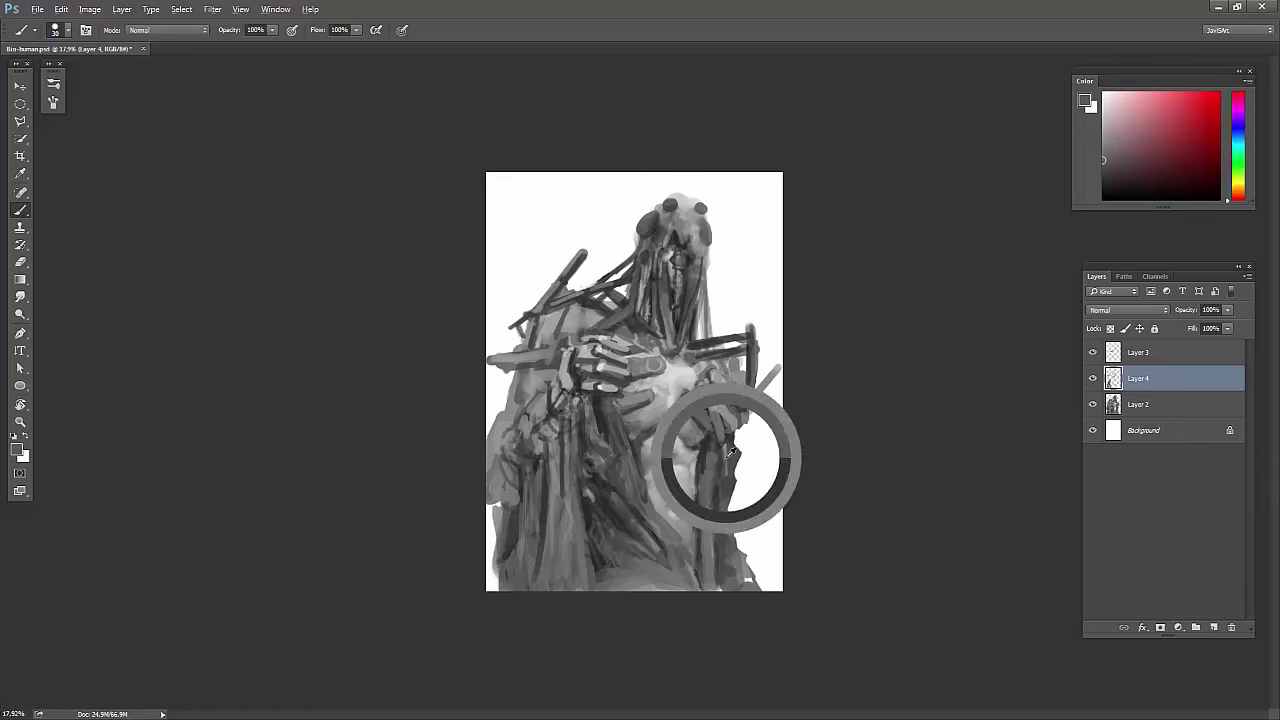
alt+click(598, 319)
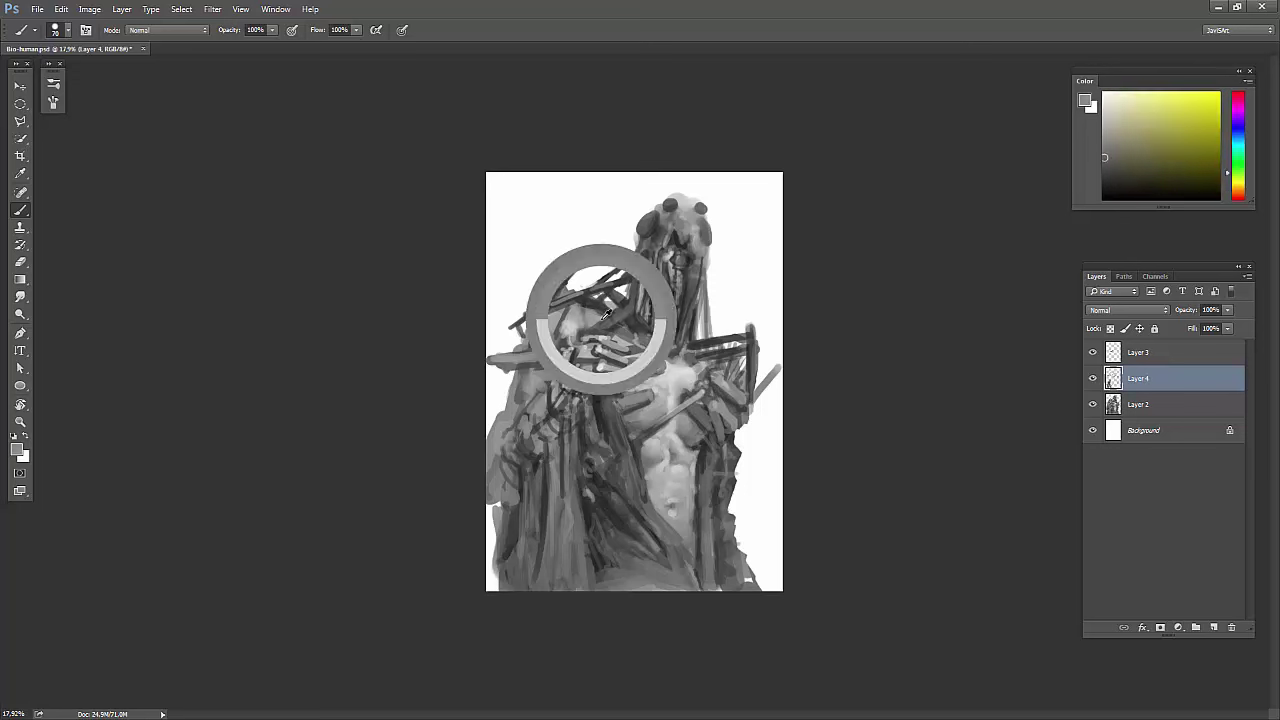
alt+click(575, 311)
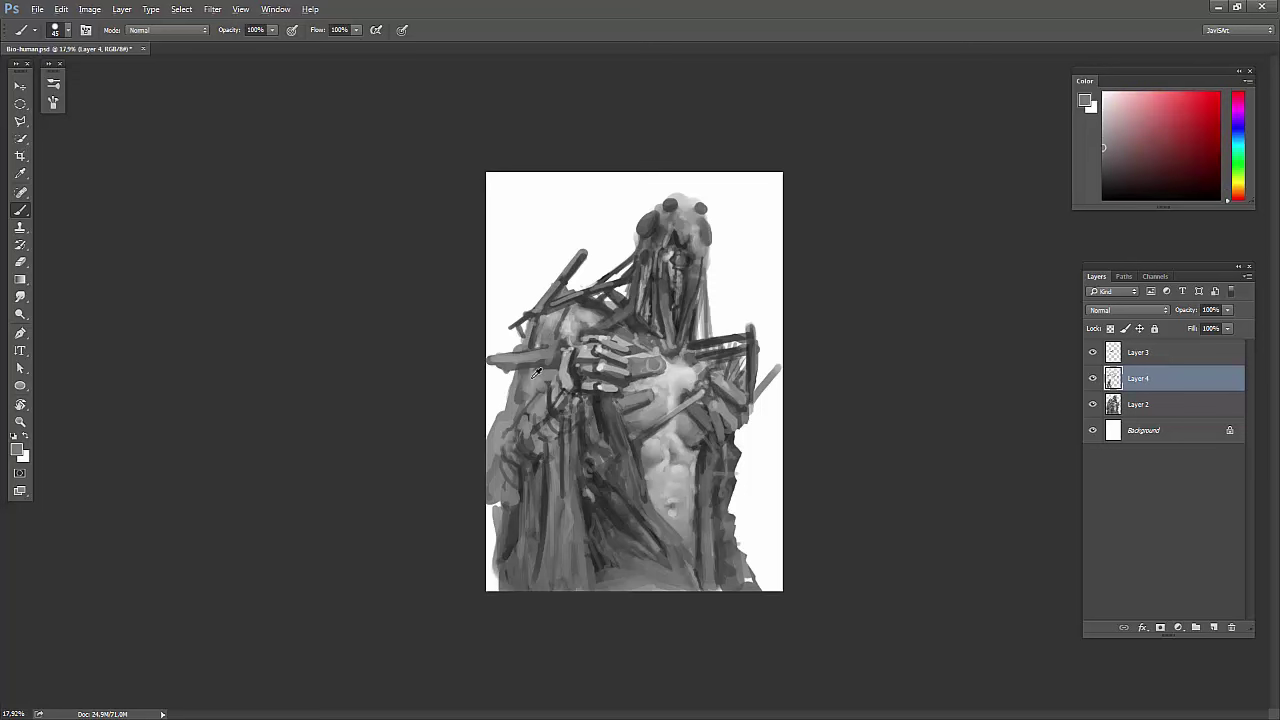
Paint dark strokes down the figure's left side, sampling darker greys and near-black.
mouse_move(530, 372)
mouse_down()
mouse_move(514, 498)
mouse_move(490, 426)
mouse_up()
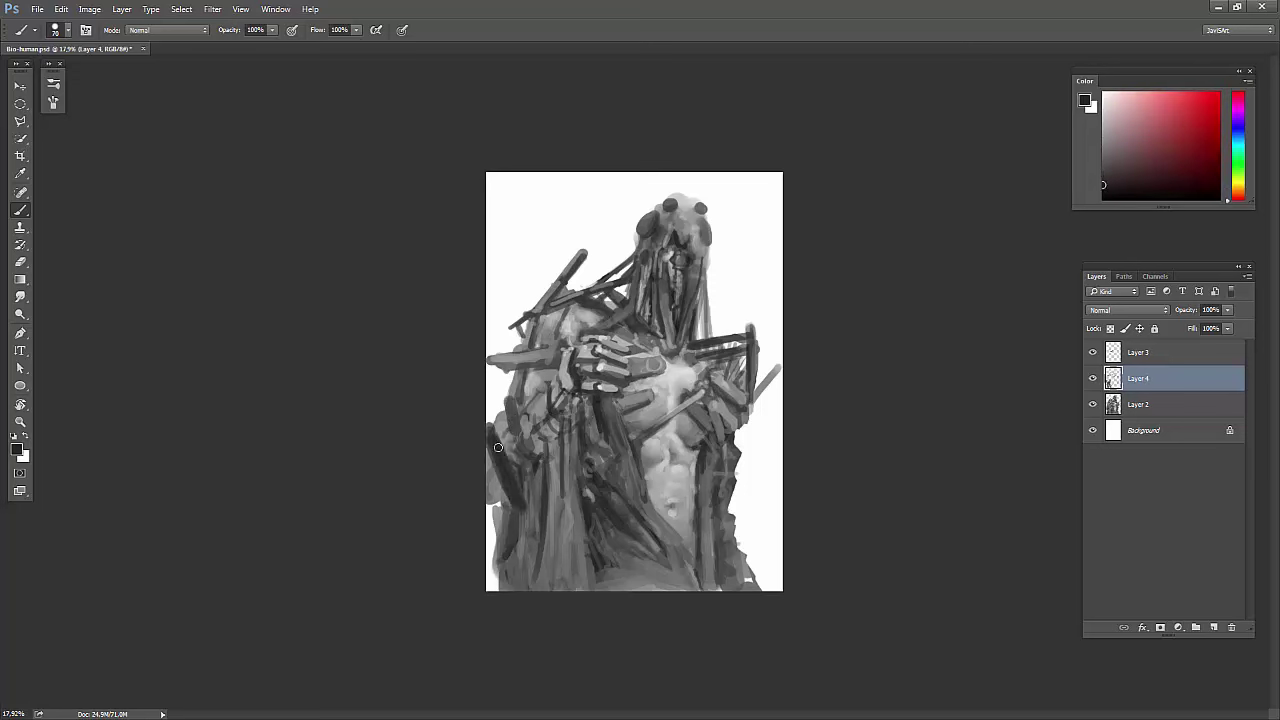
alt+click(530, 422)
mouse_move(500, 470)
mouse_down()
mouse_move(565, 440)
mouse_move(496, 415)
mouse_up()
key(ctrl+alt+z)
key(ctrl+alt+z)
alt+click(502, 471)
key(ctrl+shift+z)
key(ctrl+shift+z)
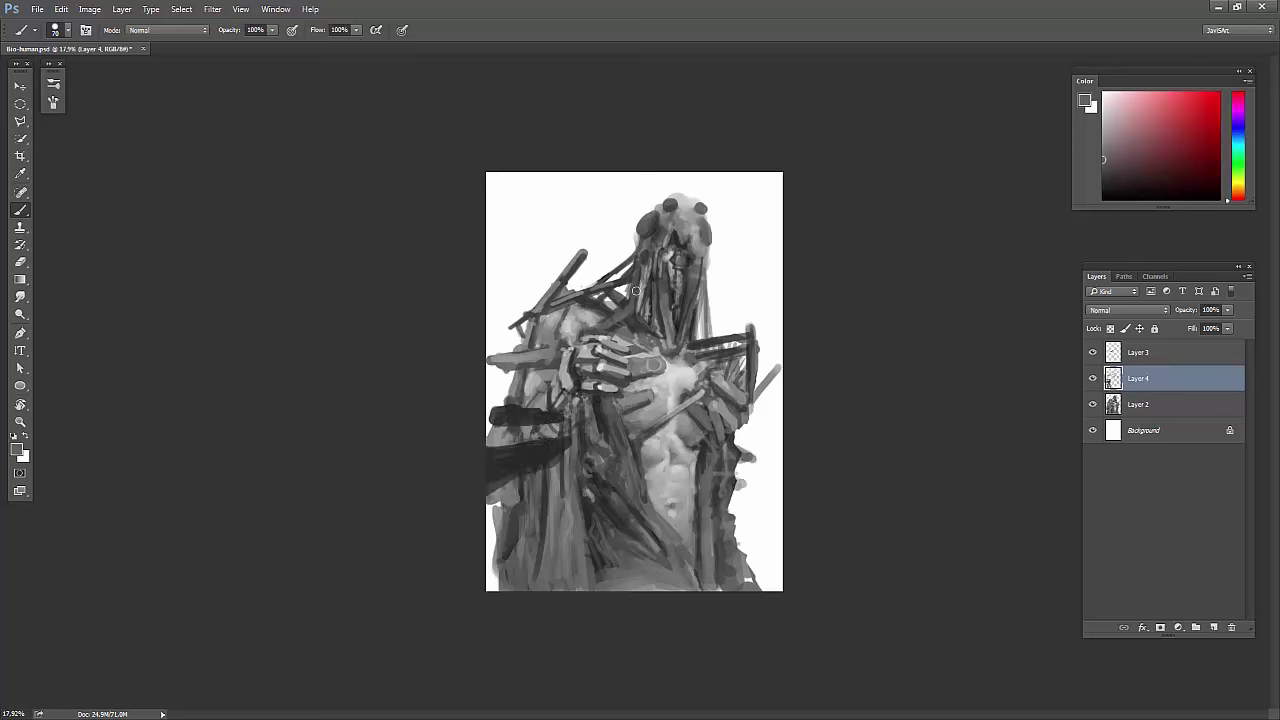
alt+click(636, 364)
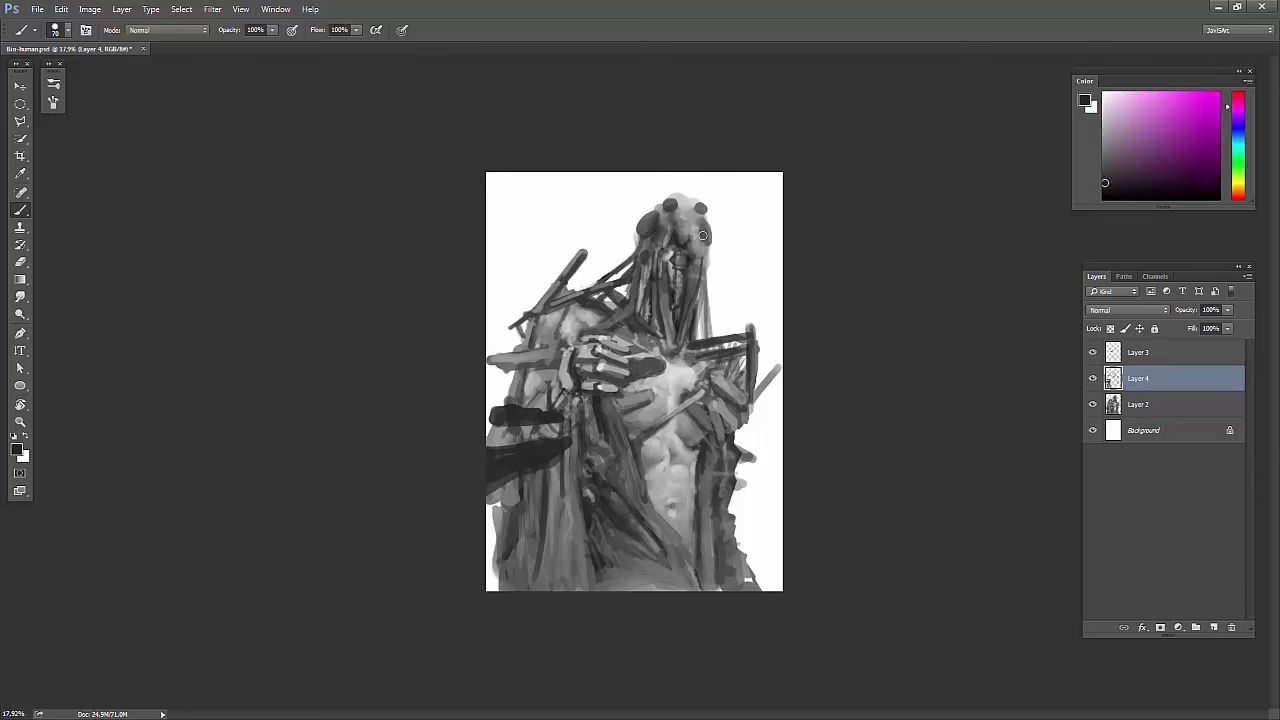
With a Multiply brush at size 250, darken the torso, abdomen, lower body and left shoulder.
key(alt+shift+m)
key(])
key(])
key(])
mouse_move(662, 261)
mouse_down()
mouse_move(715, 400)
mouse_move(640, 430)
mouse_up()
mouse_move(640, 385)
mouse_down()
mouse_move(560, 410)
mouse_move(634, 578)
mouse_move(600, 470)
mouse_up()
mouse_move(560, 560)
mouse_down()
mouse_move(690, 500)
mouse_move(710, 545)
mouse_up()
mouse_move(712, 440)
mouse_down()
mouse_move(640, 470)
mouse_move(730, 500)
mouse_up()
drag(720, 360, 700, 470)
mouse_move(520, 360)
mouse_down()
mouse_move(620, 300)
mouse_move(584, 313)
mouse_move(557, 471)
mouse_up()
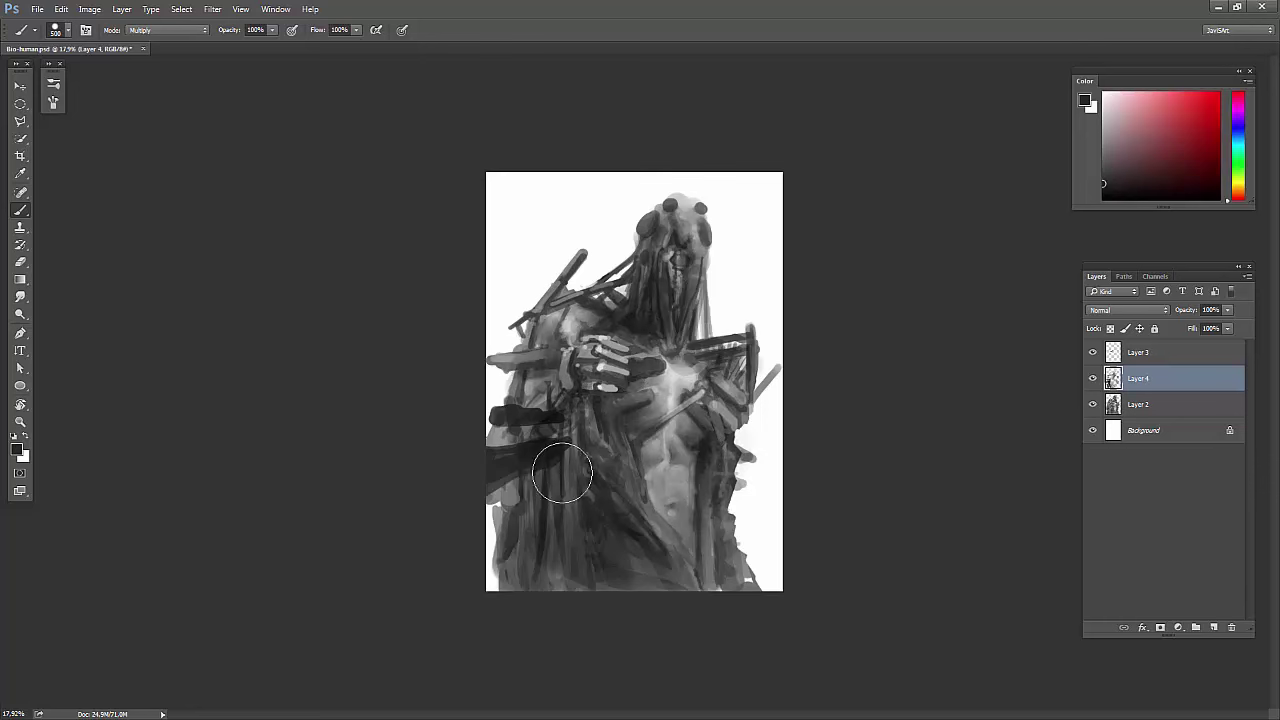
Return the brush to Normal, reshape the left forearm stroke, and mirror the painting.
key(shift+alt+n)
drag(514, 410, 540, 415)
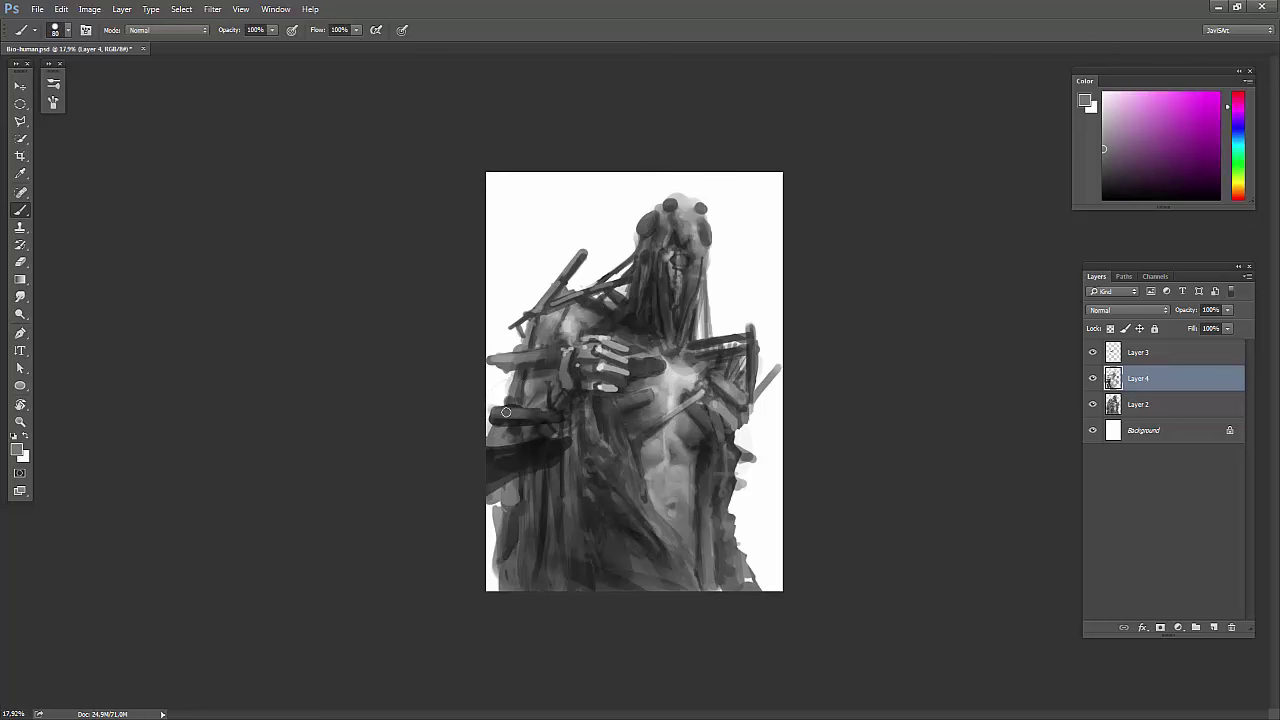
alt+click(610, 302)
alt+click(704, 302)
key(h)
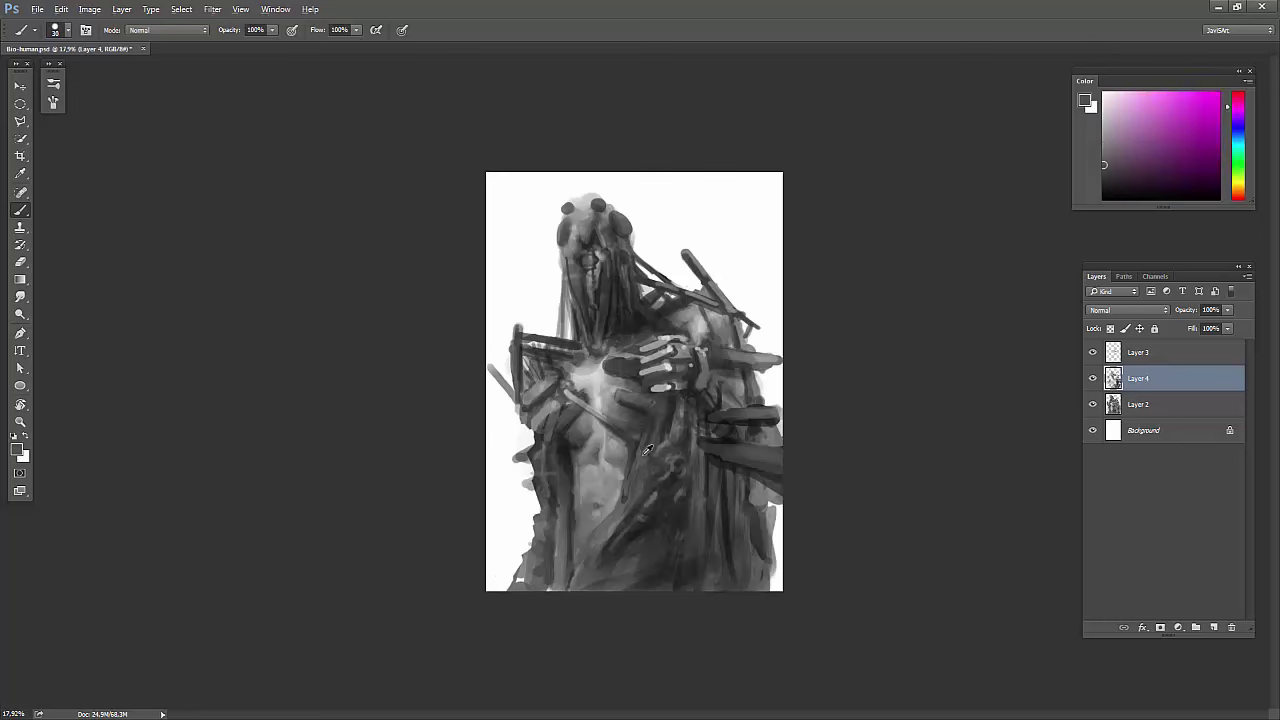
Sample greys from the figure and paint dark diagonal strokes on the lower torso.
alt+click(616, 524)
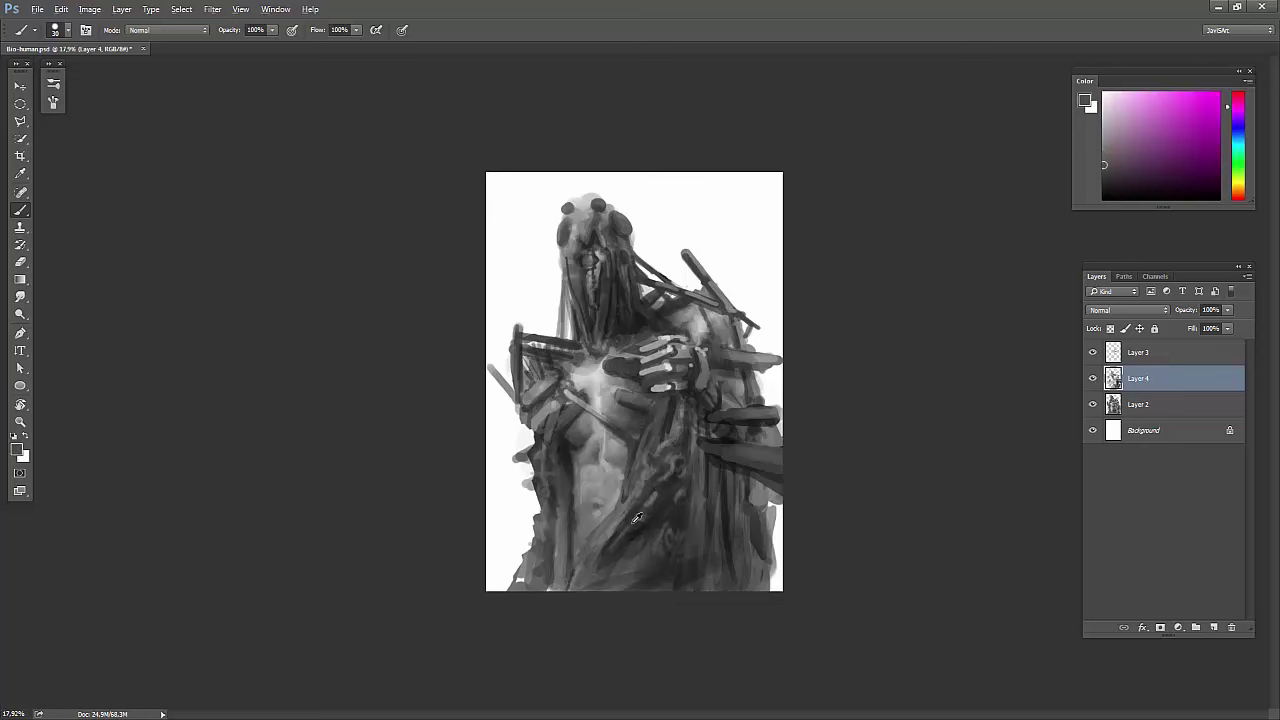
alt+click(556, 404)
alt+click(617, 393)
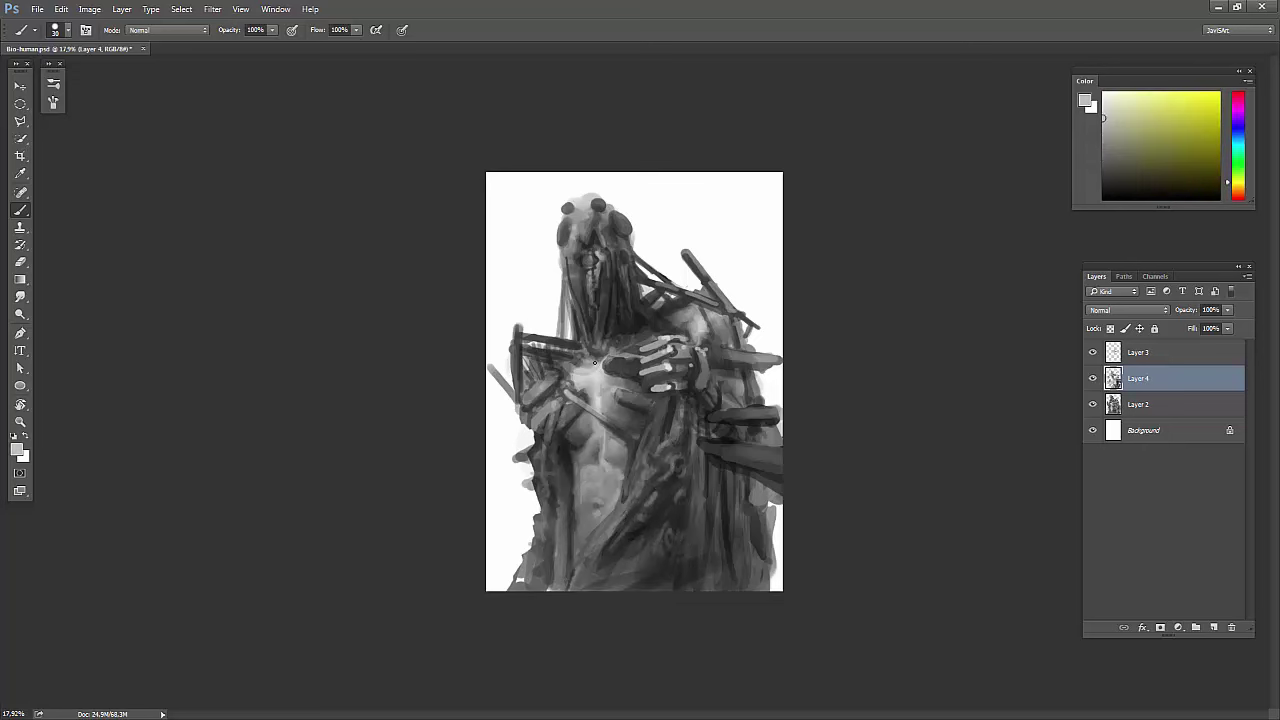
alt+click(605, 265)
alt+click(617, 298)
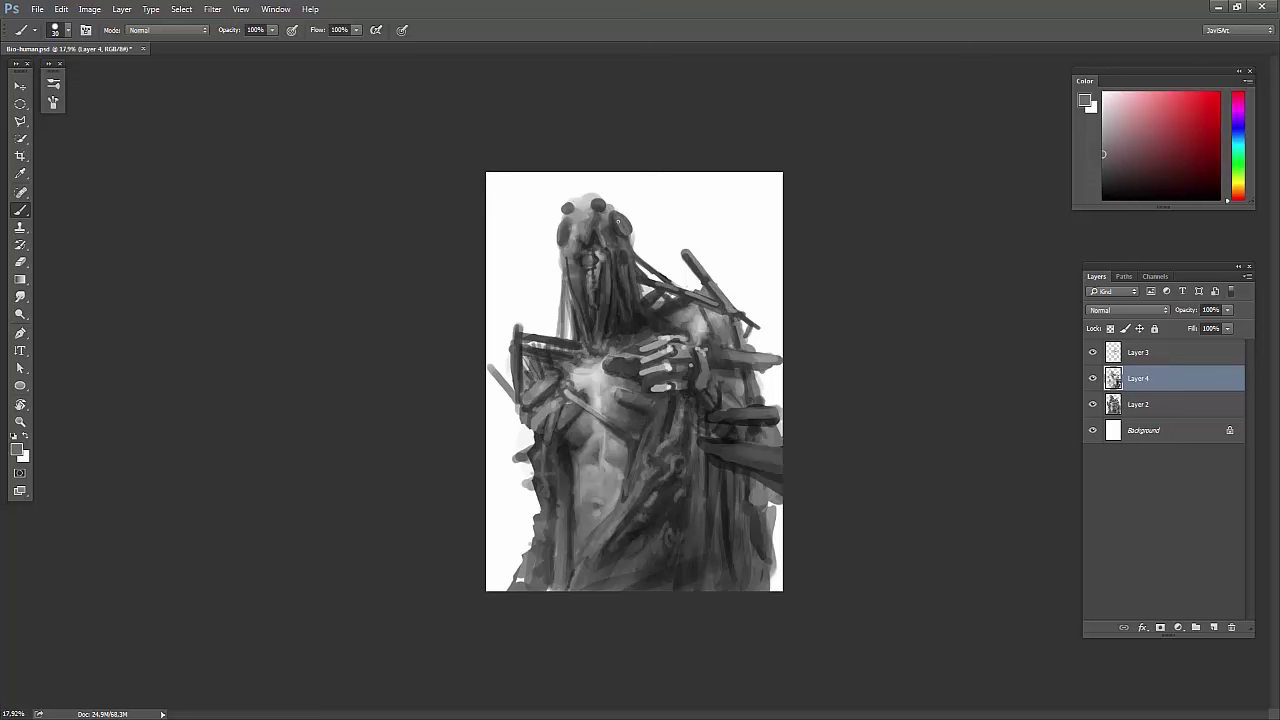
alt+click(624, 201)
alt+click(571, 266)
alt+click(585, 285)
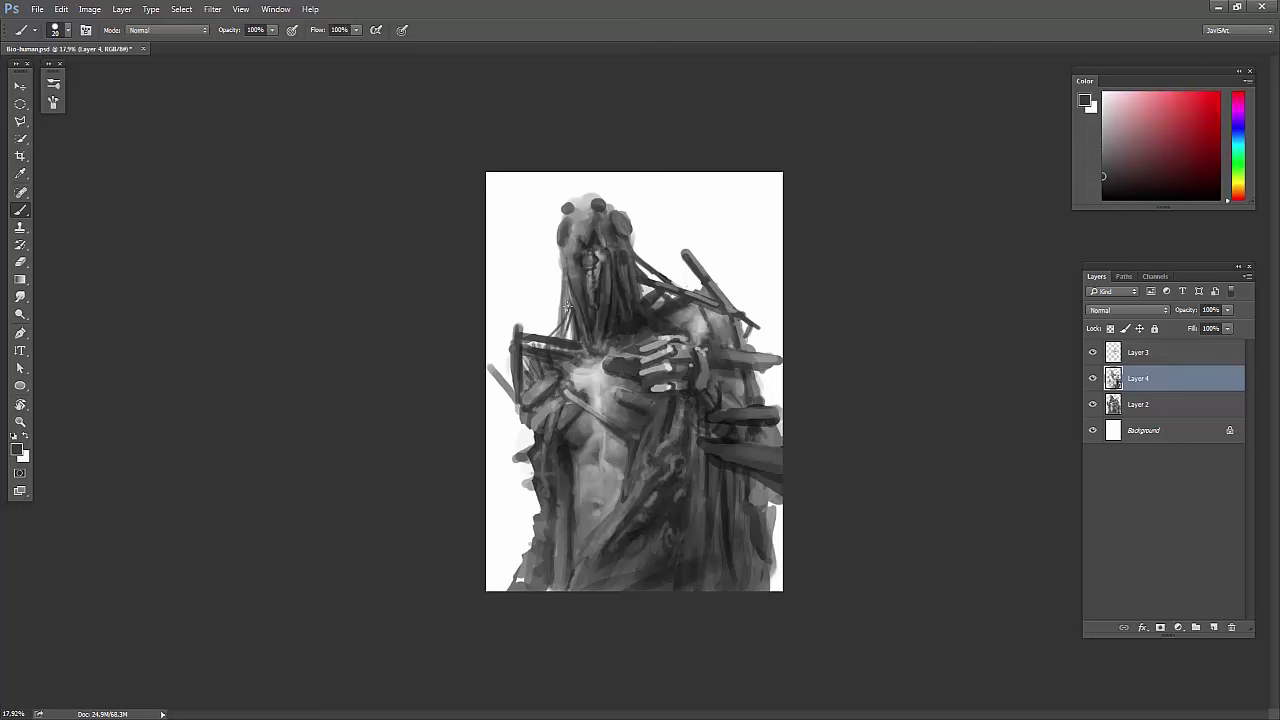
alt+click(659, 410)
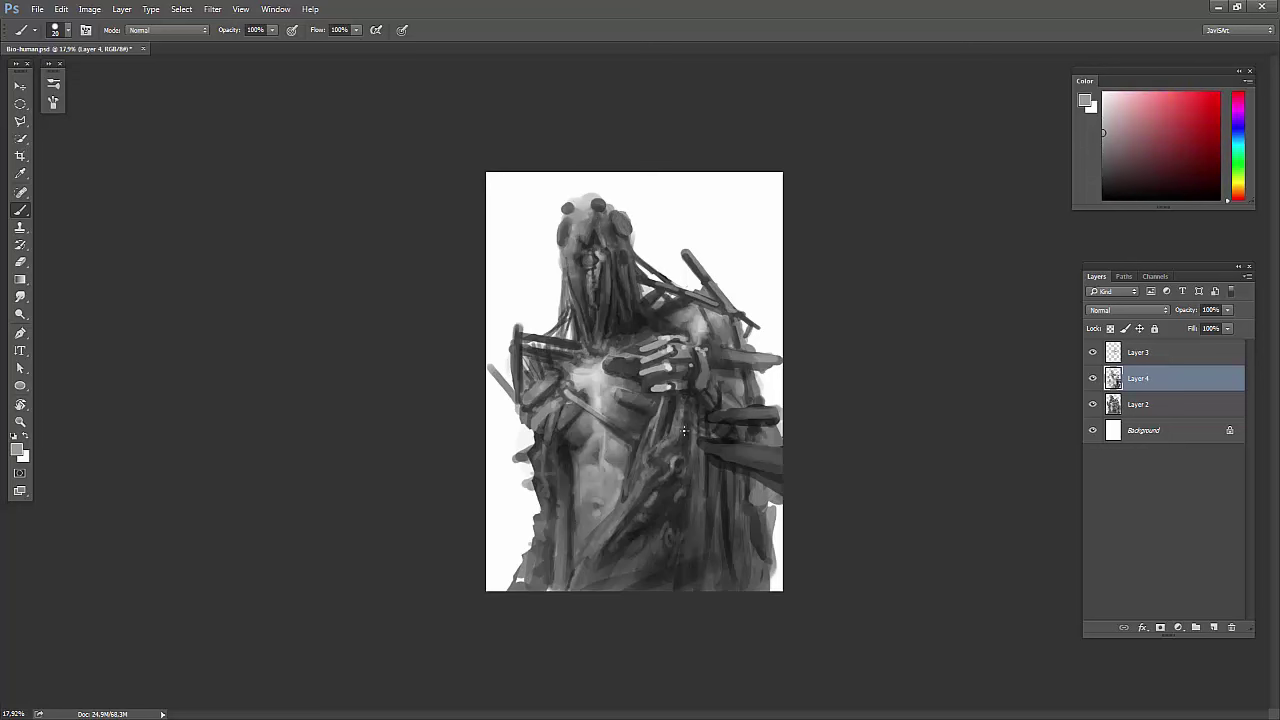
drag(624, 546, 655, 500)
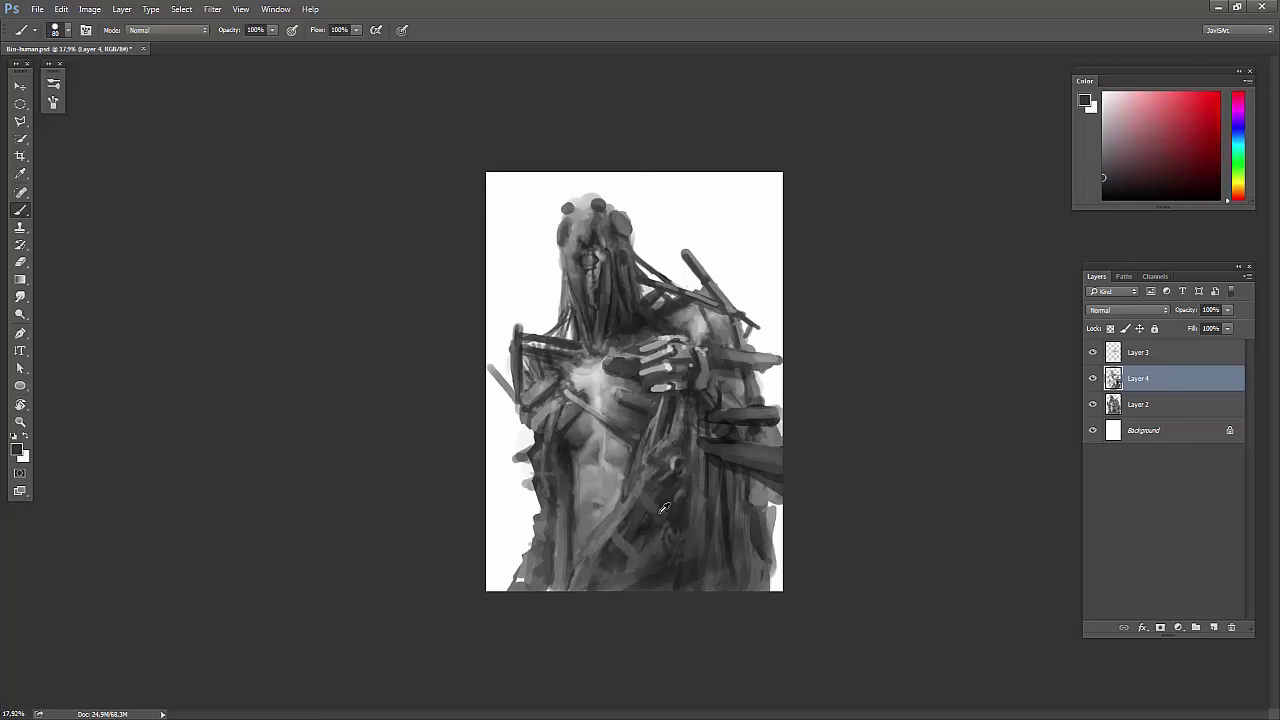
Sample chest greys and near-black, then paint dark vertical strokes on the figure's lower right.
alt+click(694, 428)
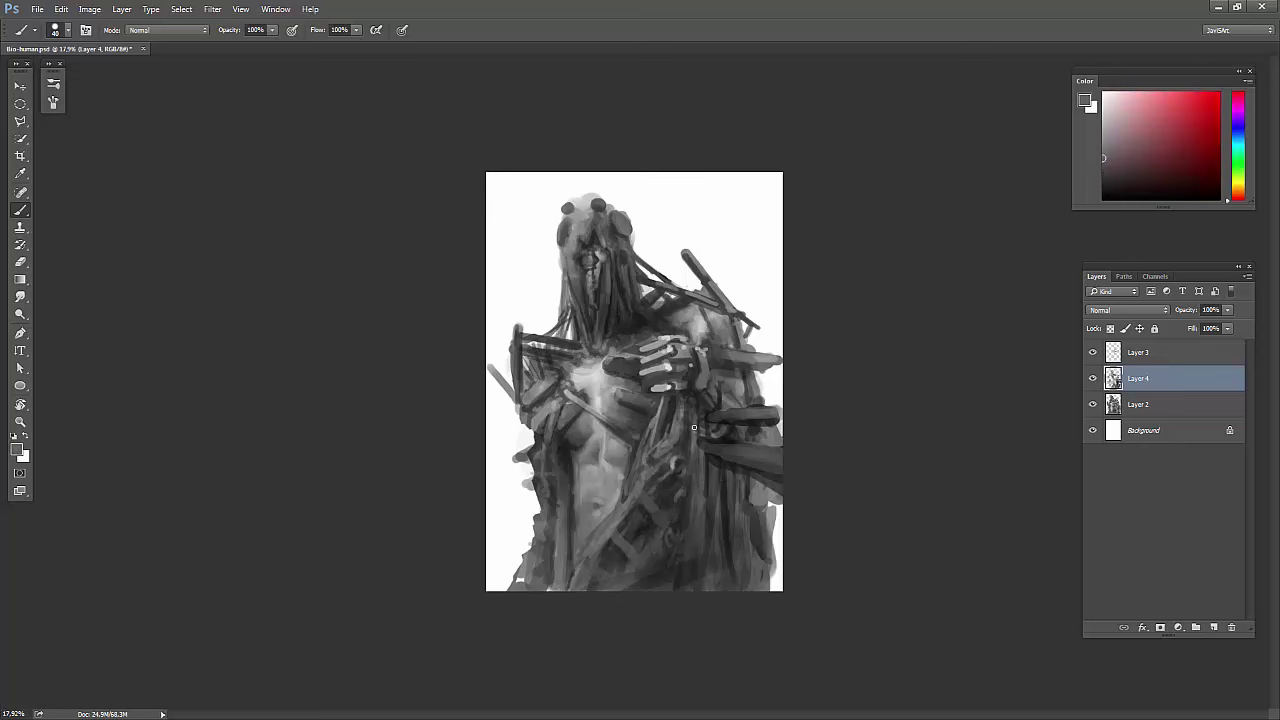
alt+click(617, 480)
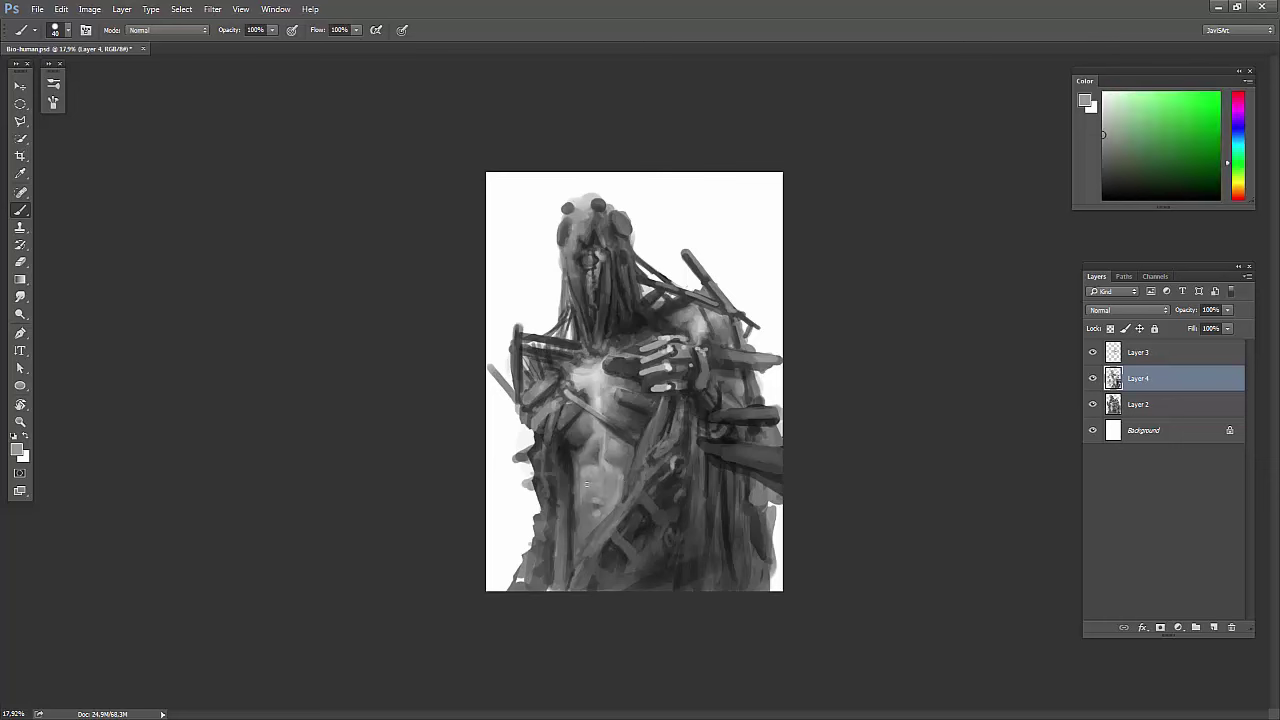
alt+click(603, 374)
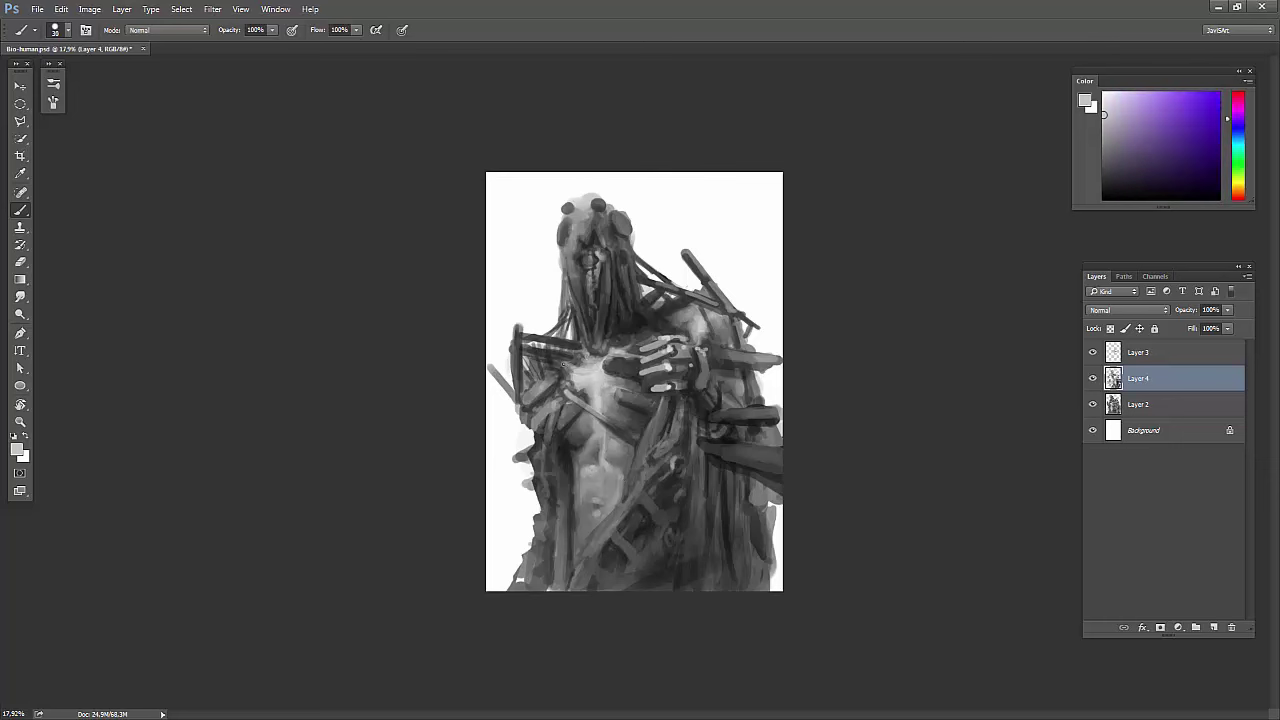
alt+click(577, 437)
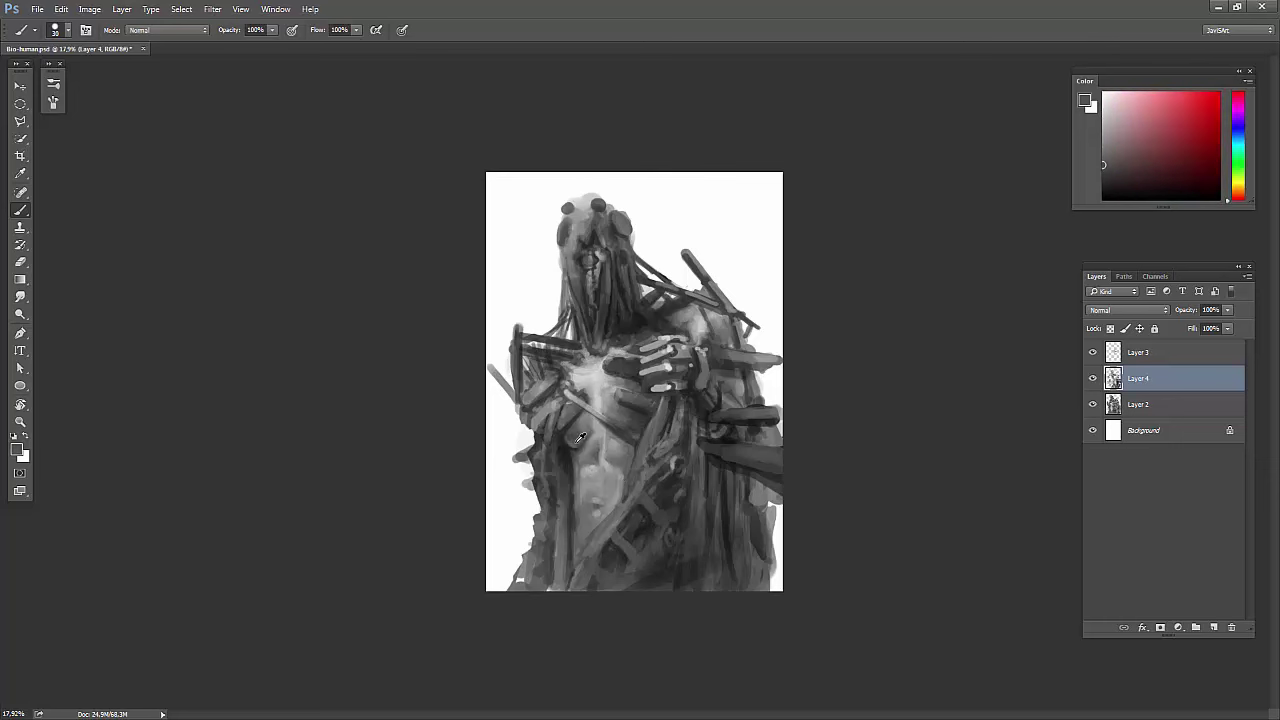
alt+click(575, 443)
alt+click(562, 457)
alt+click(556, 368)
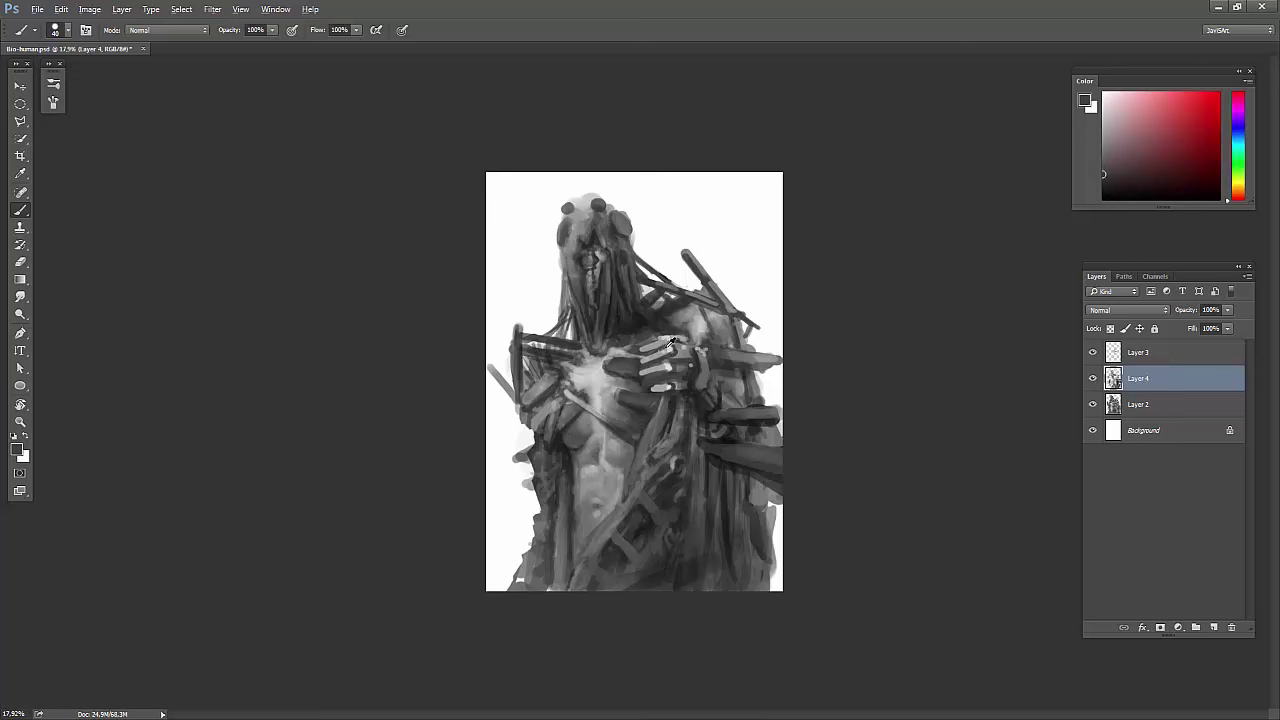
drag(771, 590, 770, 532)
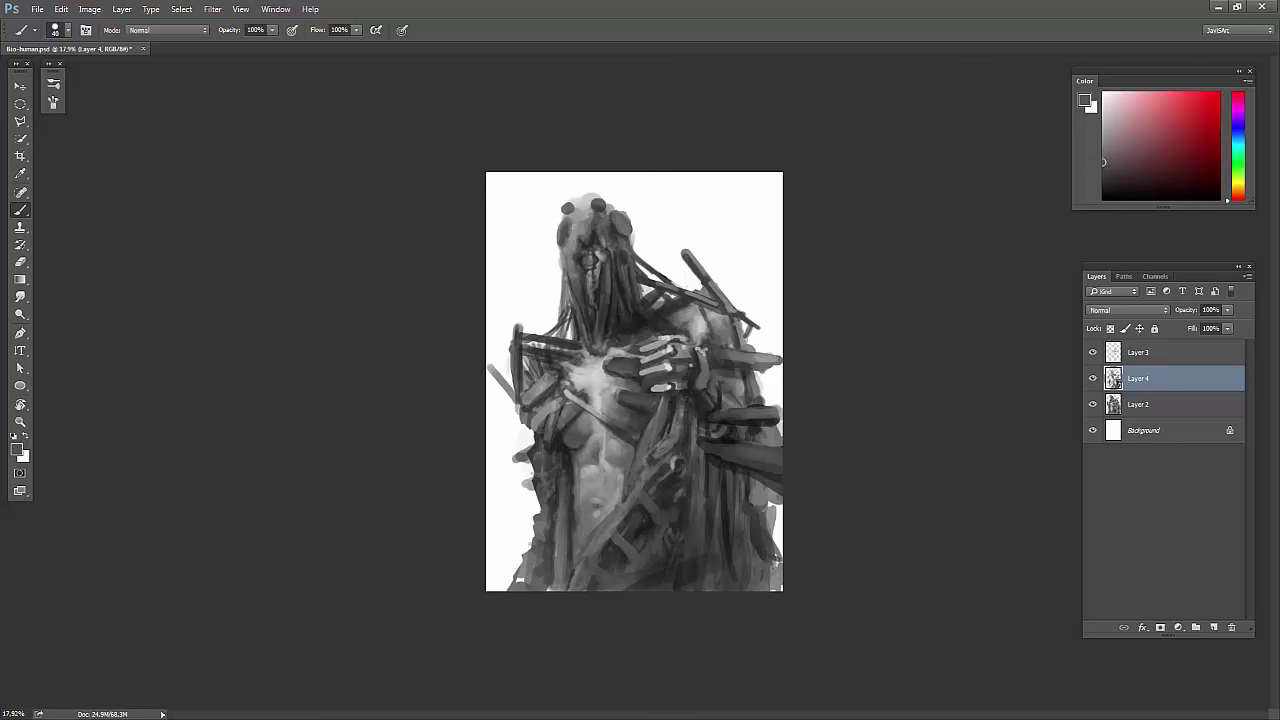
alt+click(728, 523)
mouse_move(765, 586)
mouse_down()
mouse_move(776, 491)
mouse_move(740, 590)
mouse_move(768, 480)
mouse_move(753, 540)
mouse_move(734, 531)
mouse_up()
alt+click(736, 532)
alt+click(684, 473)
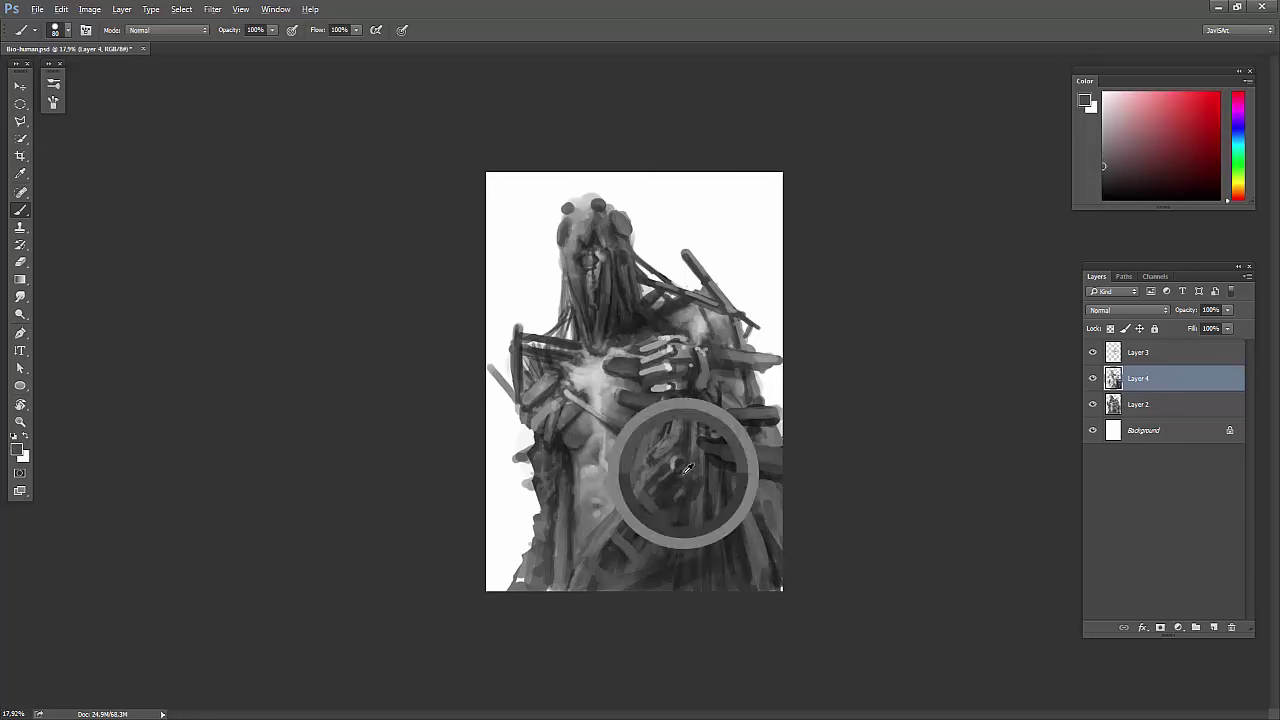
Set the brush to 125, flip the painting back, and try a polygonal lasso selection, then deselect.
key(bracketright)
key(bracketright)
key(bracketright)
key(h)
key(l)
click(572, 395)
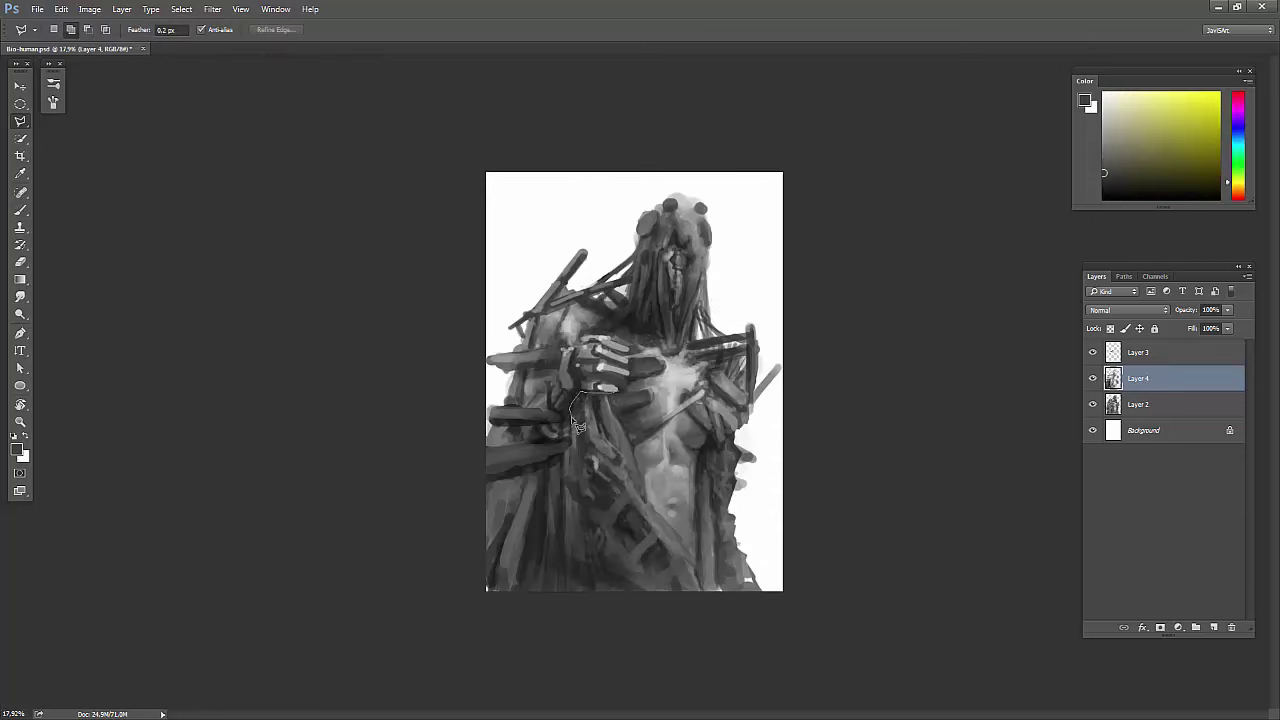
click(437, 515)
click(437, 637)
click(525, 683)
click(705, 662)
double_click(720, 590)
key(b)
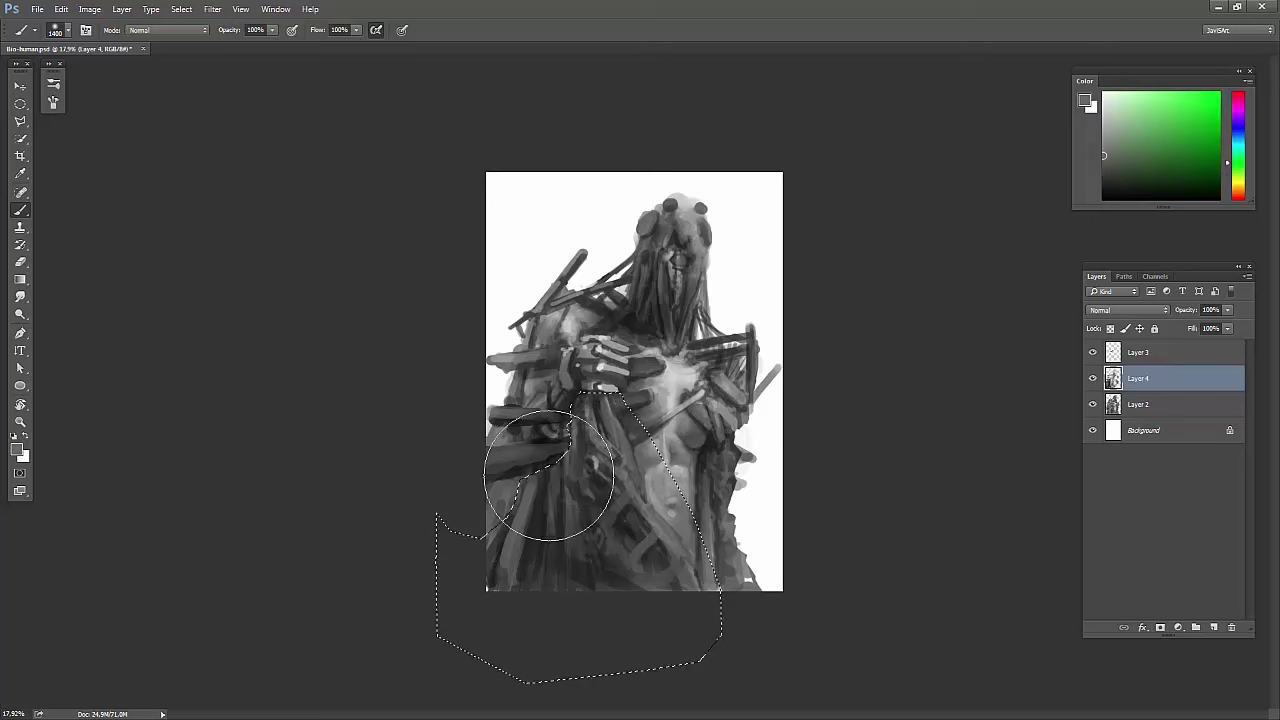
key(ctrl+d)
Add Layer 5 above Layer 4 and paint dark strokes across the lower torso.
alt+click(555, 409)
drag(714, 441, 651, 485)
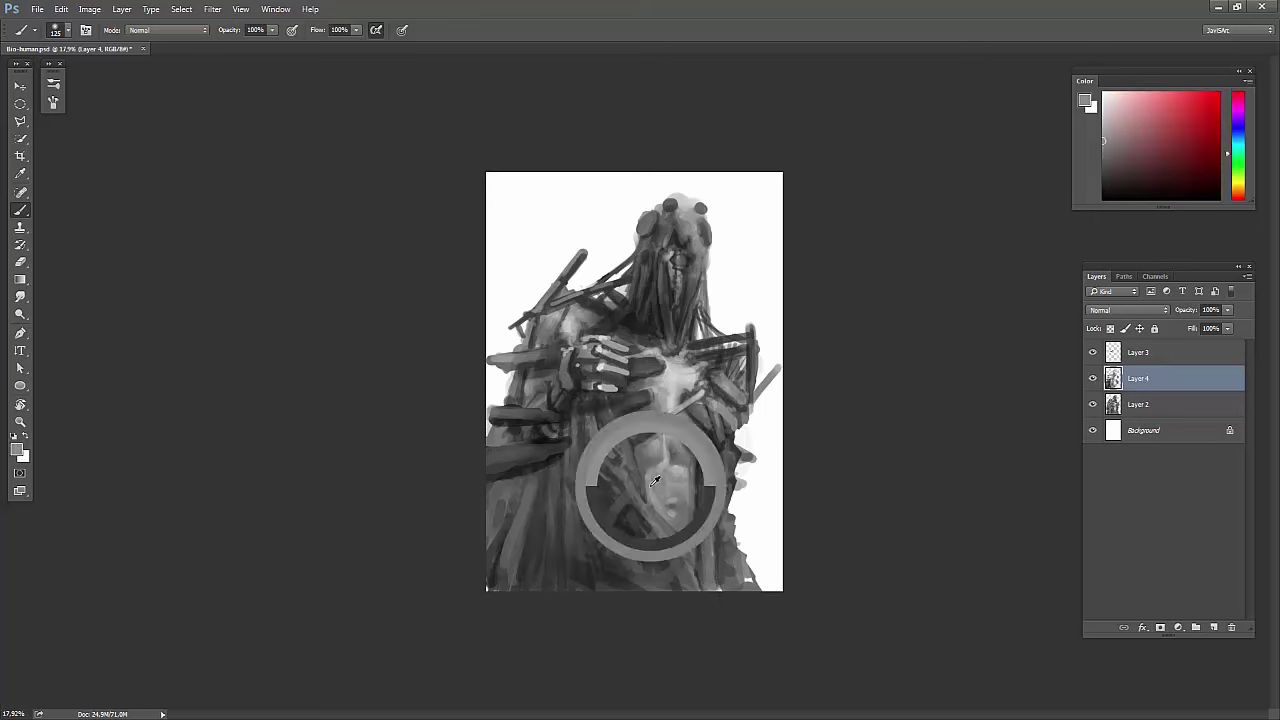
key(ctrl+shift+alt+n)
alt+click(553, 406)
drag(627, 398, 570, 474)
drag(712, 422, 720, 550)
drag(628, 490, 553, 520)
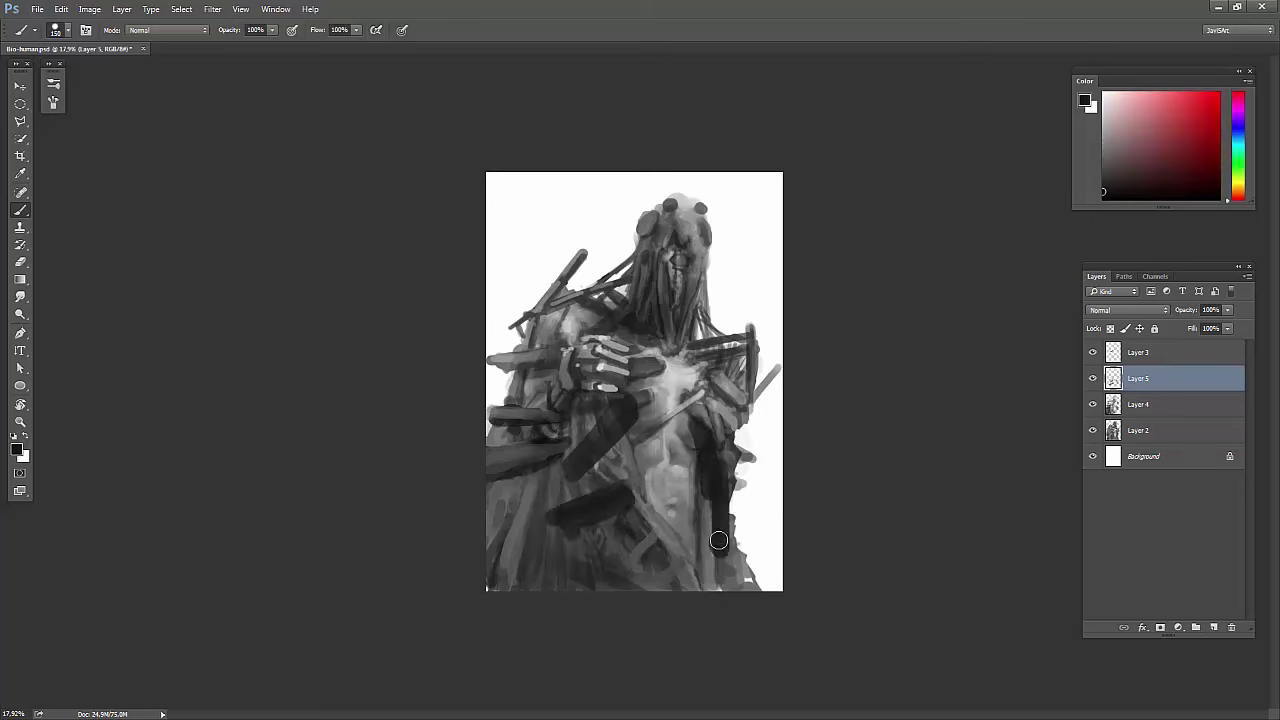
Redo the strokes as thin diagonals on the right flank and a dark mass at lower left.
key(ctrl+alt+z)
key(ctrl+alt+z)
key(ctrl+alt+z)
key(ctrl+alt+z)
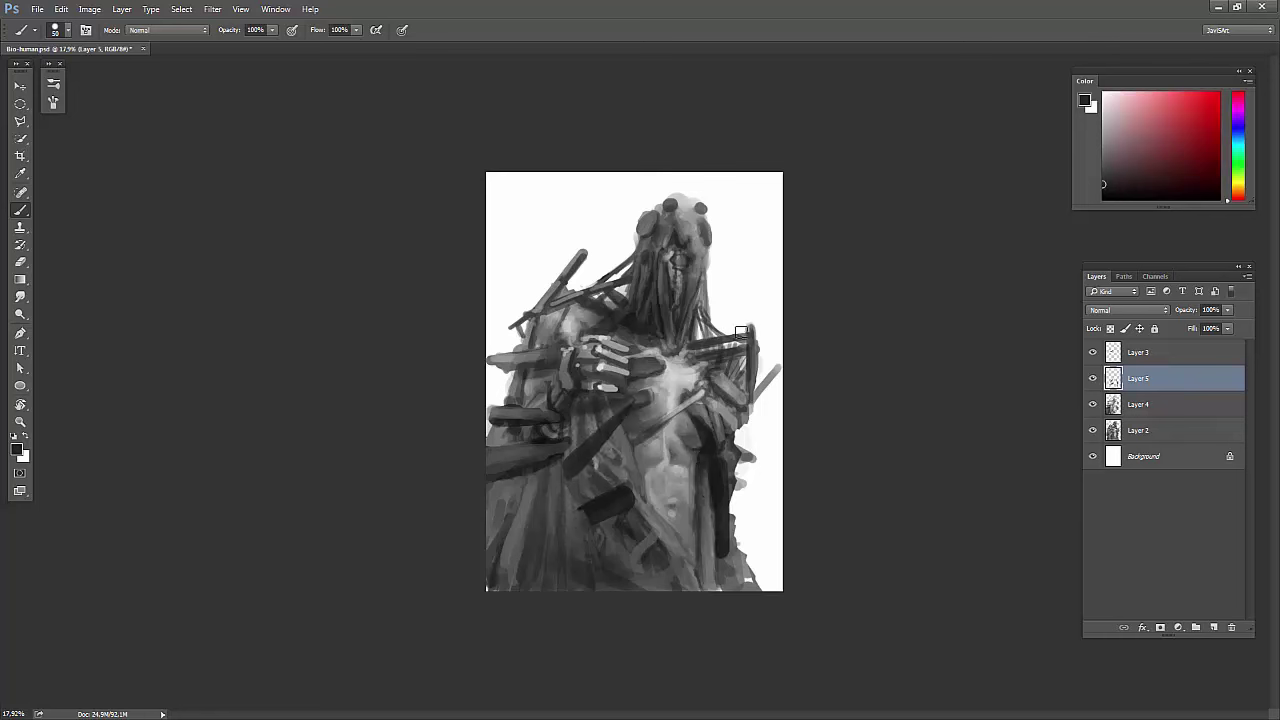
drag(583, 521, 693, 480)
key(ctrl+alt+z)
drag(729, 530, 727, 437)
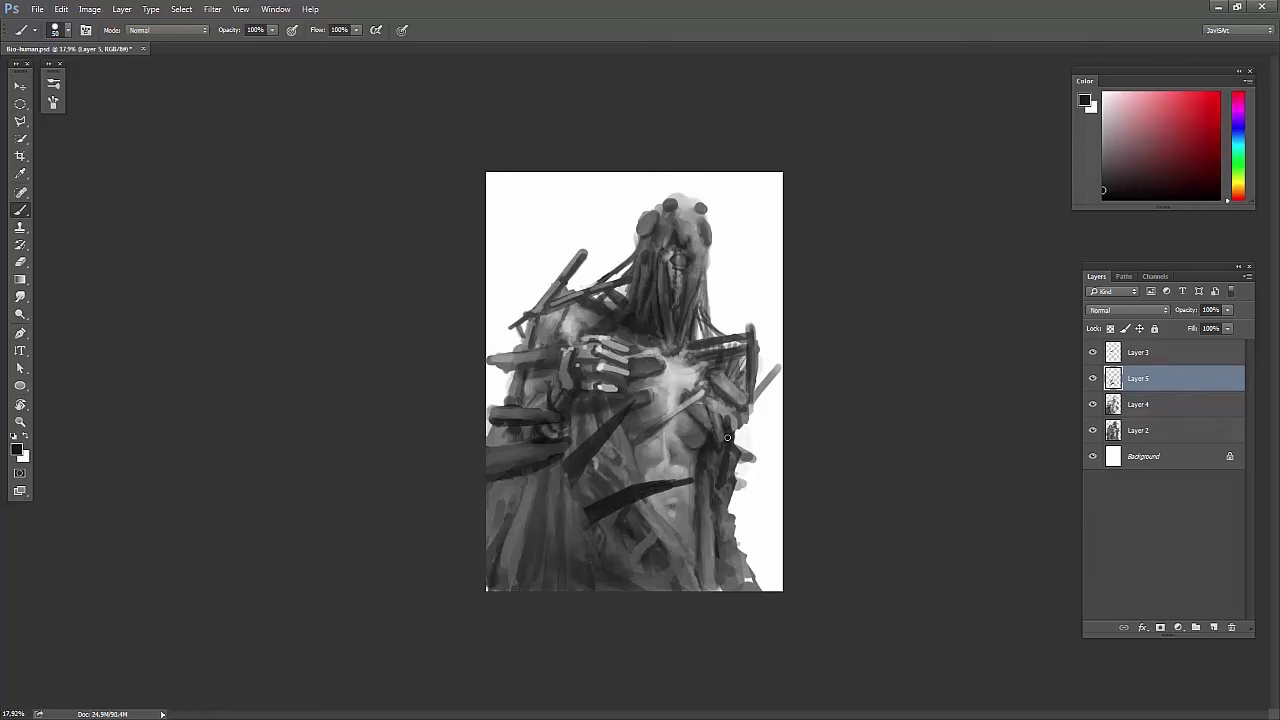
drag(713, 527, 743, 481)
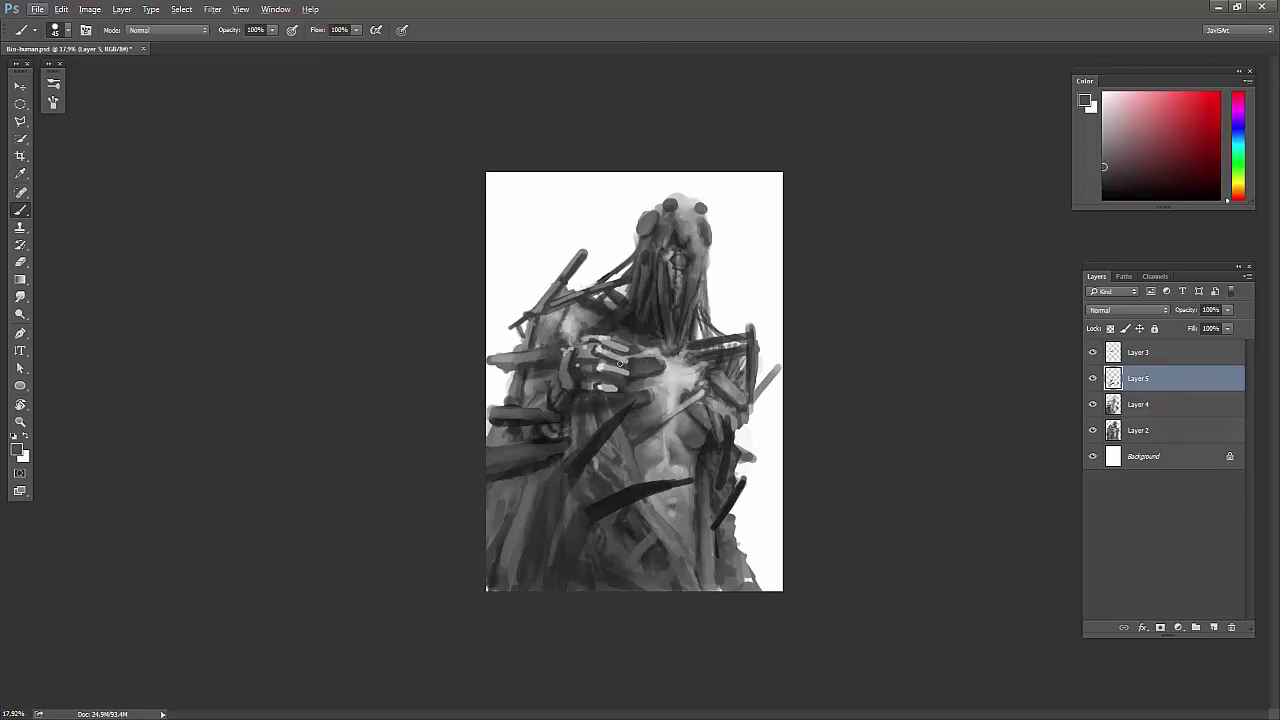
drag(646, 508, 615, 588)
drag(592, 472, 500, 570)
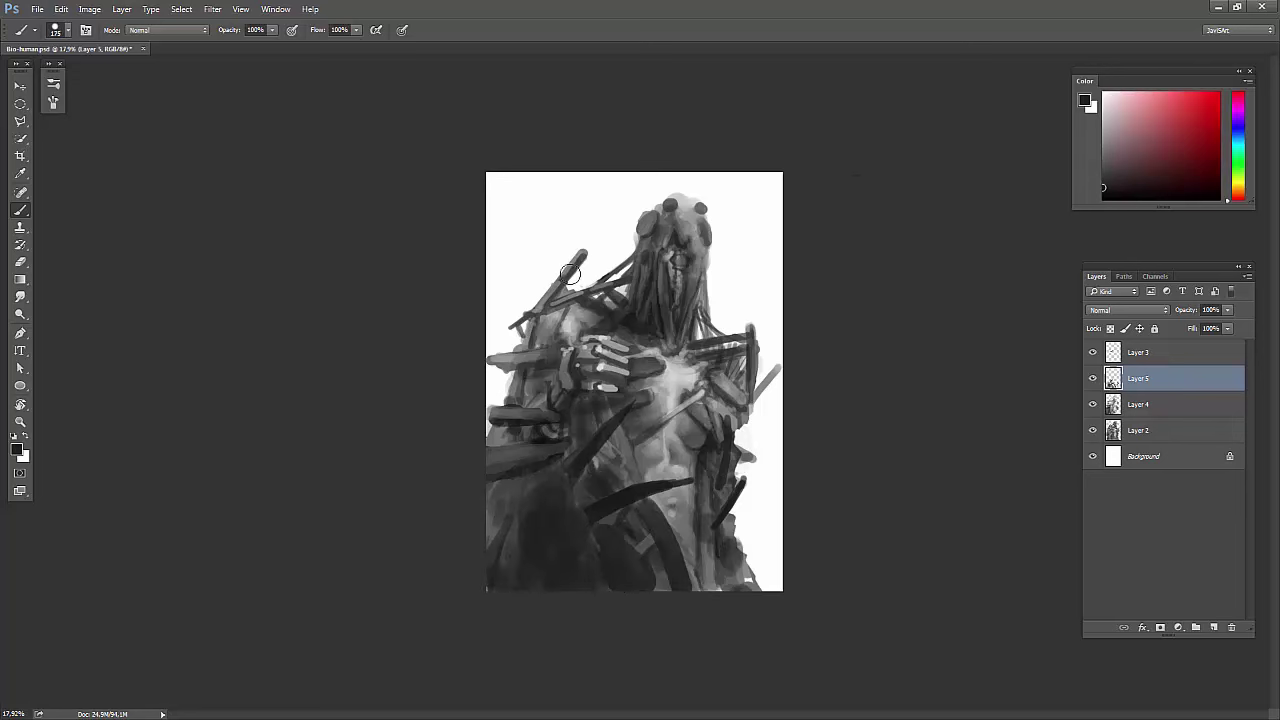
alt+click(582, 368)
On Layer 3, add light strokes around the hand and dark strokes at the lower left.
key(alt+bracketright)
alt+click(597, 352)
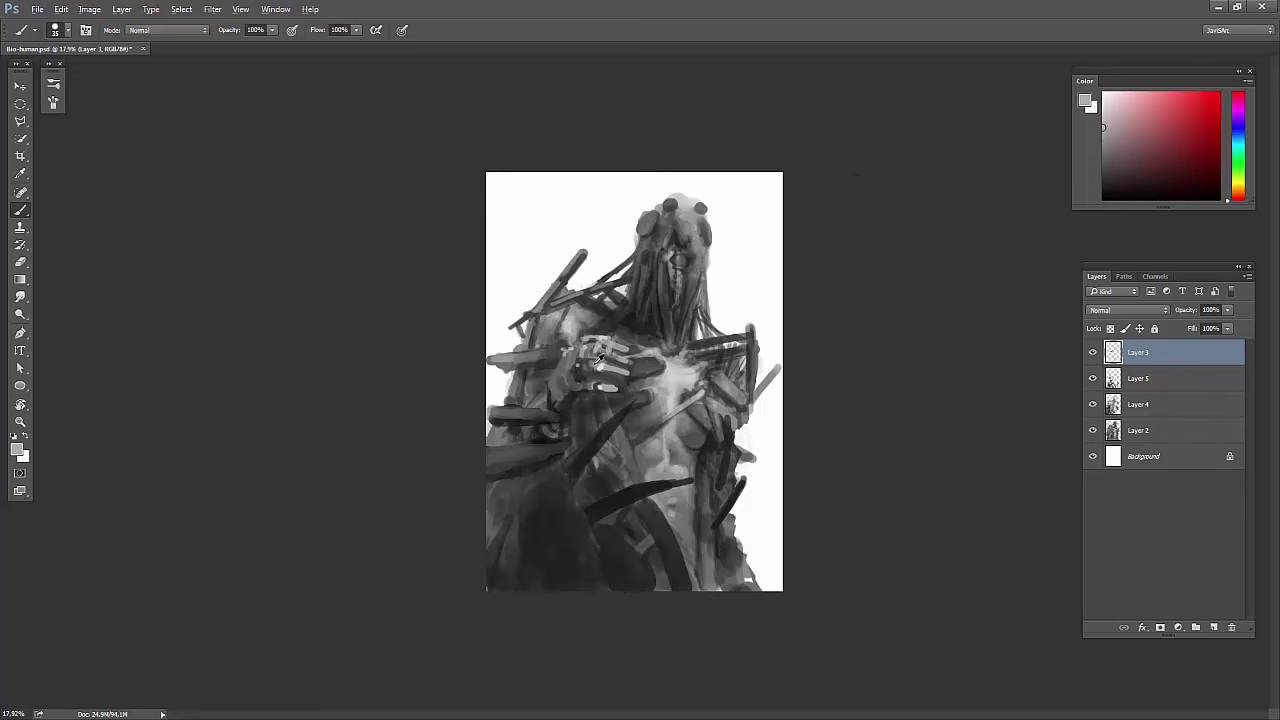
alt+click(557, 386)
drag(525, 430, 527, 405)
alt+click(543, 357)
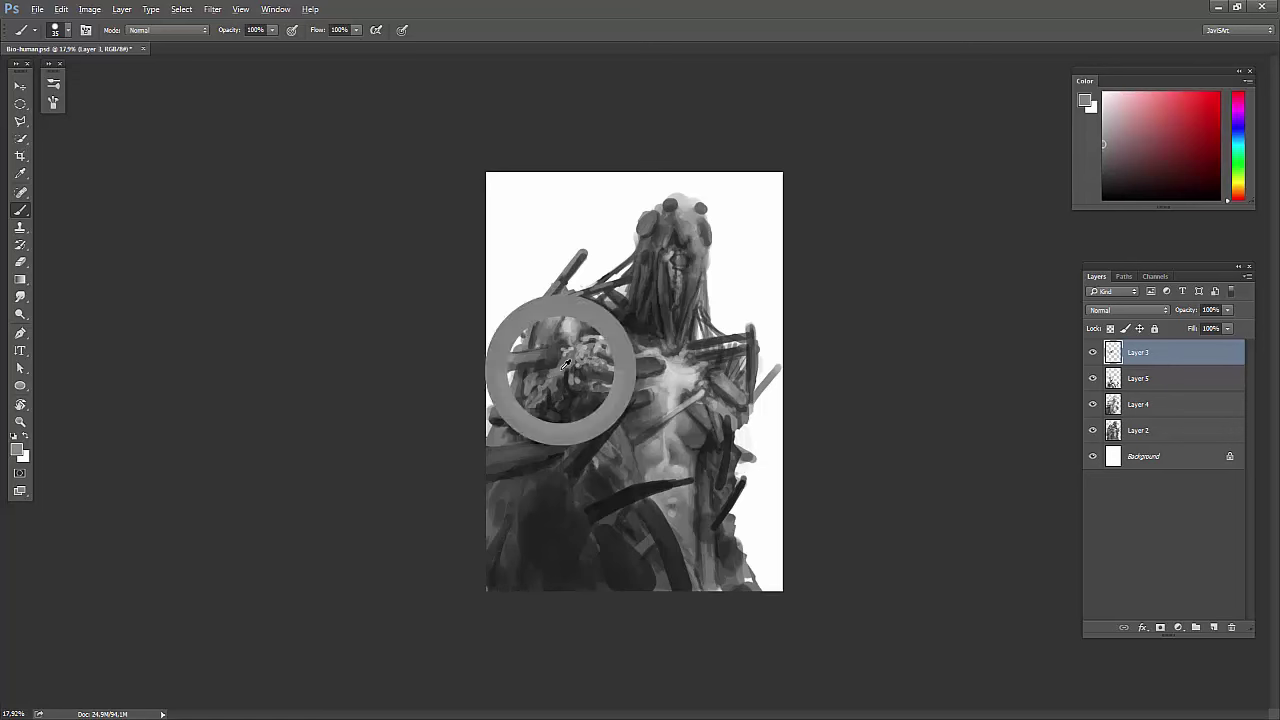
alt+click(583, 346)
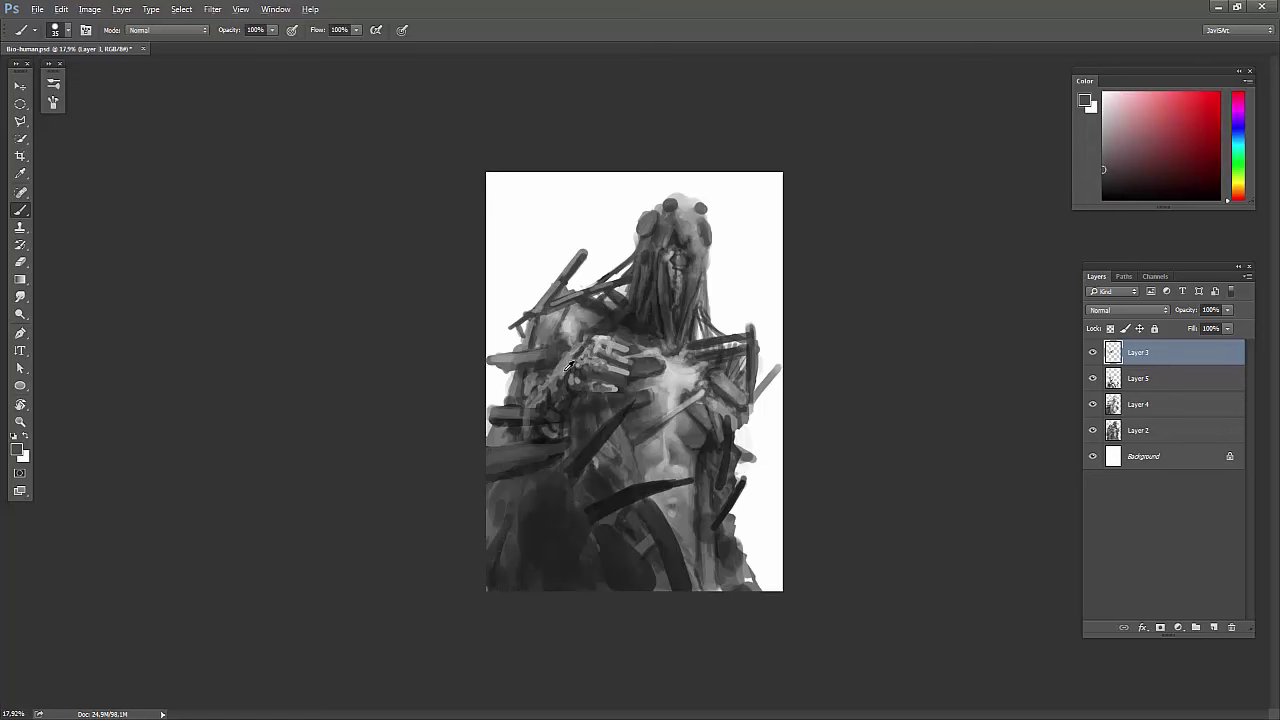
alt+click(545, 400)
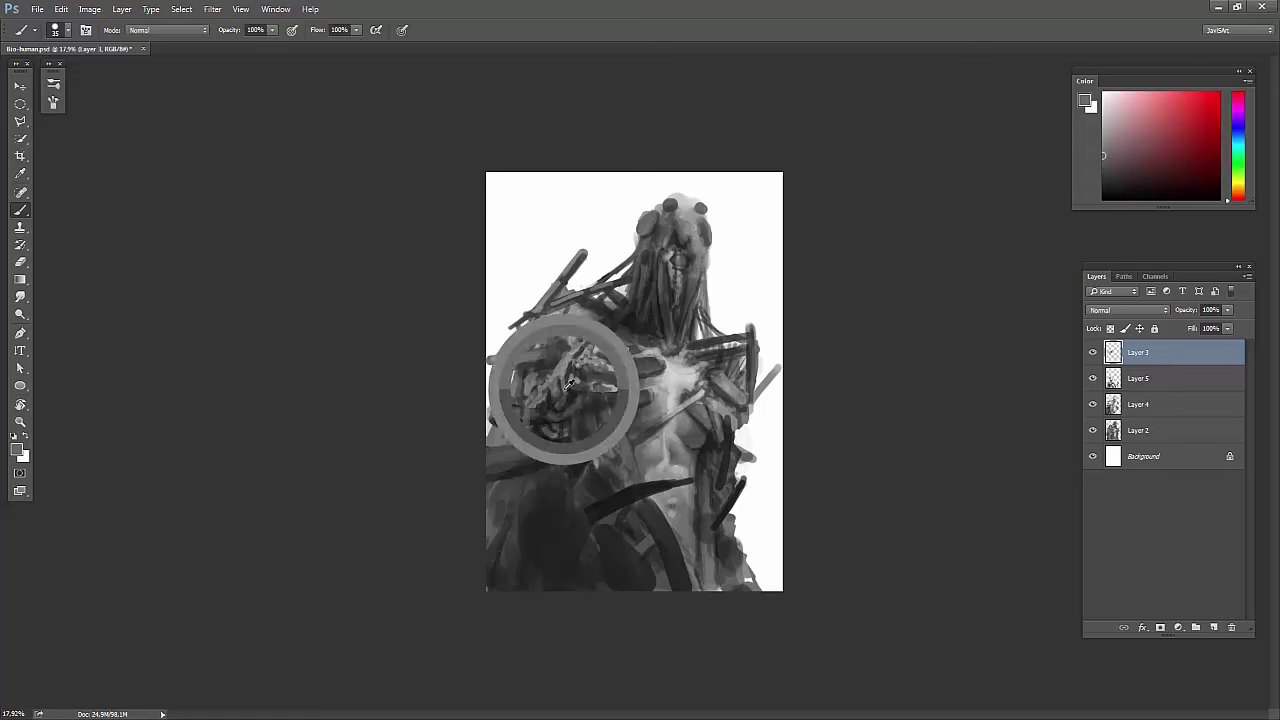
alt+click(522, 552)
drag(543, 580, 500, 445)
Lighten the figure's right side on the mirrored canvas, then paint a dark mouth and torso strokes.
key(h)
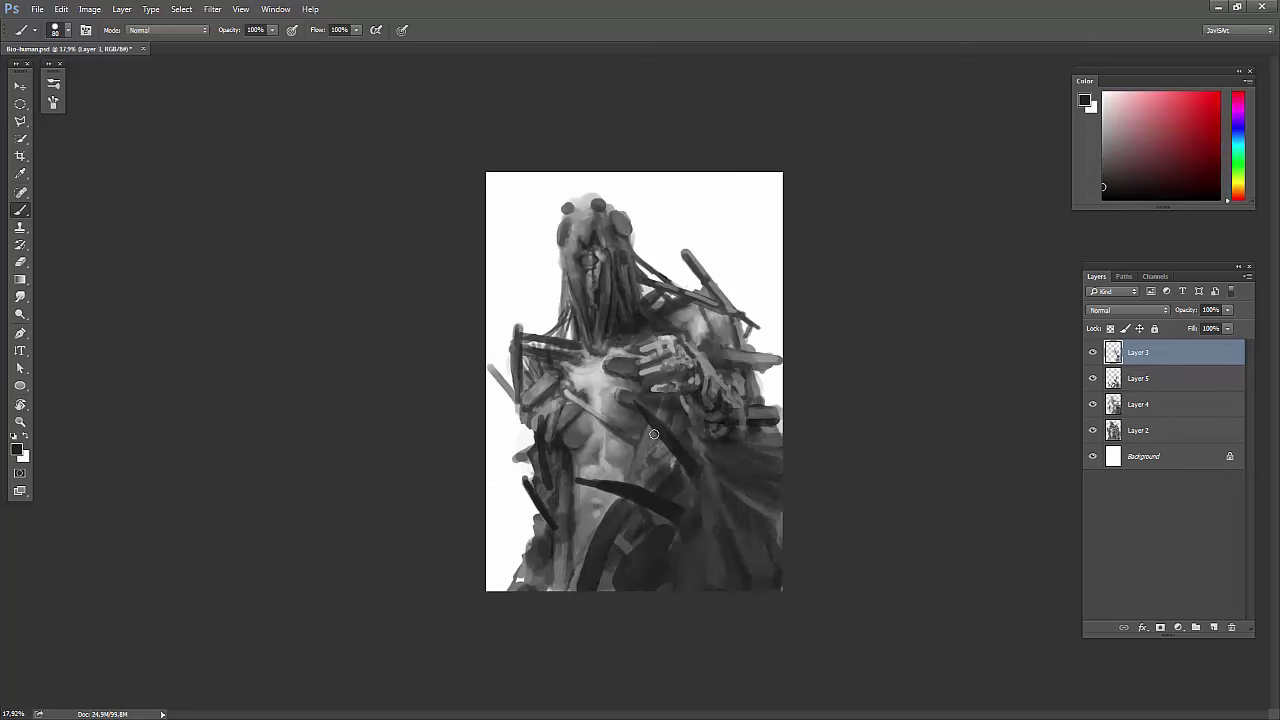
alt+click(746, 491)
alt+click(770, 382)
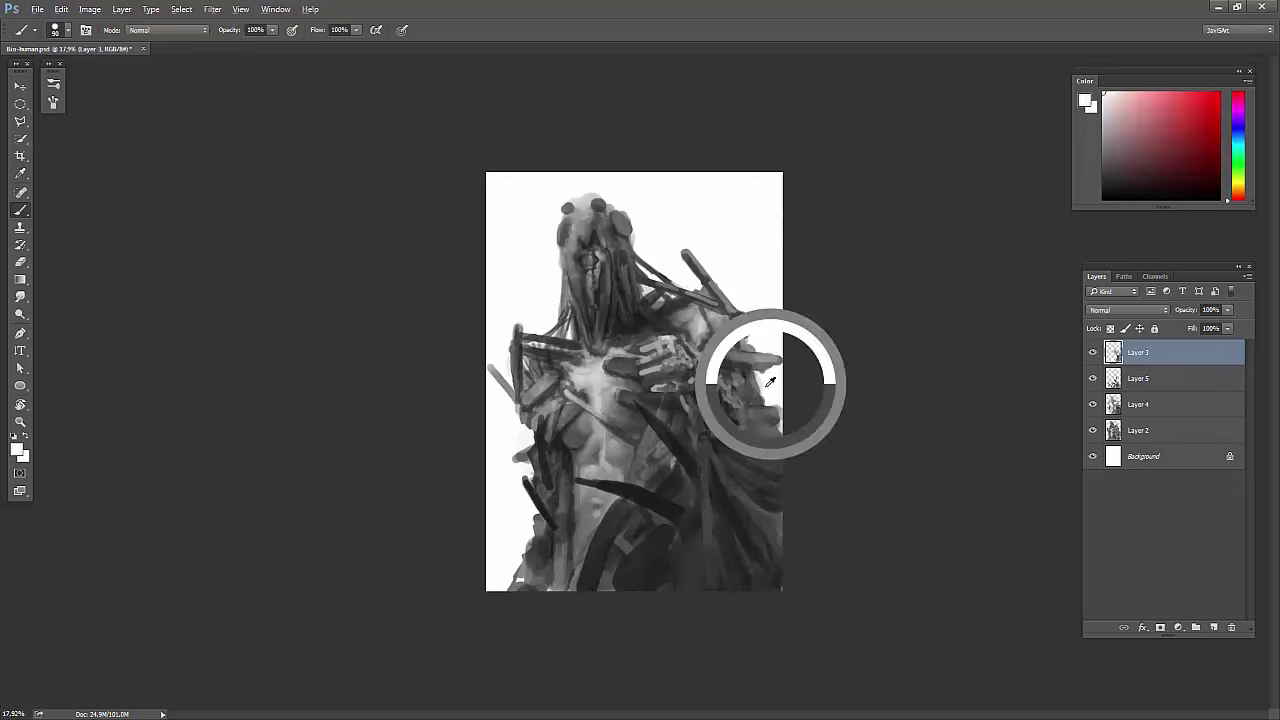
mouse_move(760, 420)
mouse_down()
mouse_move(755, 515)
mouse_move(750, 500)
mouse_up()
alt+click(745, 400)
drag(755, 385, 735, 410)
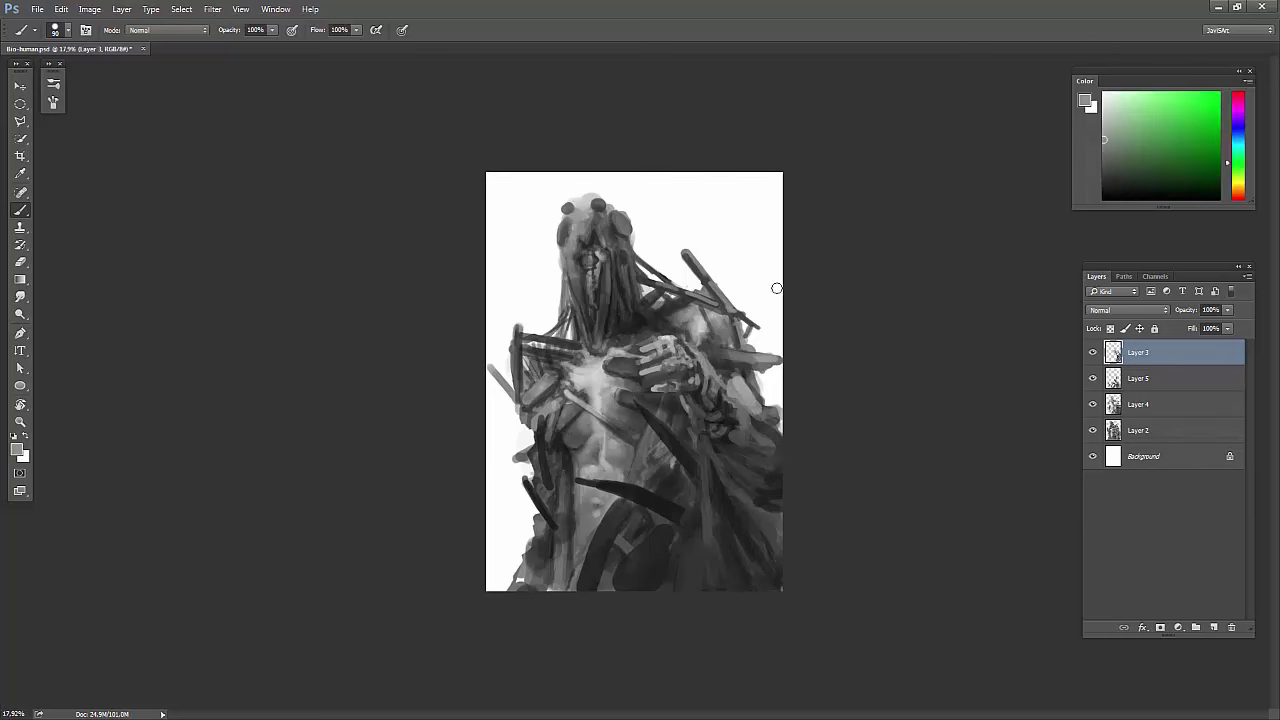
key(h)
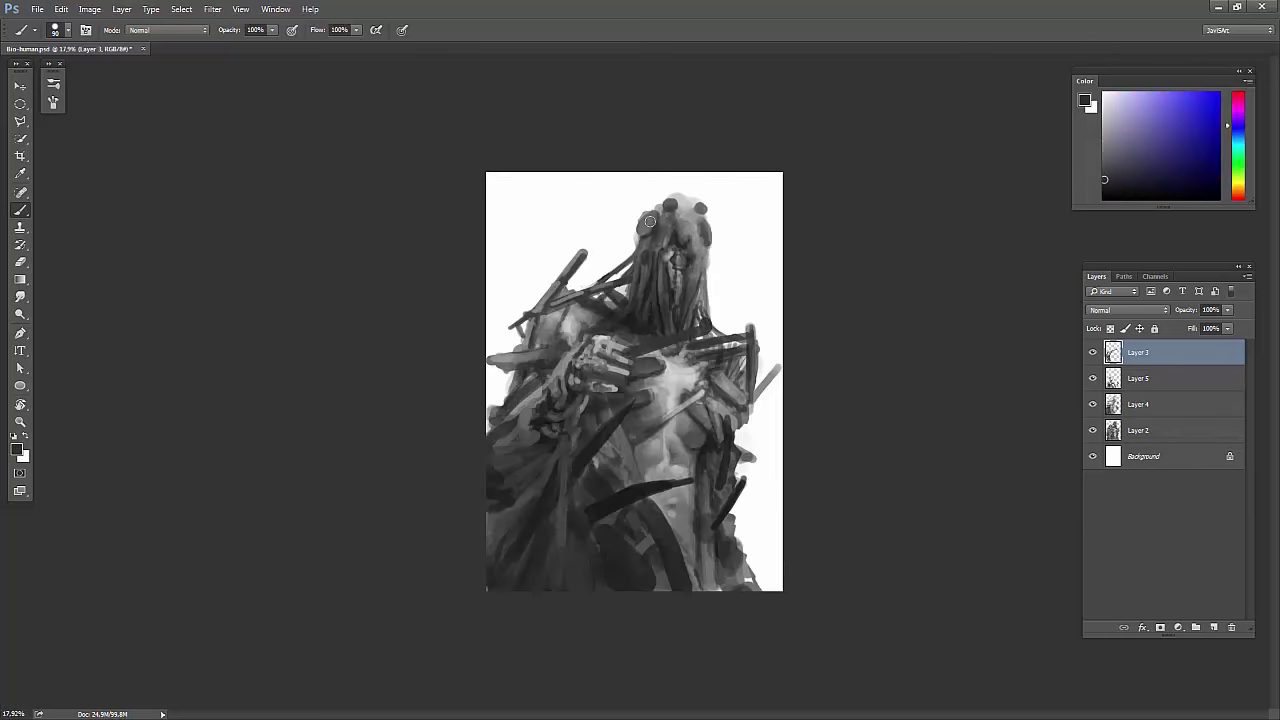
drag(670, 248, 685, 264)
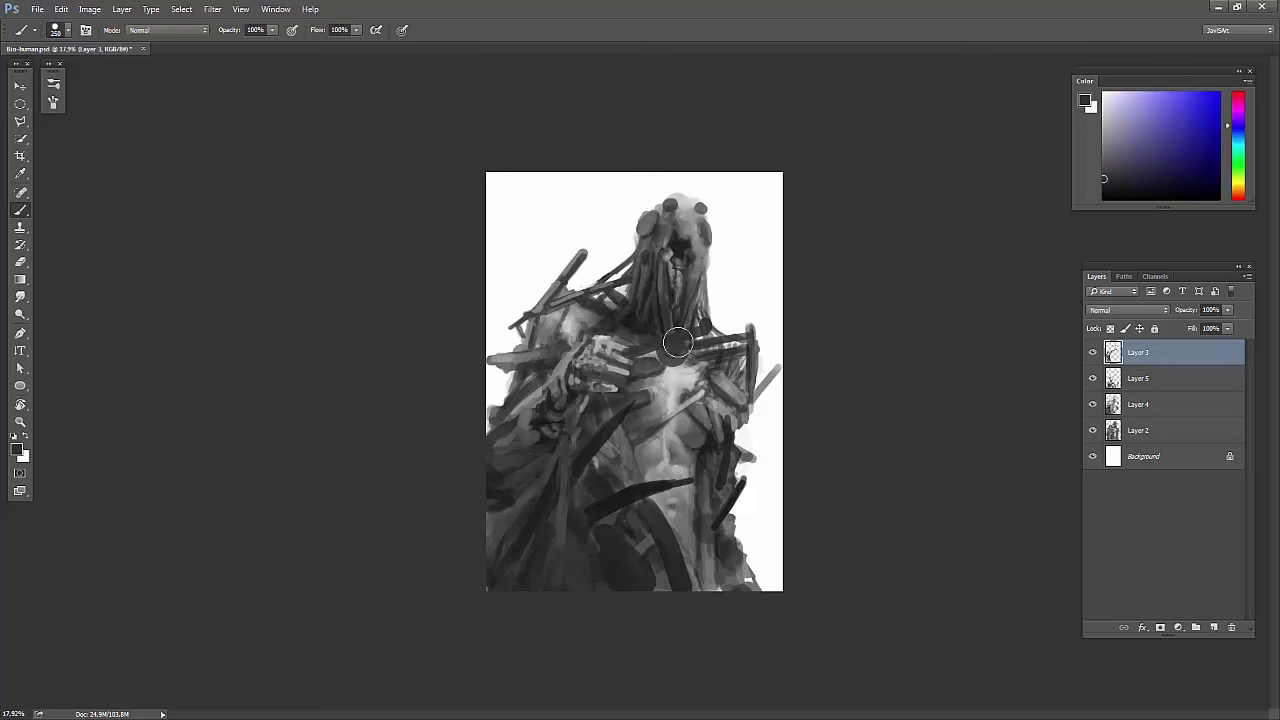
mouse_move(672, 340)
mouse_down()
mouse_move(672, 538)
mouse_move(664, 480)
mouse_up()
On the mirrored canvas, paint light bony fingers over the hand with sampled greys.
key(ctrl+shift+h)
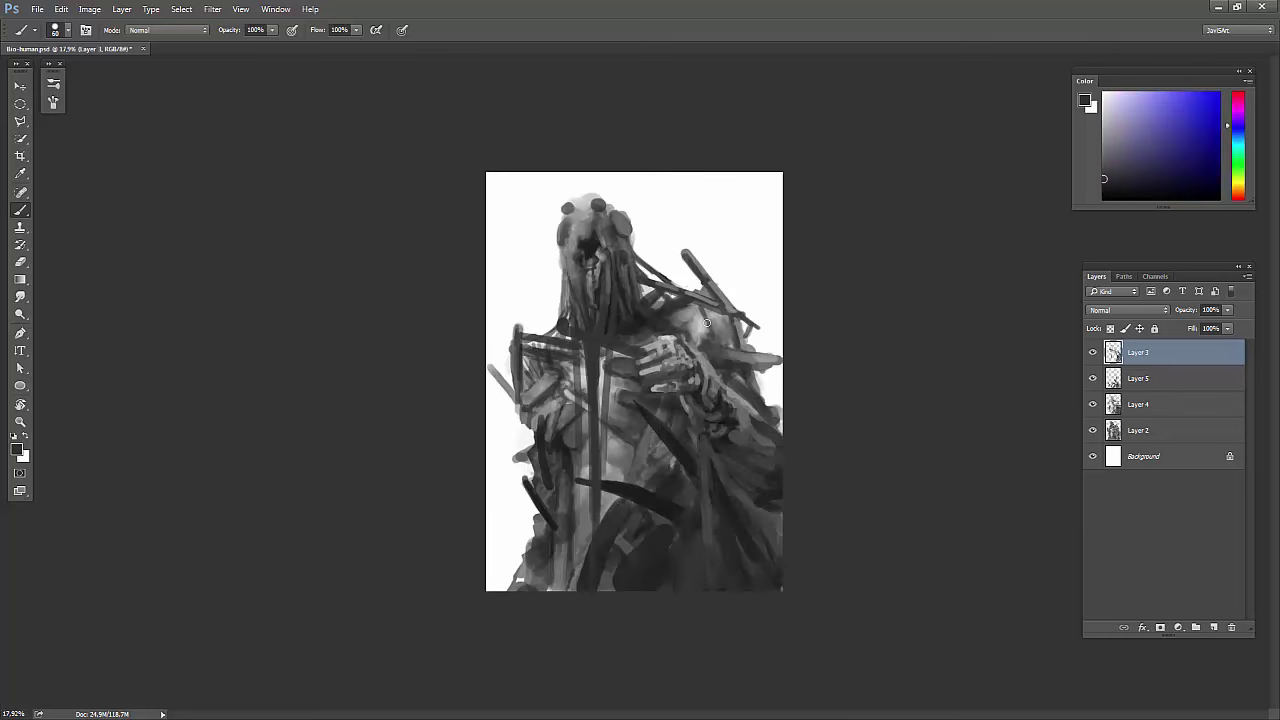
key(x)
alt+click(616, 363)
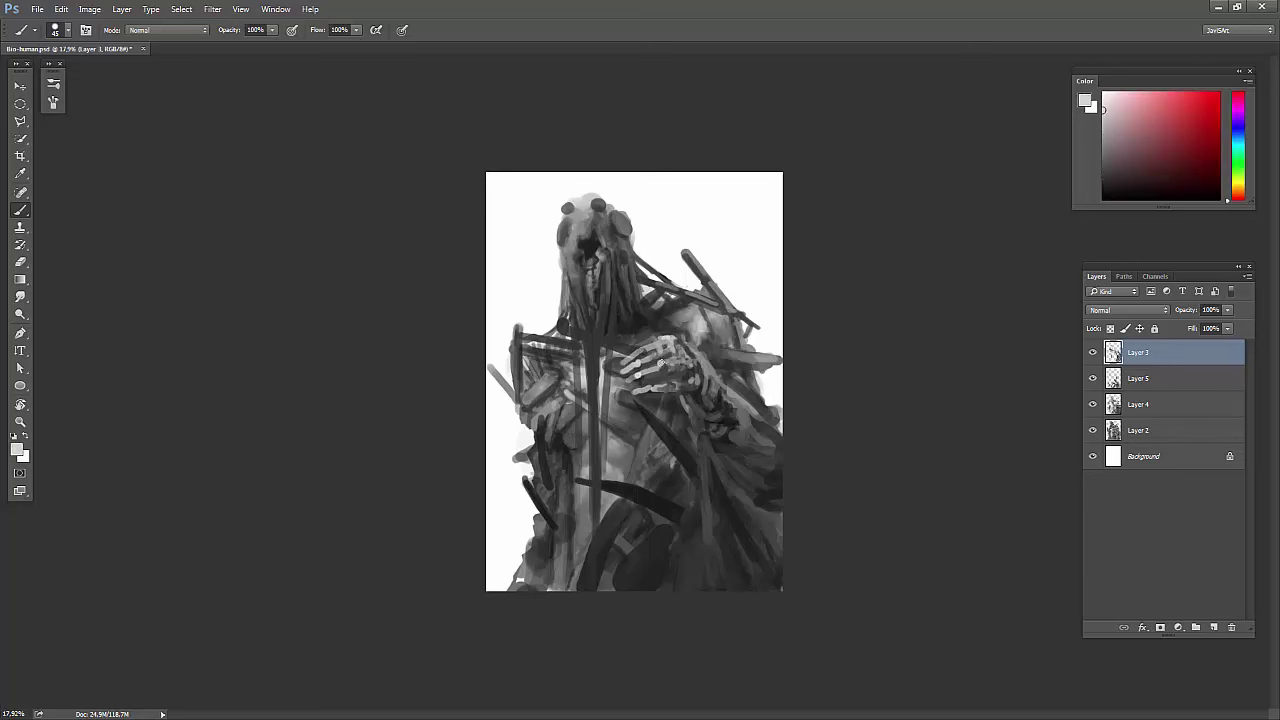
alt+click(668, 366)
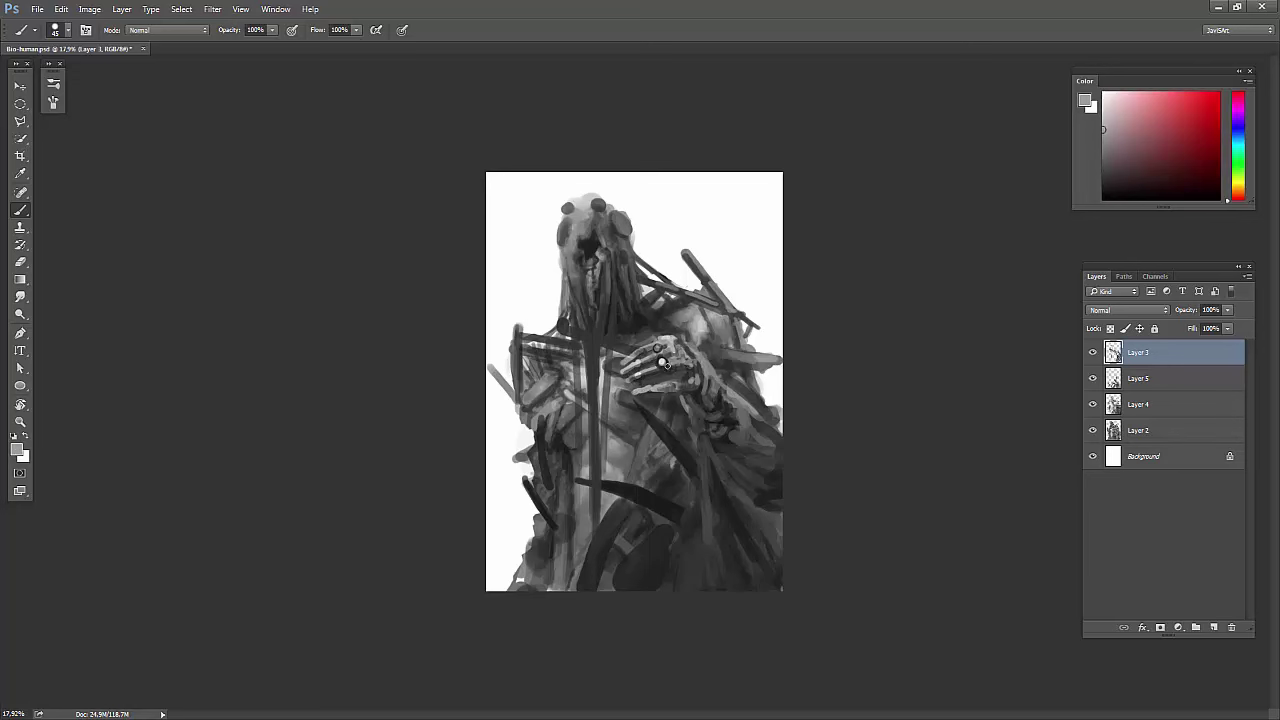
mouse_move(628, 392)
mouse_down()
mouse_move(680, 382)
mouse_move(688, 364)
mouse_move(666, 348)
mouse_move(666, 385)
mouse_up()
alt+click(650, 360)
alt+click(638, 354)
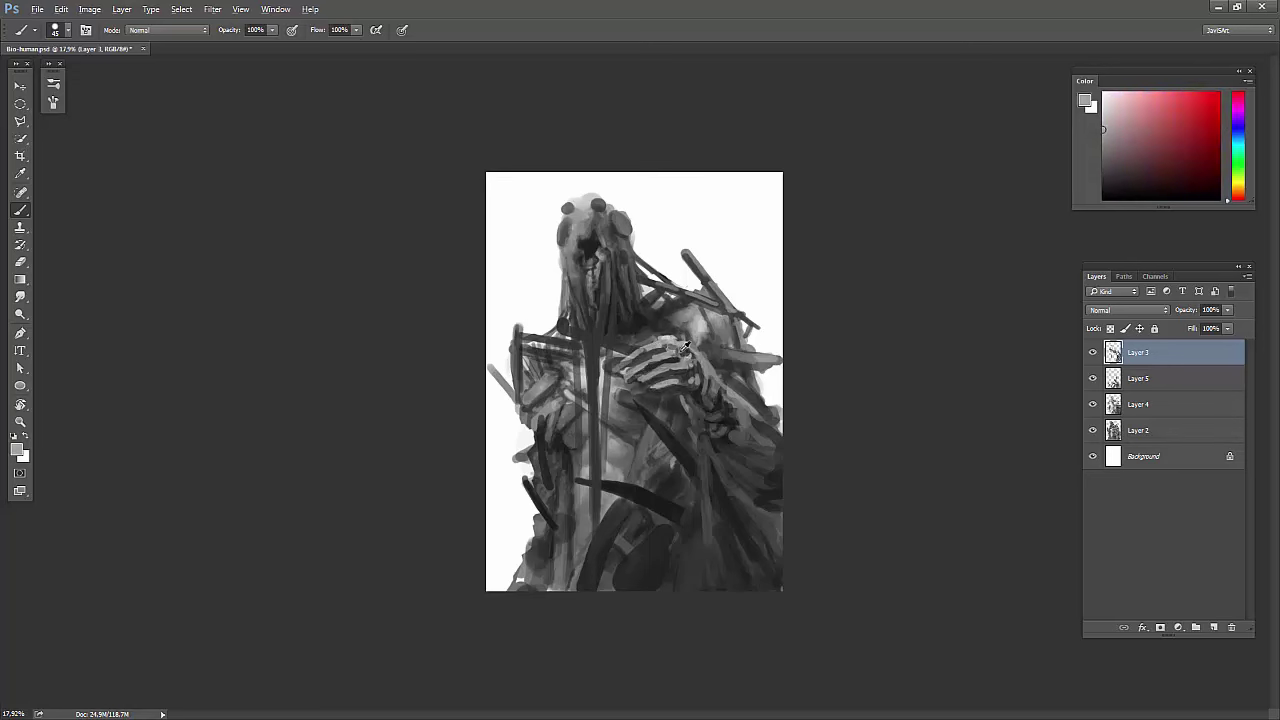
Paint light and dark strokes down the chest with a brush enlarged to 100.
drag(595, 362, 597, 535)
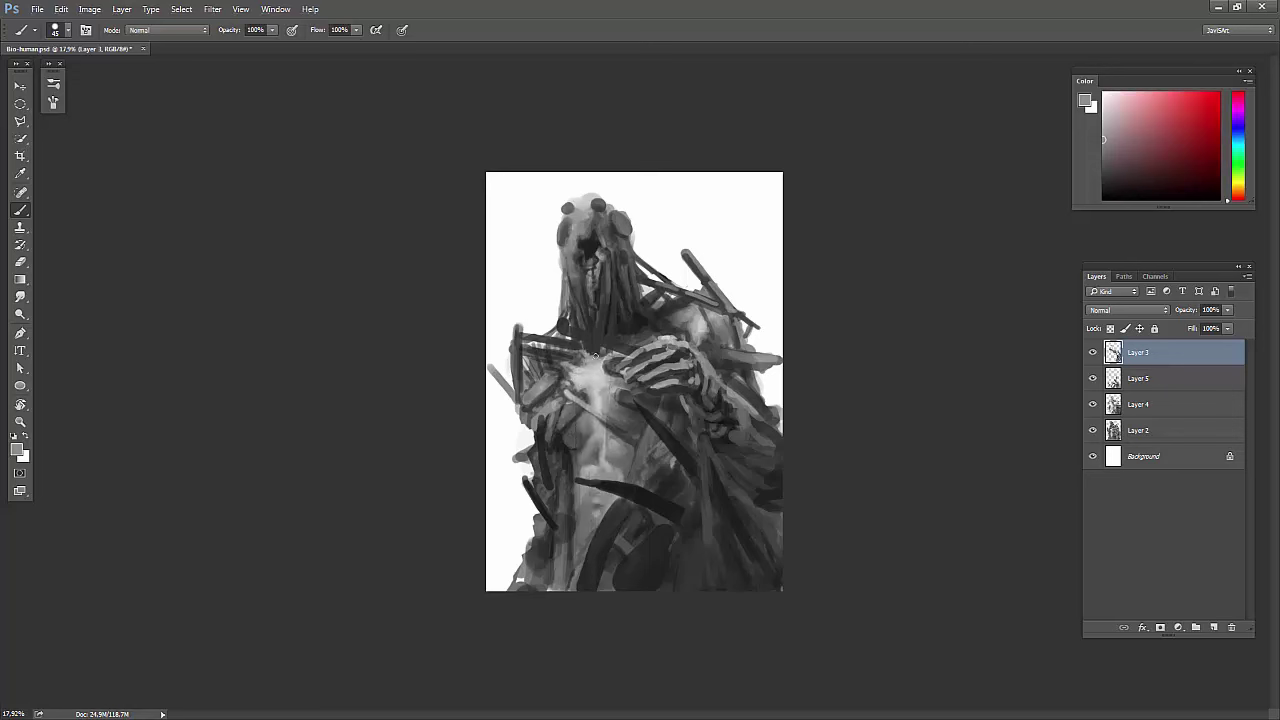
key(d)
key(bracketright)
key(bracketright)
key(bracketright)
drag(589, 341, 562, 490)
alt+click(596, 390)
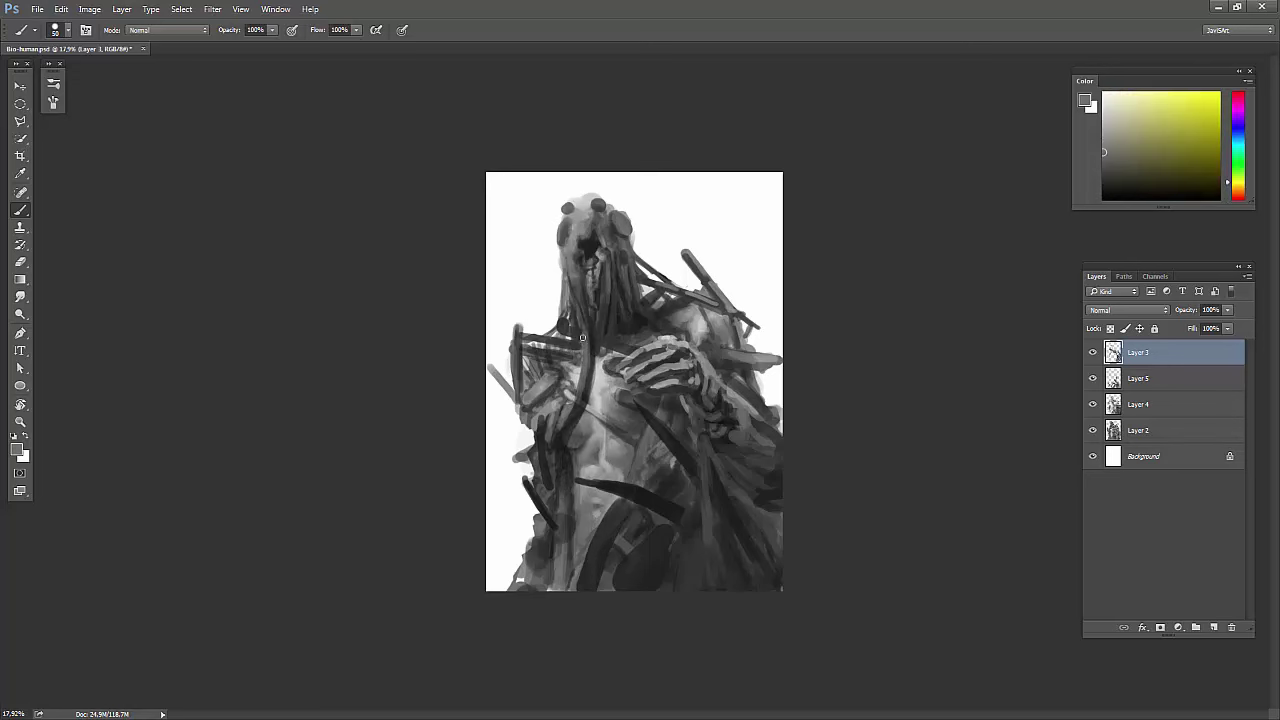
drag(584, 328, 580, 404)
alt+click(637, 487)
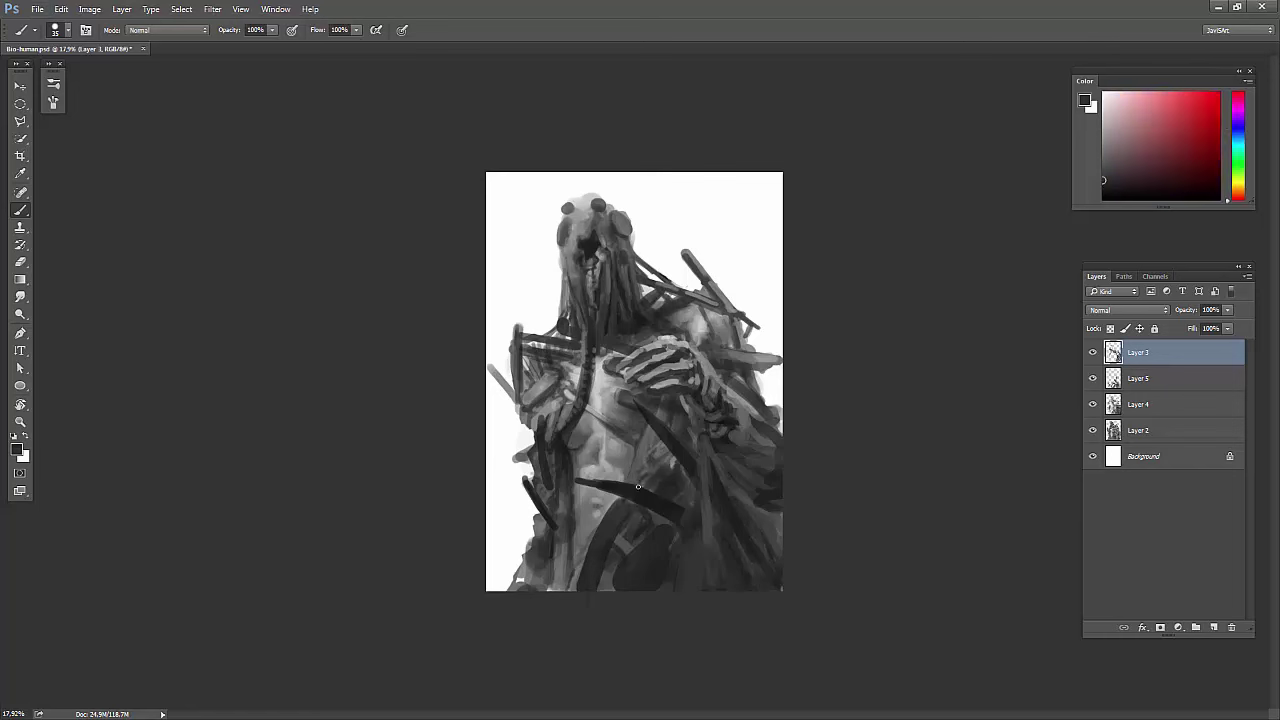
alt+click(668, 476)
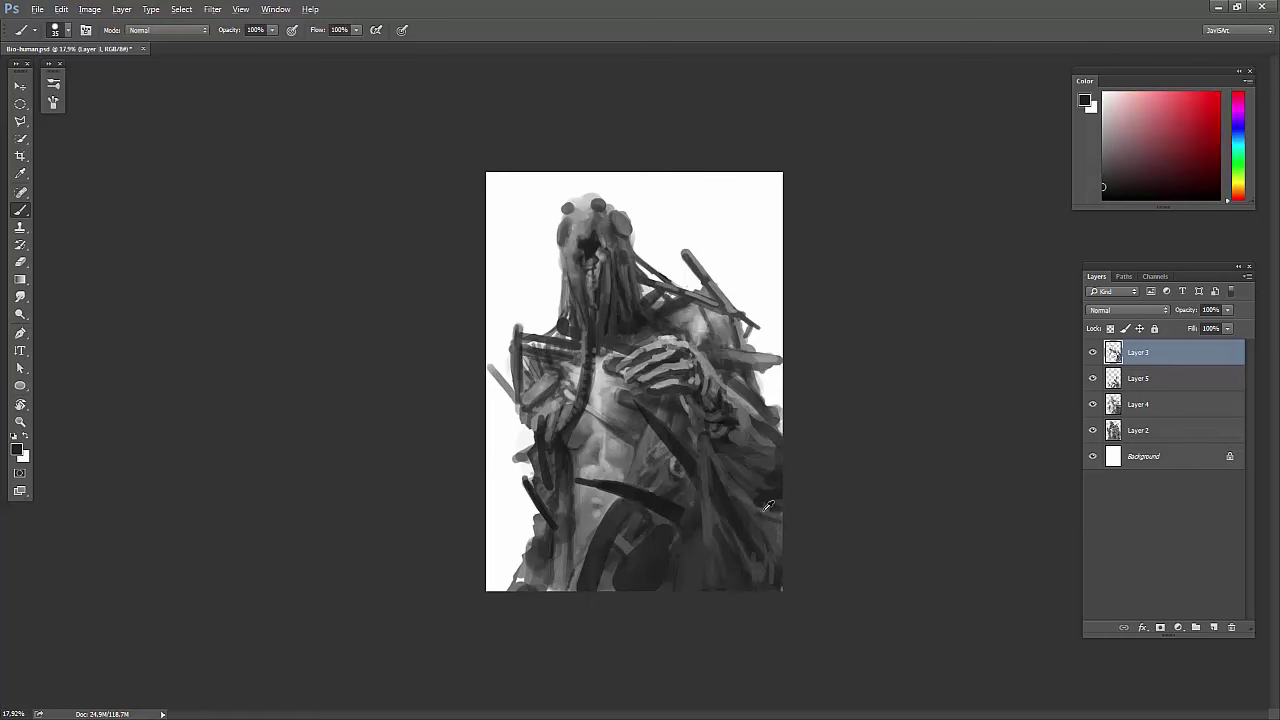
Flip the canvas back and add a dark stroke across the lower body.
key(h)
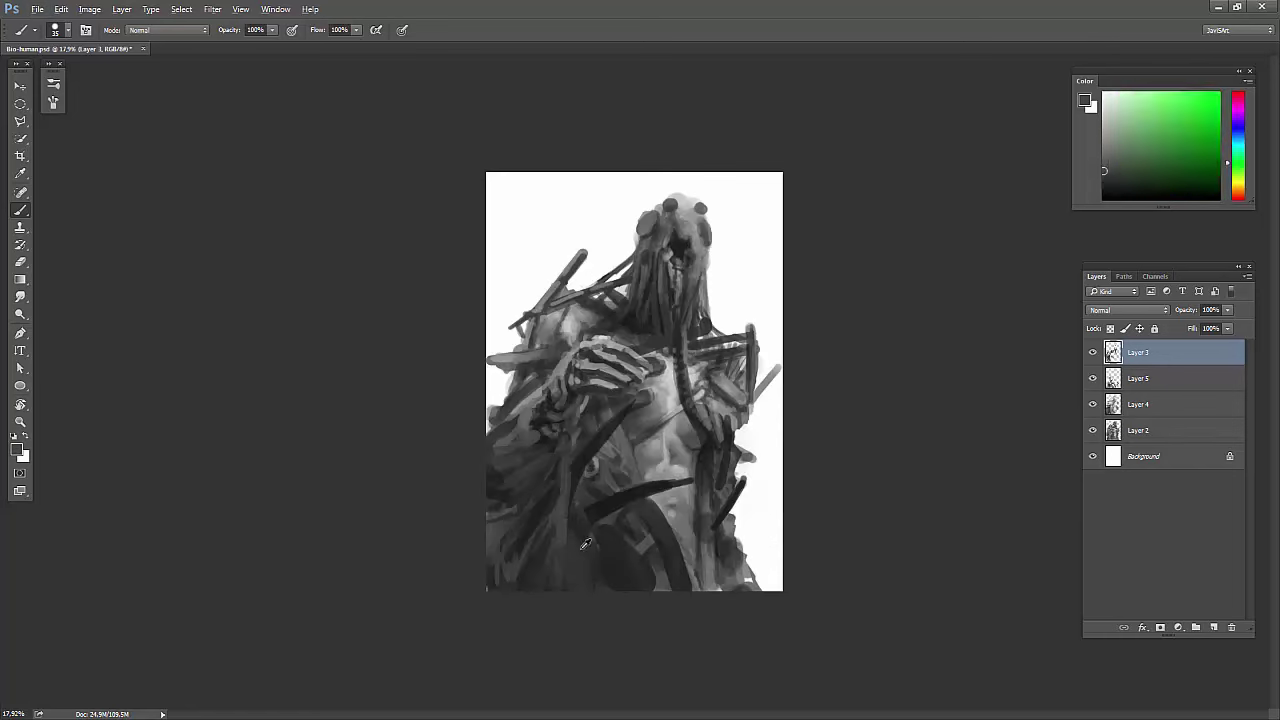
mouse_move(557, 468)
mouse_down()
mouse_move(563, 555)
mouse_move(722, 583)
mouse_up()
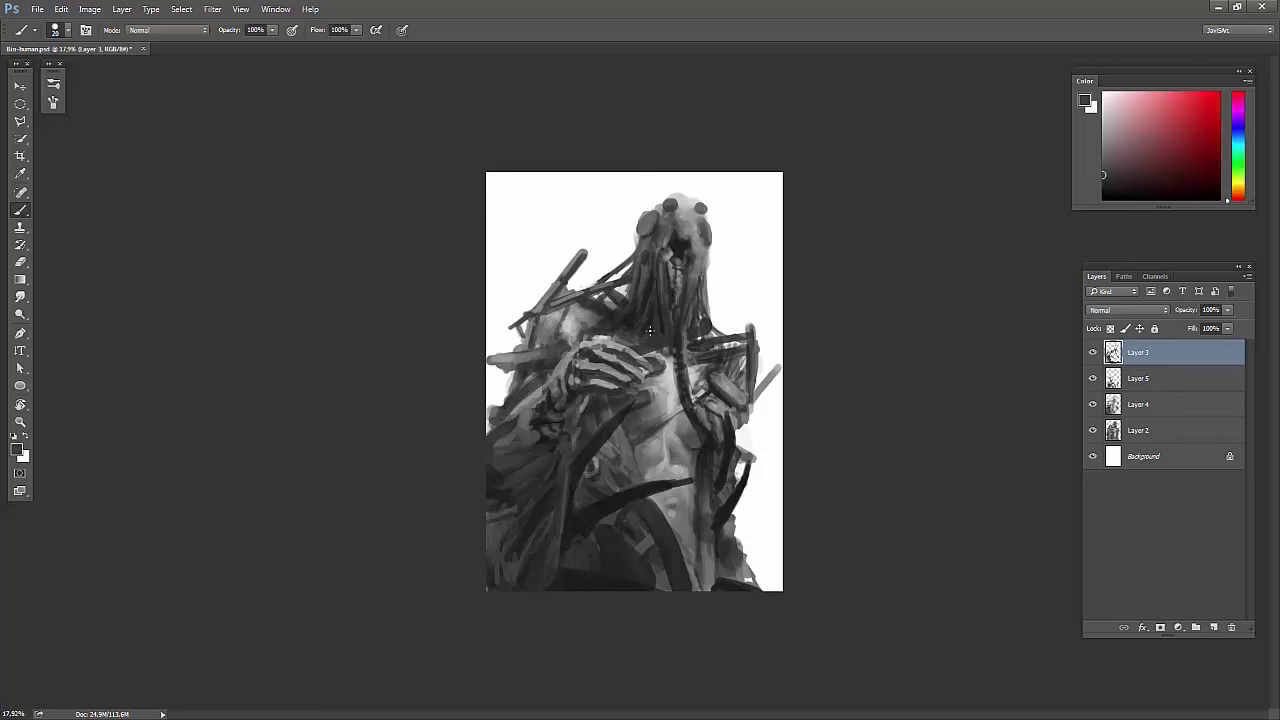
alt+click(671, 271)
alt+click(715, 472)
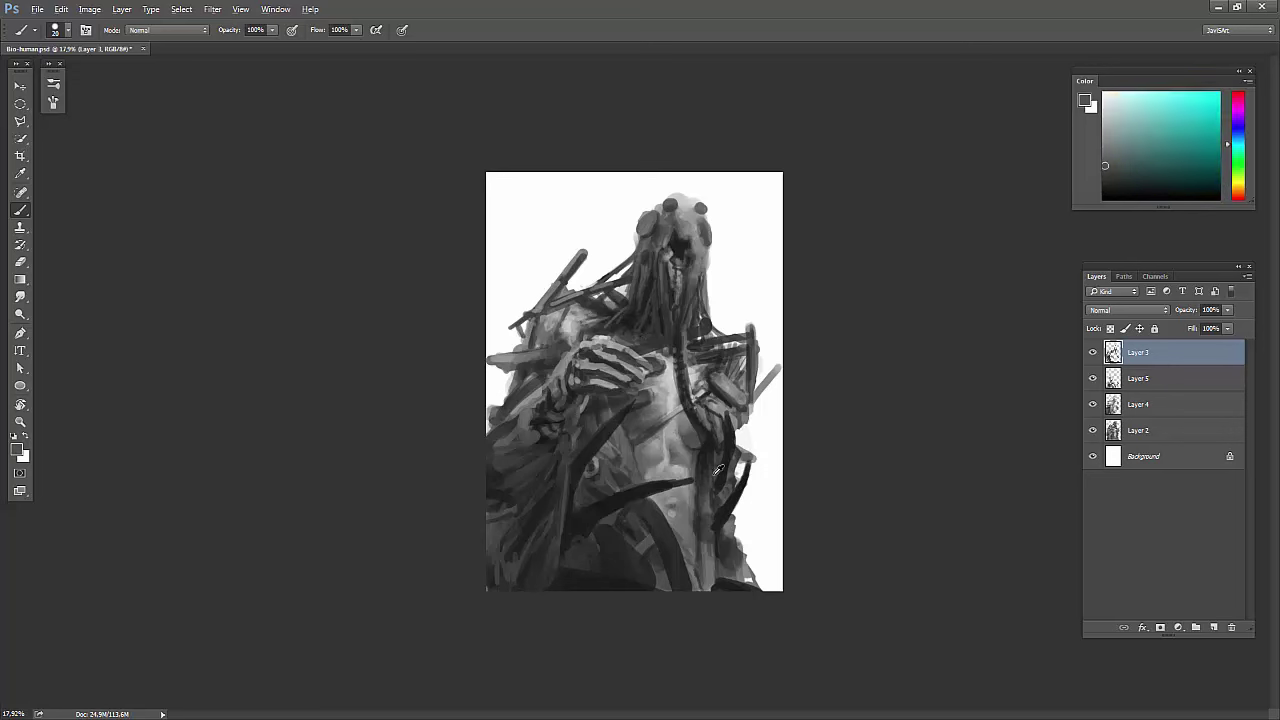
alt+click(730, 450)
alt+click(715, 426)
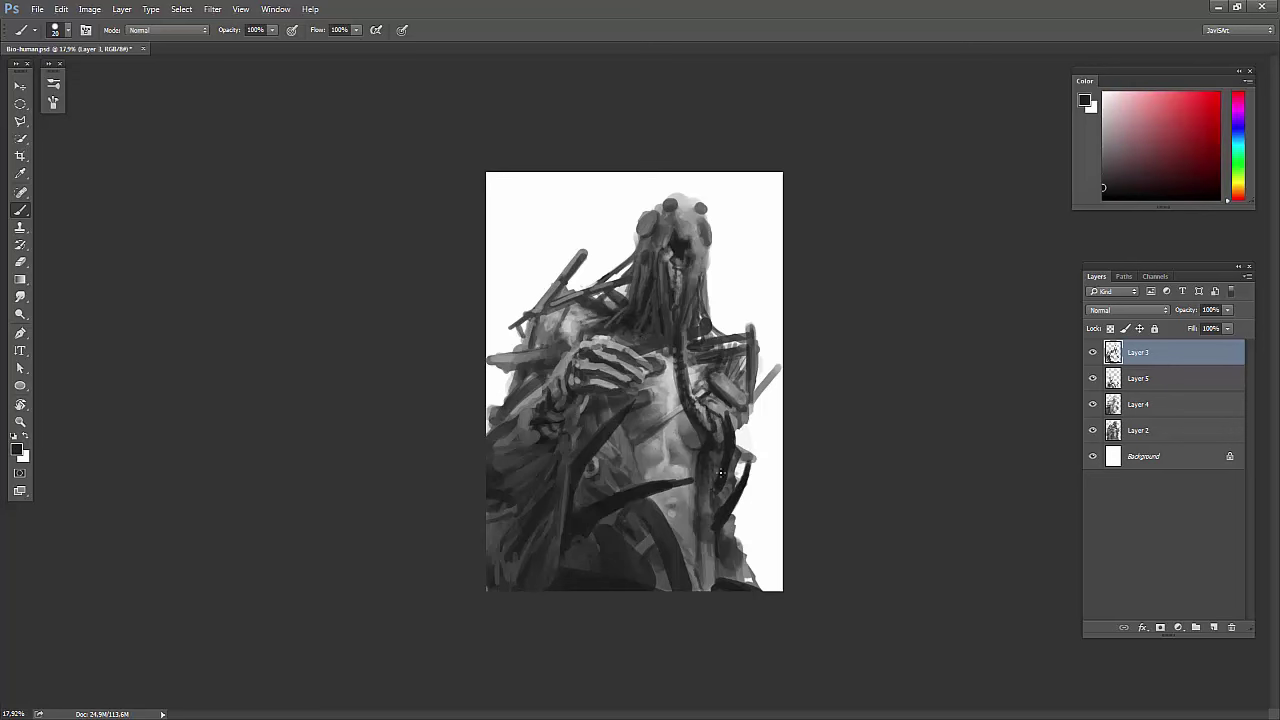
alt+click(727, 389)
alt+click(536, 357)
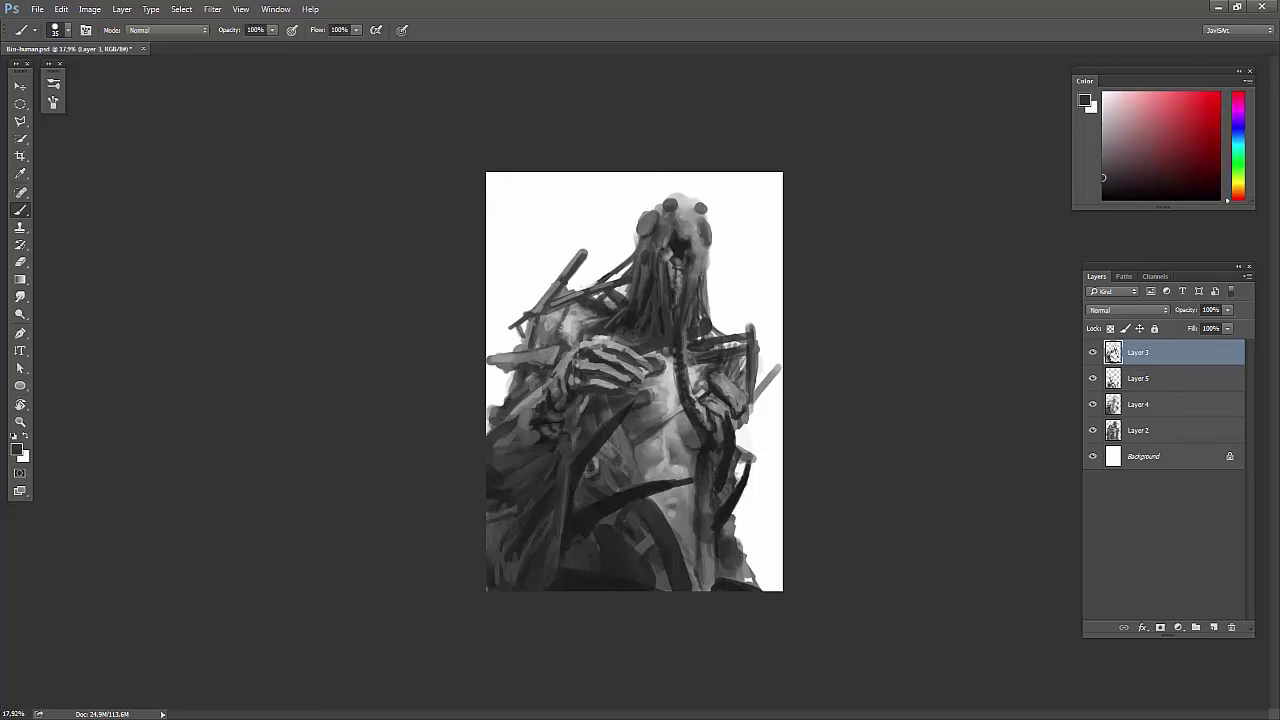
alt+click(647, 268)
Pick dark and near-white tones from around the creature's head.
alt+click(655, 240)
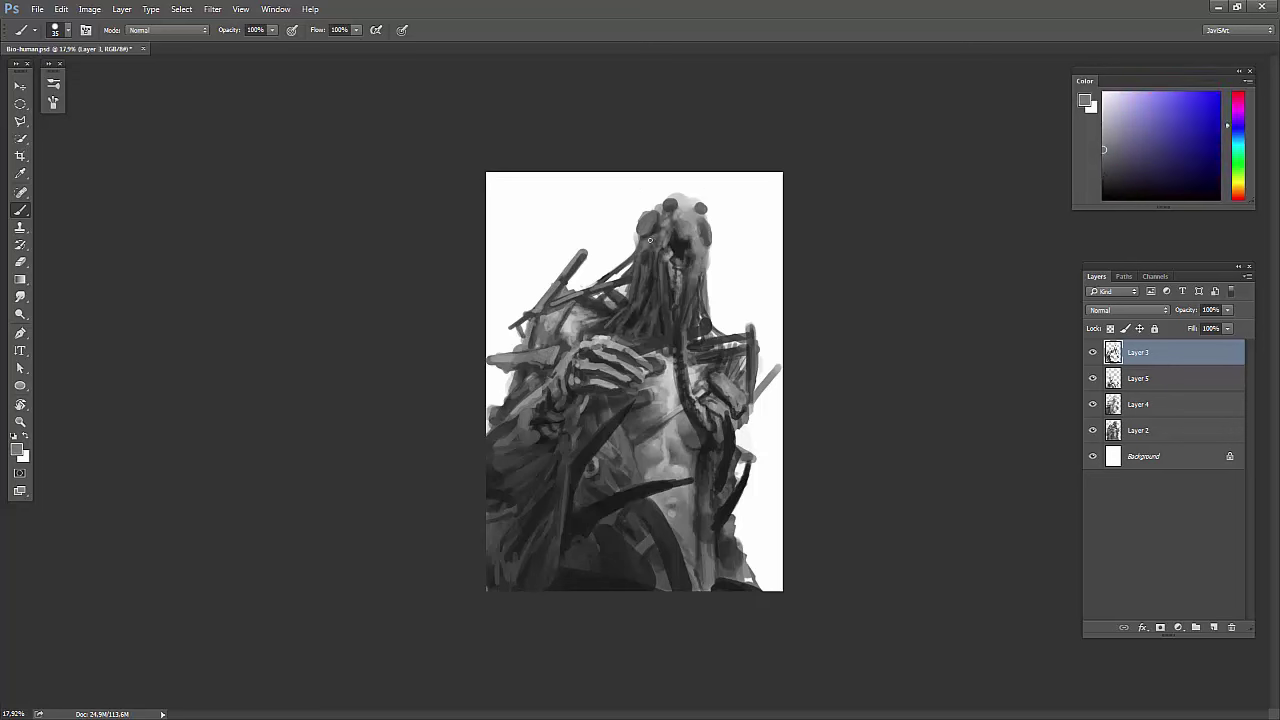
alt+click(660, 242)
alt+click(655, 258)
alt+click(668, 270)
alt+click(690, 252)
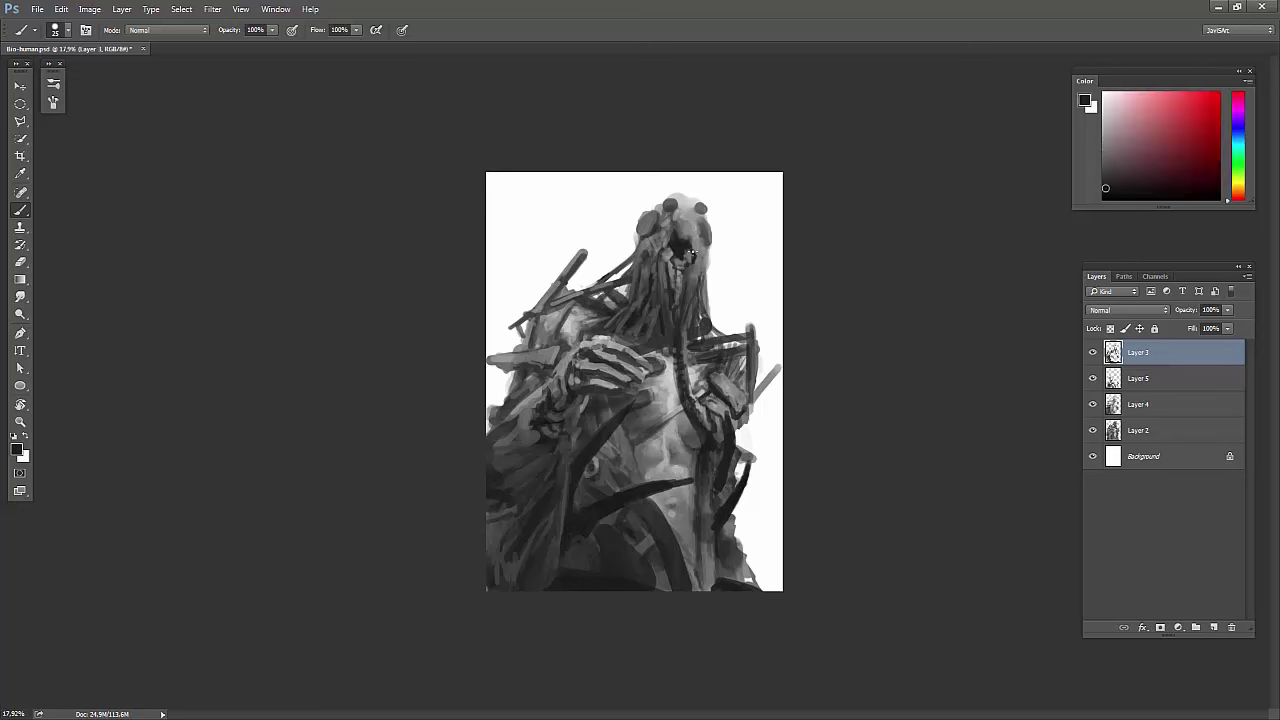
alt+click(672, 224)
alt+click(688, 218)
alt+click(695, 215)
alt+click(684, 222)
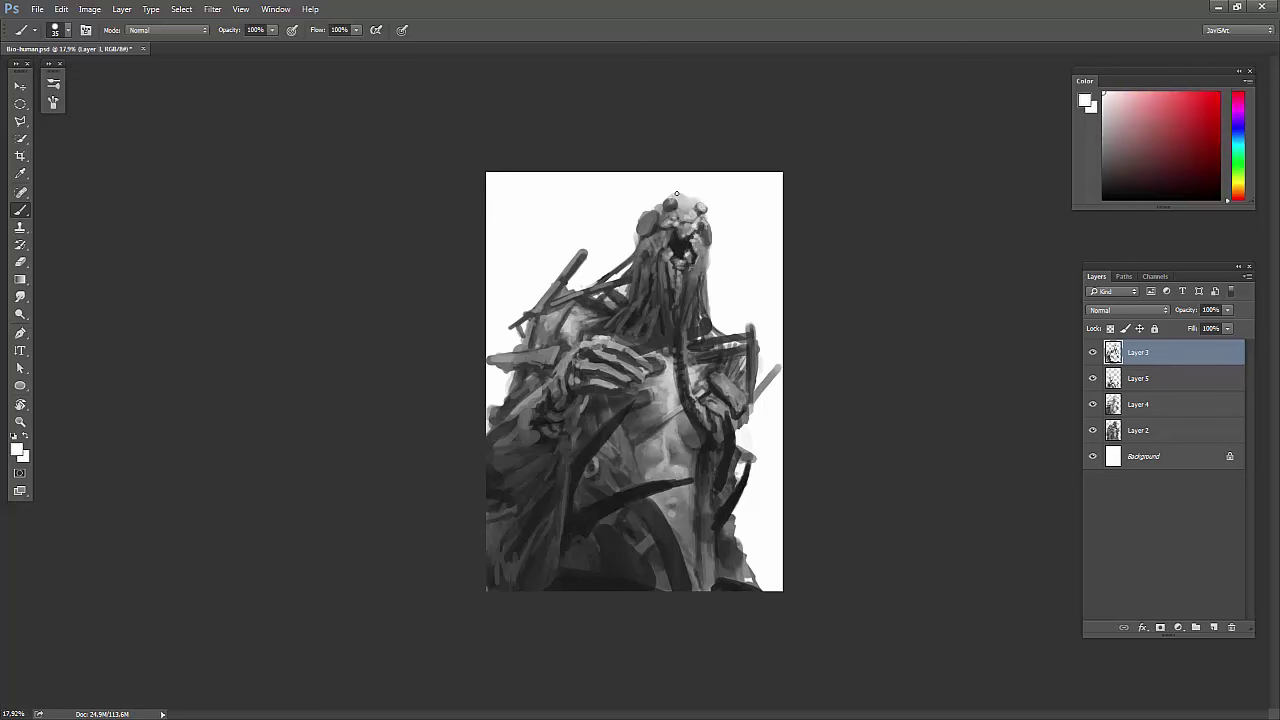
alt+click(654, 261)
alt+click(650, 256)
alt+click(673, 281)
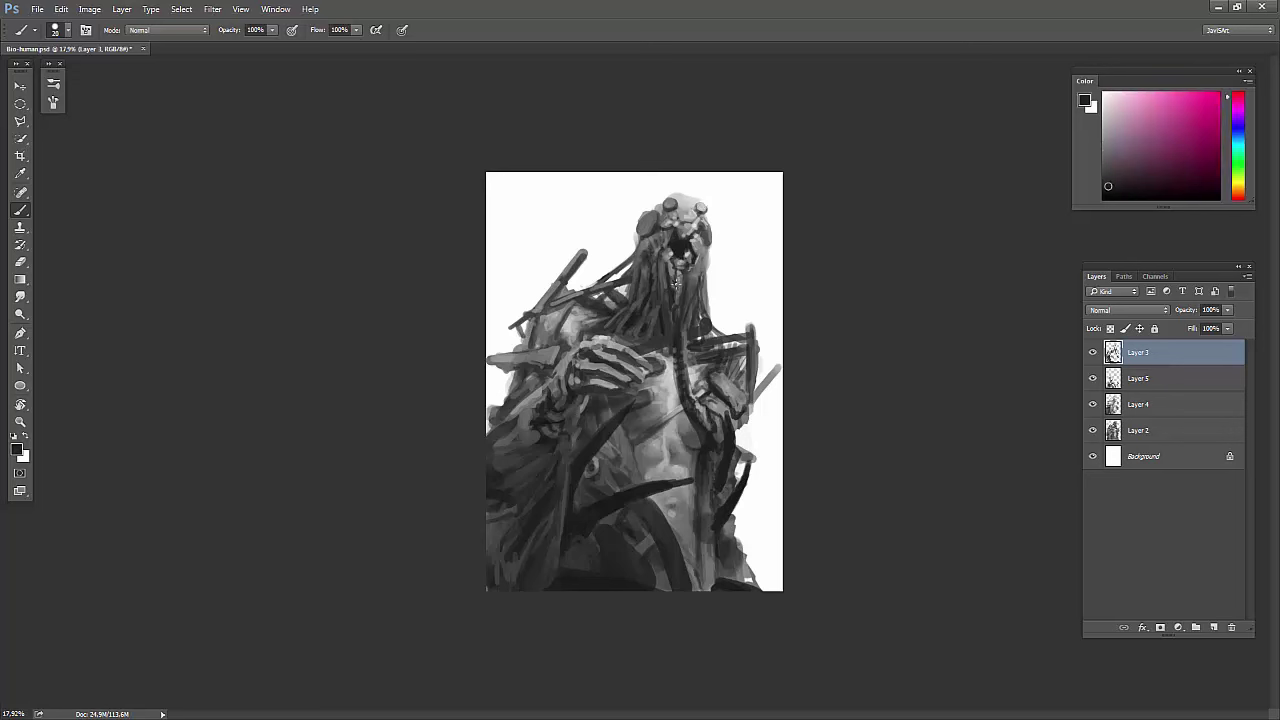
alt+click(690, 268)
Dab light grey details onto the top of the head.
alt+click(699, 245)
alt+click(665, 238)
alt+click(680, 236)
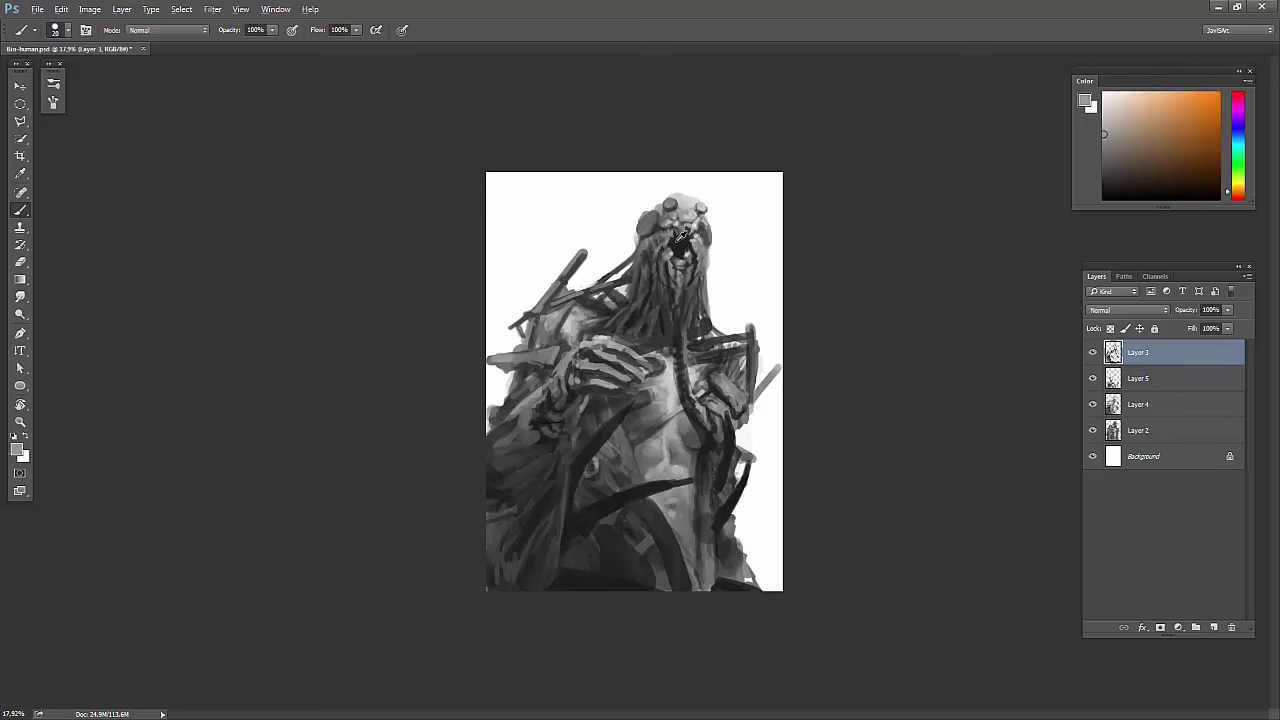
alt+click(690, 240)
alt+click(657, 232)
alt+click(663, 230)
alt+click(692, 229)
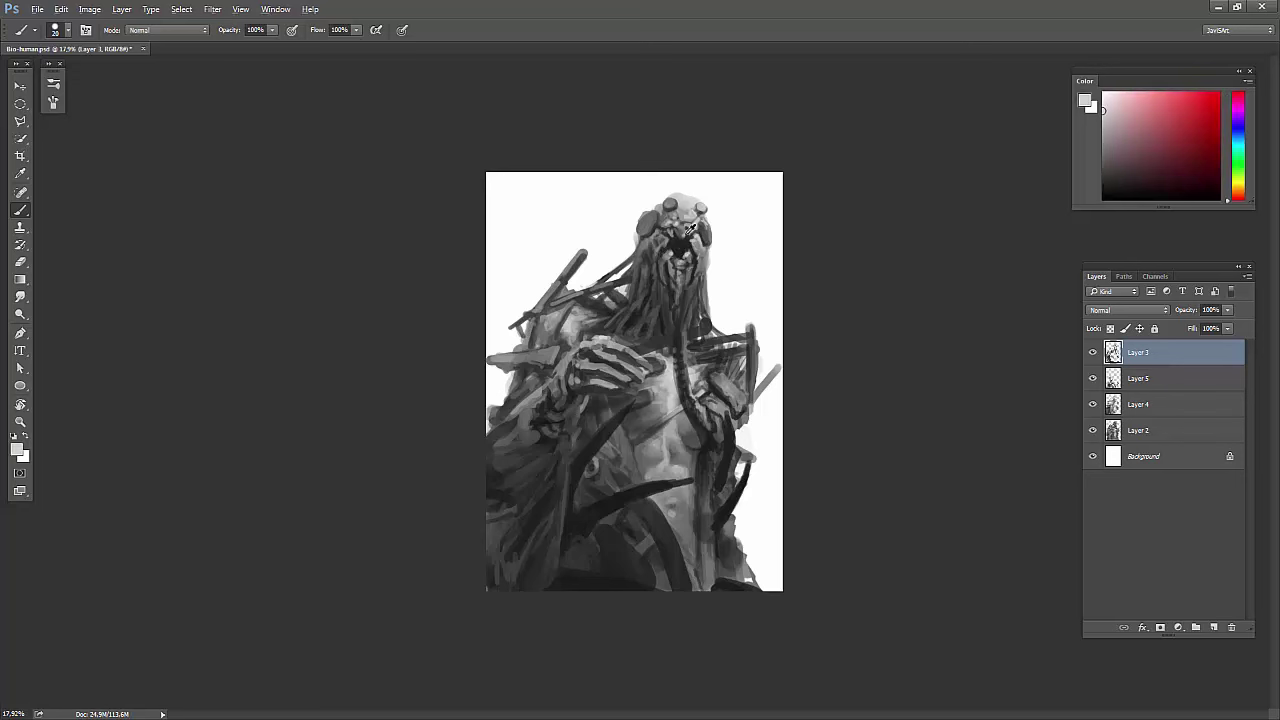
alt+click(686, 231)
alt+click(685, 226)
alt+click(692, 216)
alt+click(675, 220)
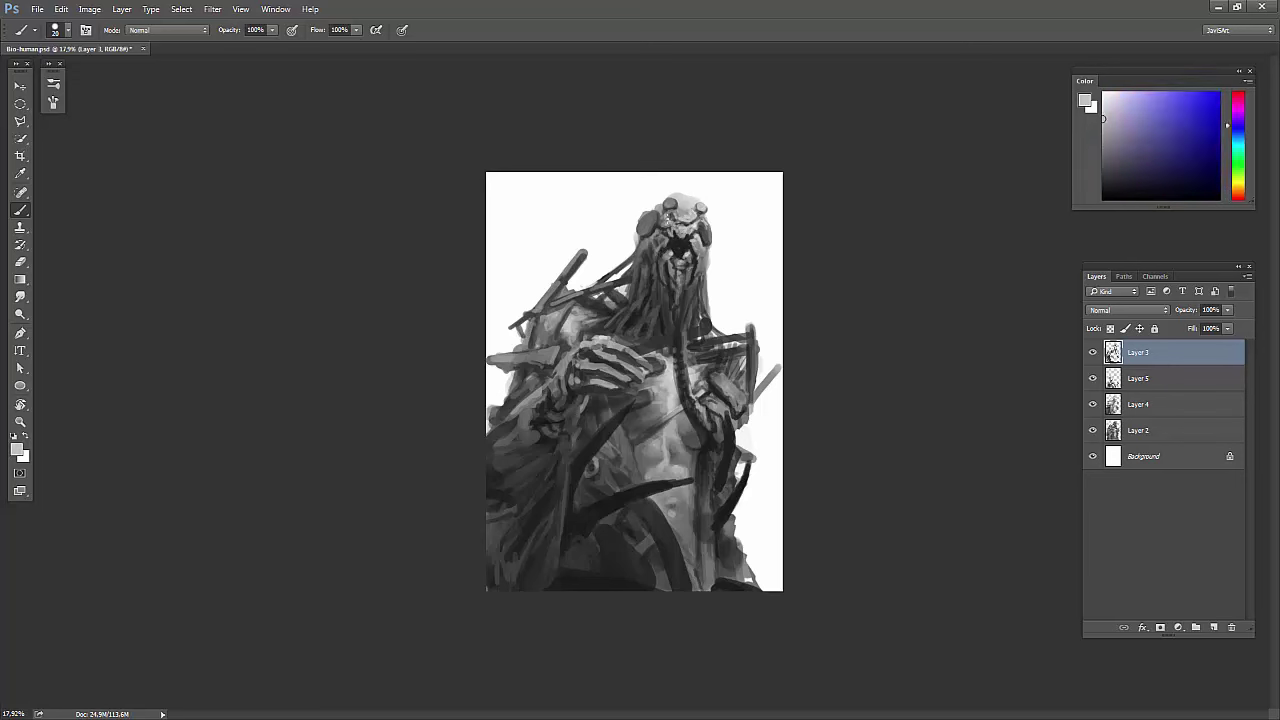
alt+click(671, 213)
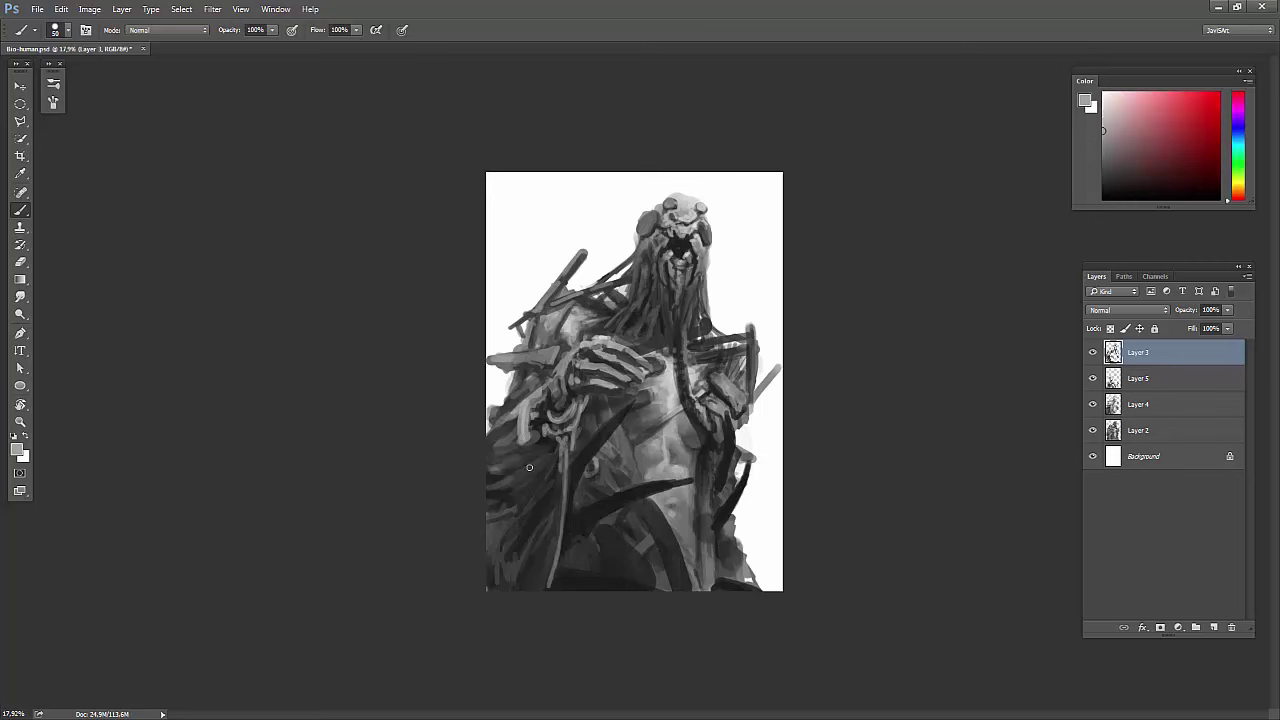
Brush dark hair-like strands over the head and around the tentacles.
alt+click(557, 546)
alt+click(517, 424)
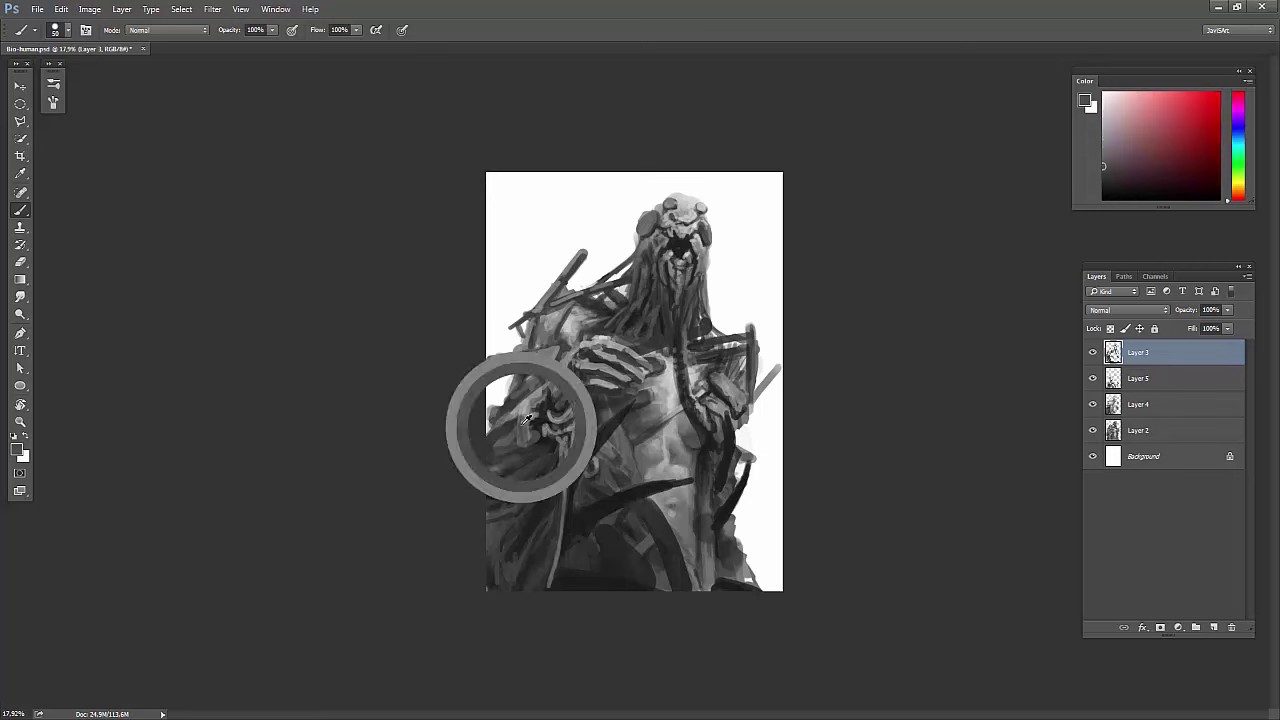
alt+click(509, 391)
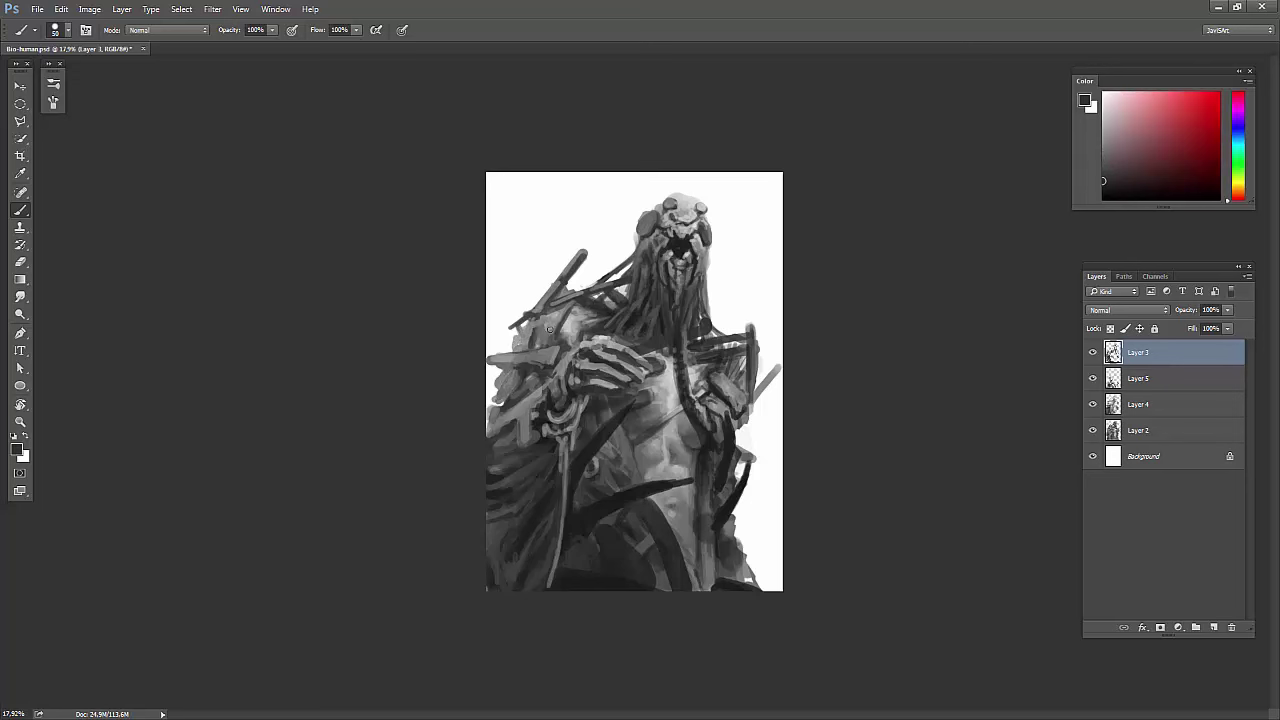
alt+click(632, 392)
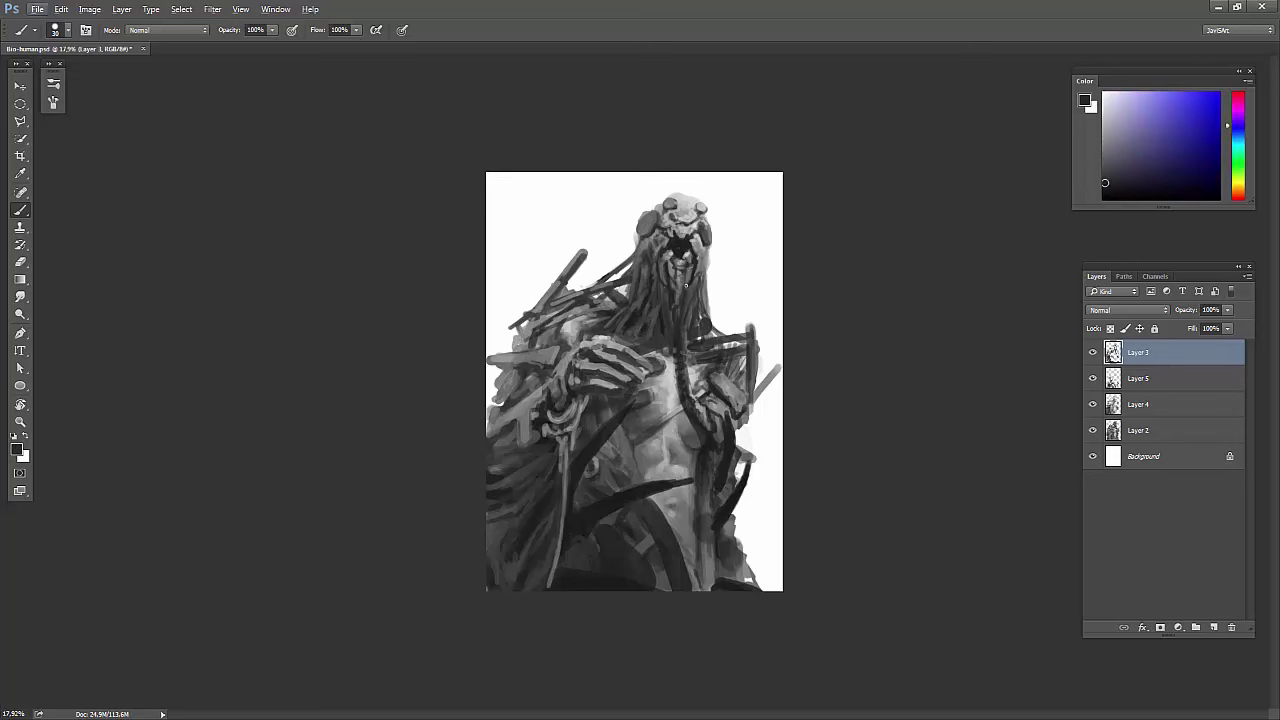
alt+click(731, 370)
mouse_move(703, 325)
mouse_down()
mouse_move(708, 275)
mouse_move(730, 335)
mouse_up()
mouse_move(645, 235)
mouse_down()
mouse_move(570, 290)
mouse_move(585, 330)
mouse_up()
Add dark strokes near the head and a dark diagonal band across the mirrored chest.
drag(630, 232, 580, 282)
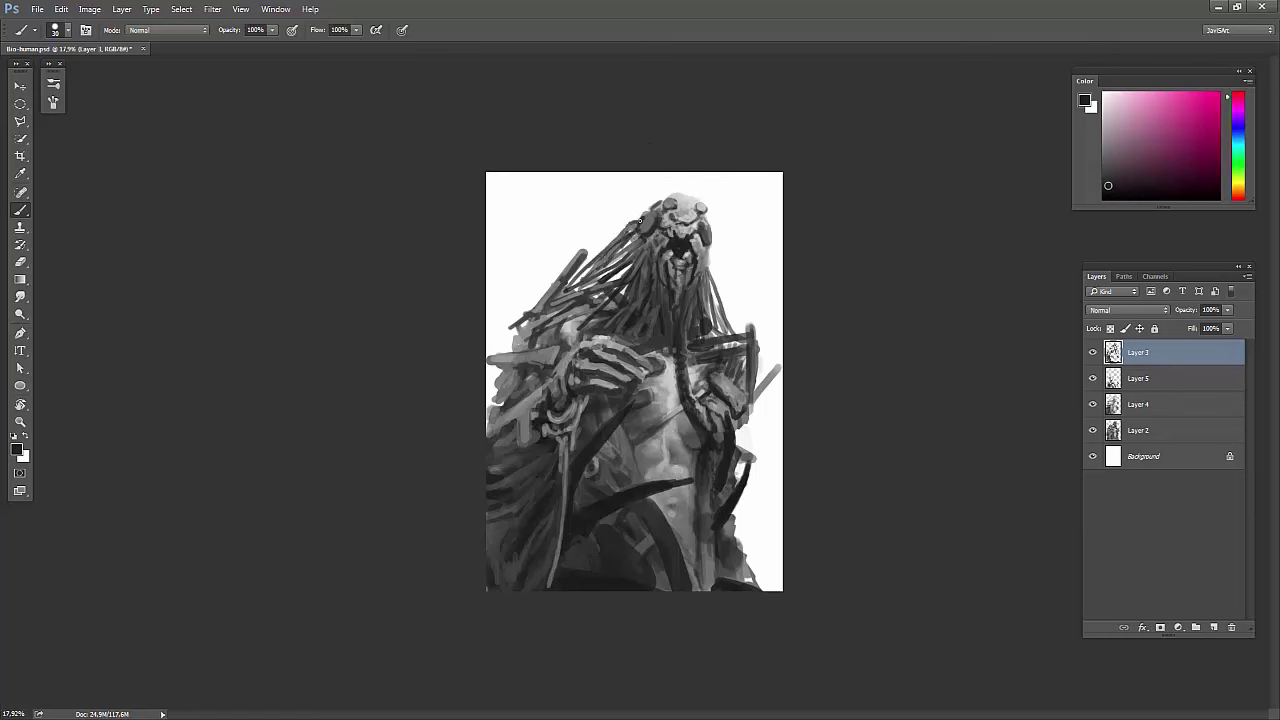
key(ctrl+shift+h)
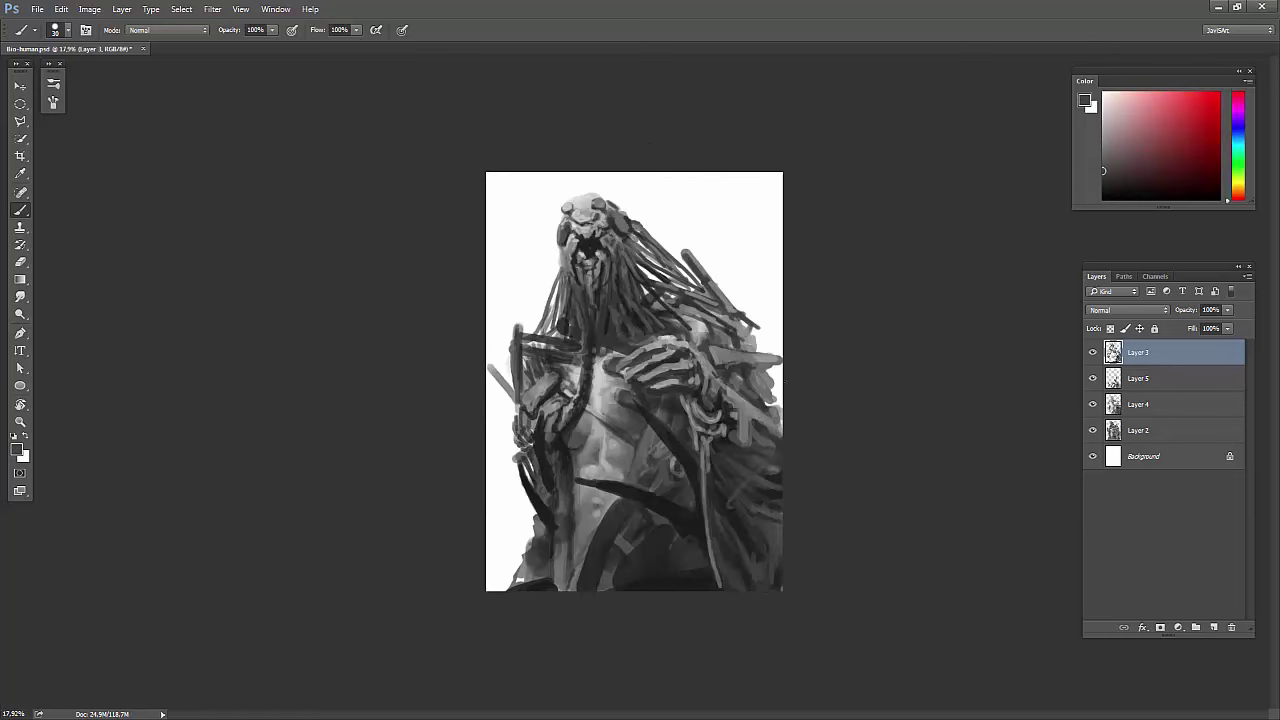
alt+click(548, 548)
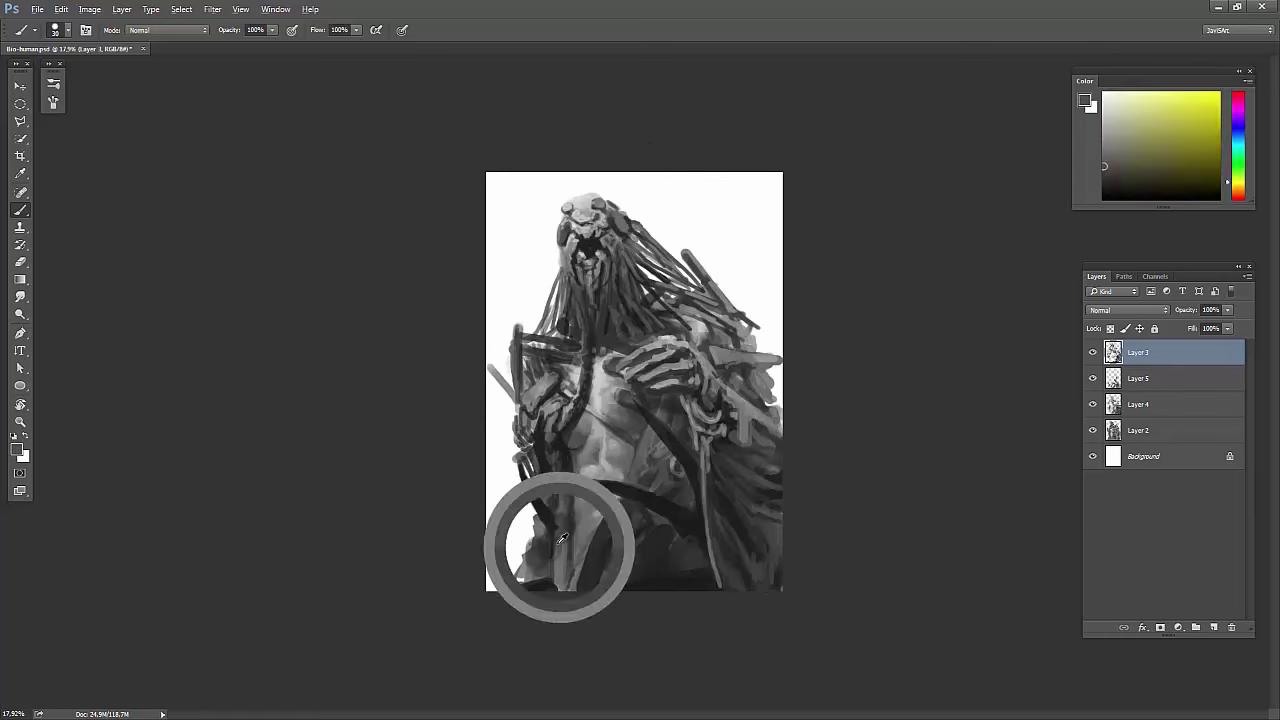
alt+click(672, 476)
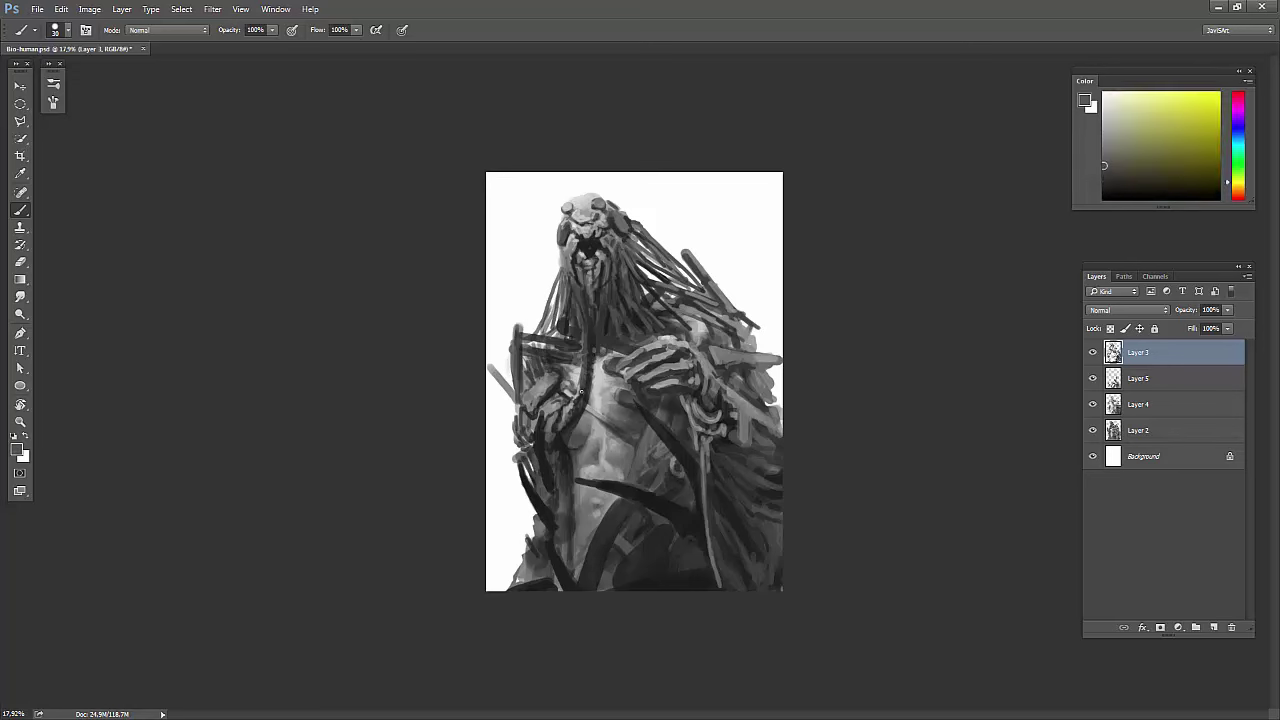
alt+click(695, 473)
mouse_move(622, 318)
mouse_down()
mouse_move(570, 428)
mouse_move(638, 316)
mouse_move(636, 292)
mouse_up()
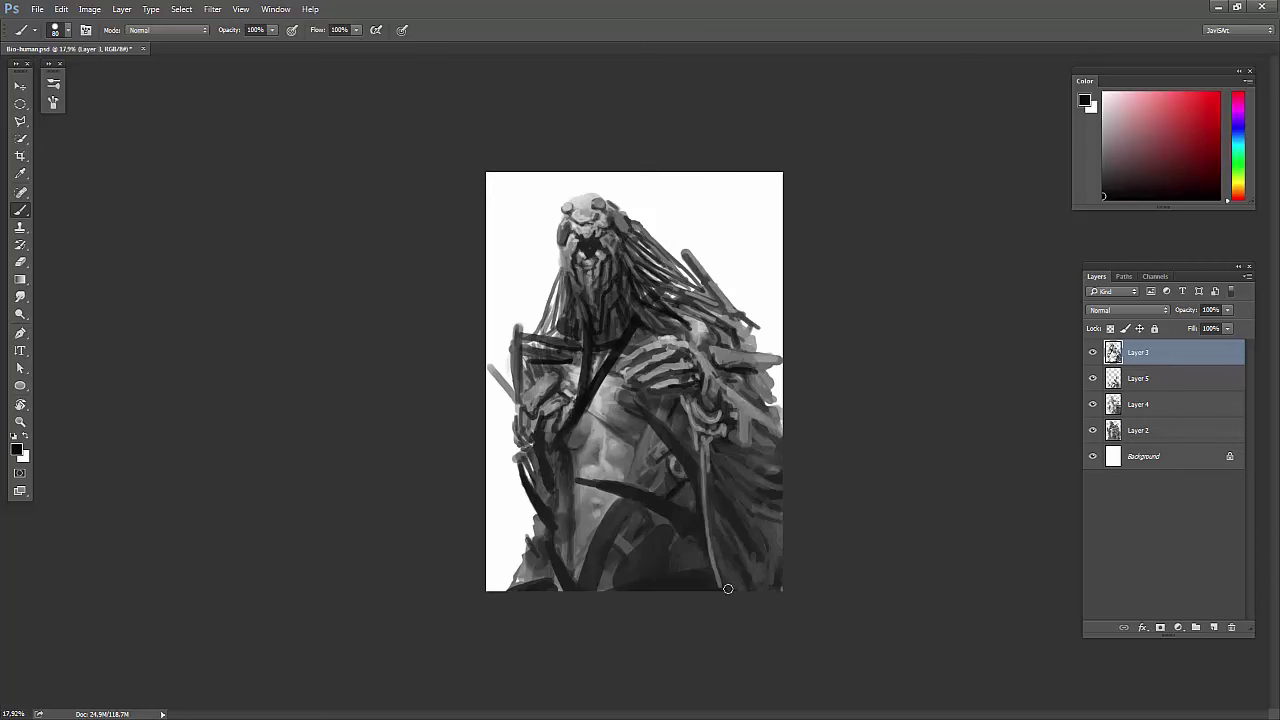
key(ctrl+alt+z)
key(ctrl+shift+z)
Paint grey hatching over the chest and a lighter grey stroke across the shoulder.
alt+click(600, 360)
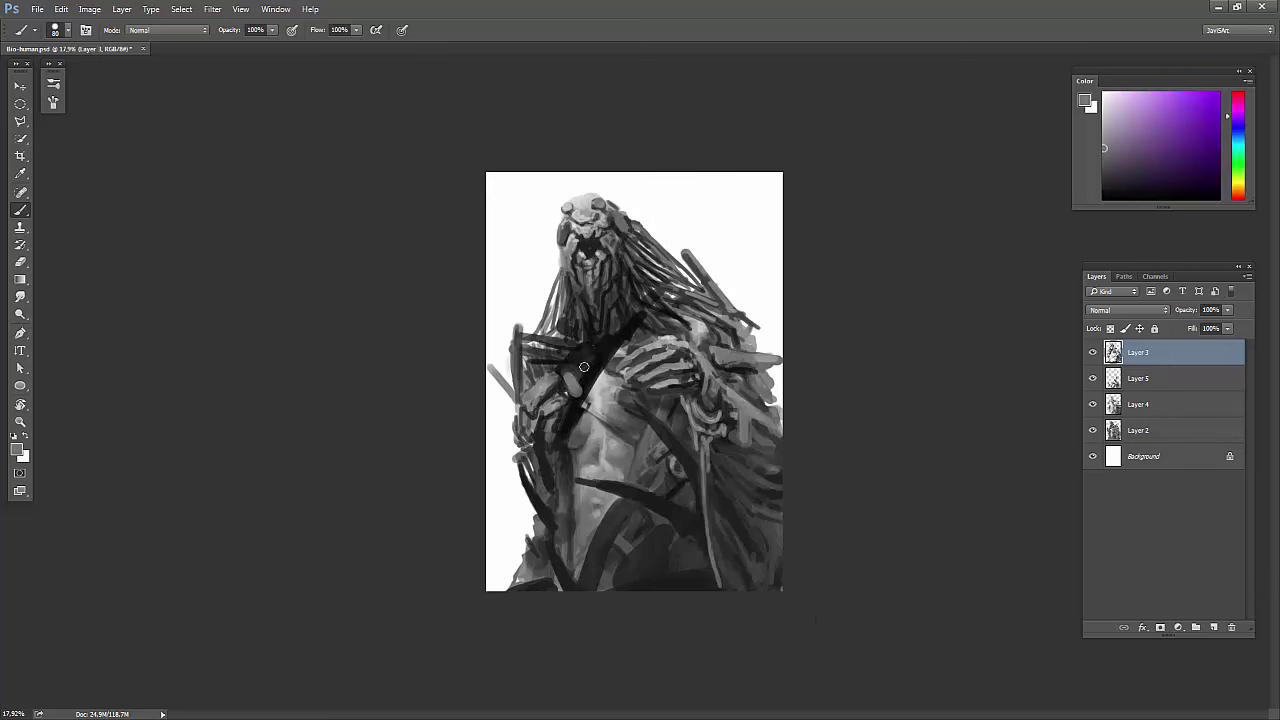
drag(570, 385, 610, 340)
alt+click(591, 380)
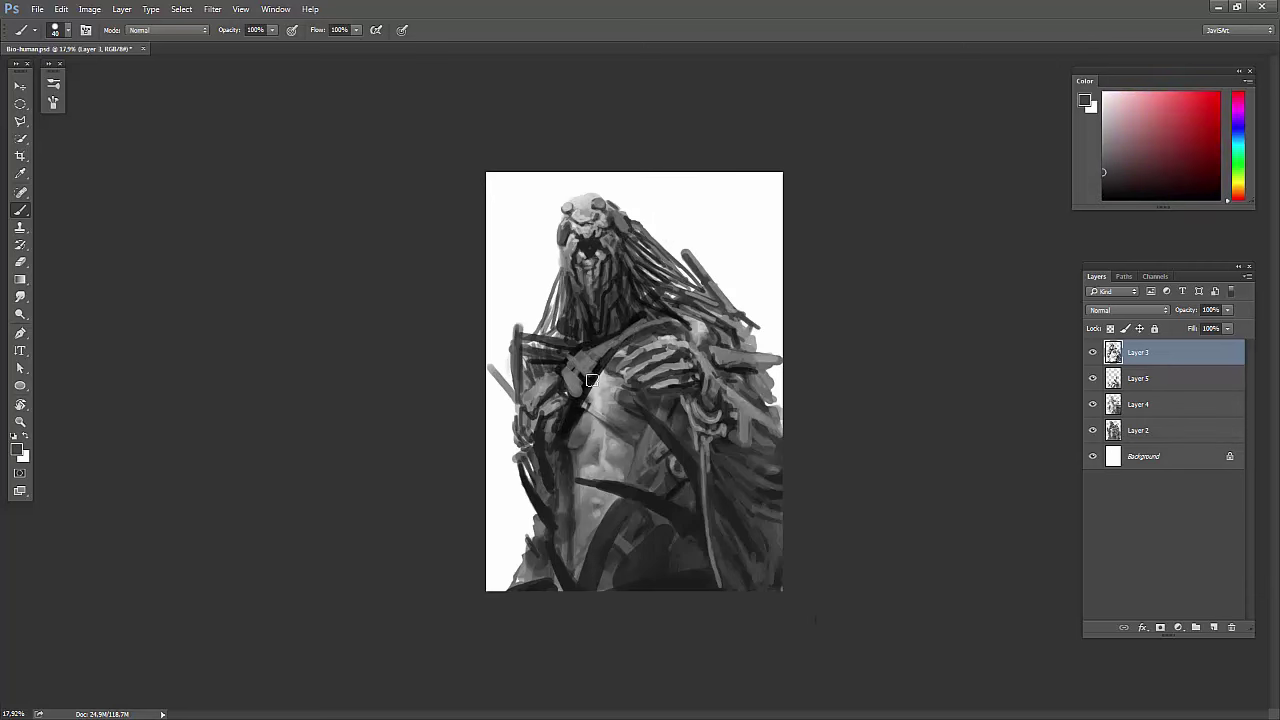
alt+click(612, 347)
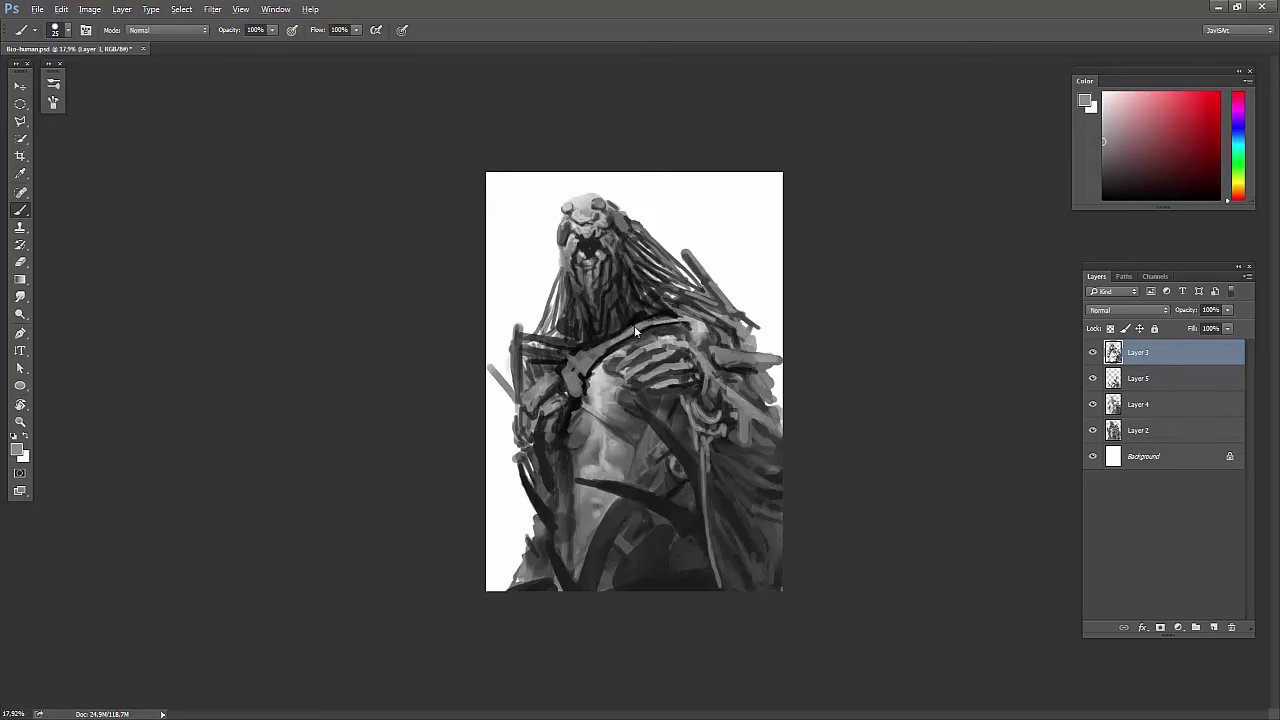
mouse_move(672, 316)
mouse_down()
mouse_move(591, 351)
mouse_move(656, 313)
mouse_up()
alt+click(592, 385)
alt+click(665, 315)
alt+click(648, 318)
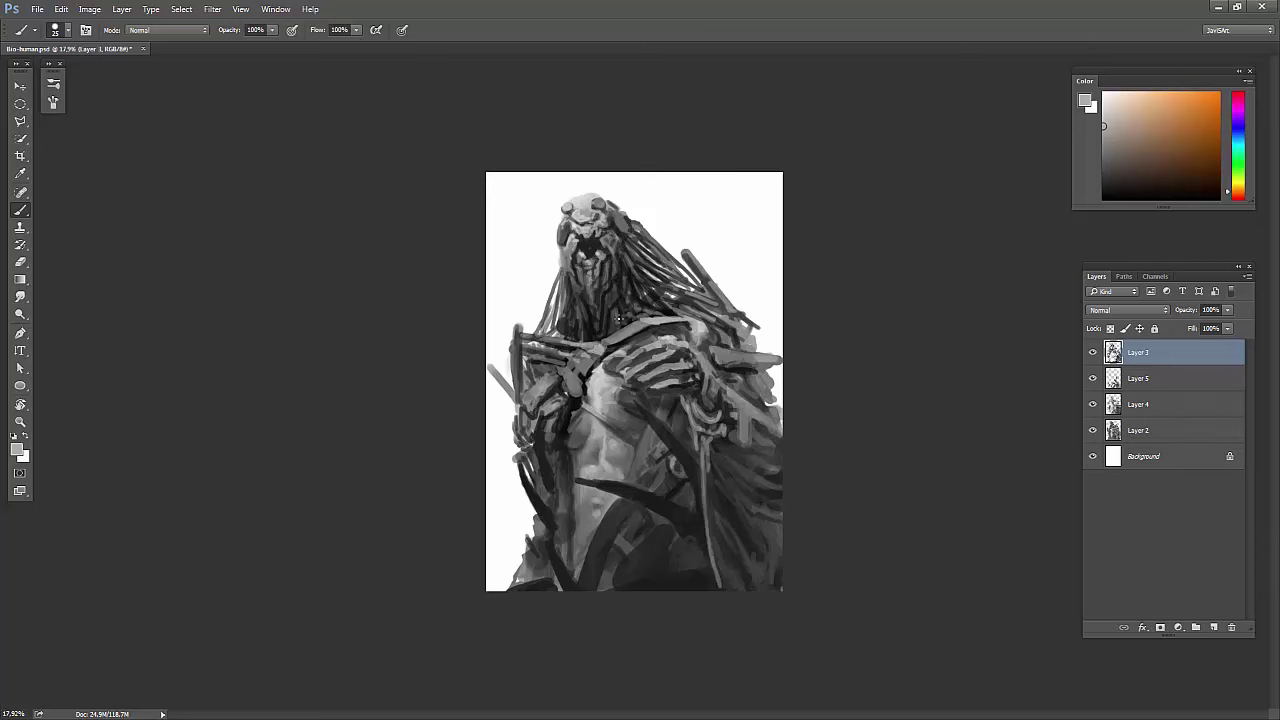
Mirror the canvas back and lay a light grey stroke over the dark chest.
key(ctrl+shift+h)
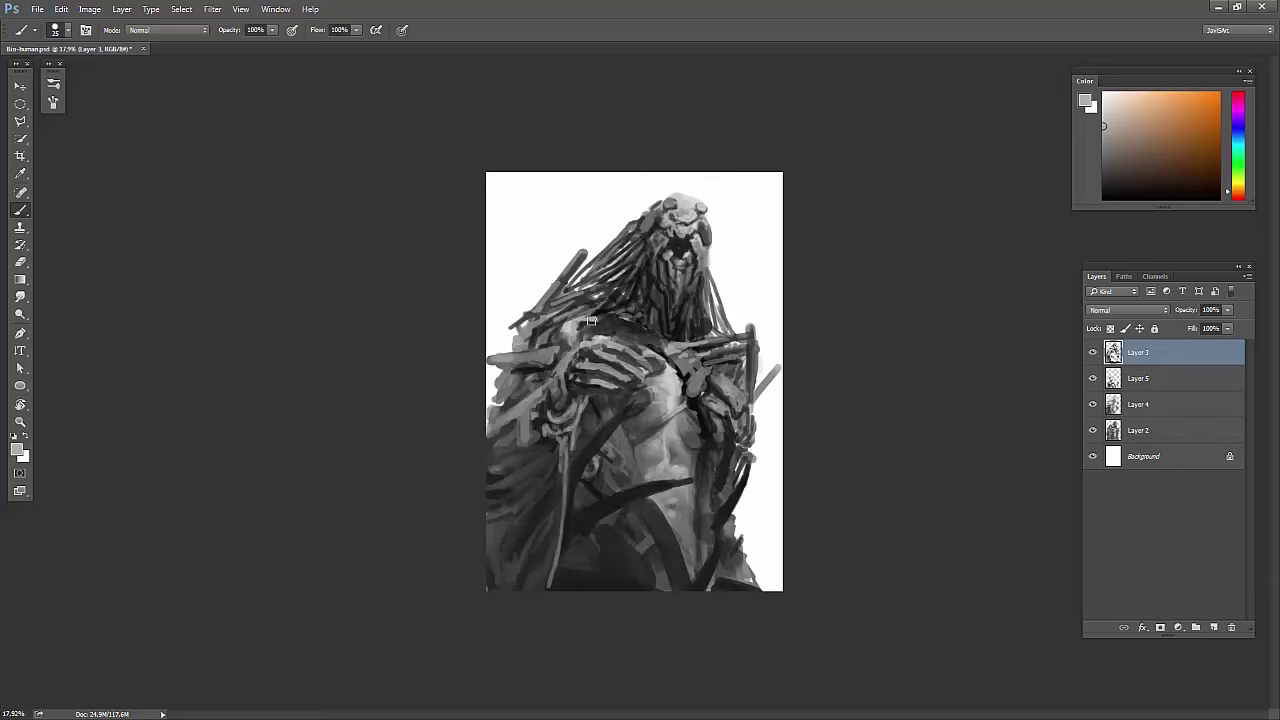
mouse_move(660, 378)
mouse_down()
mouse_move(686, 356)
mouse_move(689, 415)
mouse_up()
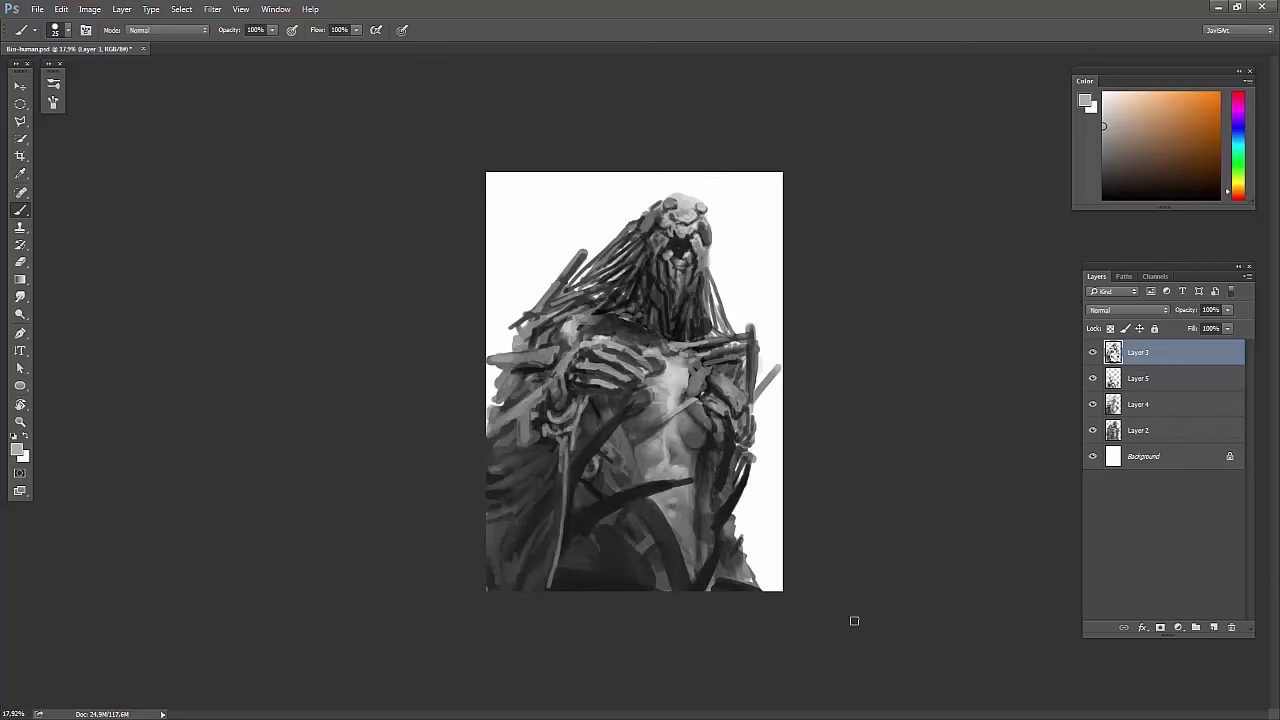
alt+click(704, 396)
alt+click(705, 361)
alt+click(680, 345)
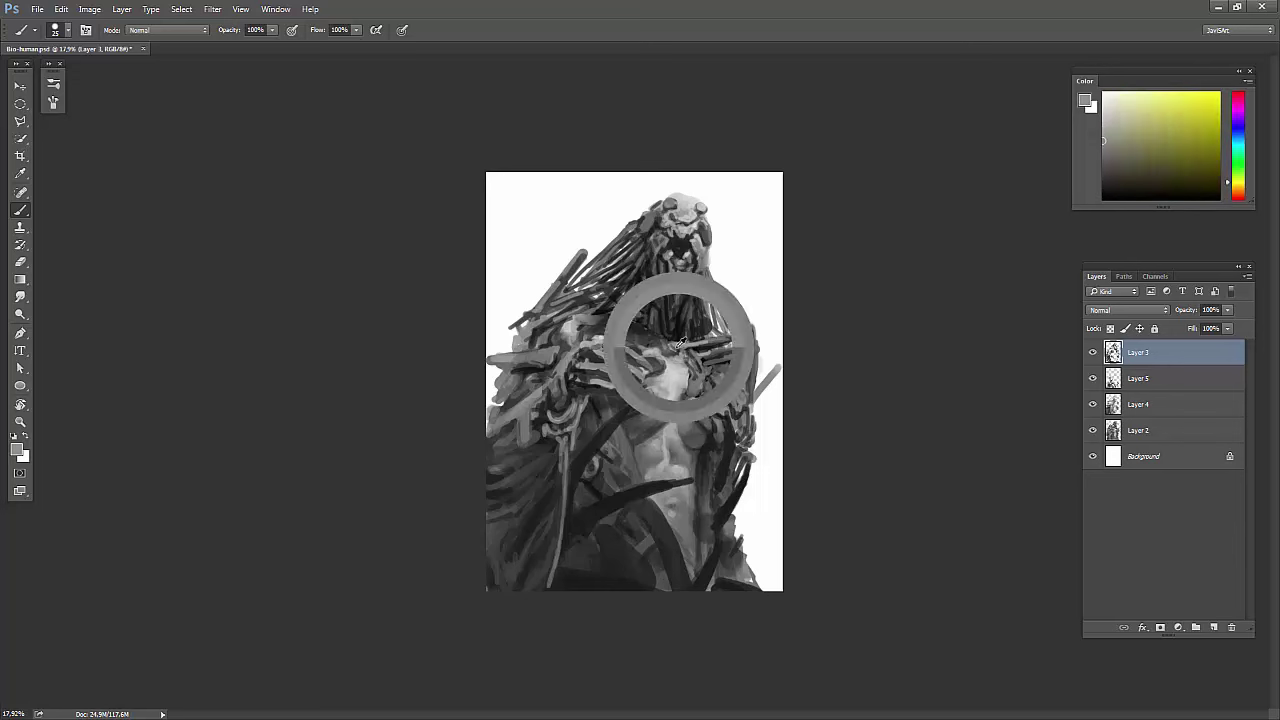
alt+click(606, 338)
alt+click(632, 312)
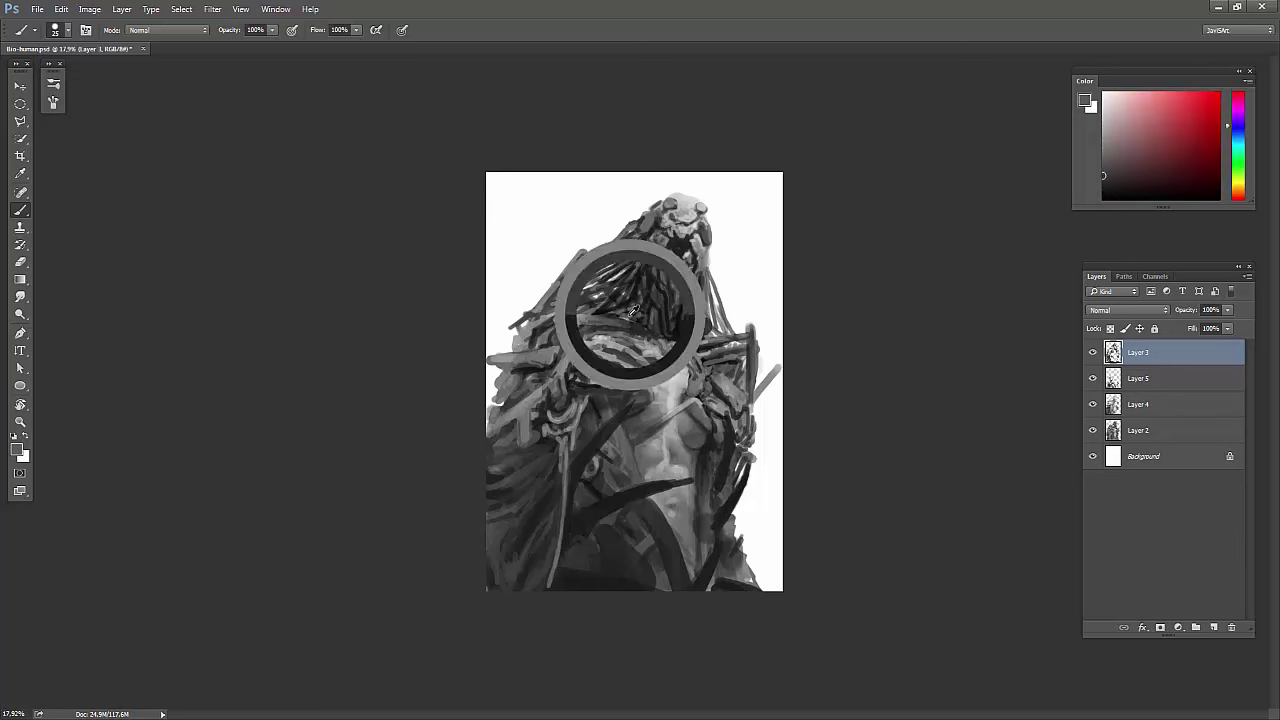
alt+click(661, 266)
Pick greys down the chest and lower-left figure, adding a small dab mid-figure.
alt+click(680, 315)
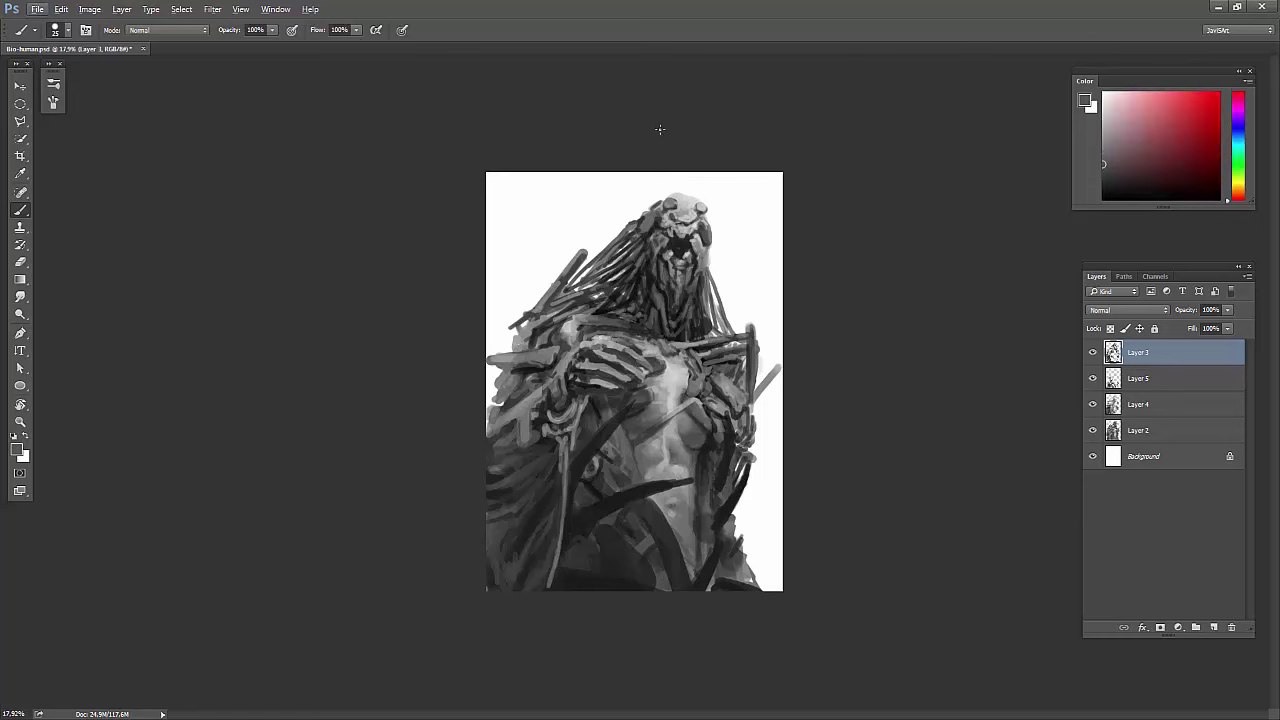
alt+click(703, 455)
alt+click(646, 436)
alt+click(675, 413)
alt+click(684, 419)
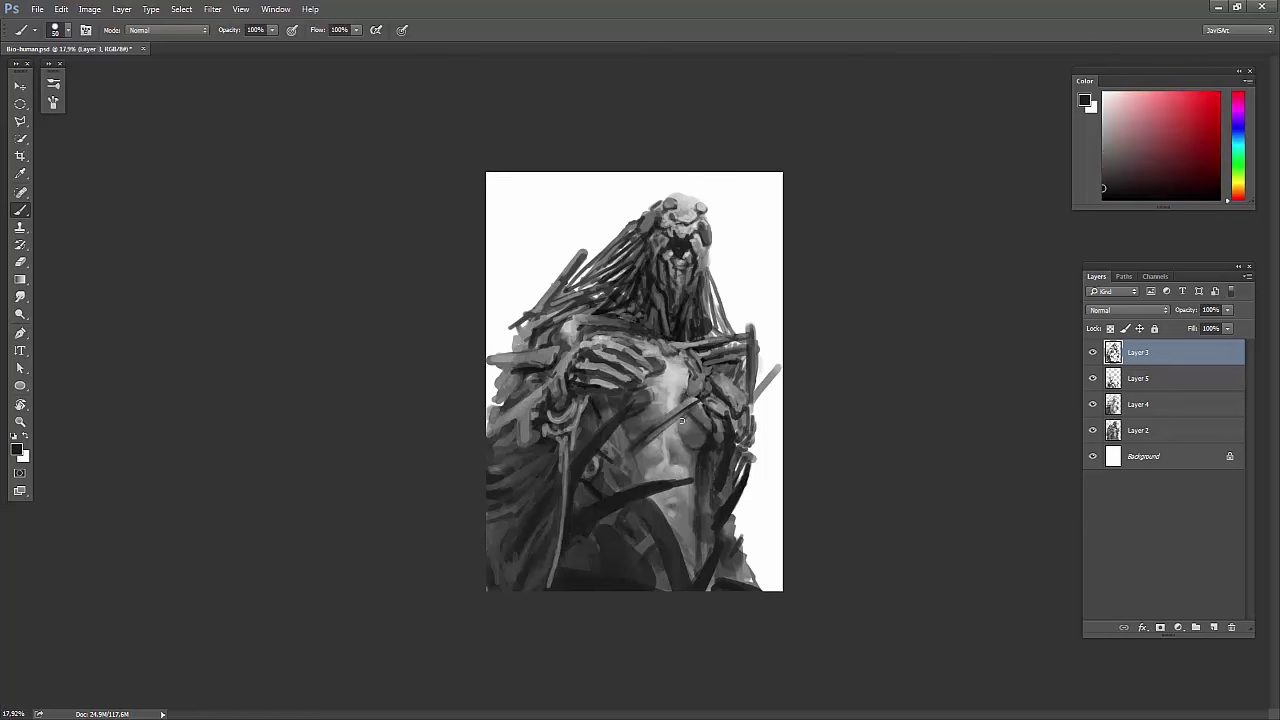
alt+click(659, 436)
alt+click(714, 343)
alt+click(675, 420)
alt+click(640, 545)
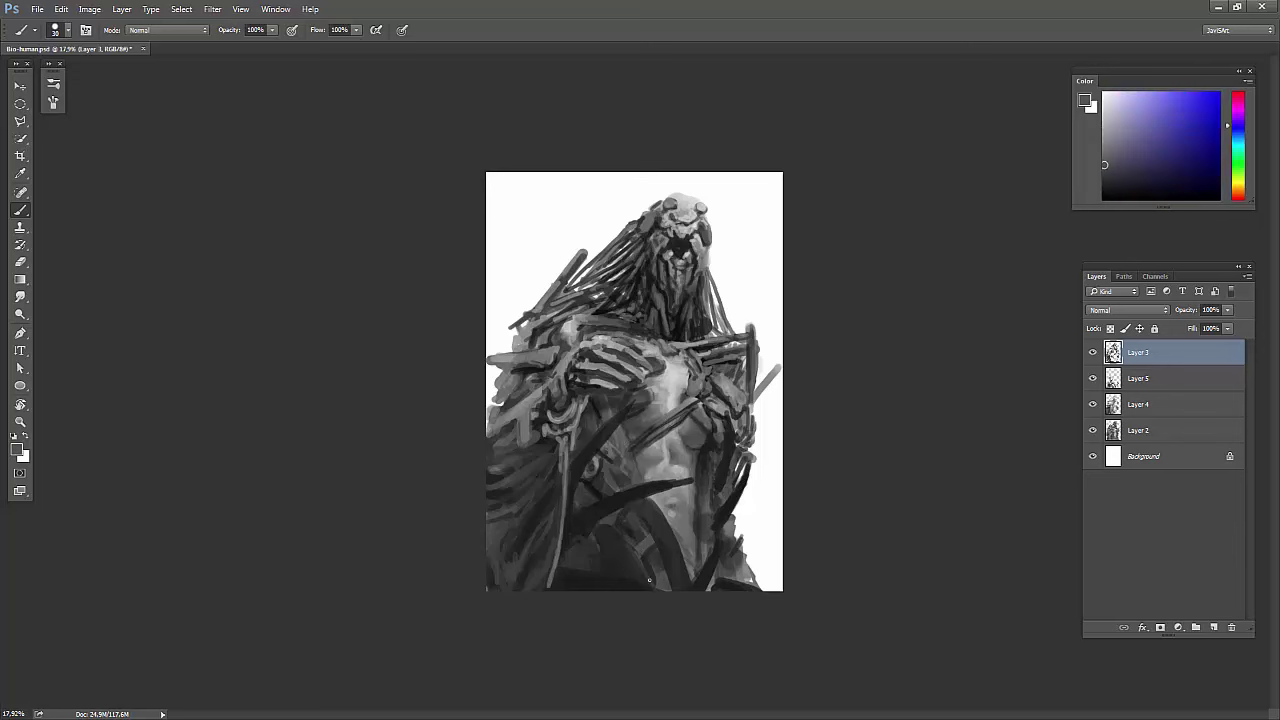
alt+click(576, 532)
alt+click(560, 531)
alt+click(550, 510)
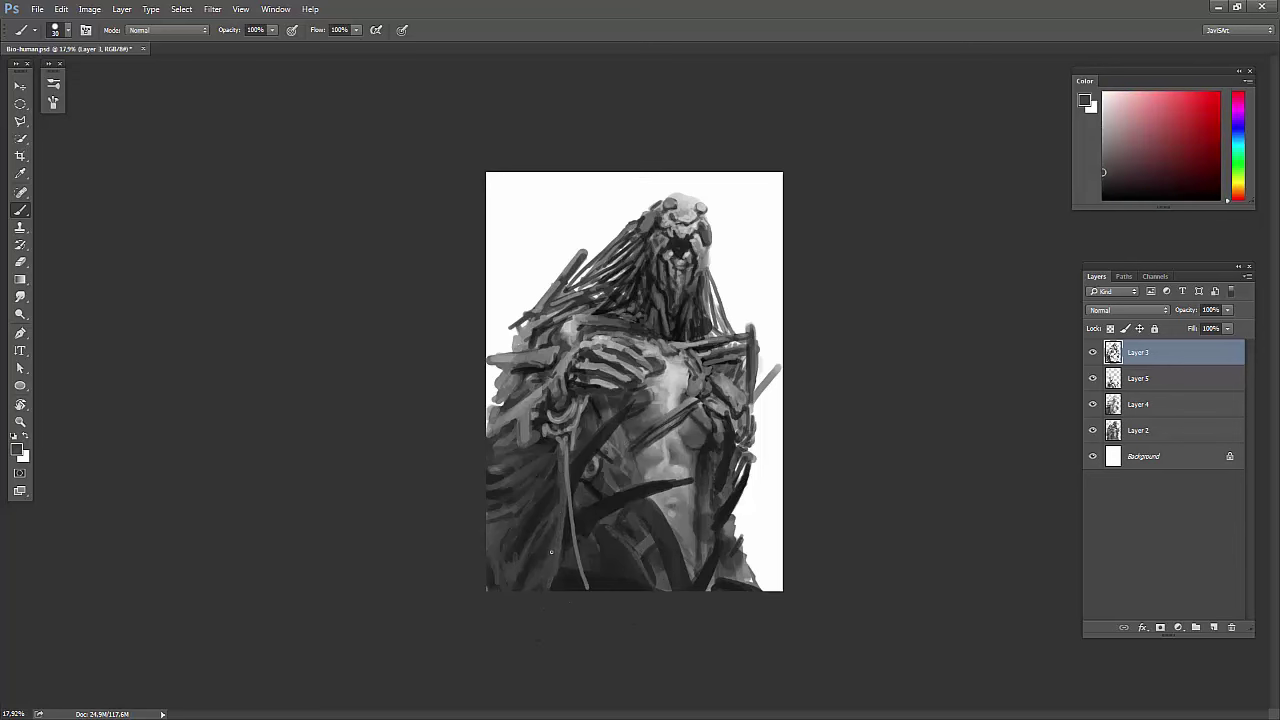
click(510, 424)
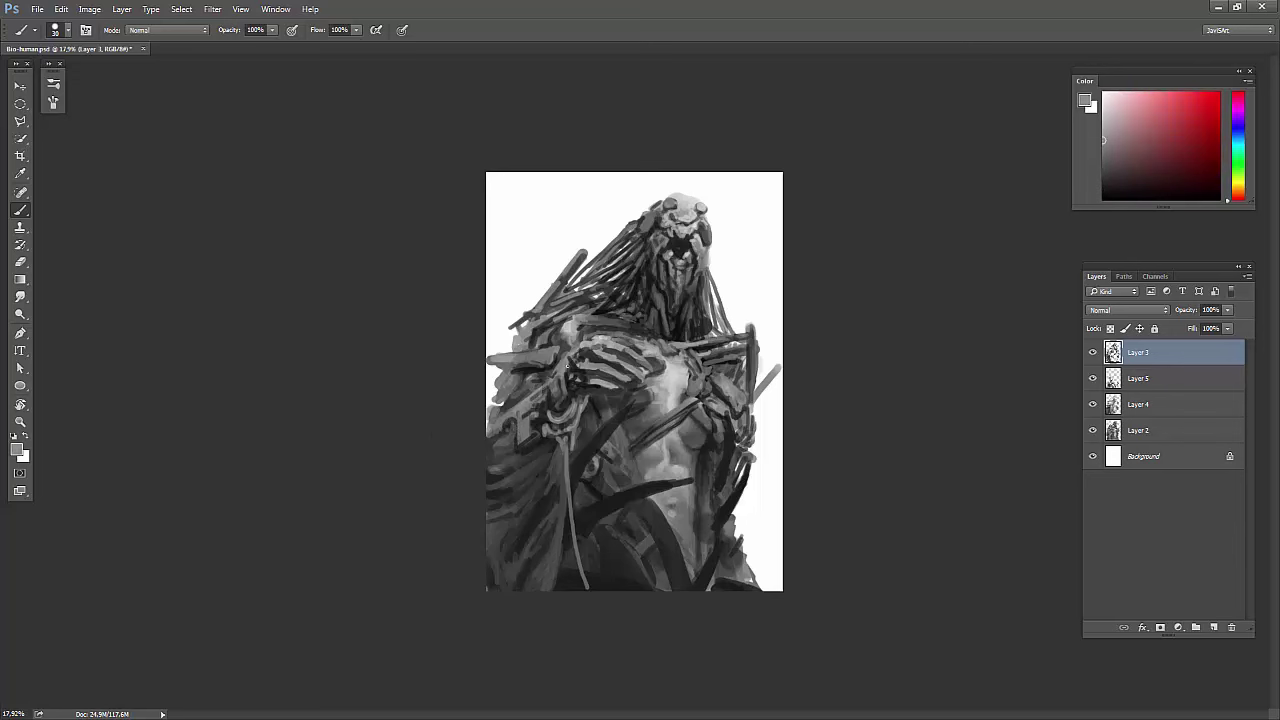
Check the mirrored canvas while picking greys from the hair, face and chest.
alt+click(598, 345)
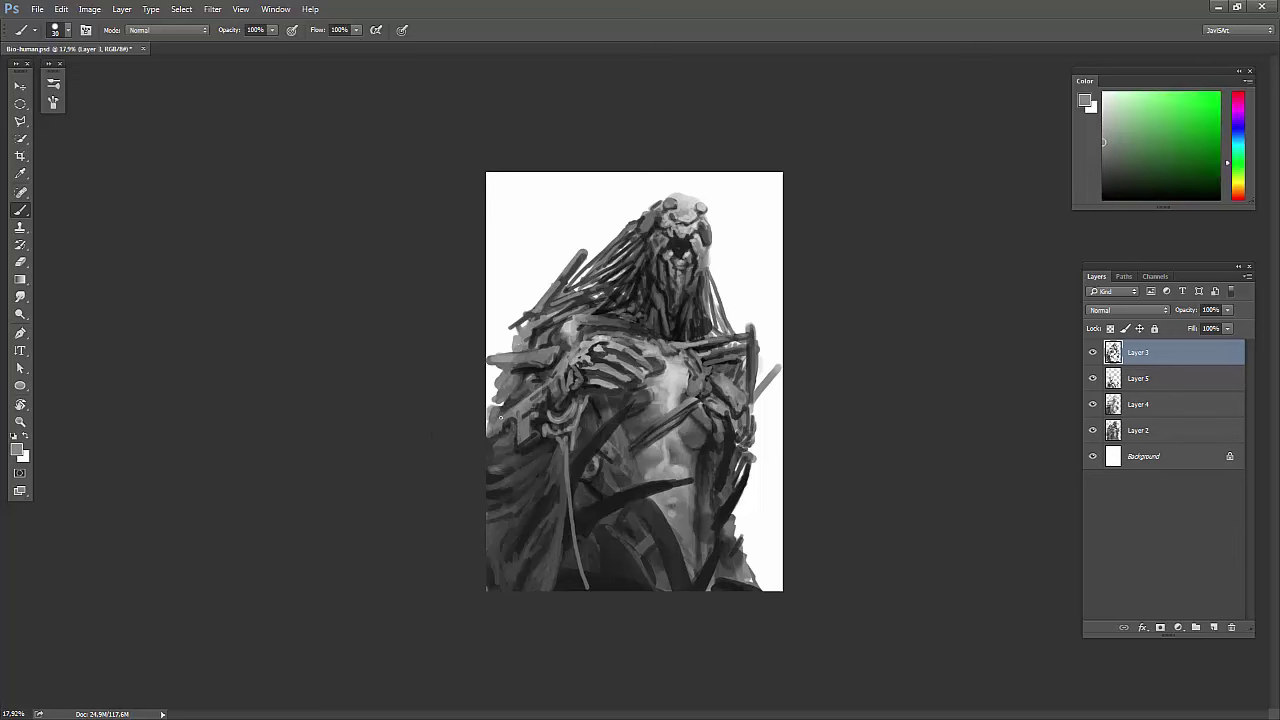
alt+click(565, 362)
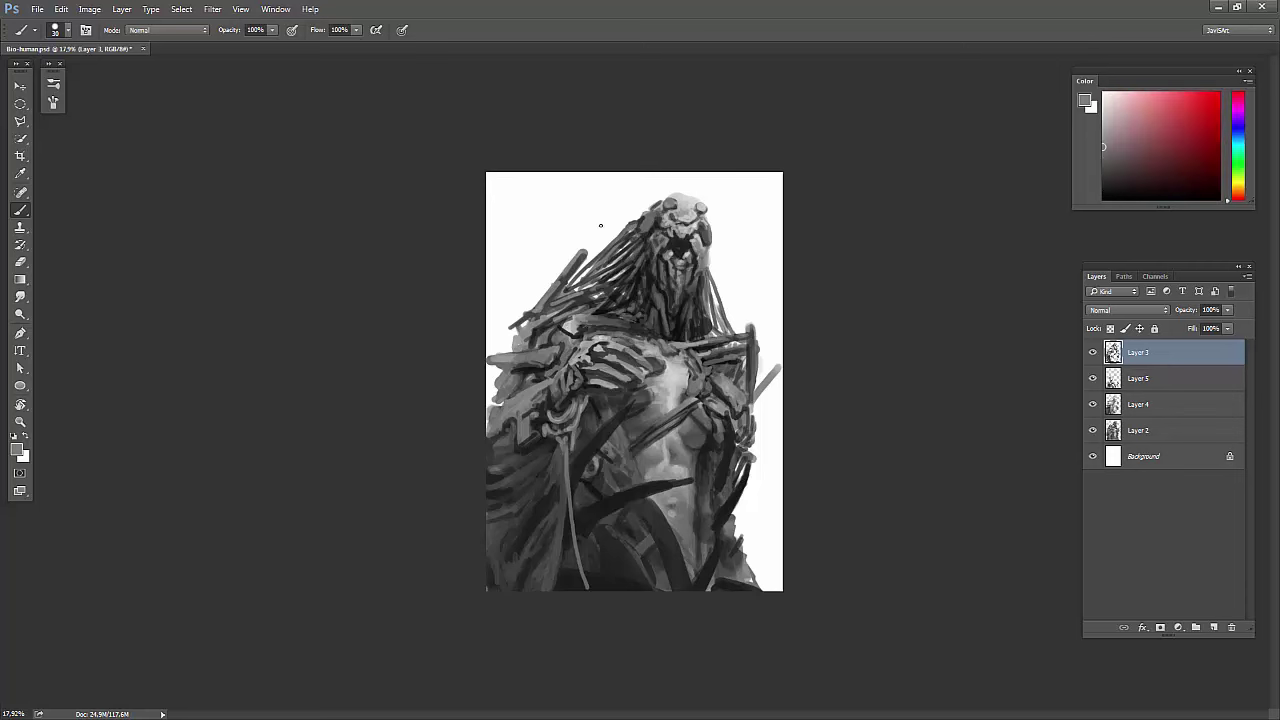
alt+click(629, 345)
key(h)
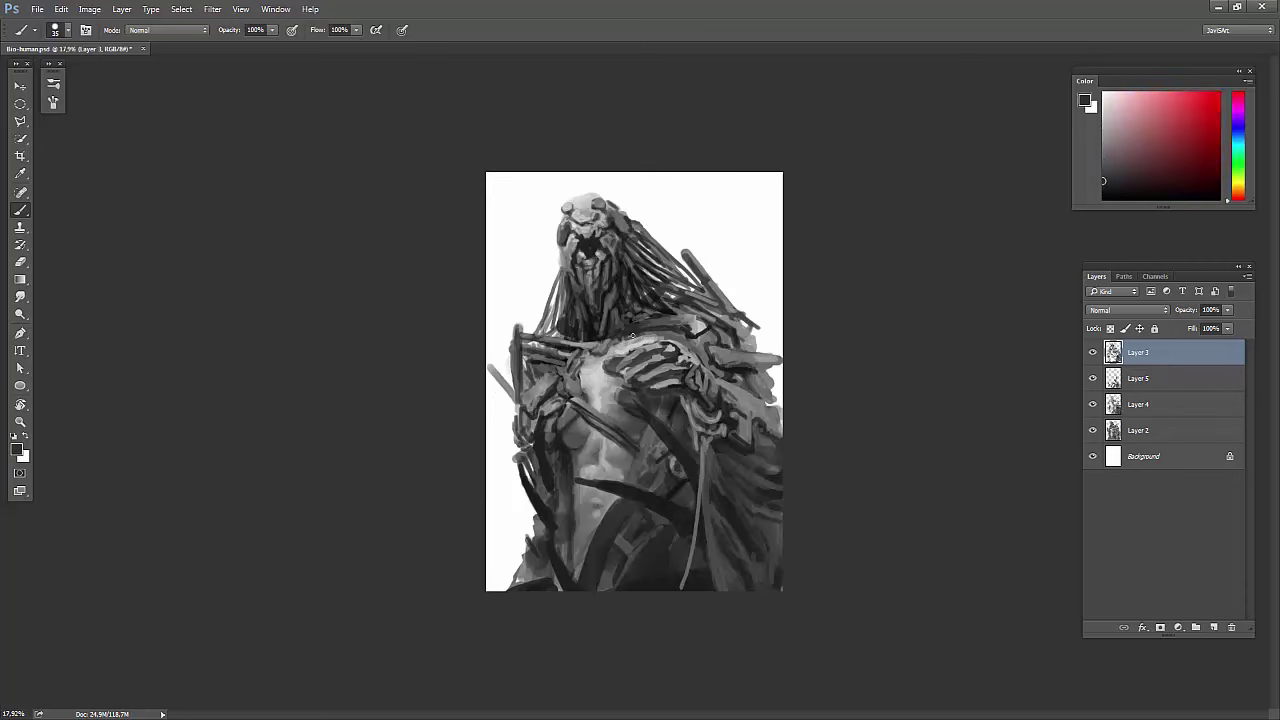
alt+click(633, 323)
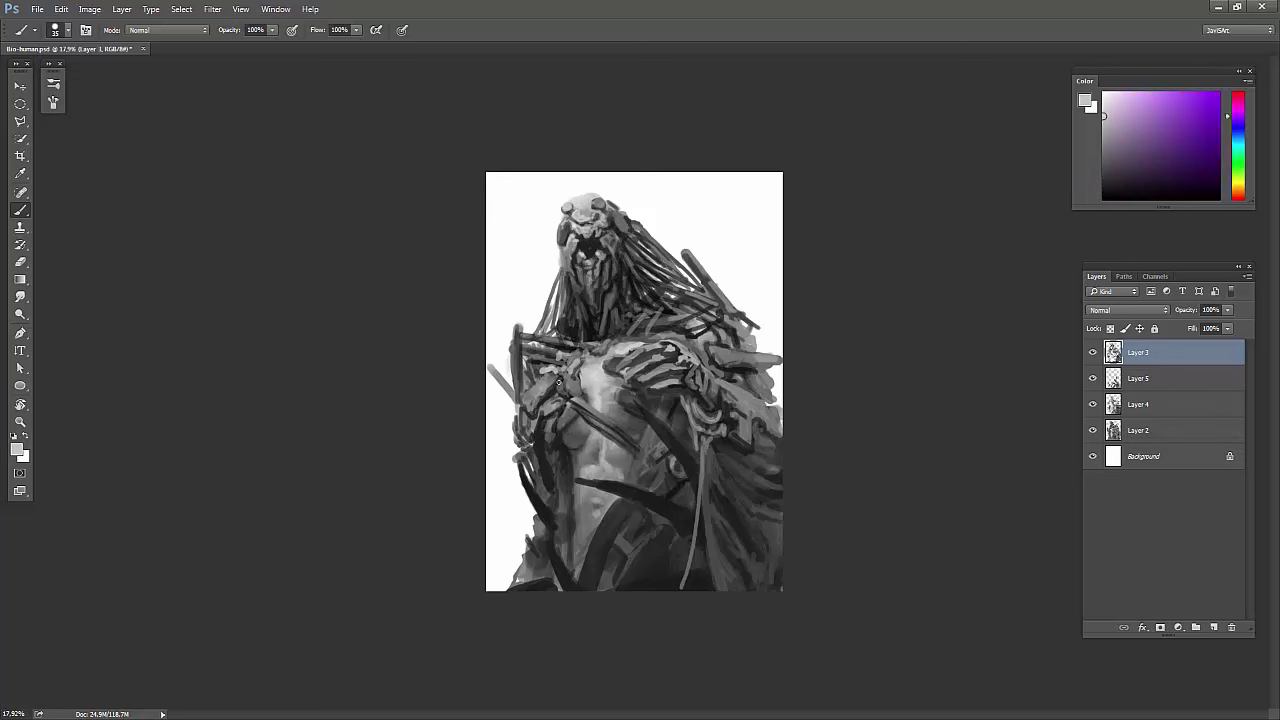
alt+click(565, 303)
alt+click(607, 281)
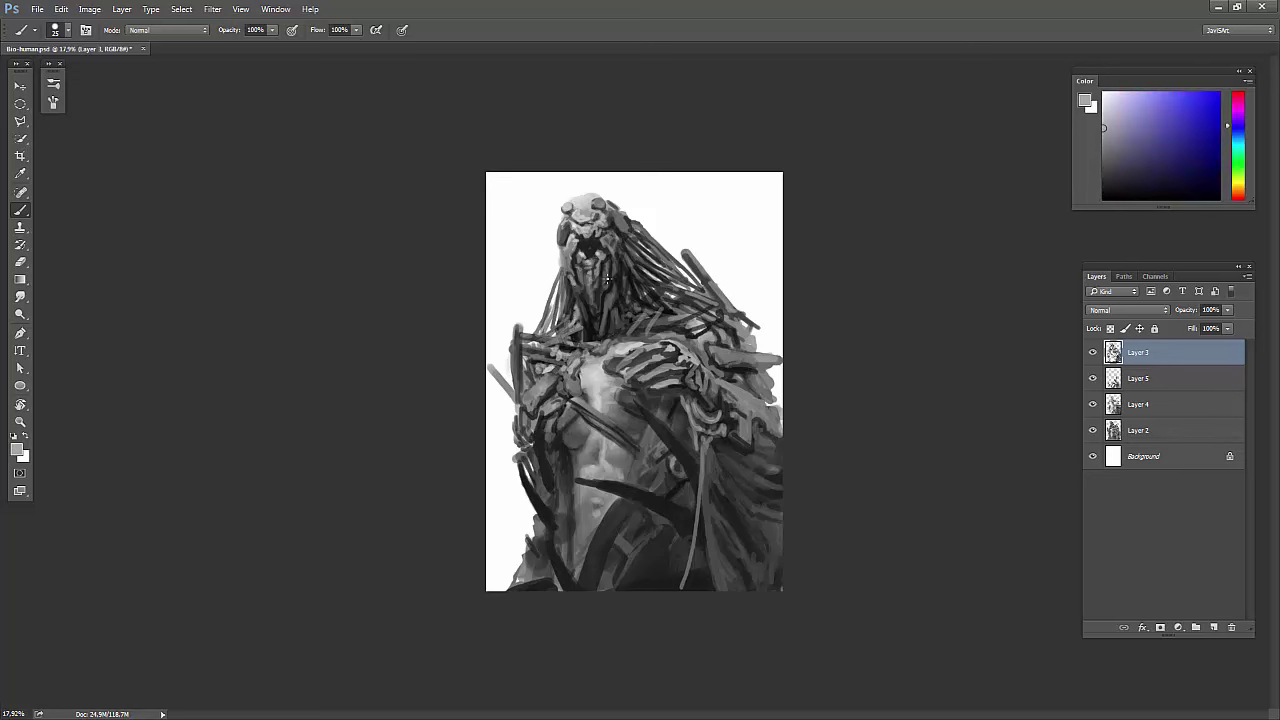
alt+click(579, 438)
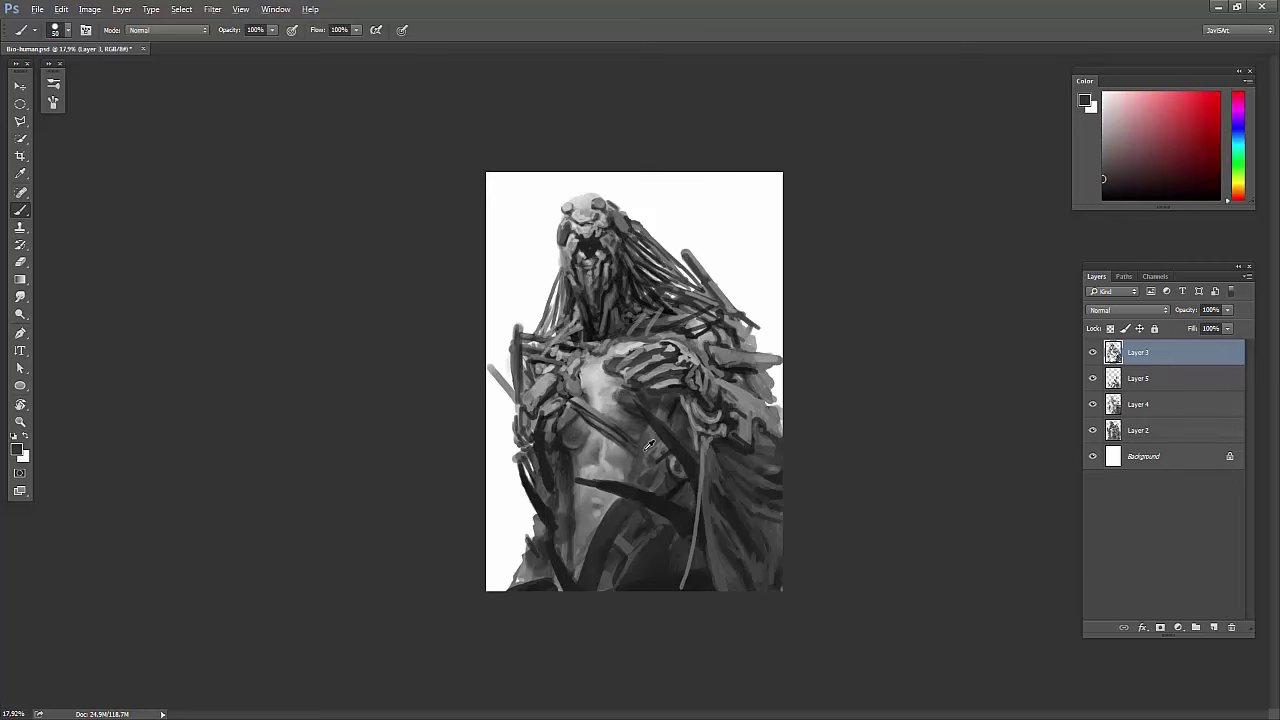
alt+click(629, 386)
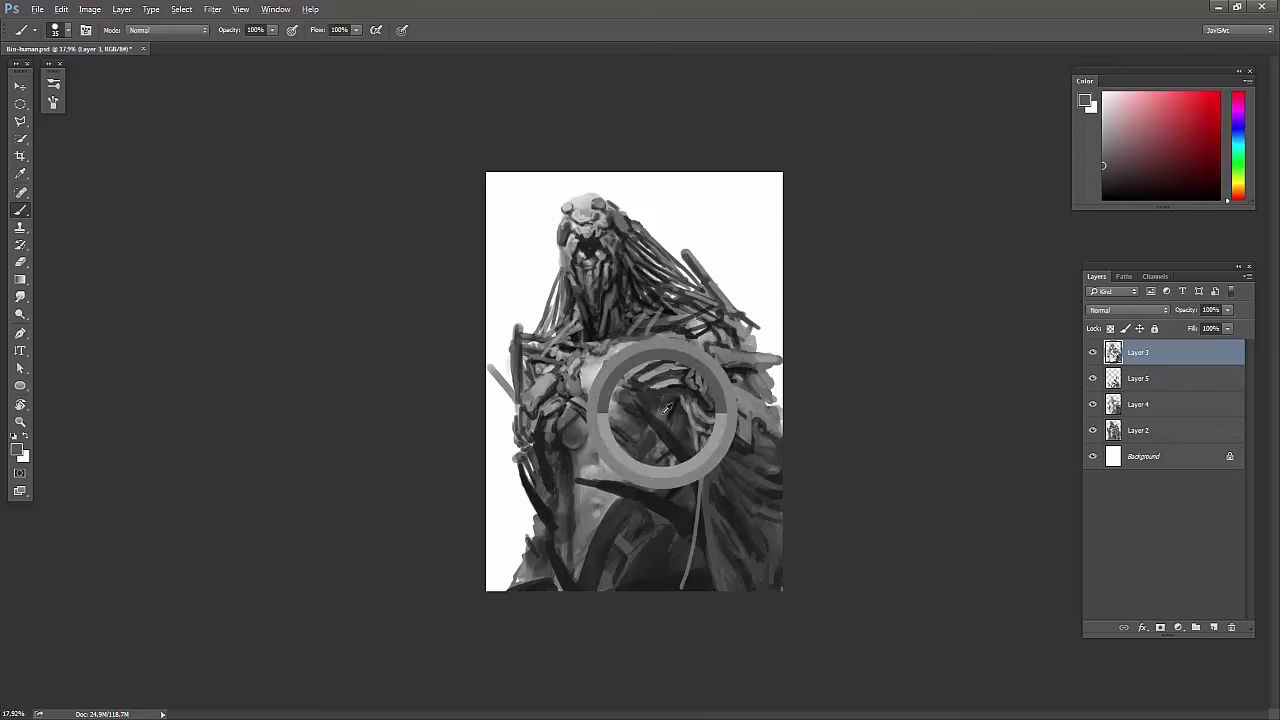
key(h)
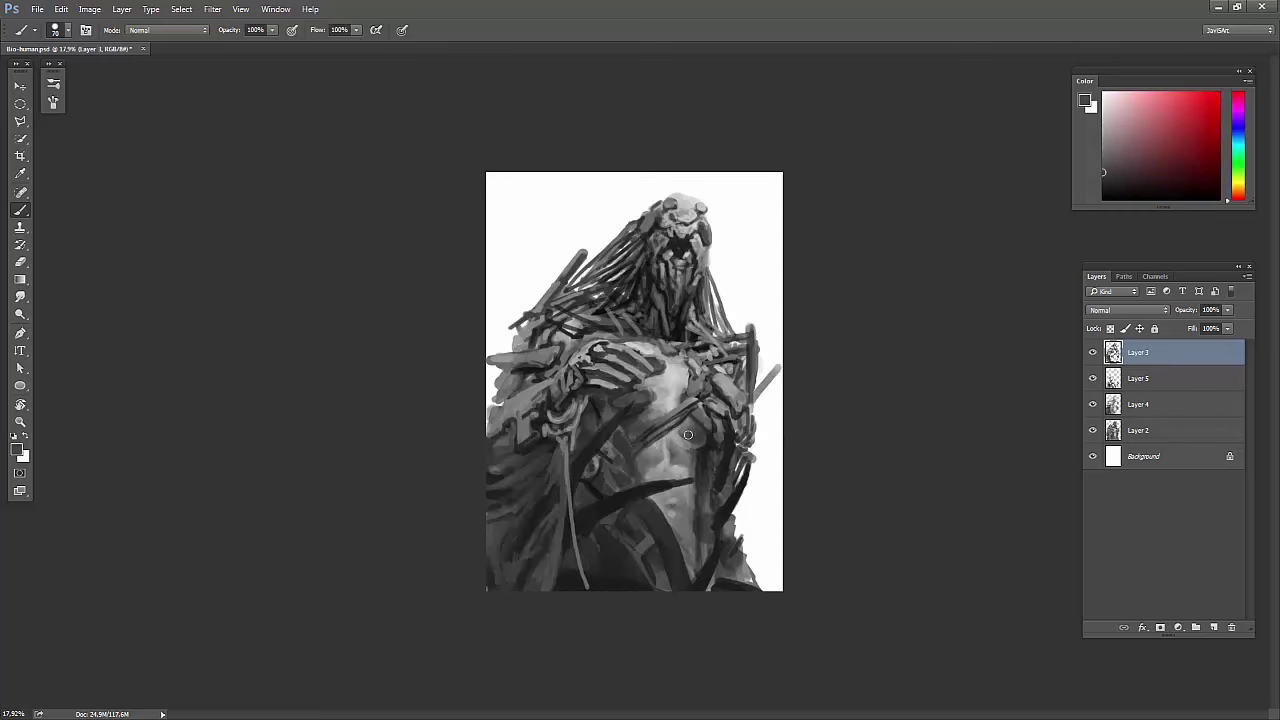
Gather dark and light greys from the chest and lower torso for refining strokes.
alt+click(712, 443)
alt+click(676, 436)
alt+click(674, 438)
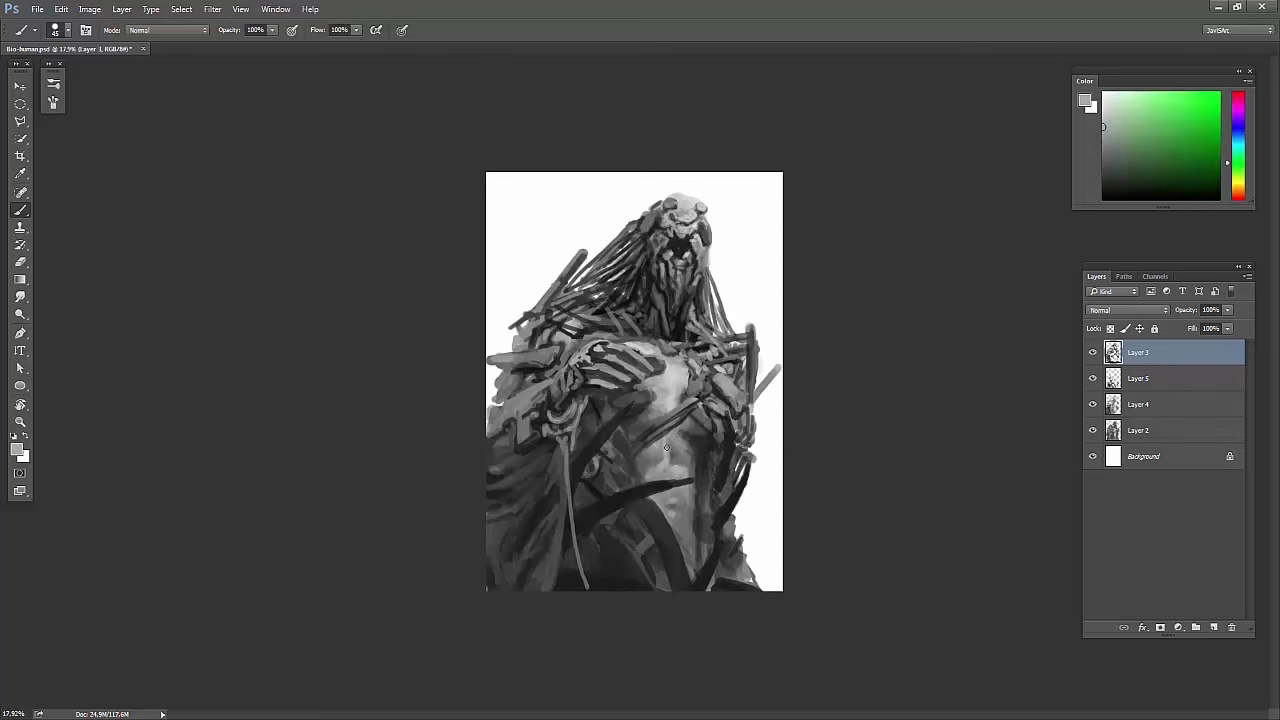
alt+click(672, 440)
alt+click(673, 368)
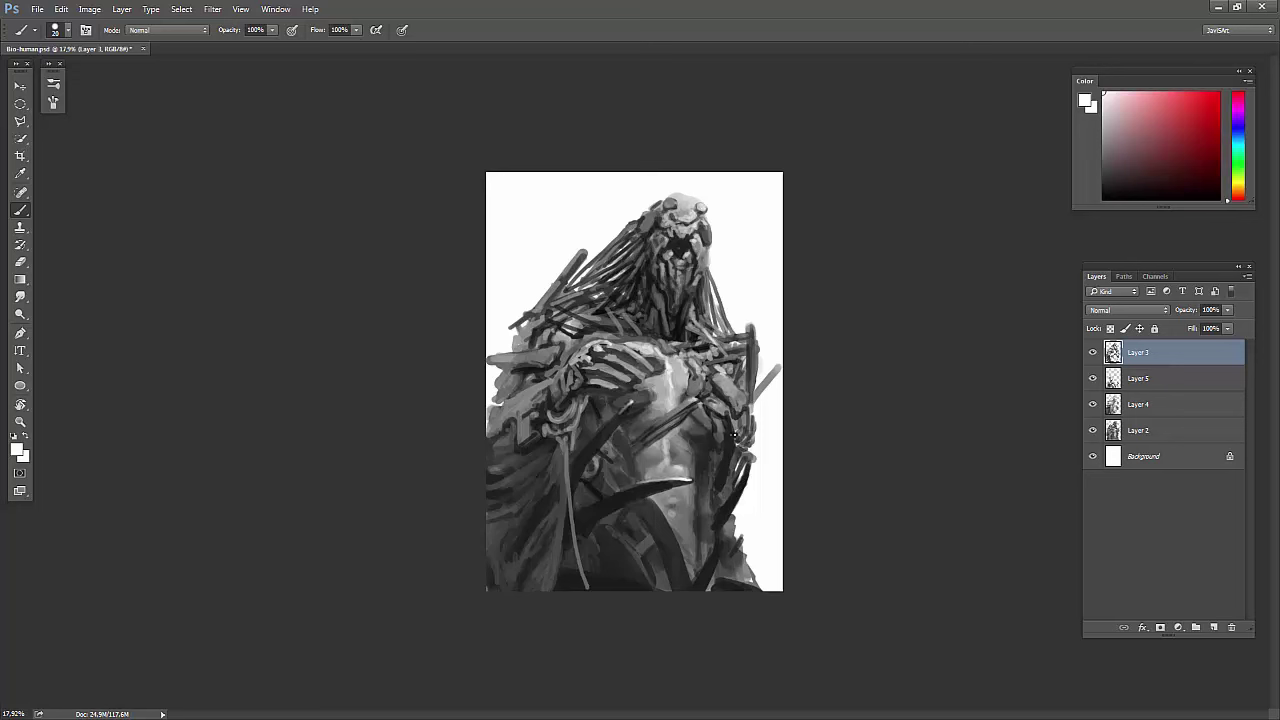
alt+click(604, 514)
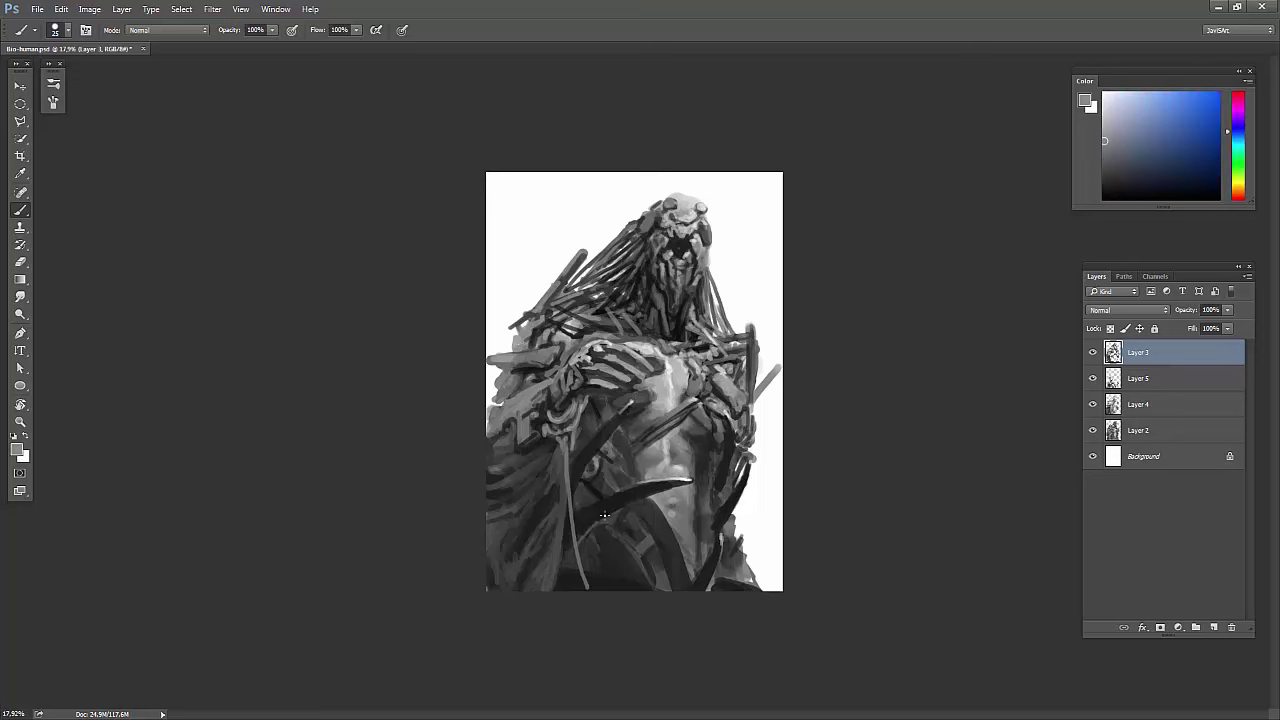
alt+click(720, 510)
alt+click(687, 497)
alt+click(712, 507)
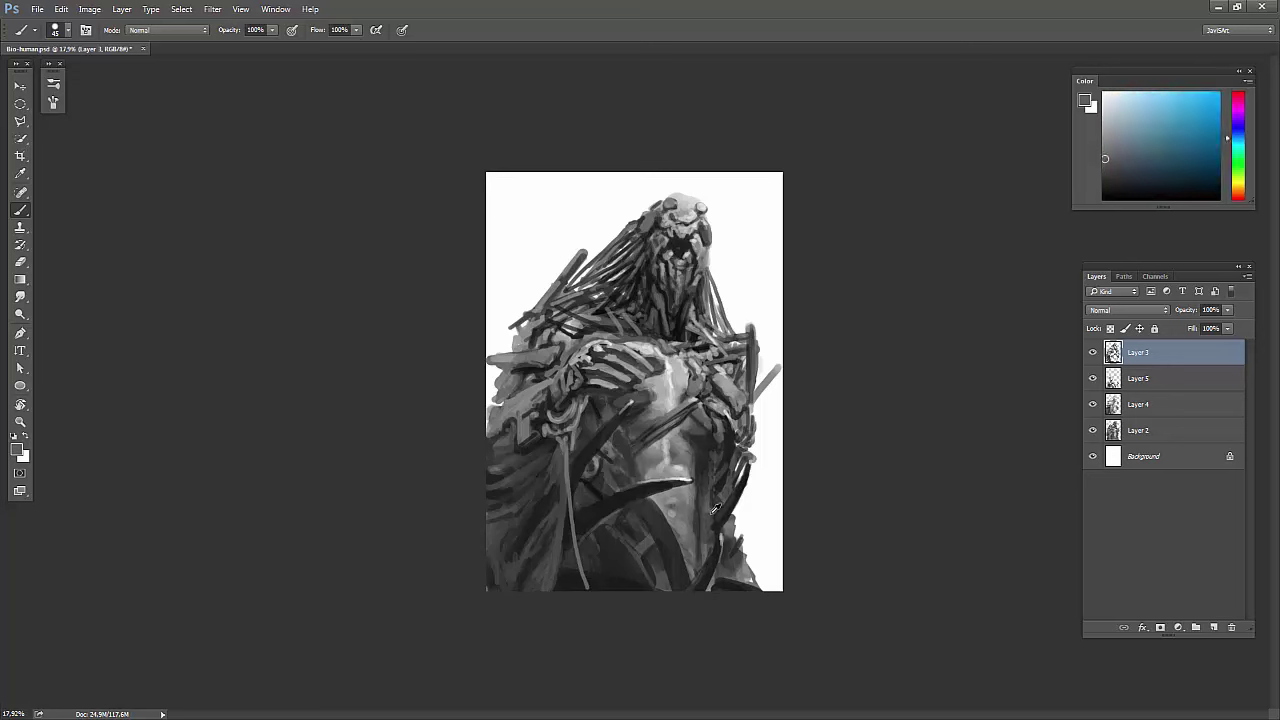
alt+click(558, 518)
alt+click(605, 427)
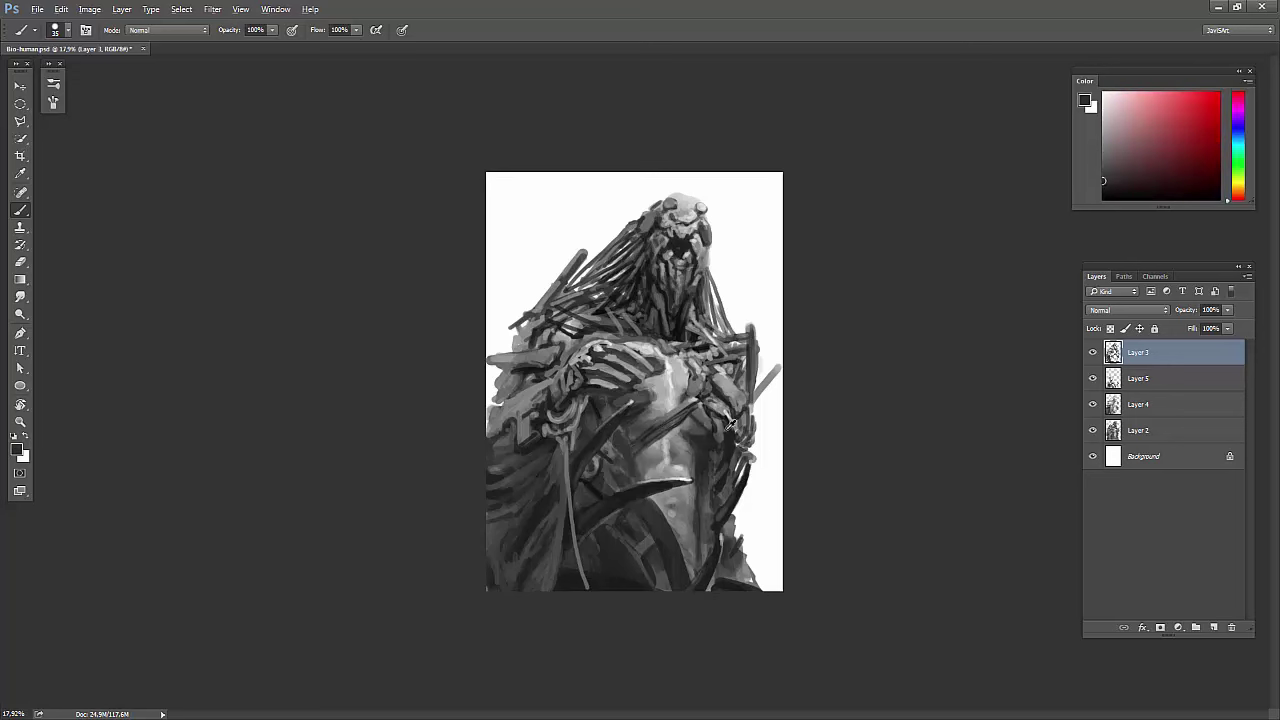
alt+click(617, 457)
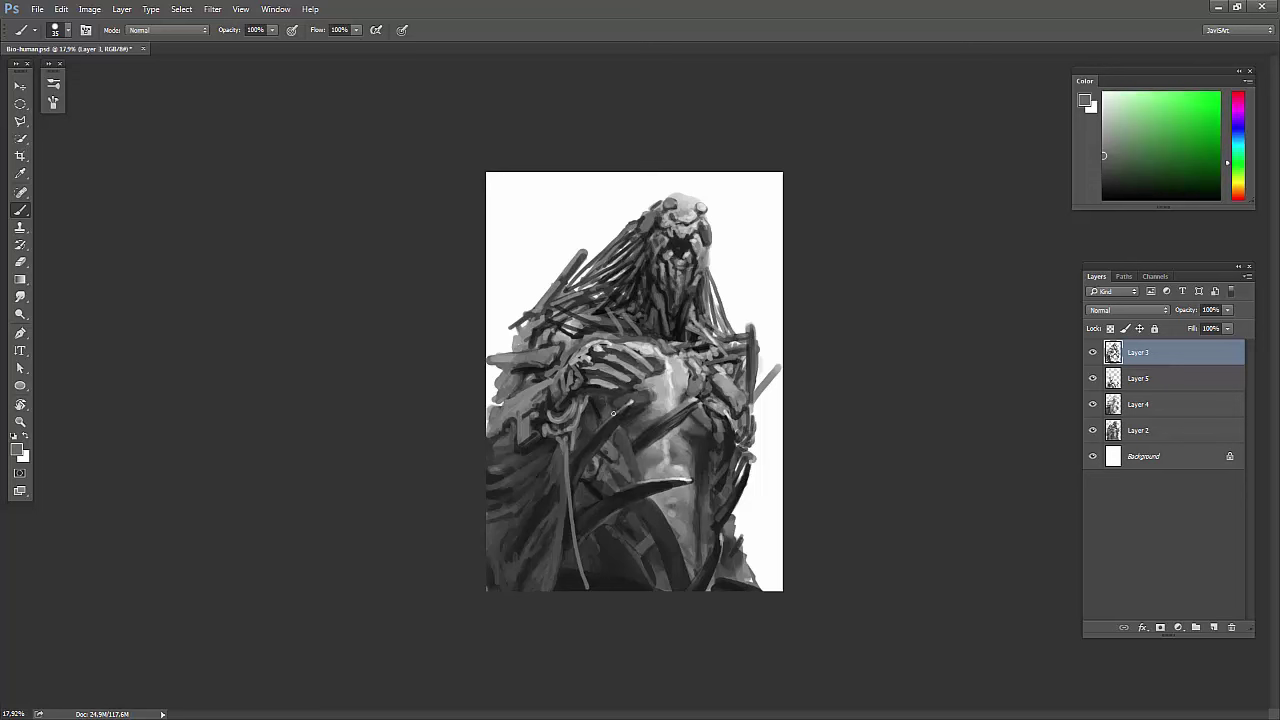
Pick dark and light greys from the head and a grey from the chest.
alt+click(602, 320)
alt+click(681, 268)
alt+click(681, 266)
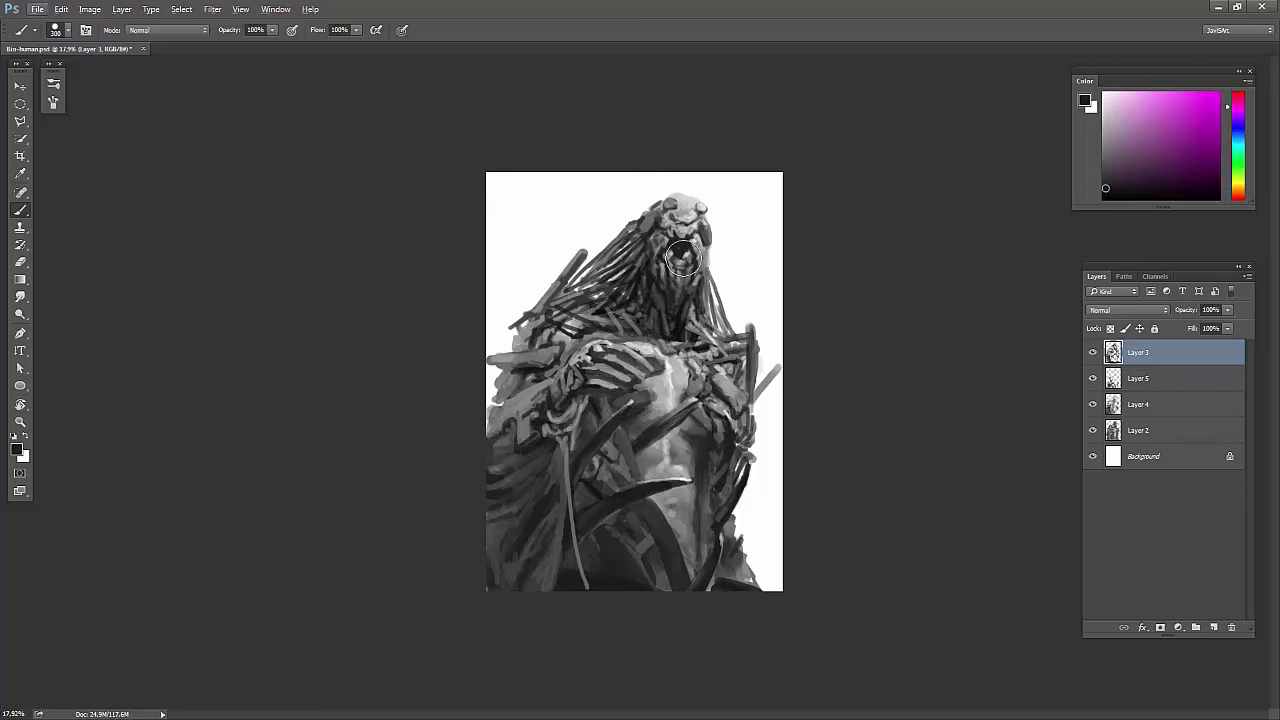
alt+click(652, 291)
alt+click(681, 297)
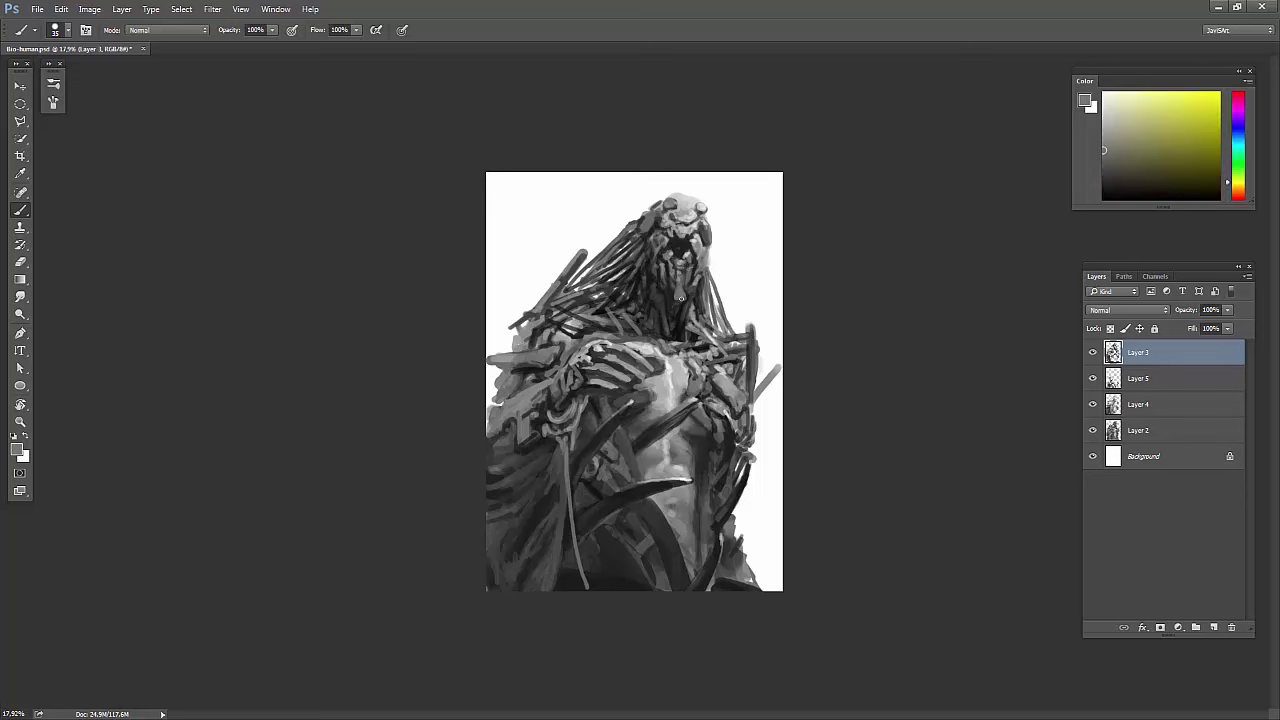
alt+click(696, 160)
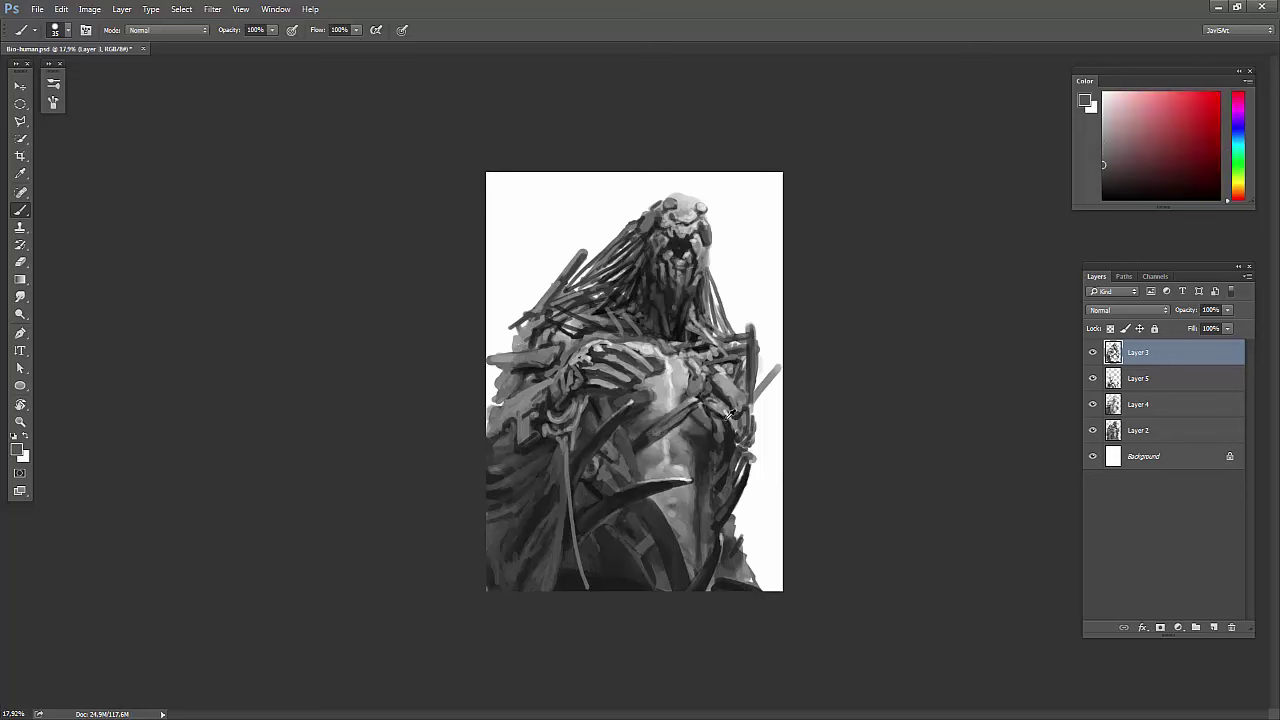
alt+click(666, 428)
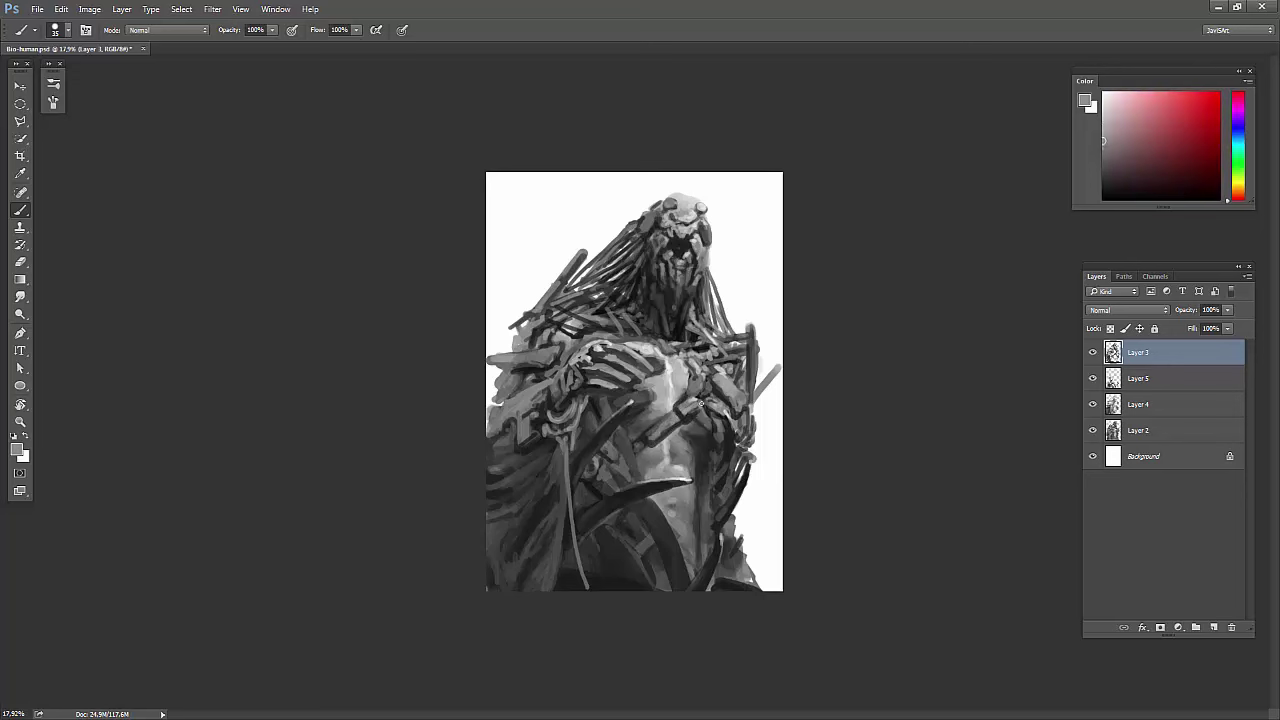
Flip the canvas back and merge the visible painting onto a new layer.
key(h)
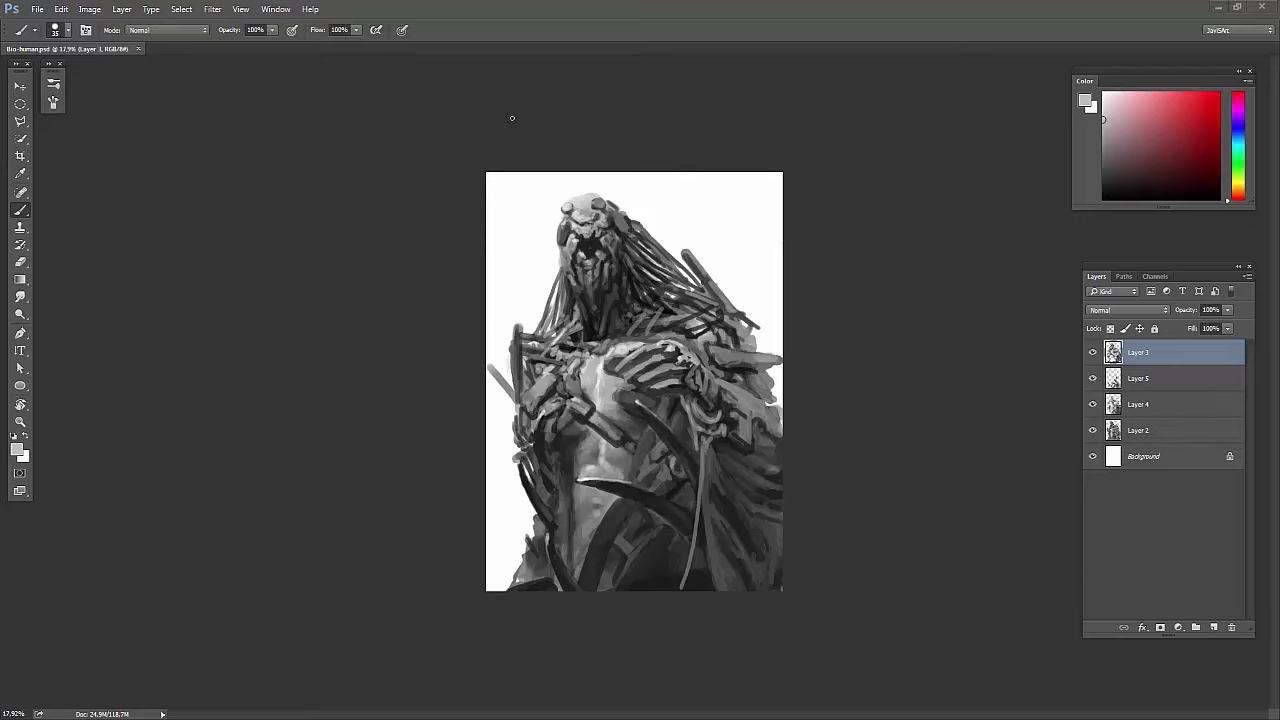
key(h)
key(ctrl+alt+a)
key(ctrl+e)
key(ctrl+j)
Copy the shoulder armour piece to its own layer and stretch and warp it outward.
key(l)
click(763, 310)
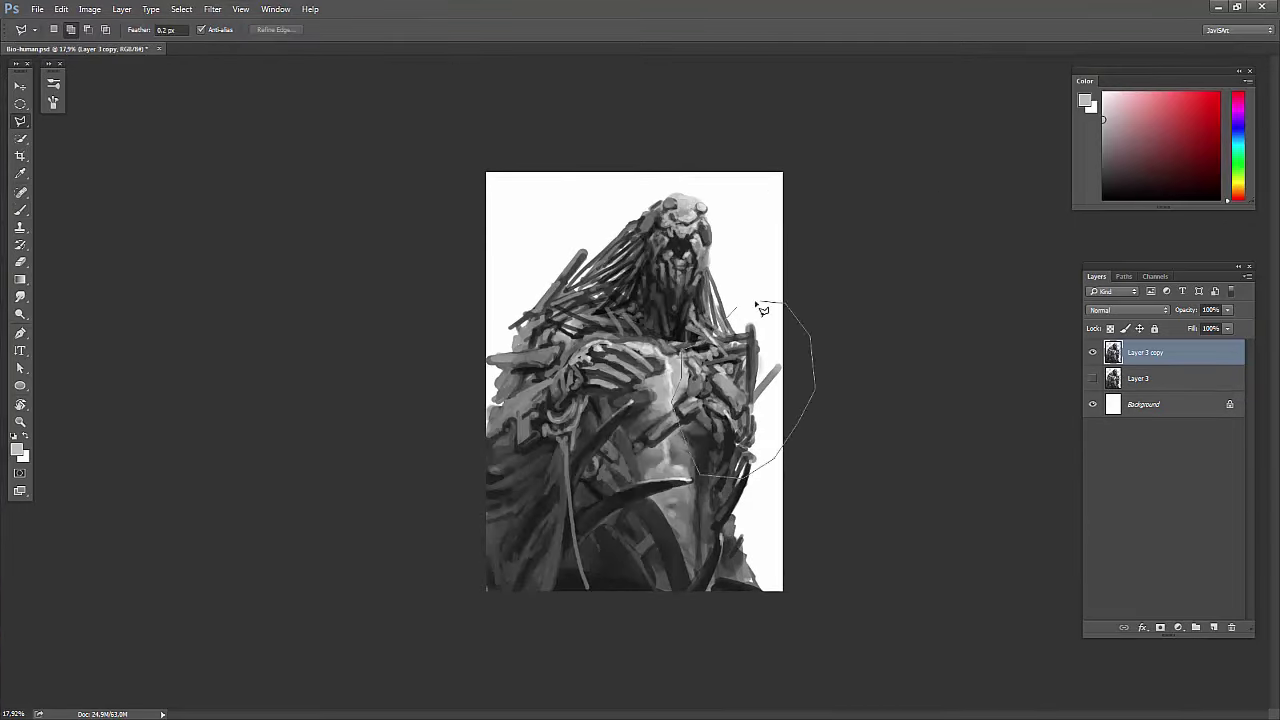
click(763, 310)
key(ctrl+j)
key(ctrl+t)
mouse_move(824, 470)
mouse_down()
mouse_move(841, 434)
mouse_move(741, 388)
mouse_up()
right_click(818, 316)
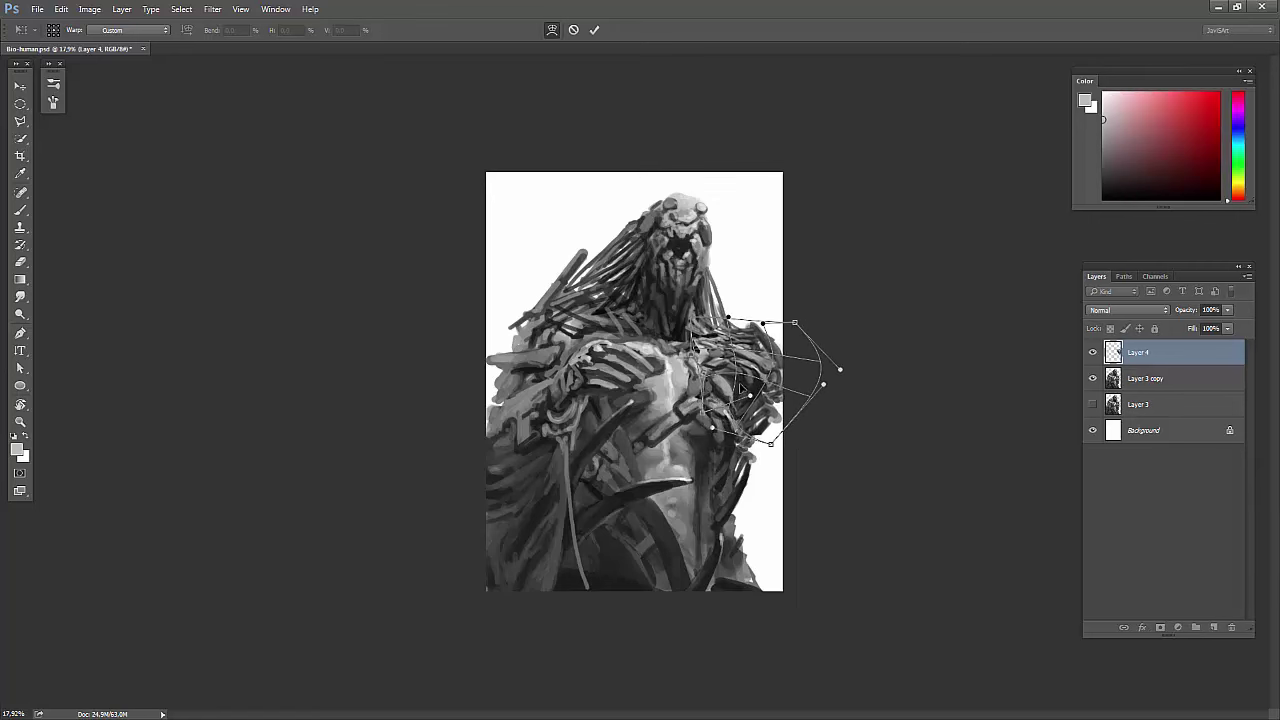
key(Return)
Copy a chest section from the merged layer and warp it into a new shape.
key(alt+bracketleft)
drag(700, 335, 712, 342)
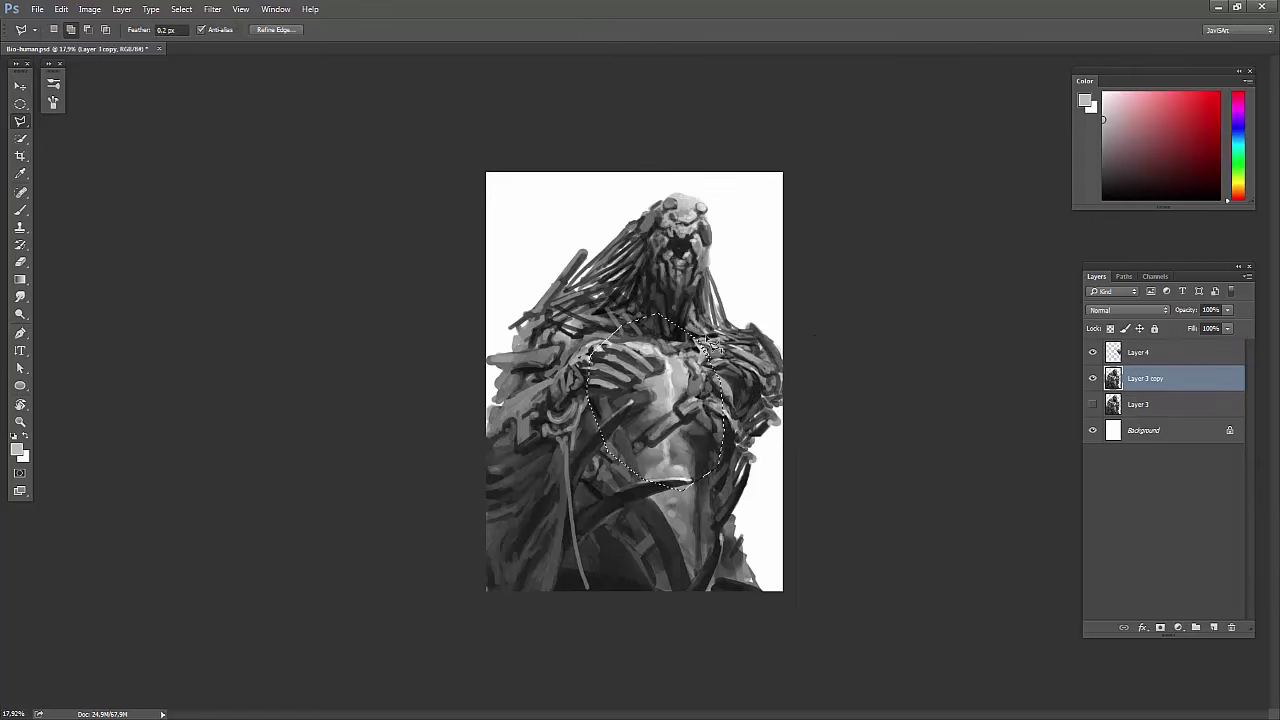
key(ctrl+j)
key(ctrl+t)
drag(666, 446, 634, 460)
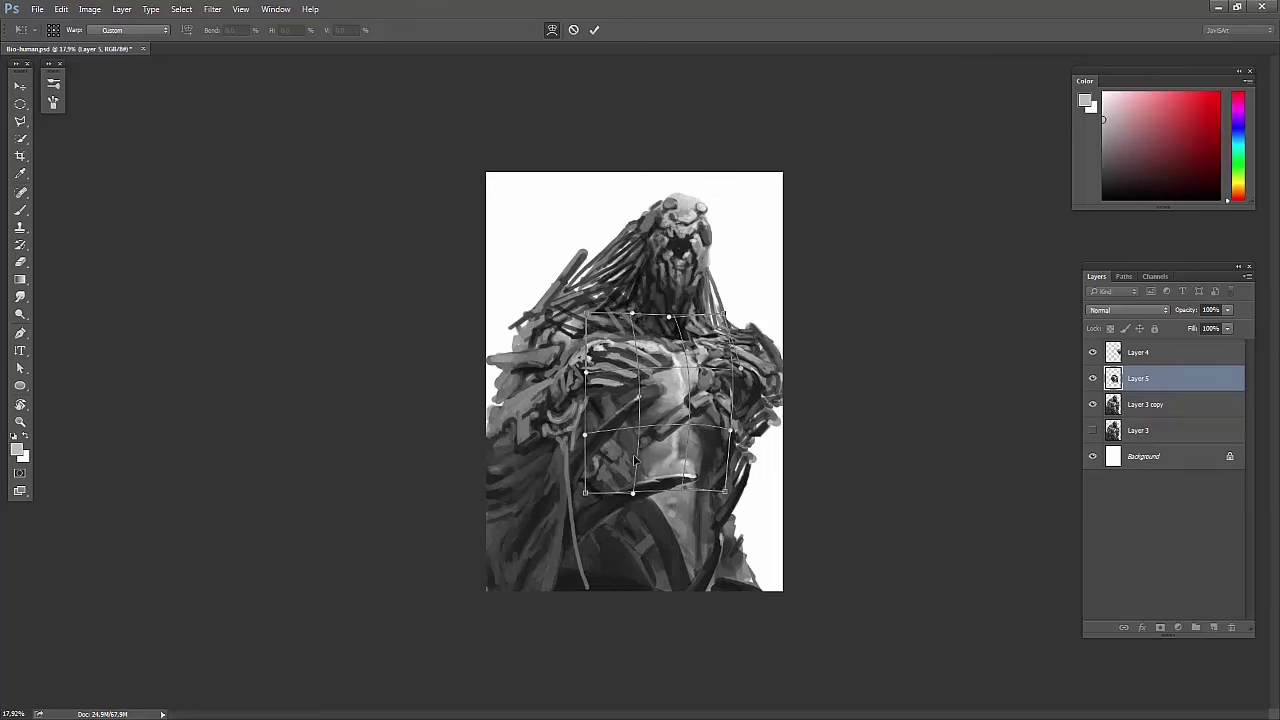
key(Return)
Hide the warped chest Layer 5 and copy the outlined lower chest onto a new layer.
key(e)
right_click(640, 472)
key(Escape)
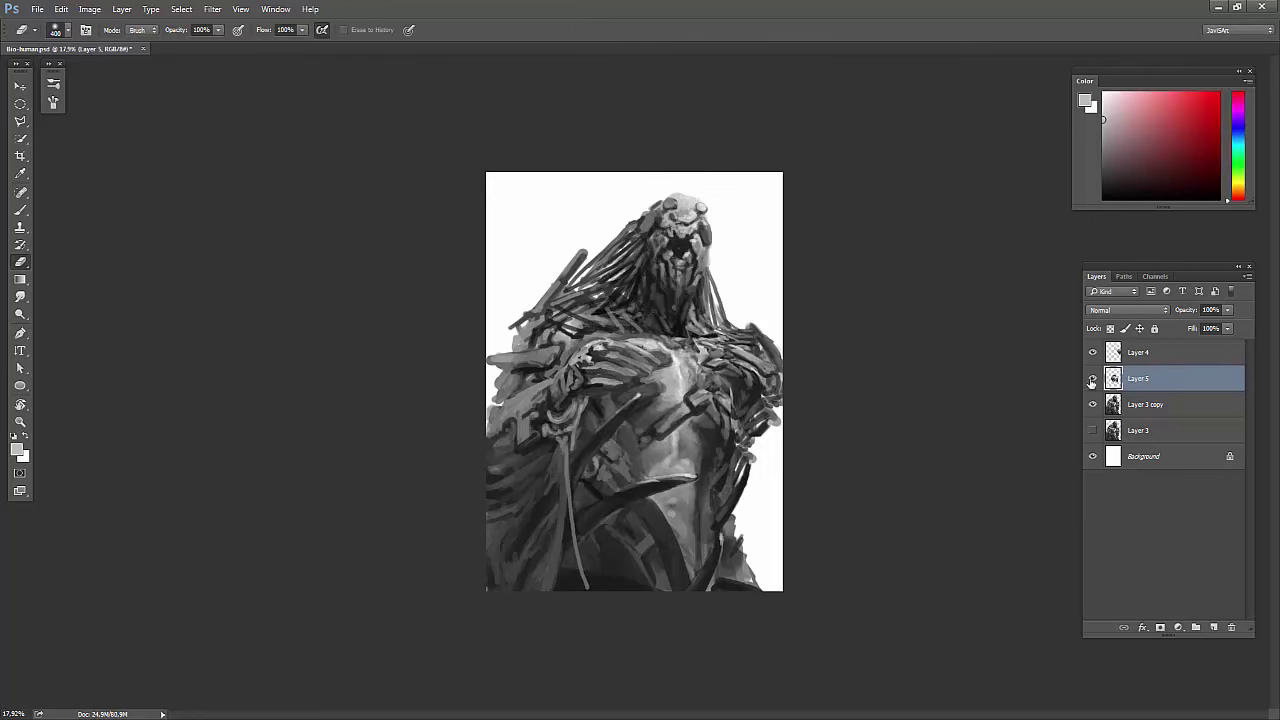
click(1092, 380)
key(l)
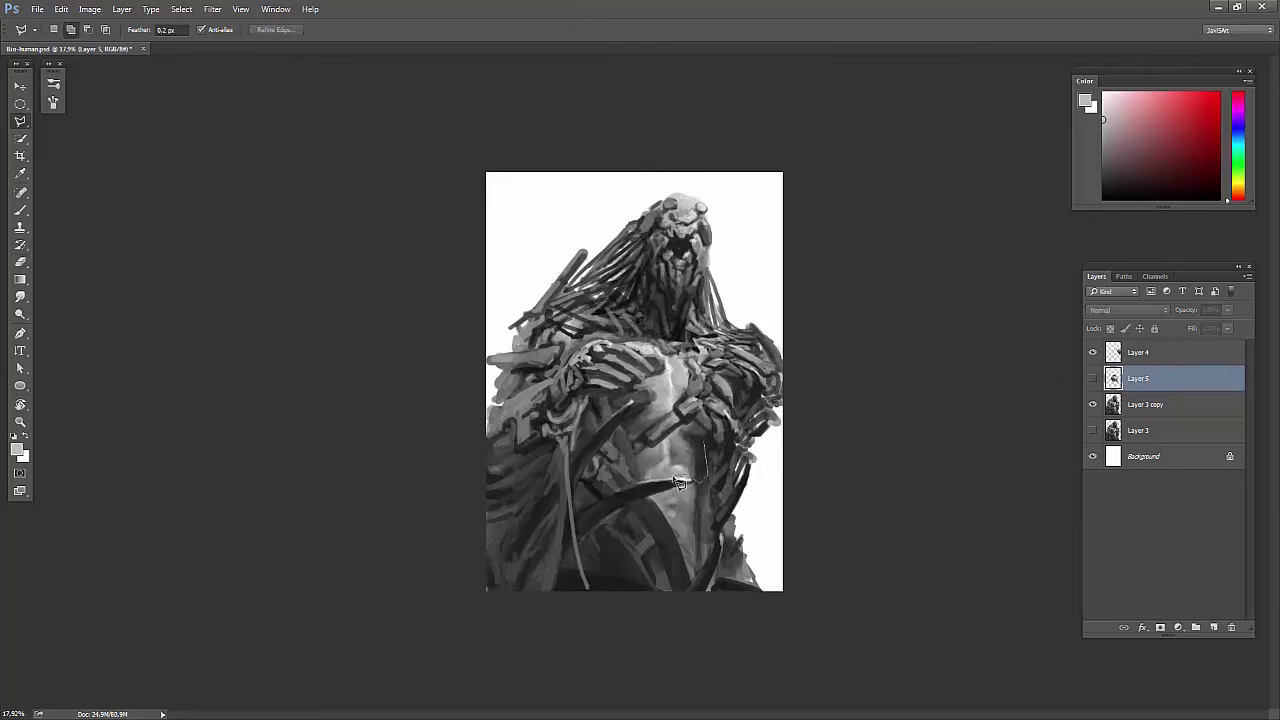
double_click(678, 483)
key(ctrl+j)
key(v)
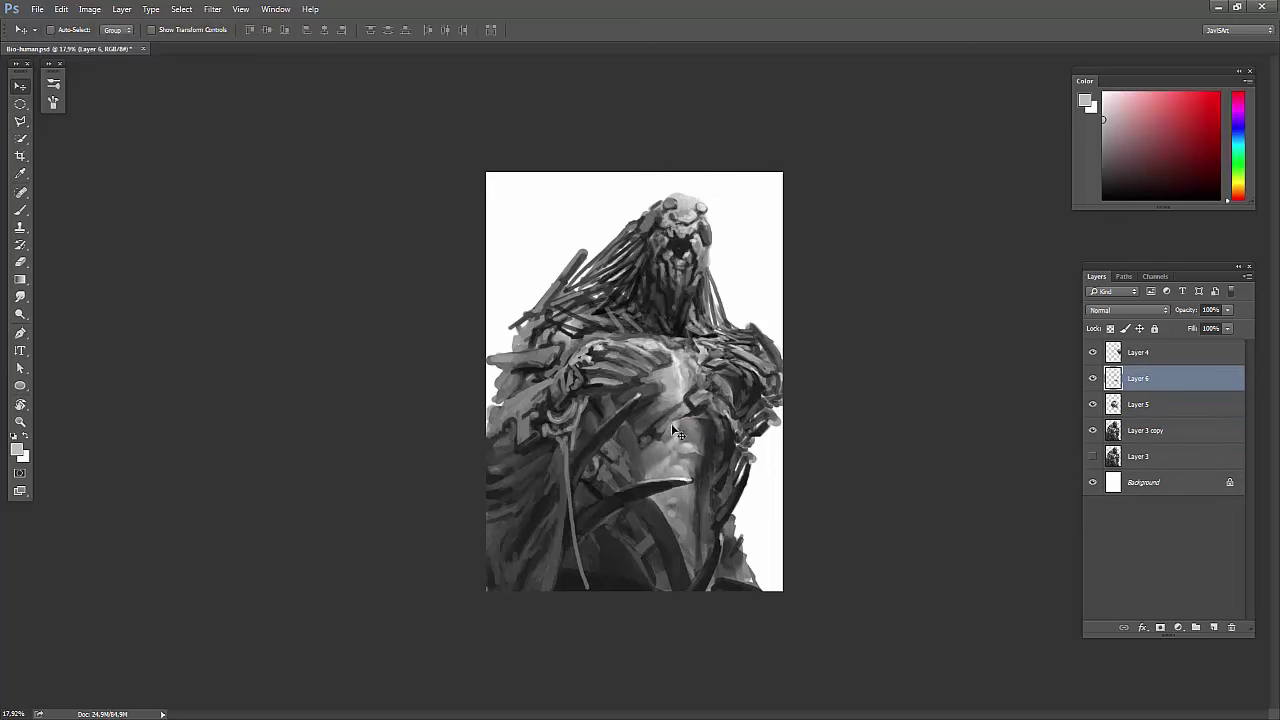
key(e)
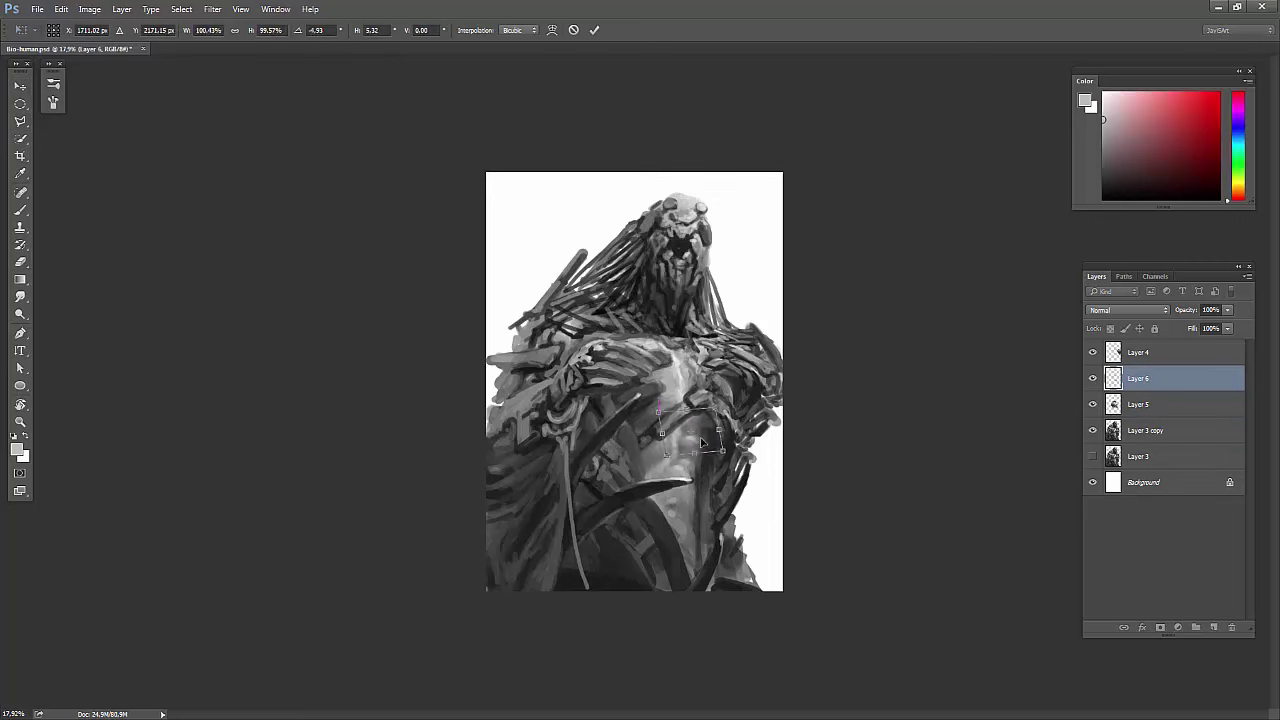
On the mirrored canvas, copy the spiky plates above the shoulder and stretch and rotate them.
key(h)
key(l)
click(863, 234)
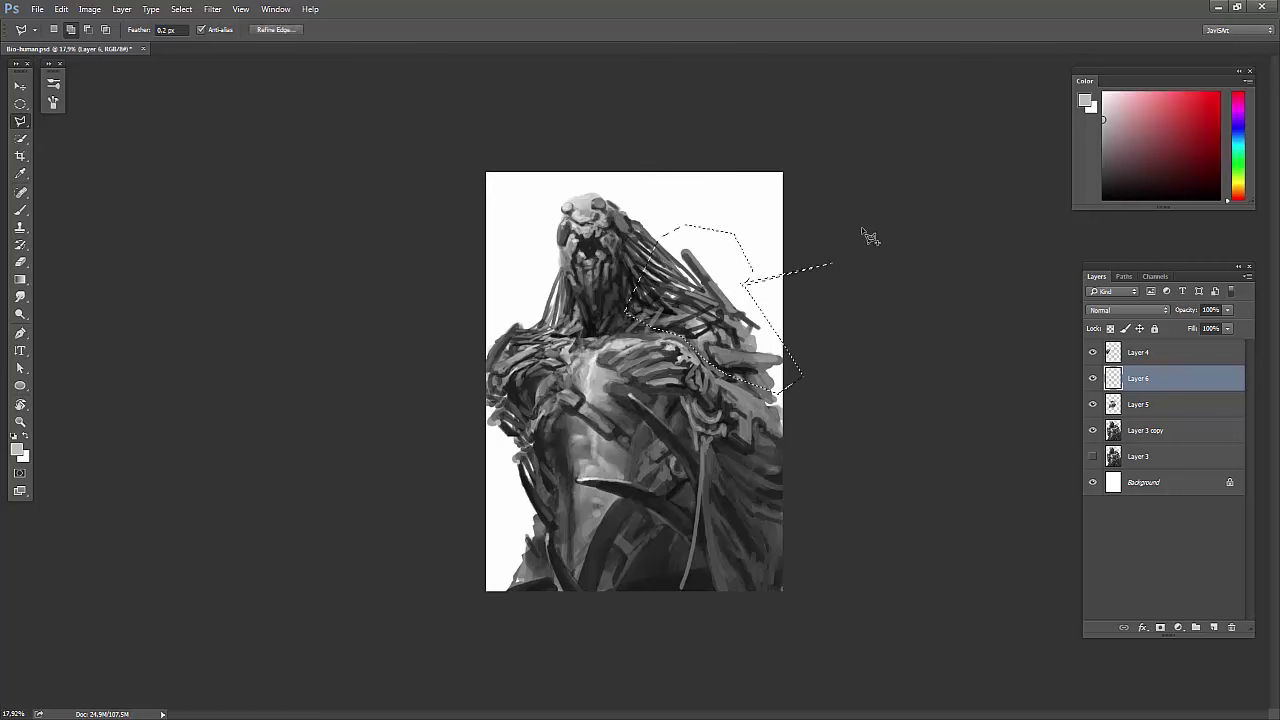
key(alt+bracketleft)
key(alt+bracketleft)
key(ctrl+j)
key(ctrl+t)
drag(786, 313, 829, 331)
drag(626, 241, 906, 484)
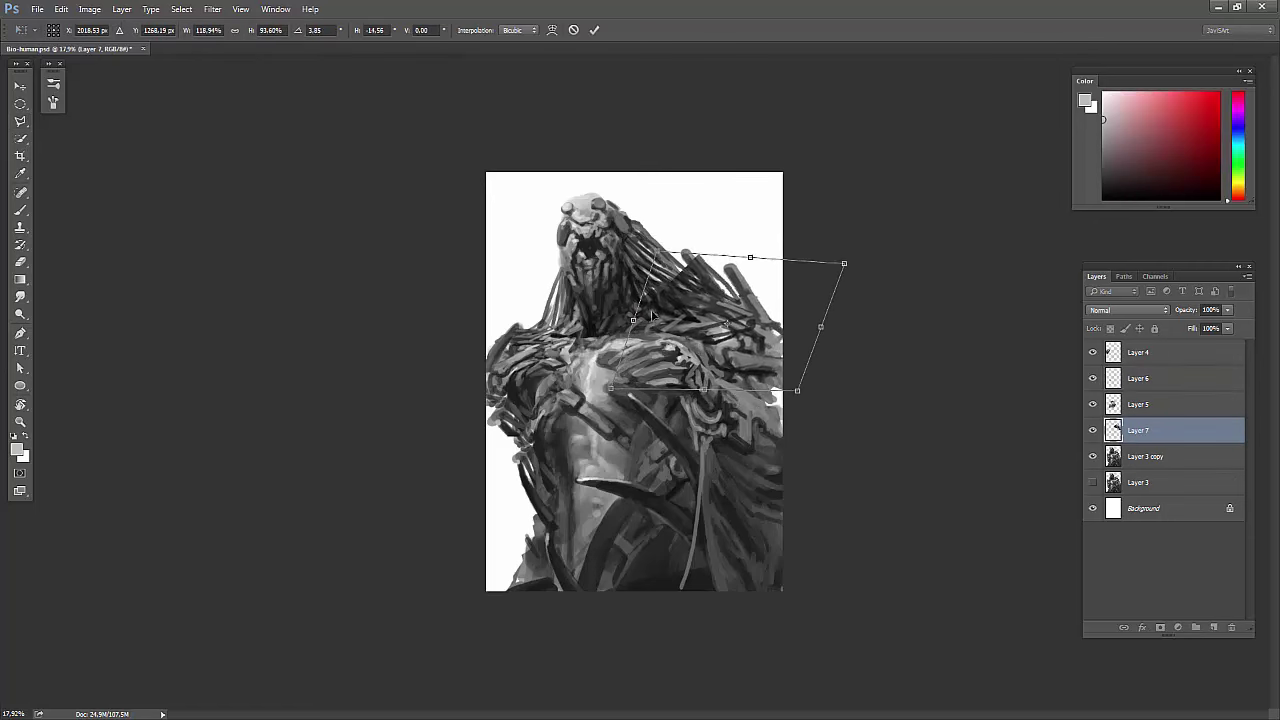
key(Return)
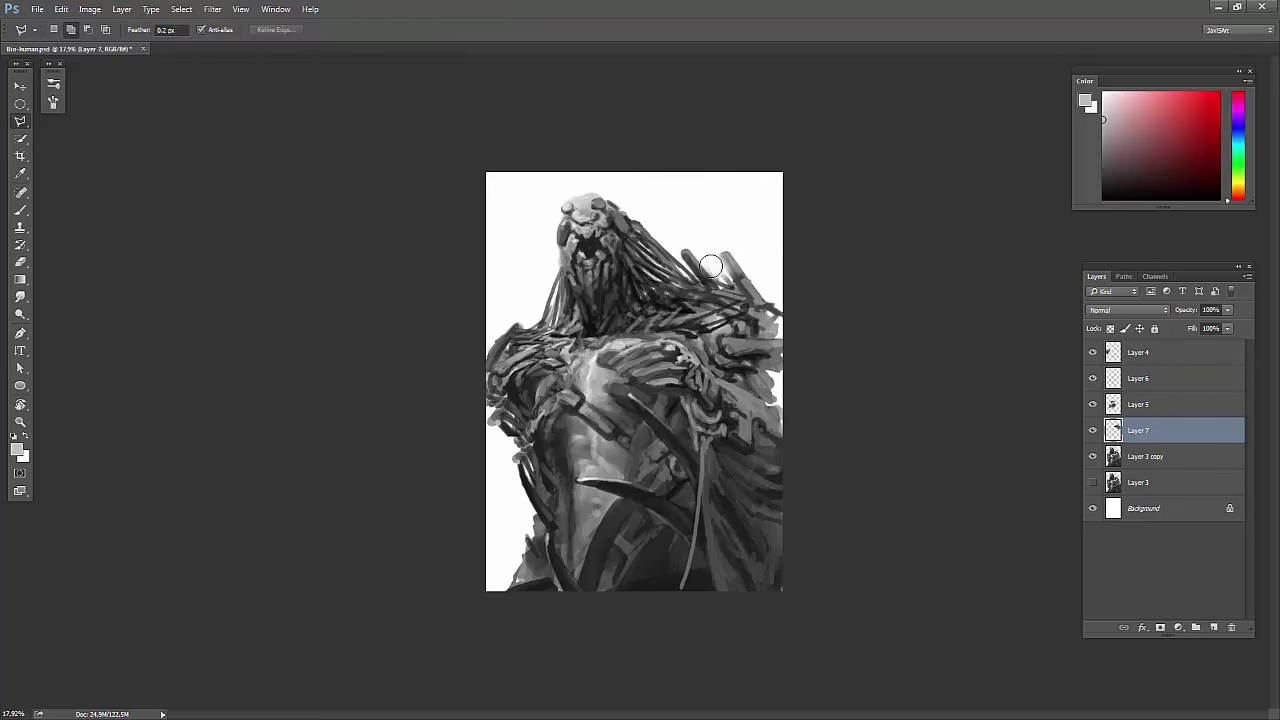
Paint over the stray spikes above the shoulder, select Layer 3 copy, and flip back.
key(b)
drag(697, 276, 751, 240)
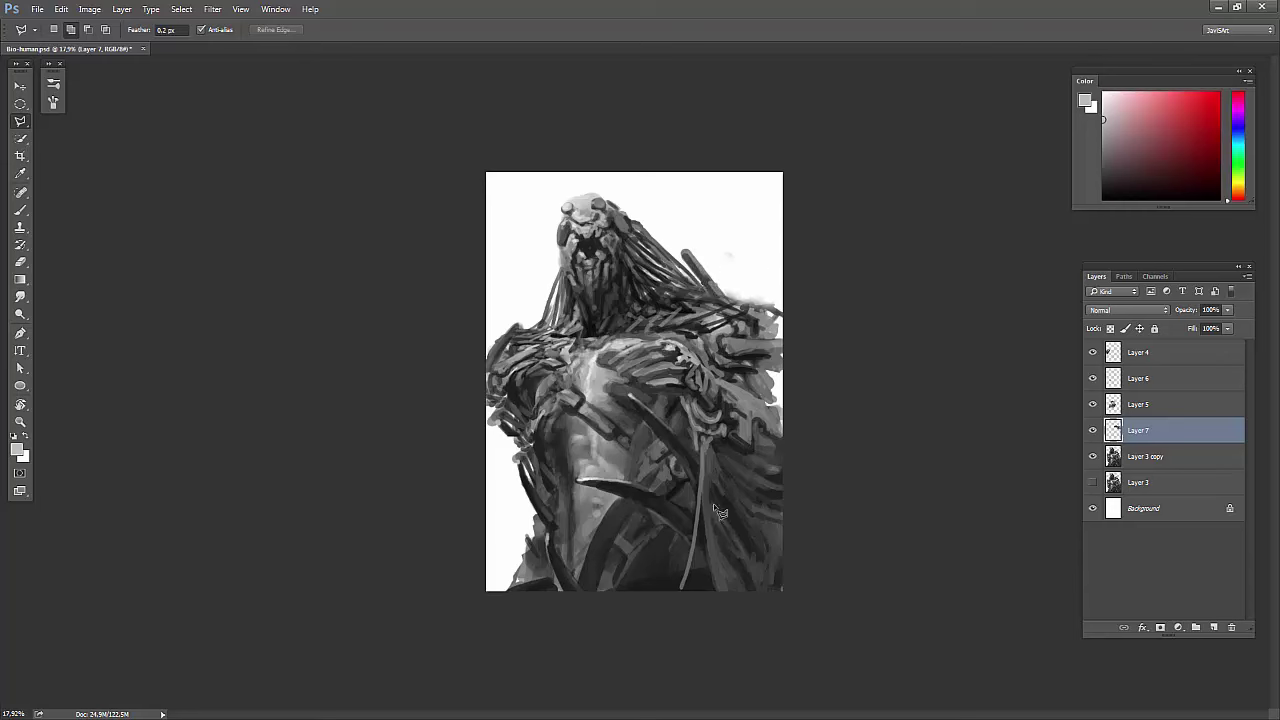
key(b)
key(e)
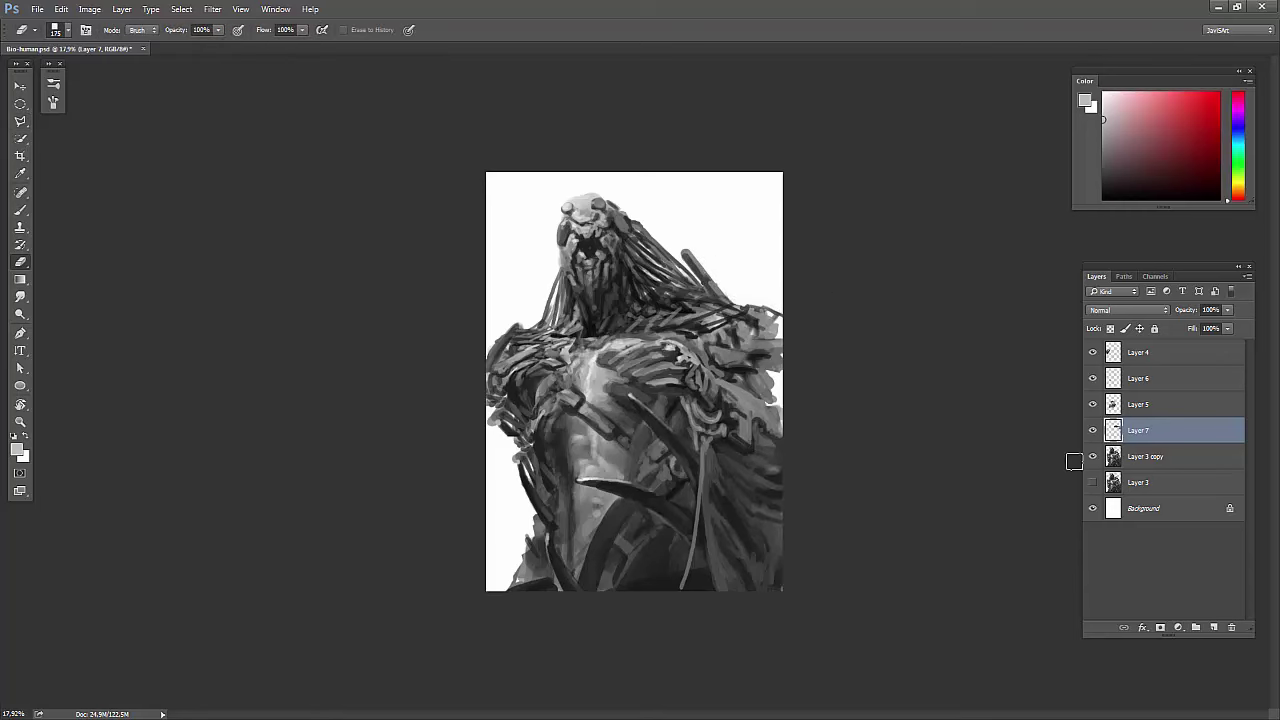
click(1140, 456)
key(h)
right_click(638, 455)
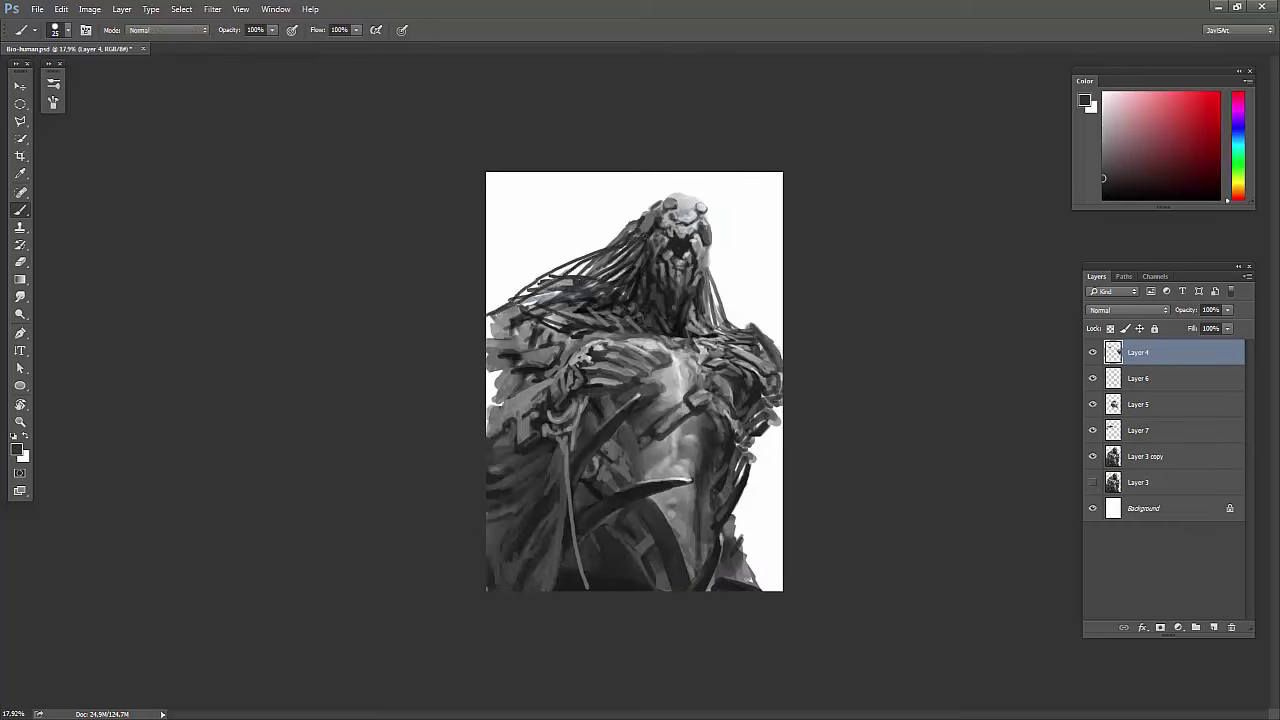
Sample greys from the figure and paint lighter patches on the left shoulder.
alt+click(514, 297)
drag(525, 292, 492, 306)
alt+click(529, 337)
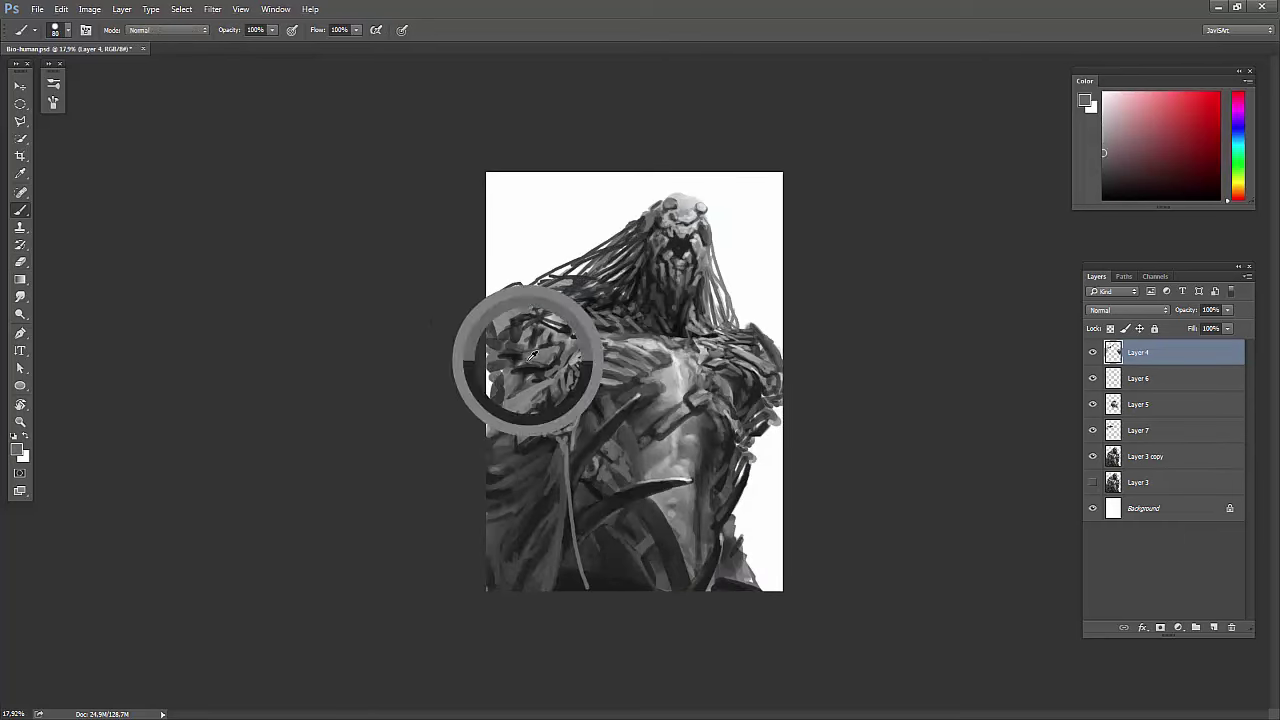
alt+click(536, 257)
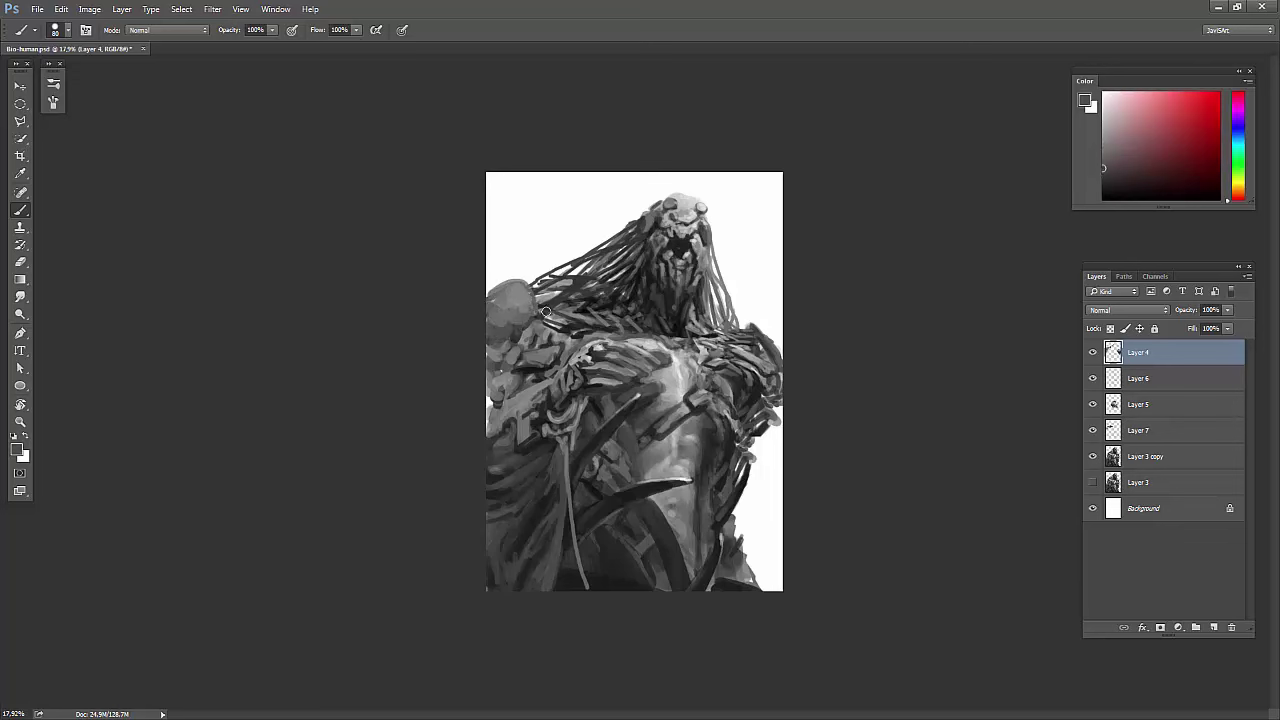
mouse_move(540, 325)
mouse_down()
mouse_move(513, 284)
mouse_move(540, 305)
mouse_up()
alt+click(500, 410)
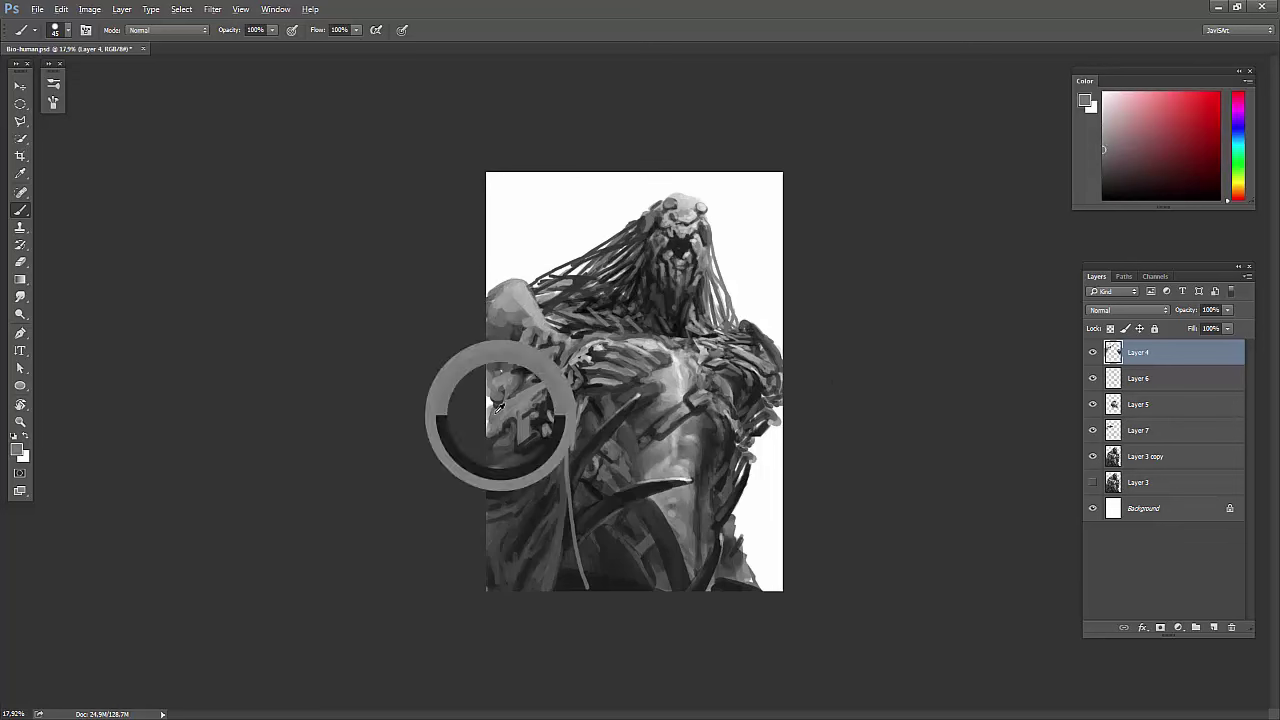
alt+click(527, 370)
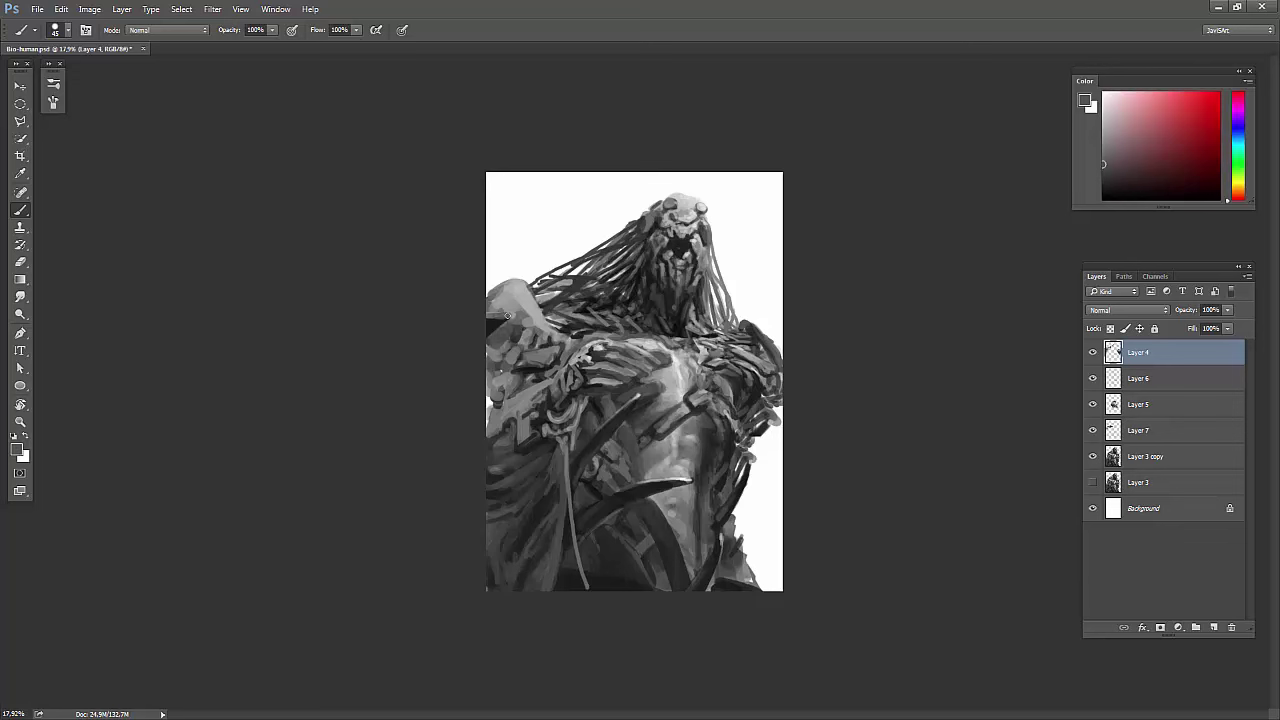
alt+click(497, 328)
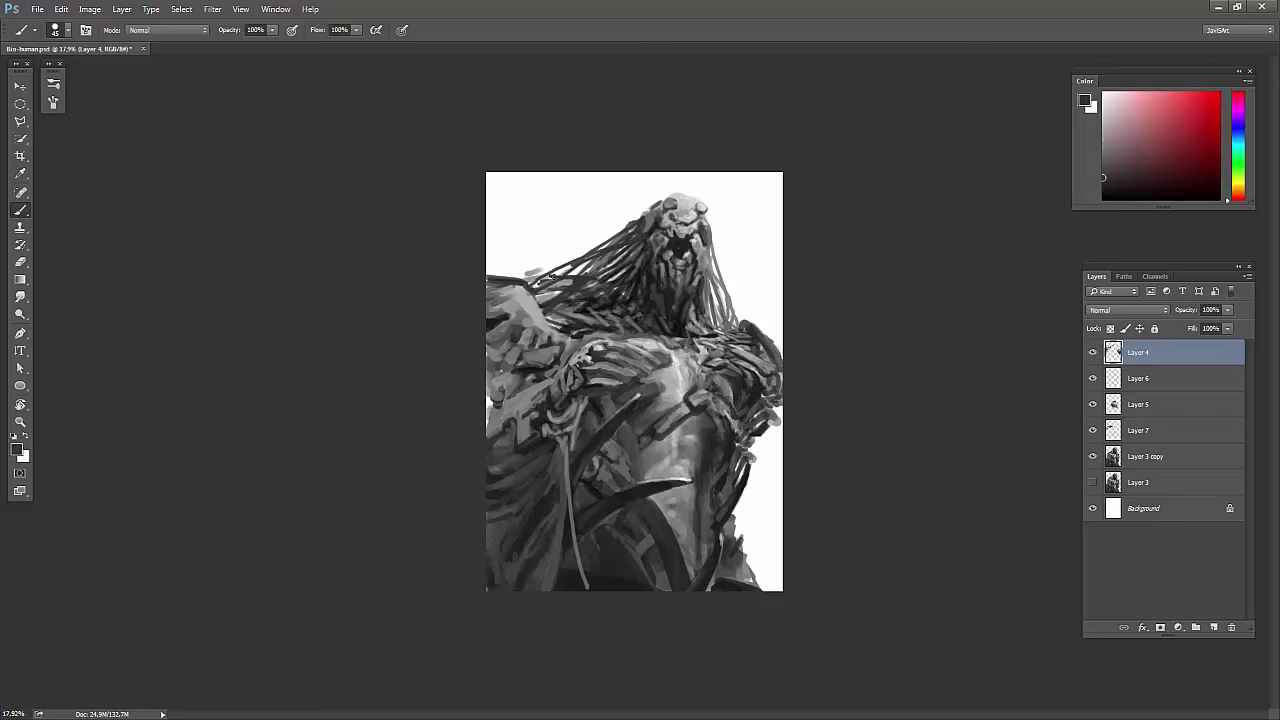
alt+click(502, 318)
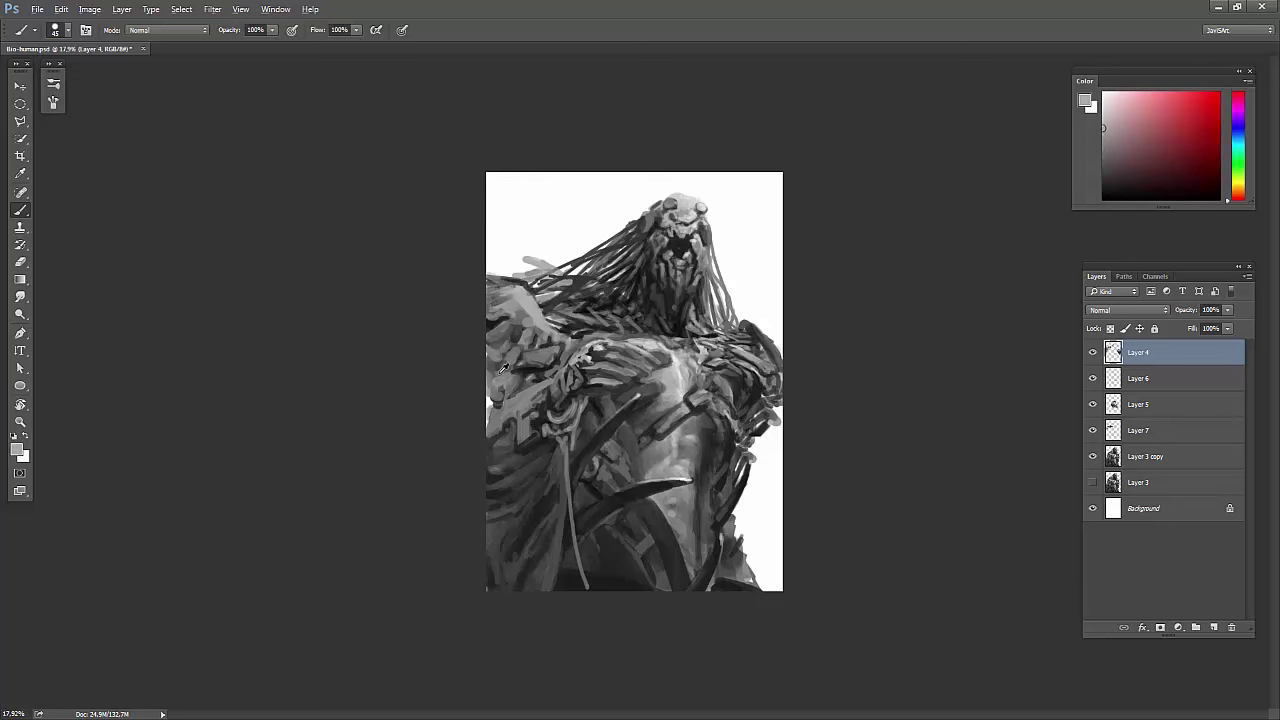
alt+click(512, 398)
alt+click(525, 395)
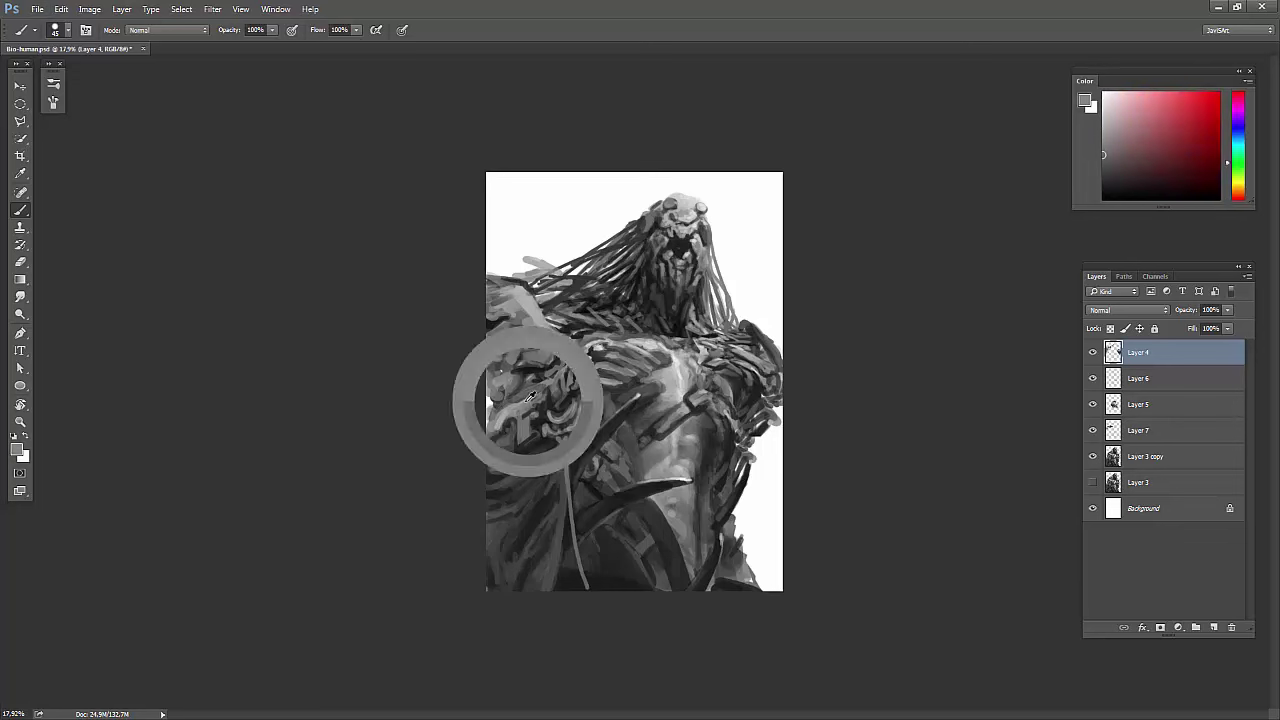
mouse_move(529, 401)
mouse_down()
mouse_move(591, 370)
mouse_move(544, 392)
mouse_up()
Add a new layer above Layer 3 and paint light grey strokes at the top-left.
click(1138, 482)
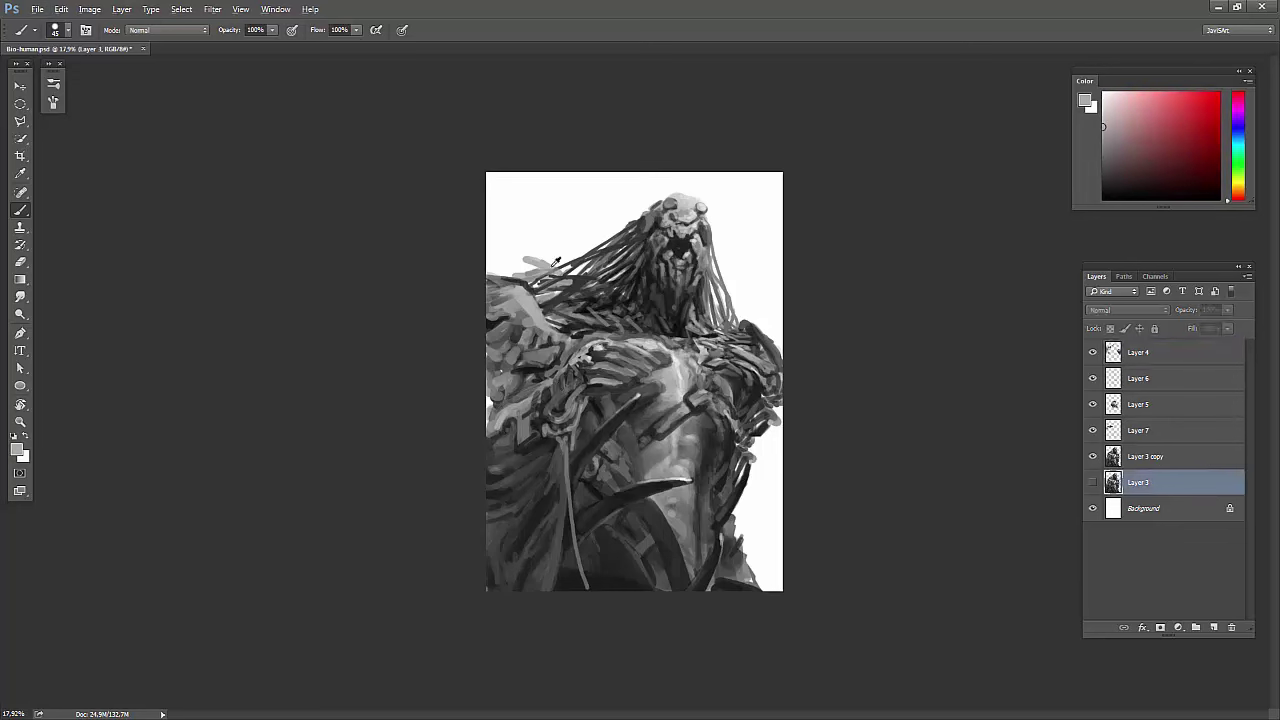
click(1214, 627)
mouse_move(556, 262)
mouse_down()
mouse_move(490, 230)
mouse_move(688, 180)
mouse_move(500, 245)
mouse_up()
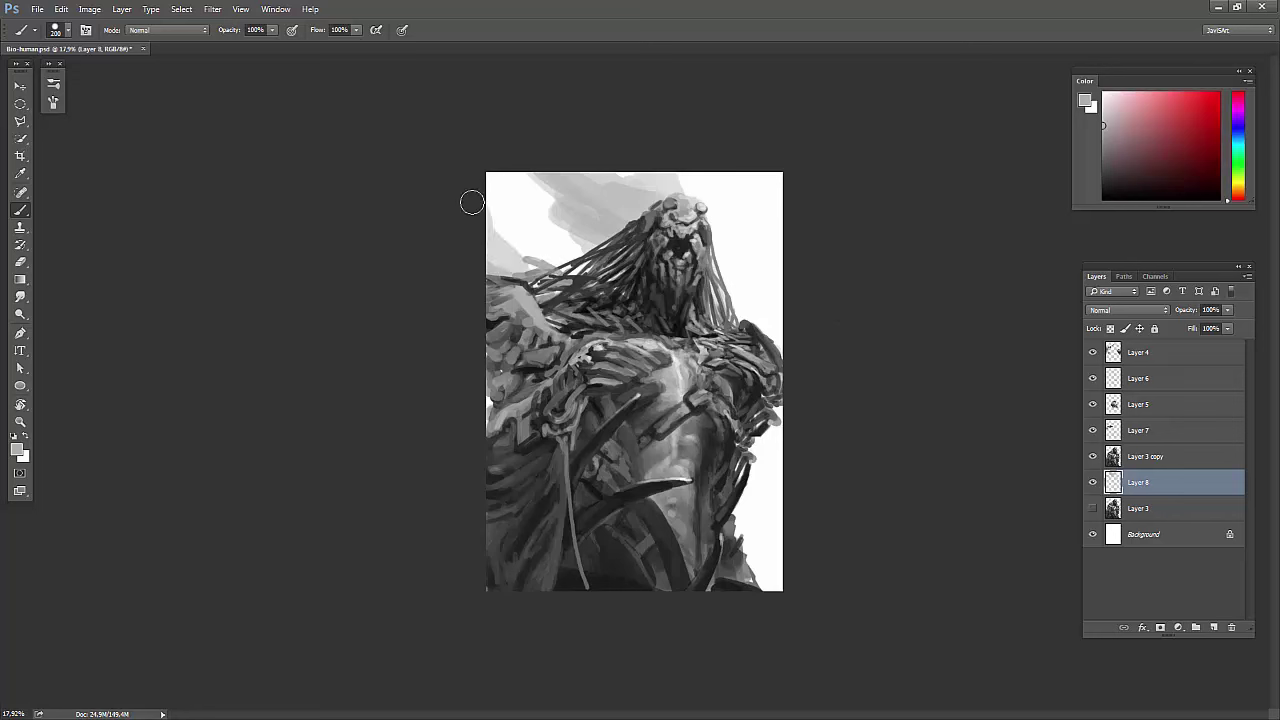
Darken the hair's right edge and paint grey strokes across the white canvas top.
alt+click(712, 262)
drag(712, 250, 740, 330)
mouse_move(690, 180)
mouse_down()
mouse_move(534, 214)
mouse_move(580, 209)
mouse_move(594, 188)
mouse_move(571, 214)
mouse_move(620, 200)
mouse_move(655, 174)
mouse_up()
alt+click(606, 221)
alt+click(550, 230)
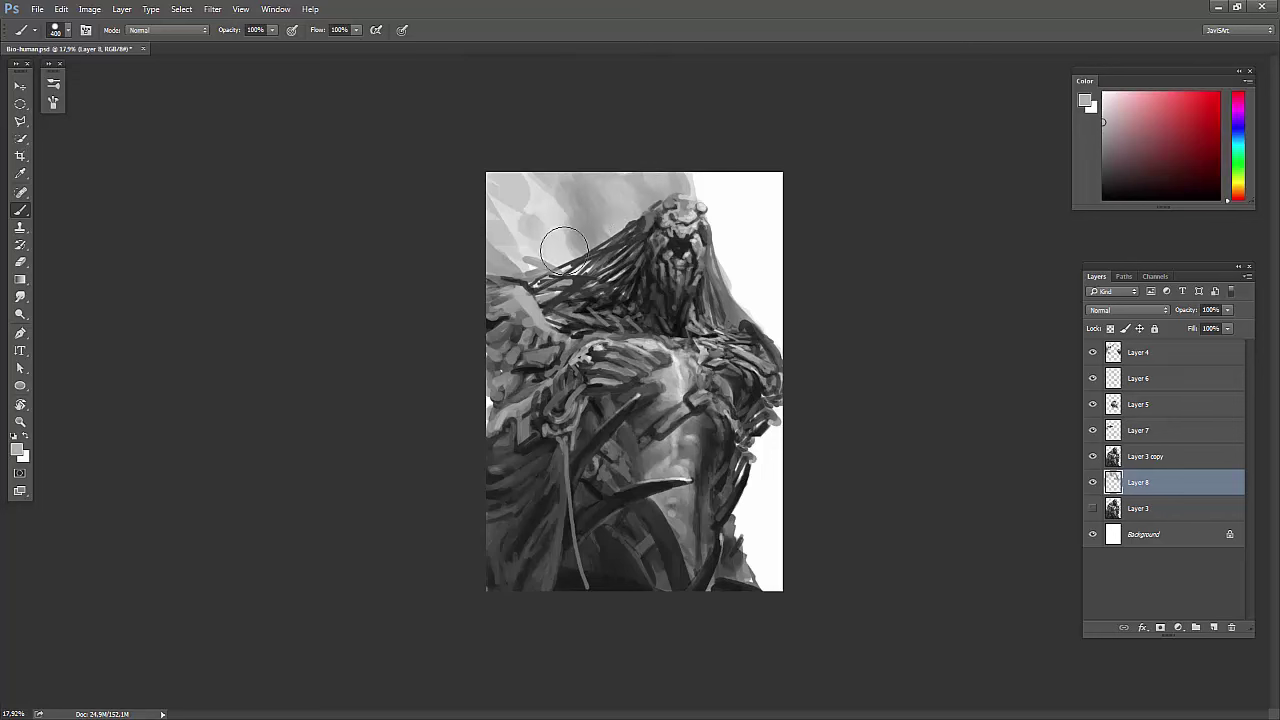
drag(564, 248, 600, 194)
alt+click(670, 288)
key(bracketleft)
key(bracketleft)
drag(520, 260, 580, 194)
Fill the top-left sky with more sampled grey strokes at brush sizes 125–175.
alt+click(615, 158)
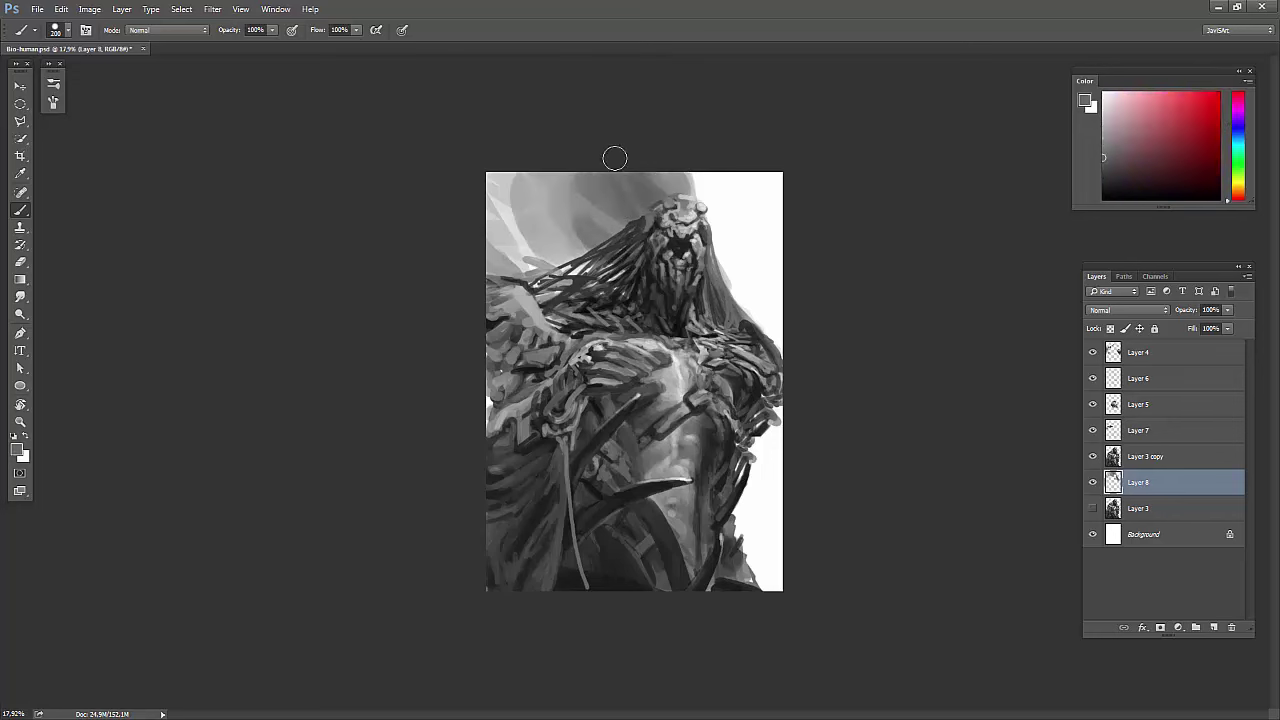
alt+click(605, 190)
key(bracketleft)
key(bracketleft)
key(bracketleft)
alt+click(612, 218)
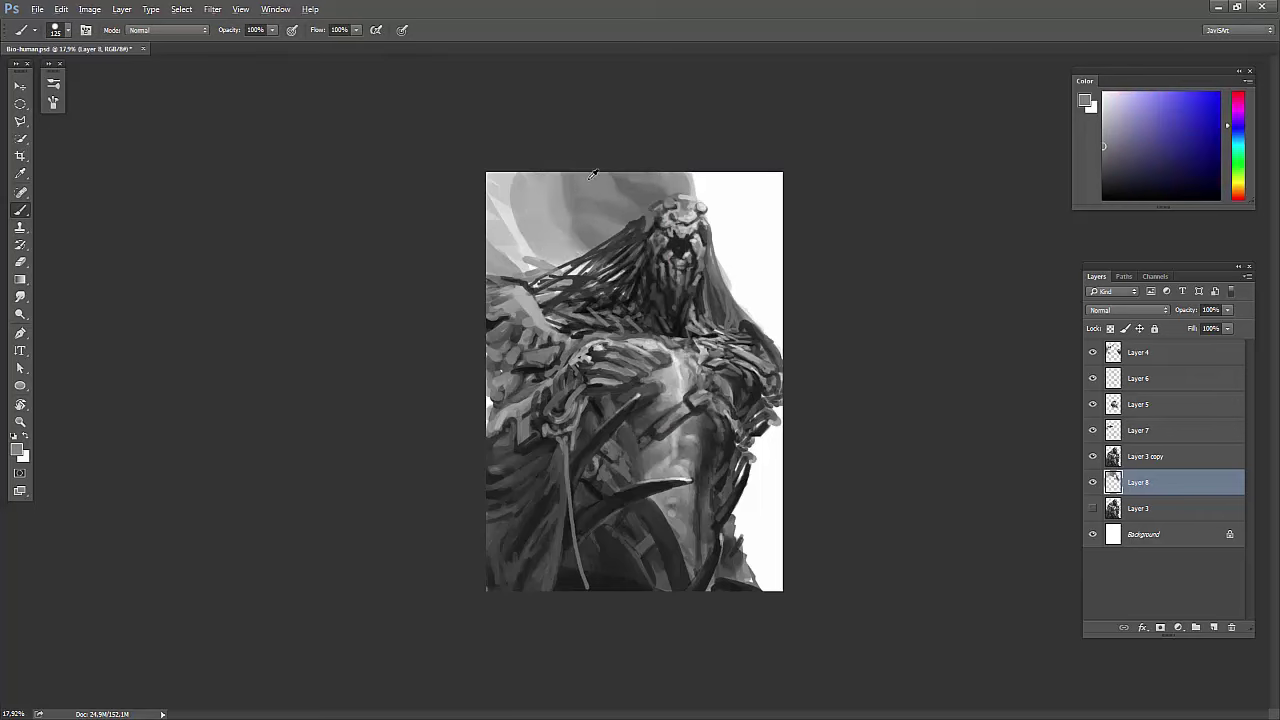
alt+click(593, 175)
mouse_move(644, 208)
mouse_down()
mouse_move(590, 175)
mouse_move(493, 270)
mouse_up()
alt+click(607, 190)
alt+click(525, 276)
key(bracketright)
key(bracketright)
Select Layer 4, shrink the brush to 66, and flip the canvas horizontally.
alt+click(480, 240)
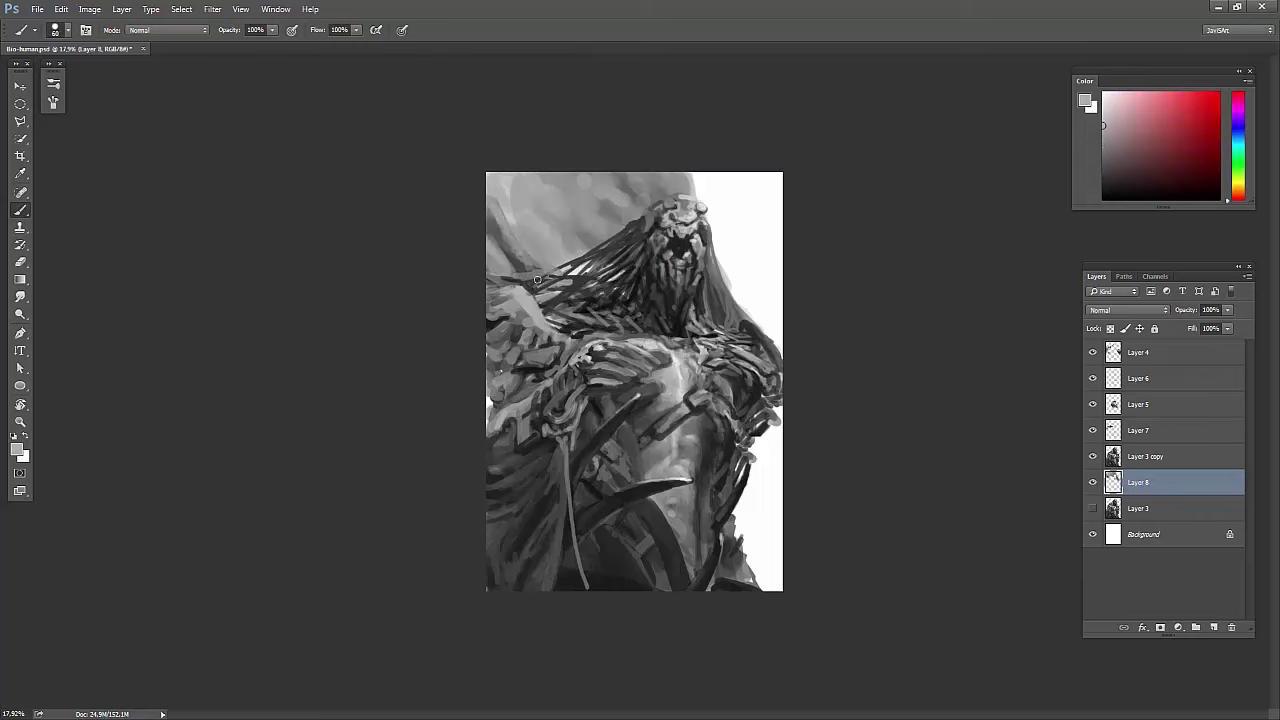
key(alt+period)
alt+click(497, 322)
key(ctrl+shift+h)
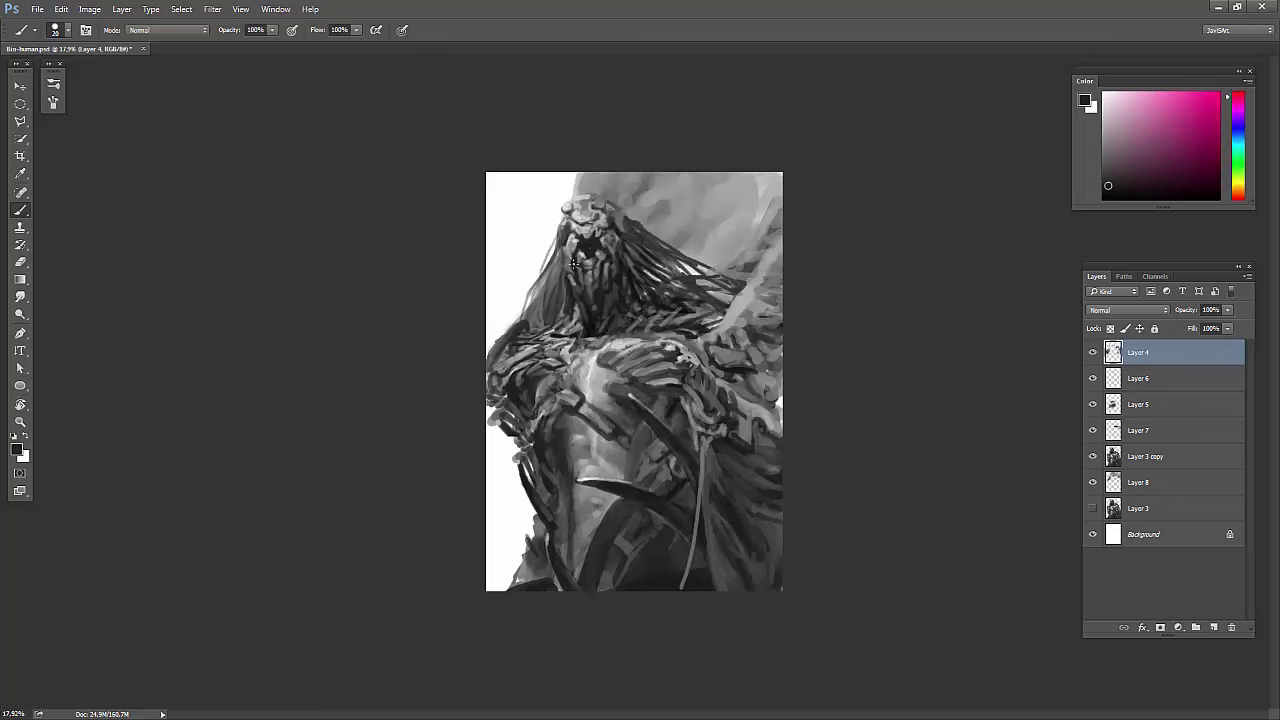
Sample and paint chest tones, mirroring the canvas to compare both orientations.
alt+click(594, 356)
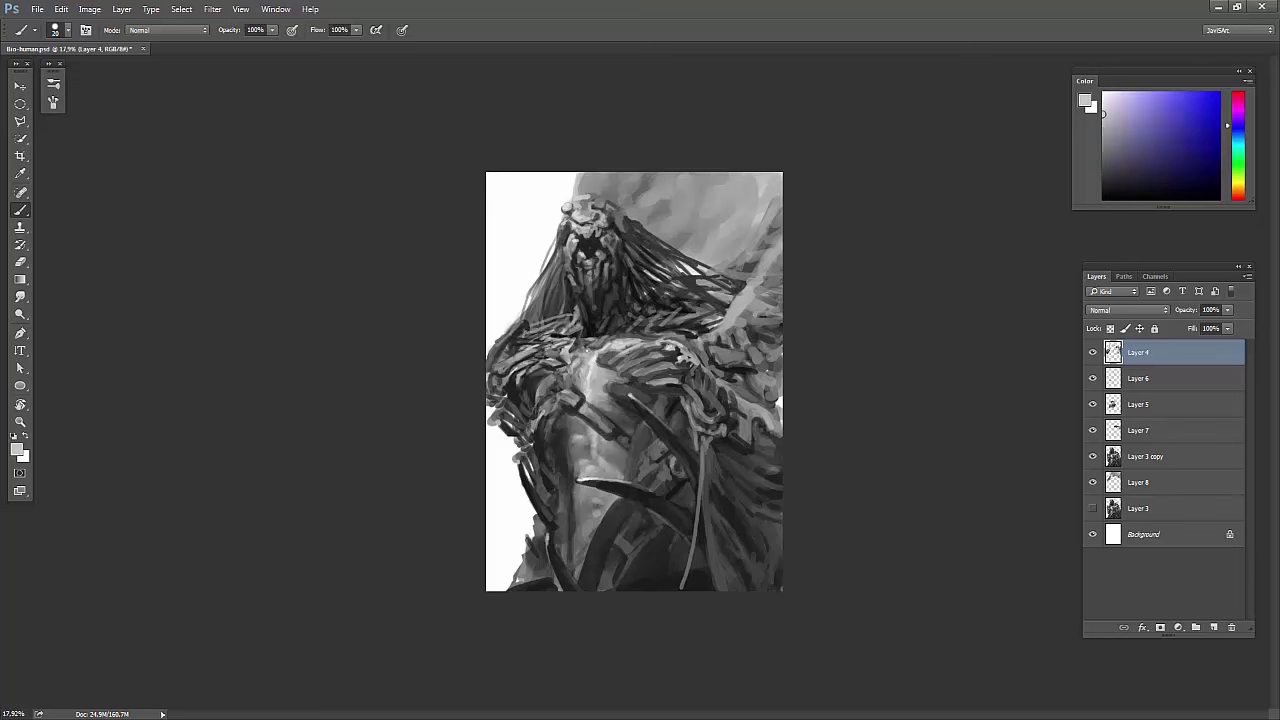
alt+click(600, 410)
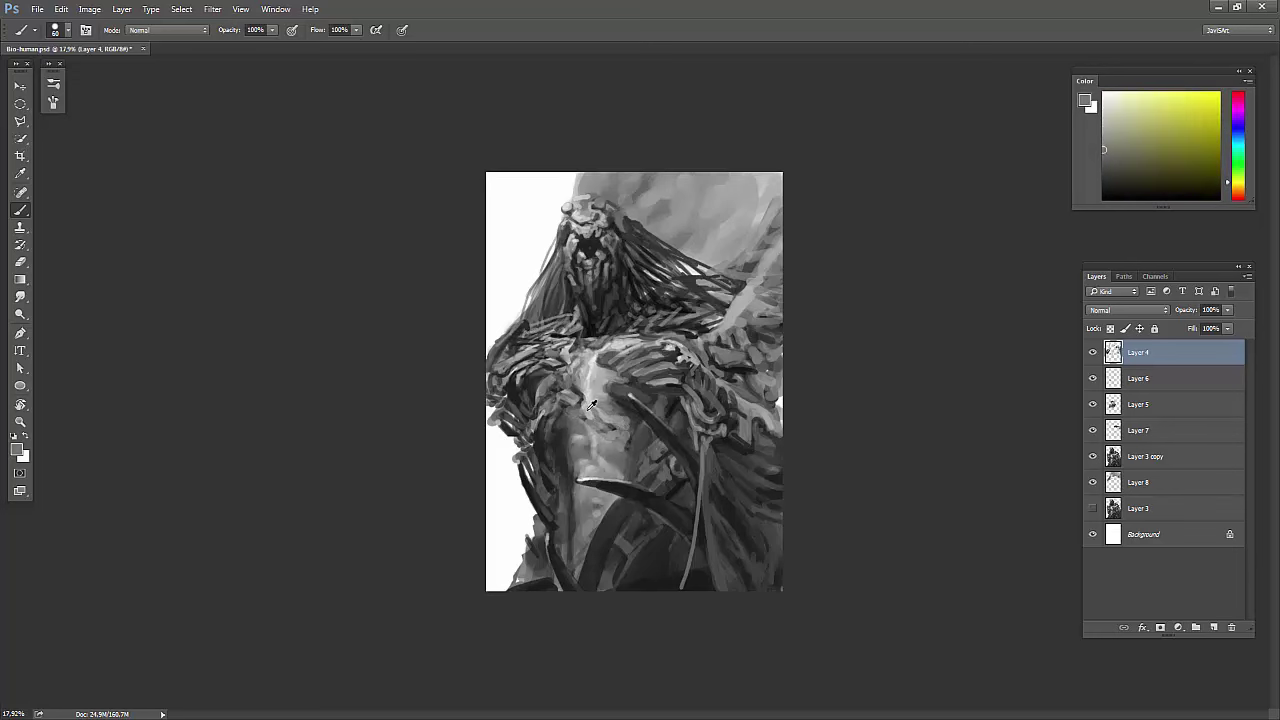
alt+click(590, 408)
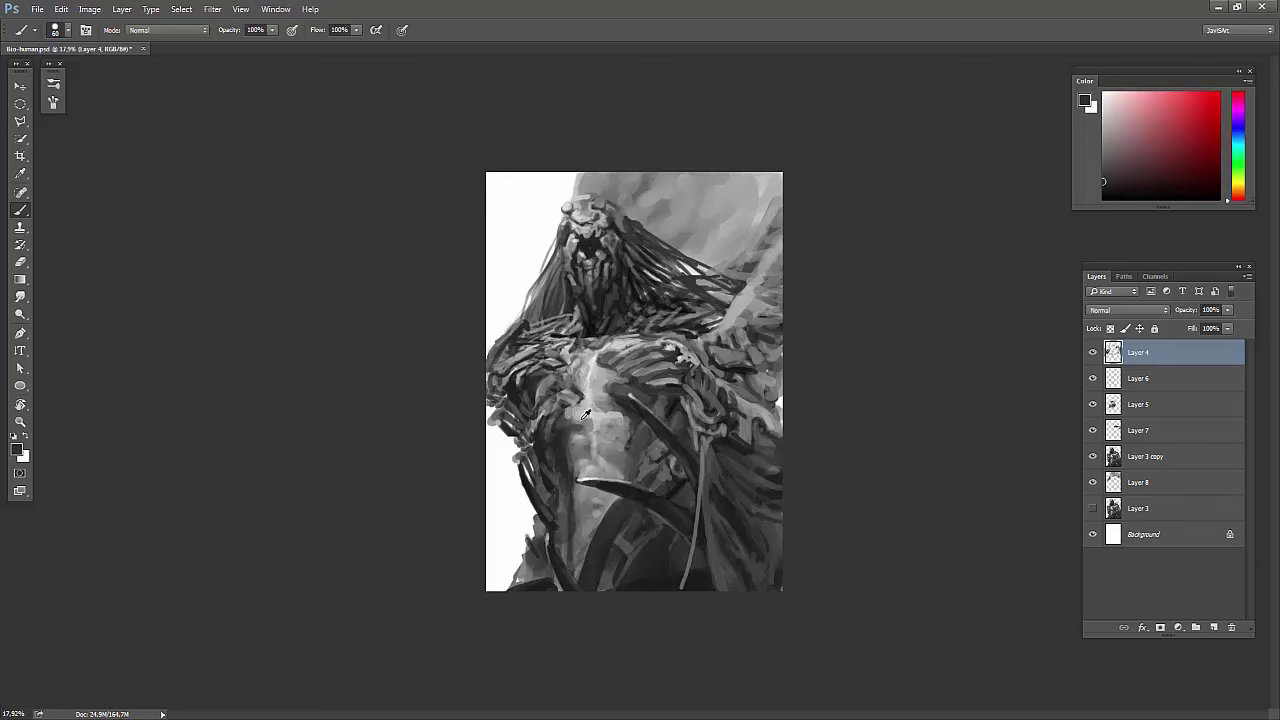
alt+click(579, 445)
key(h)
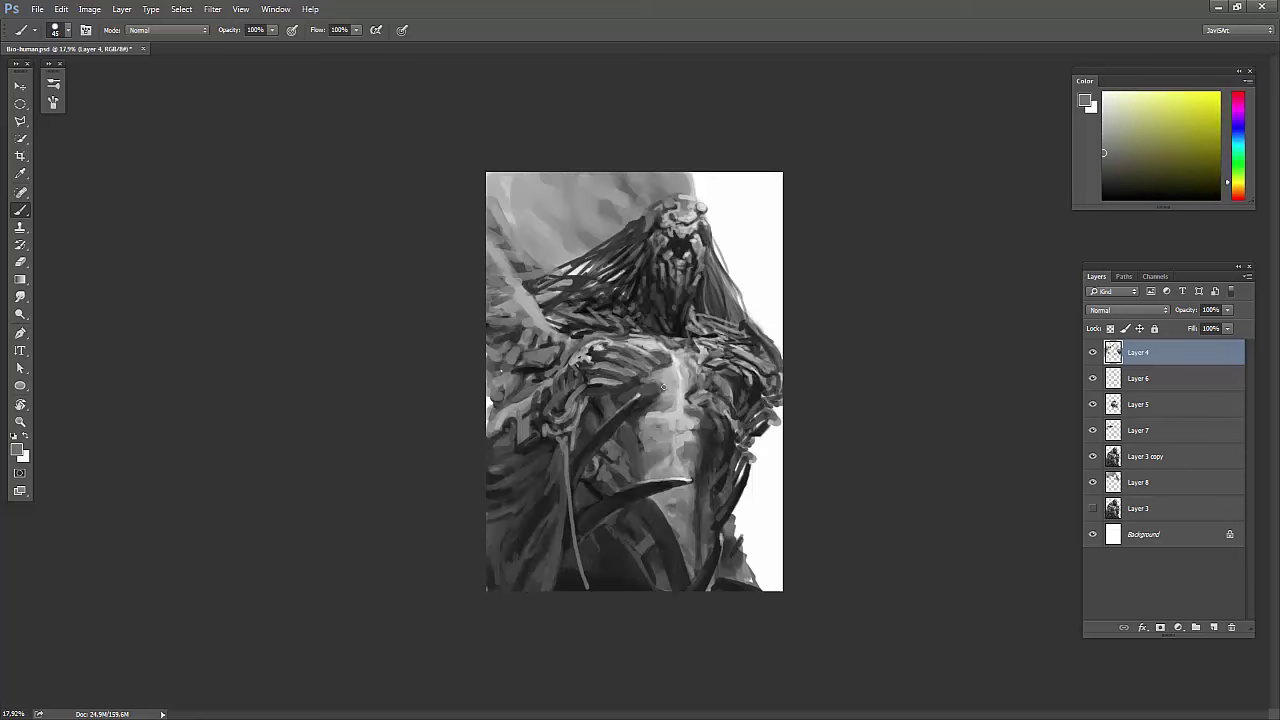
alt+click(659, 405)
alt+click(662, 408)
alt+click(678, 400)
alt+click(666, 386)
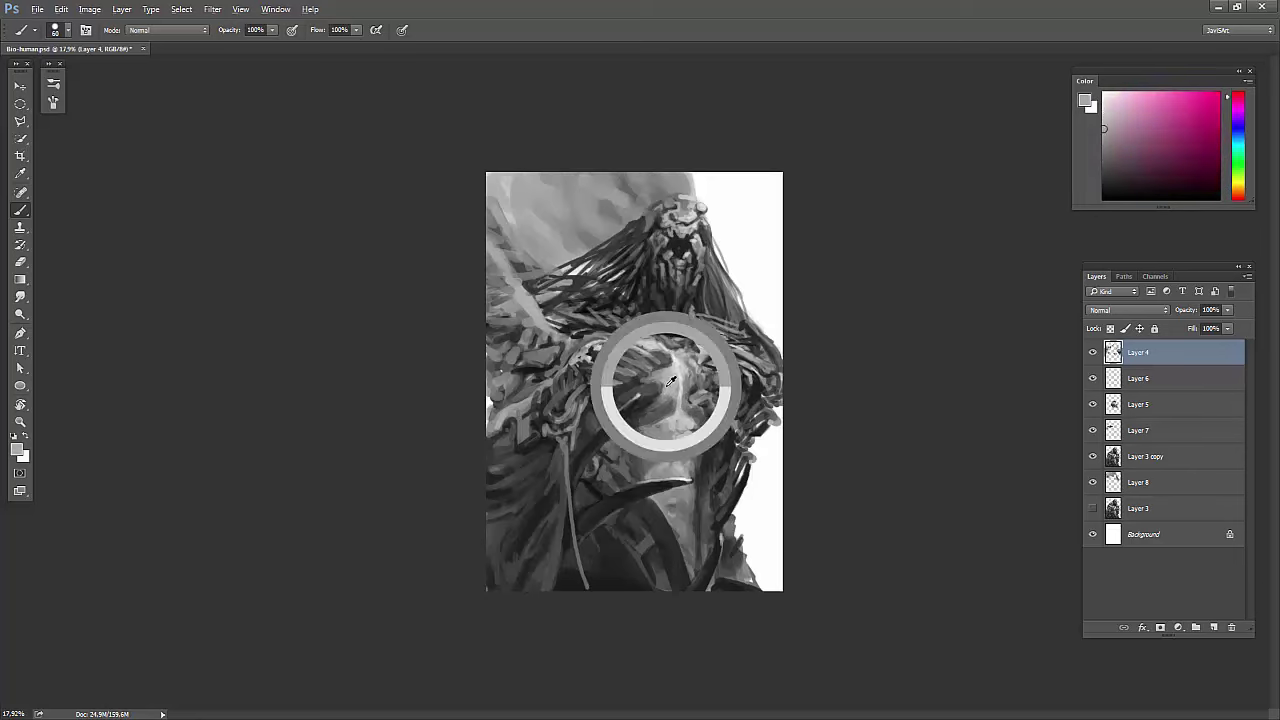
alt+click(677, 418)
alt+click(668, 420)
alt+click(713, 439)
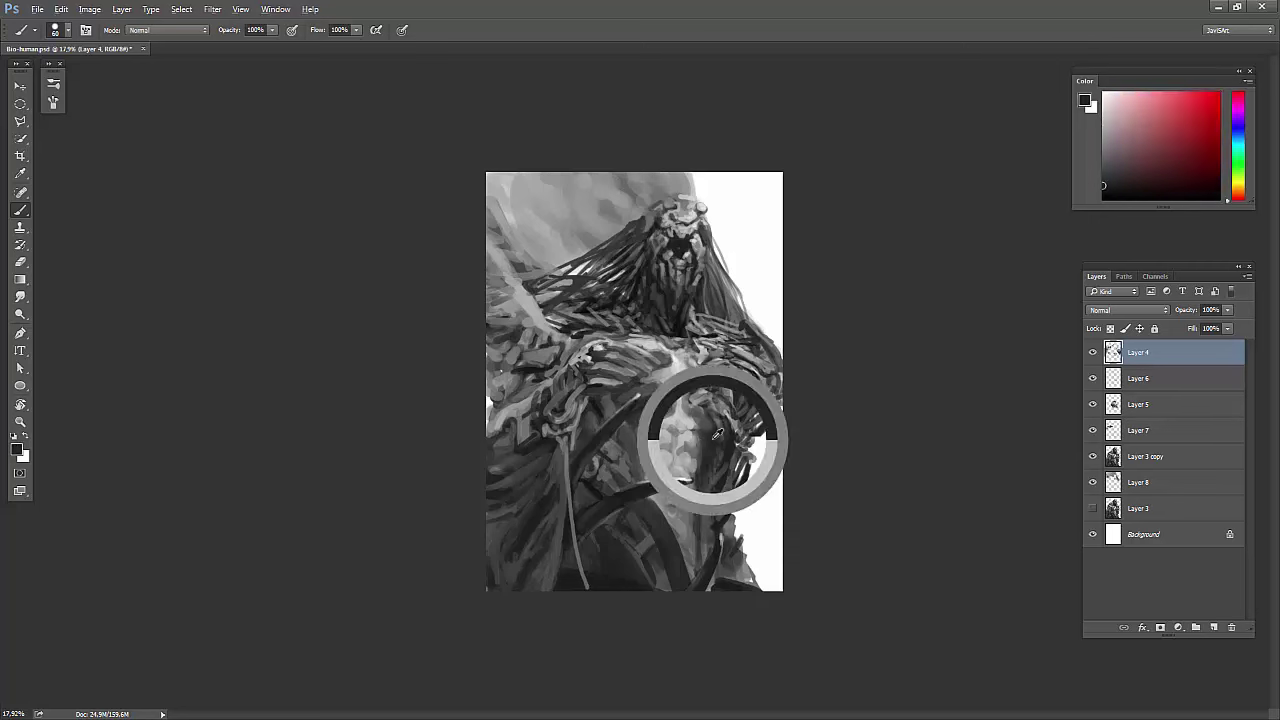
alt+click(726, 452)
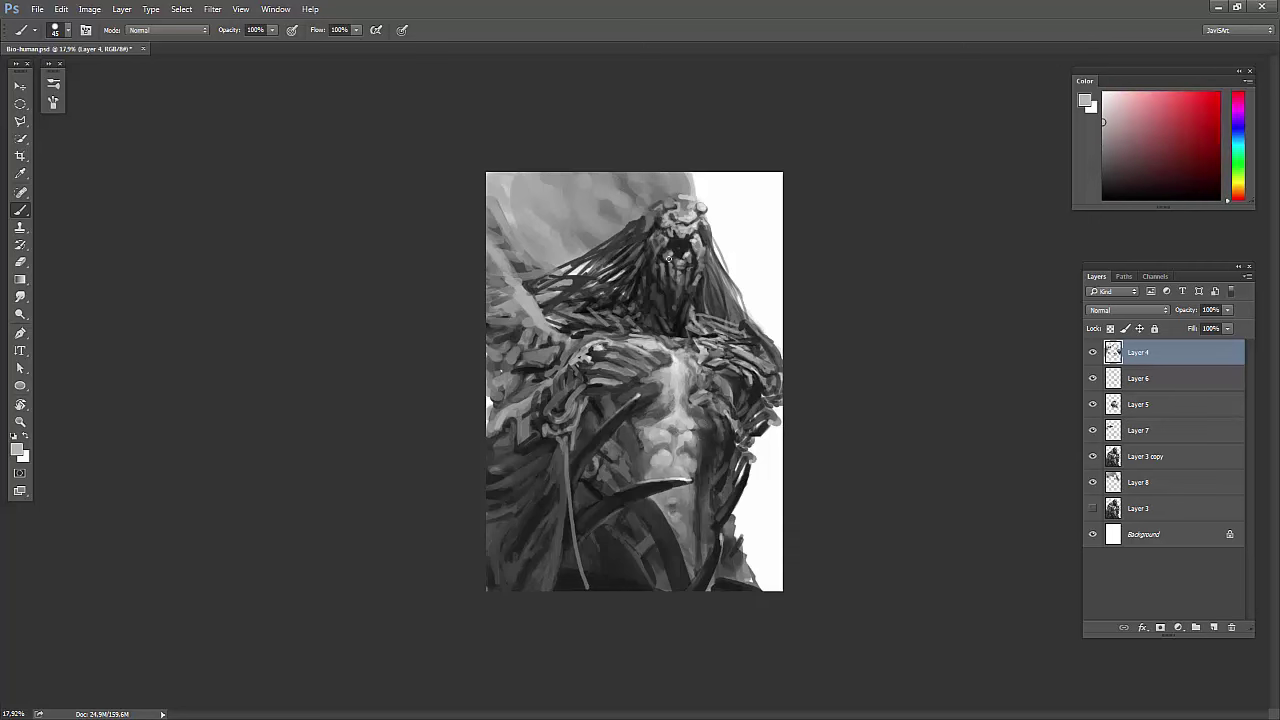
key(h)
At brush size 35, paint finer chest details with light, mid and dark greys.
key(bracketleft)
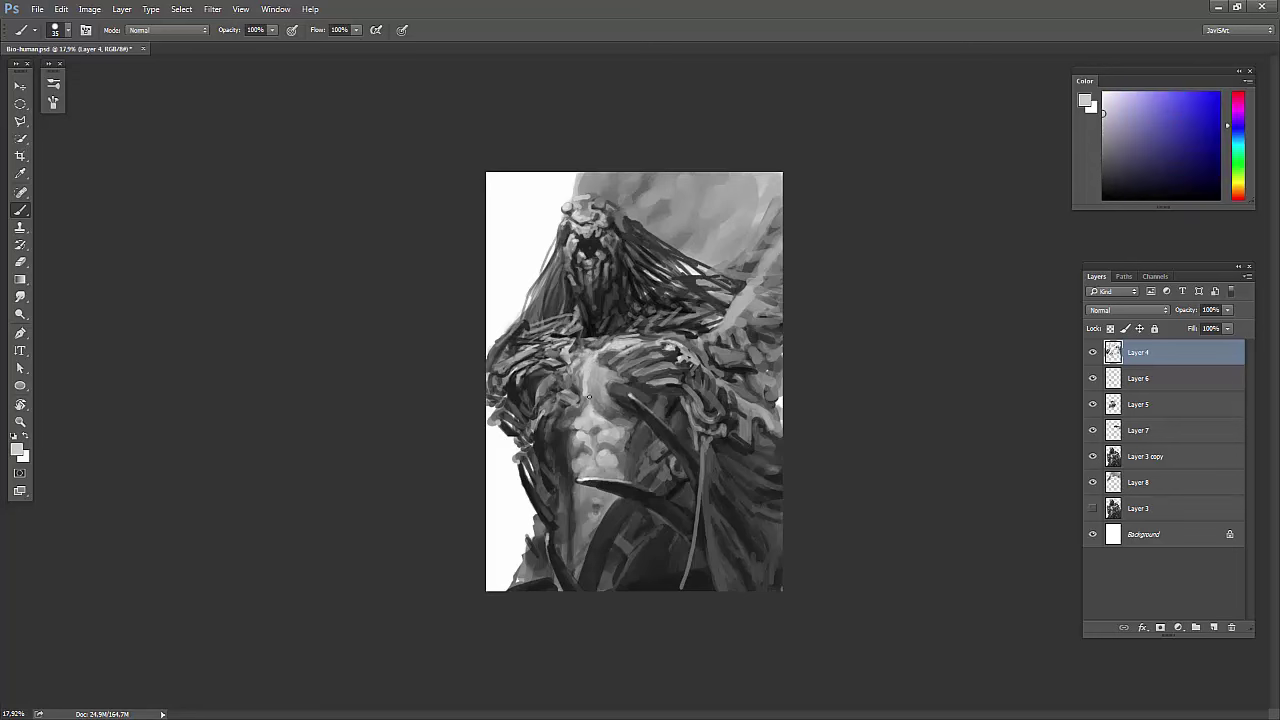
key(x)
alt+click(598, 383)
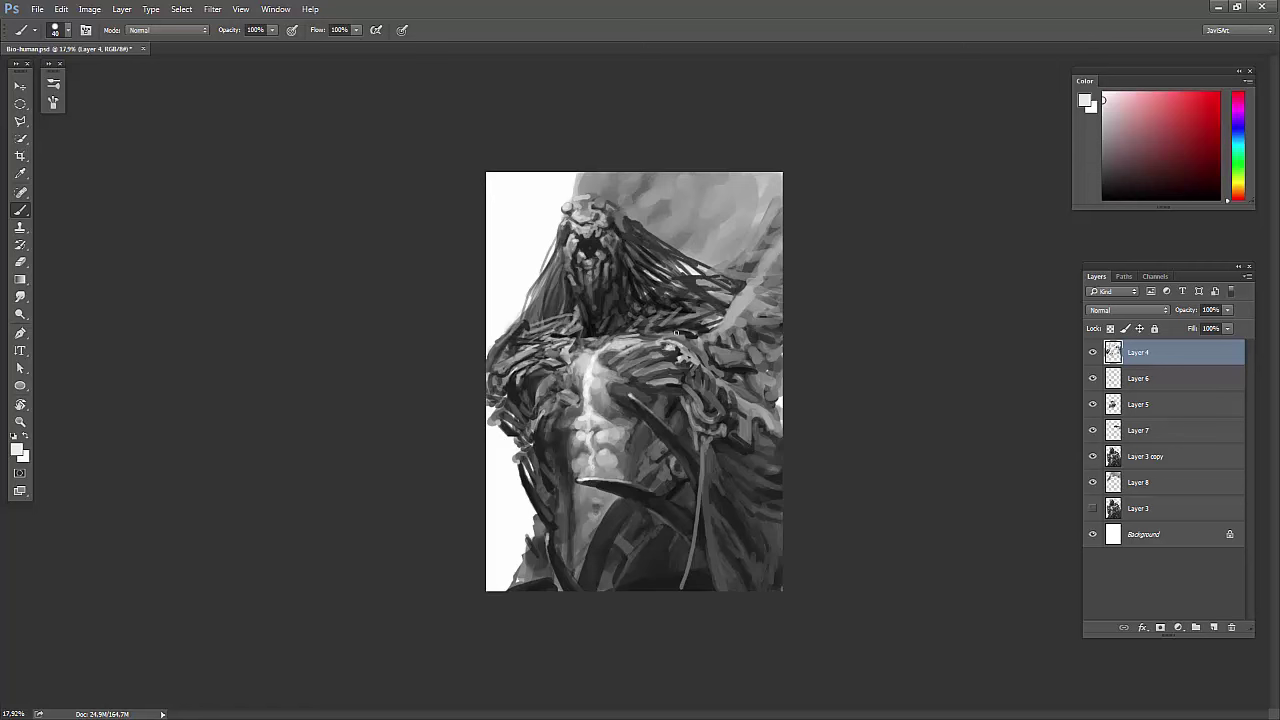
alt+click(594, 452)
alt+click(594, 424)
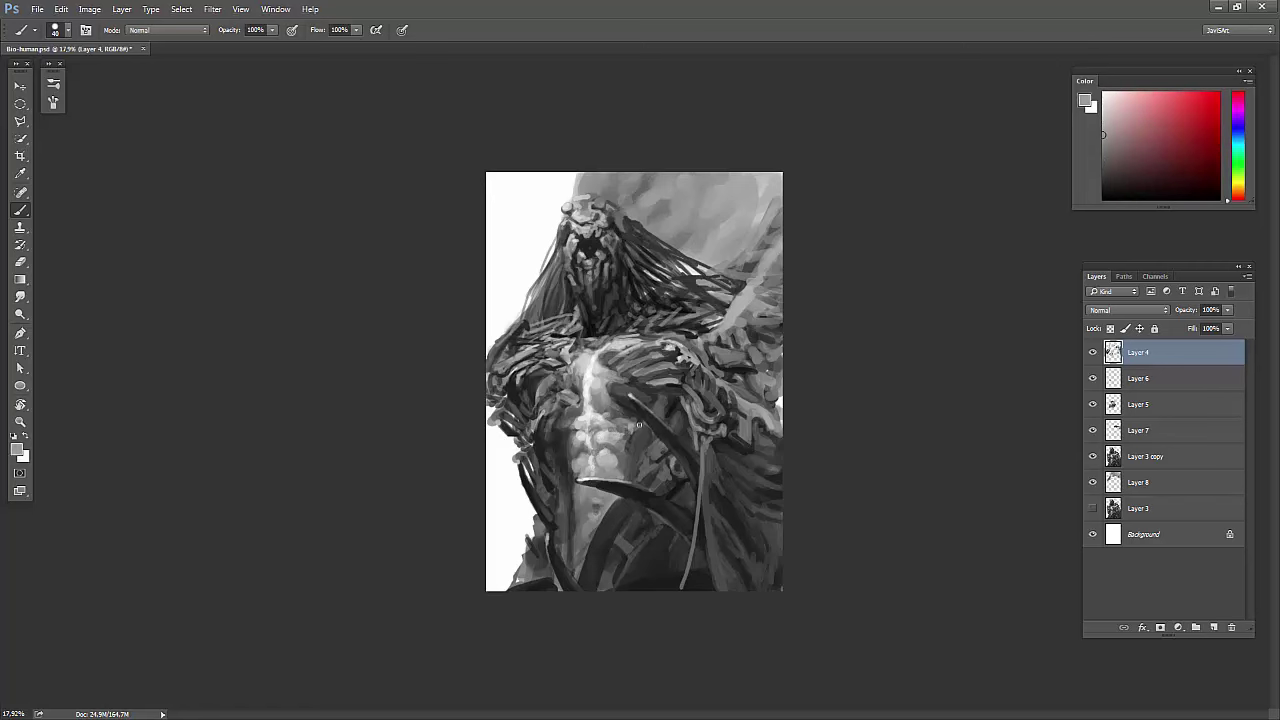
alt+click(634, 420)
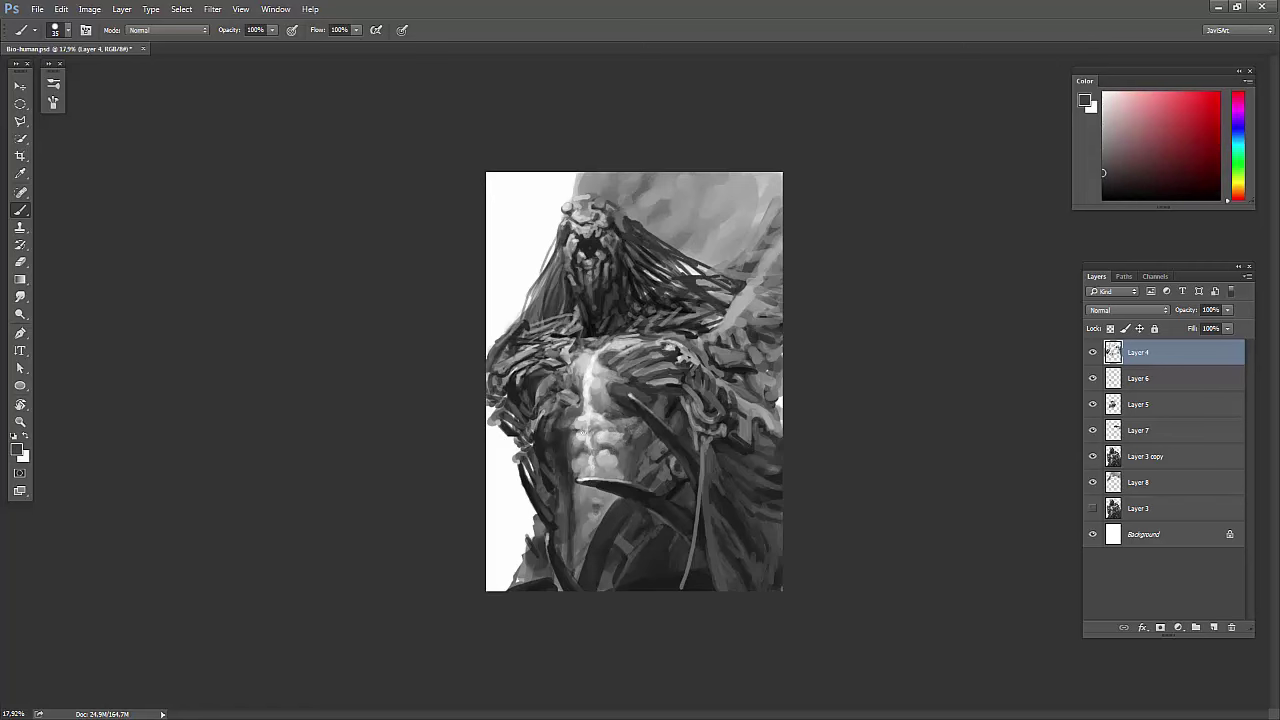
alt+click(603, 335)
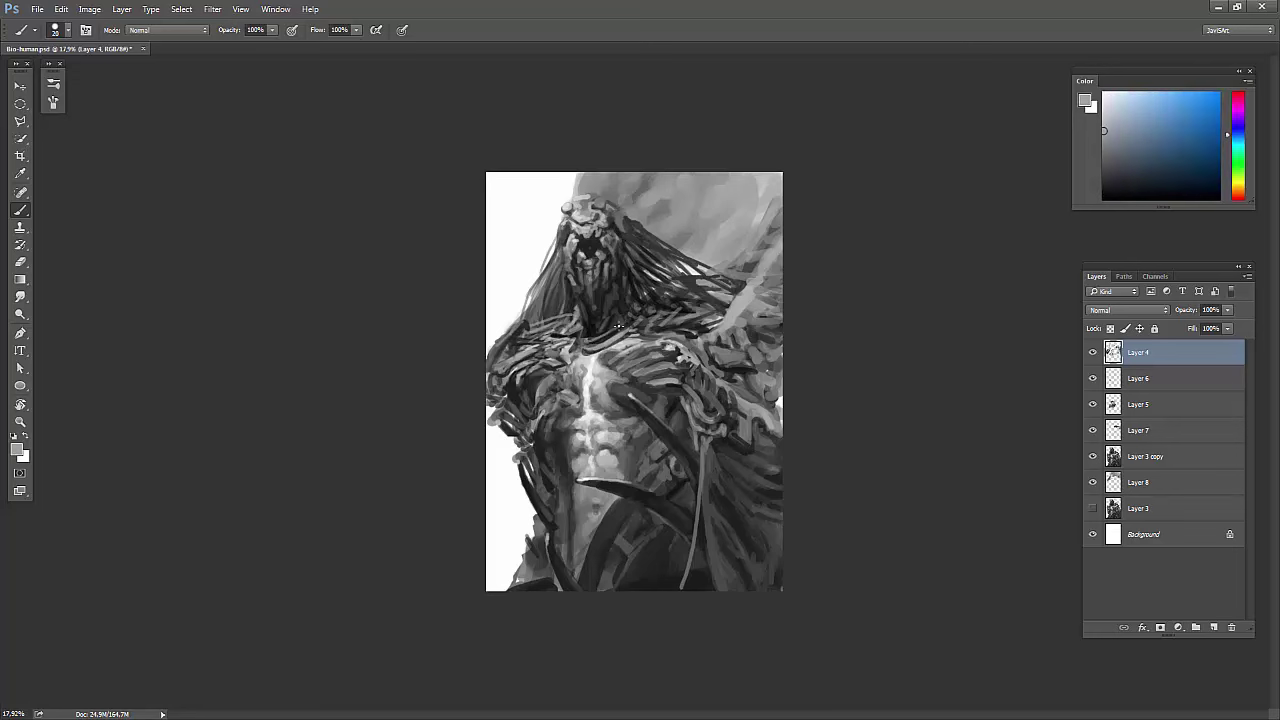
alt+click(612, 333)
alt+click(790, 243)
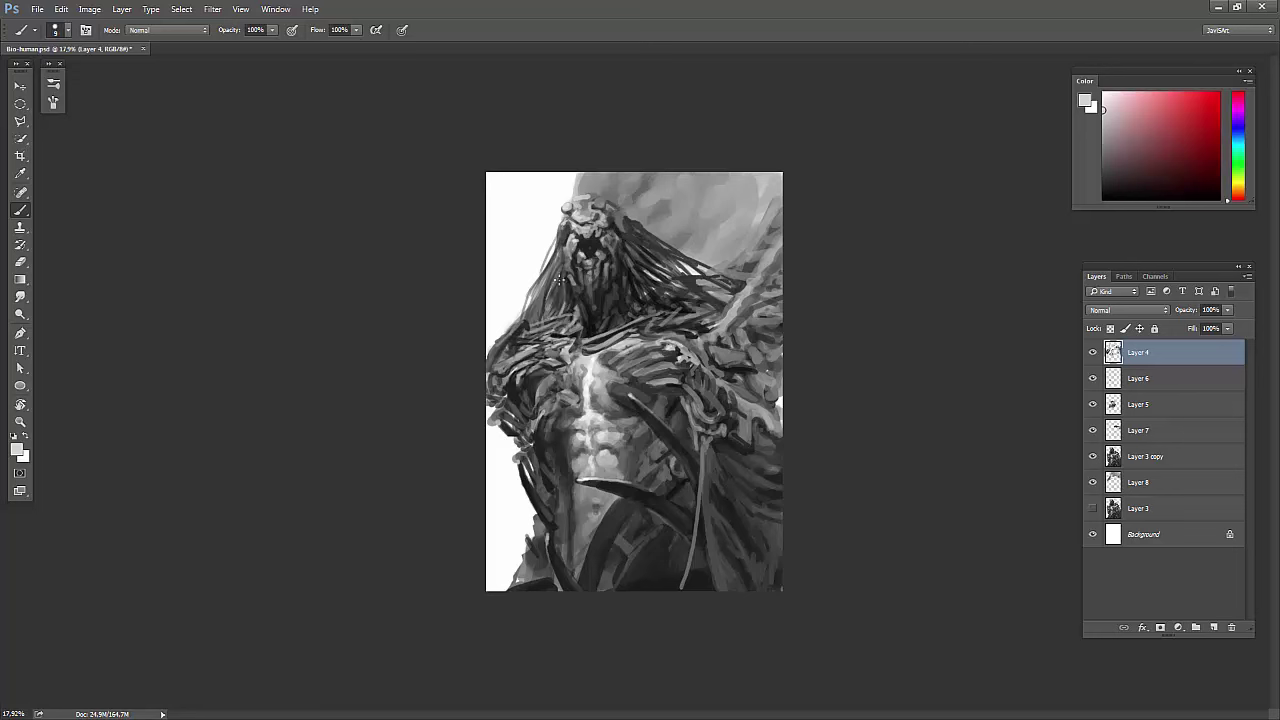
alt+click(626, 270)
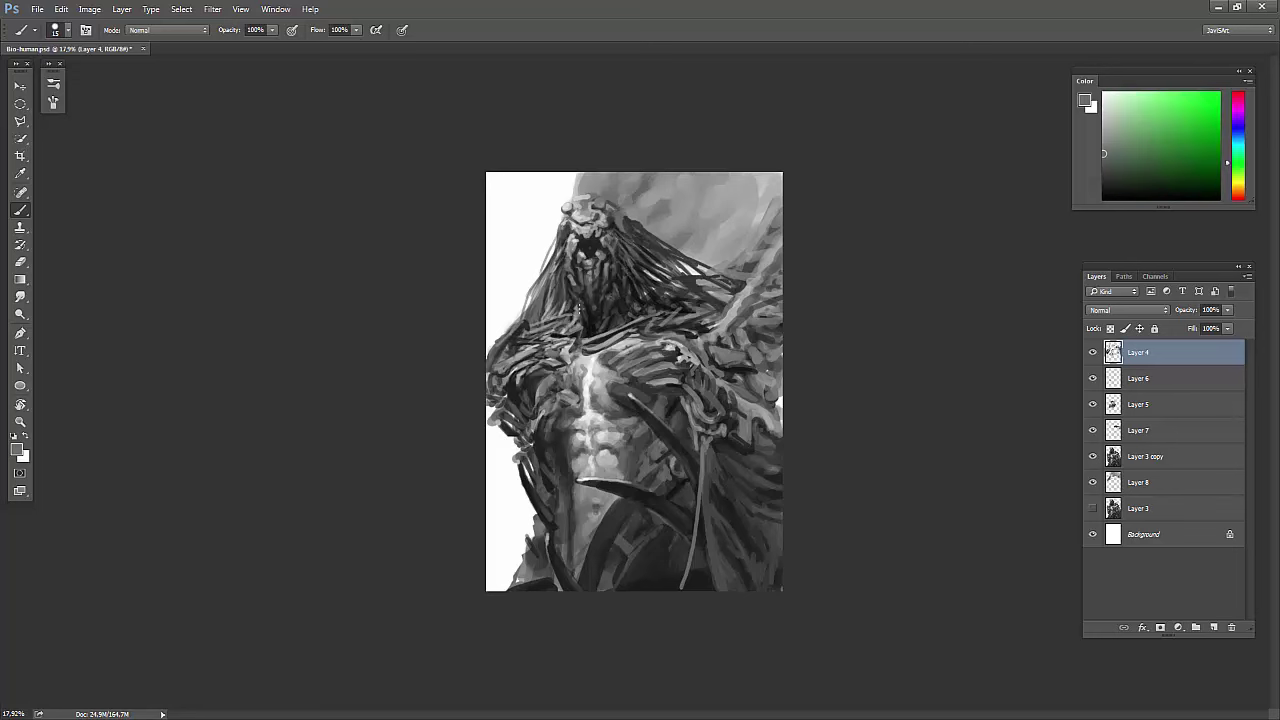
Sharpen the eye and head plates with near-white and dark tones sampled from the head.
alt+click(588, 262)
alt+click(588, 248)
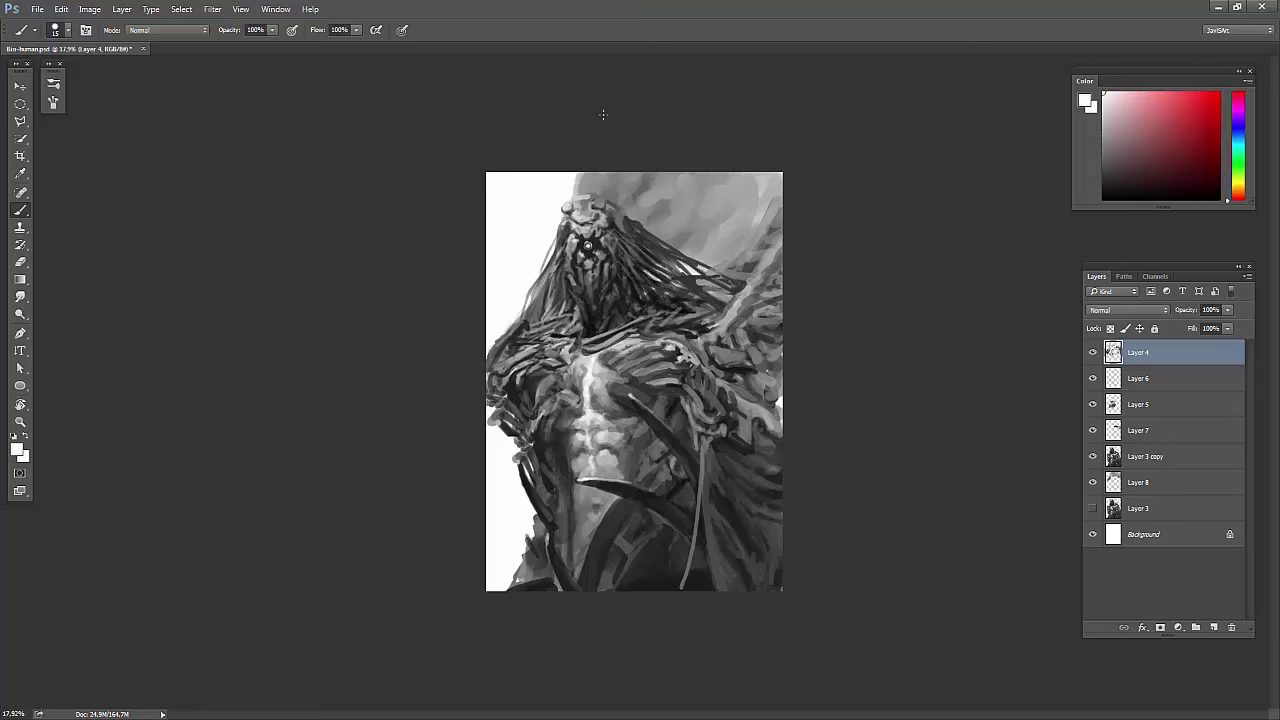
alt+click(589, 244)
key(ctrl+shift+h)
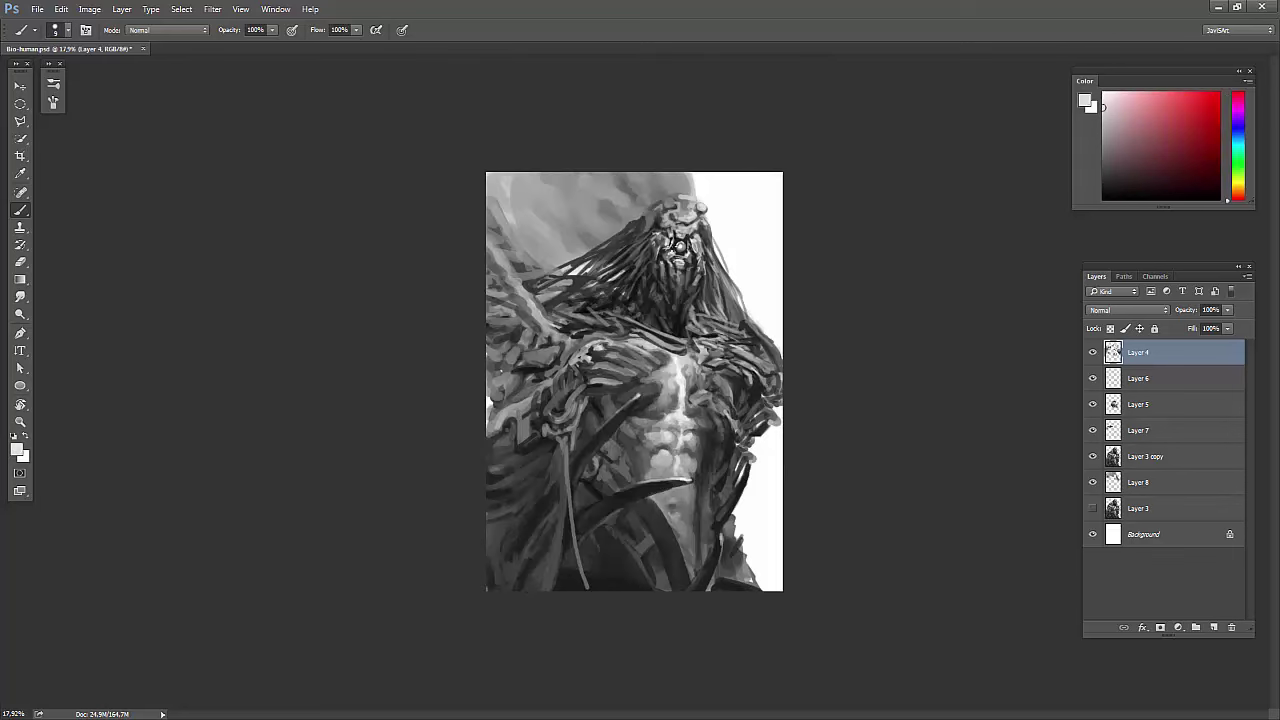
alt+click(690, 245)
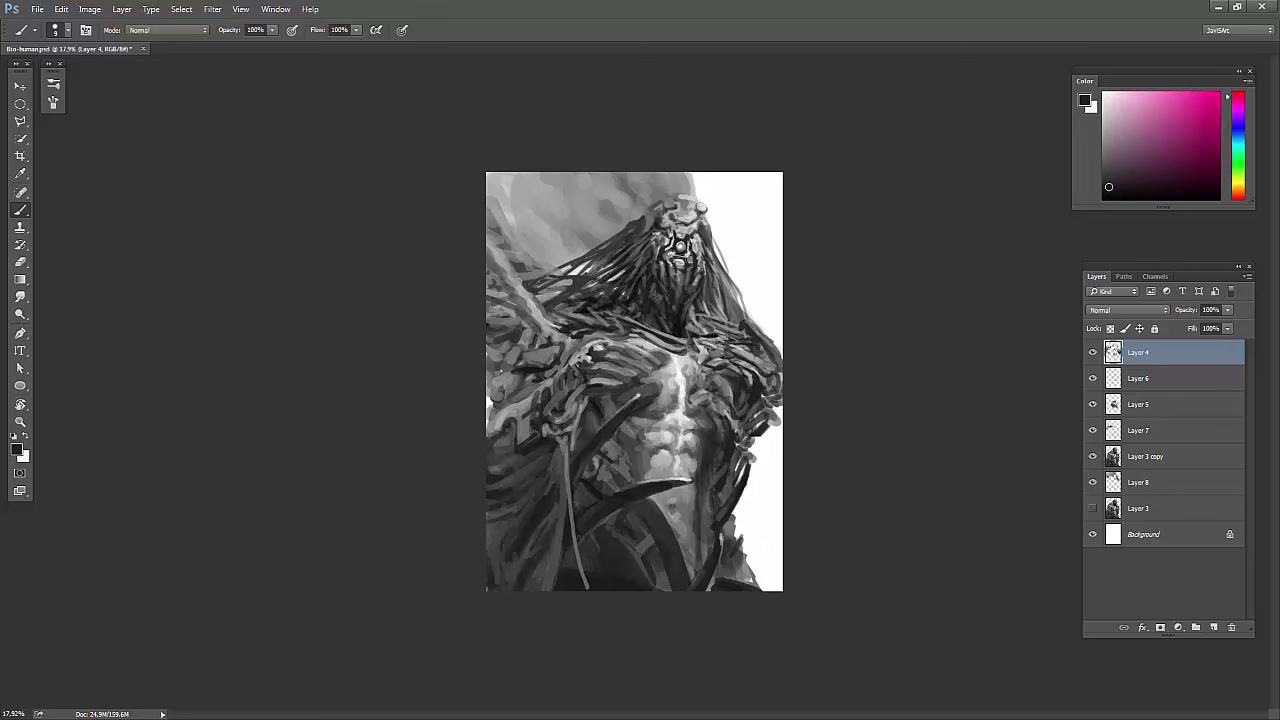
alt+click(684, 272)
alt+click(682, 269)
key(ctrl+shift+h)
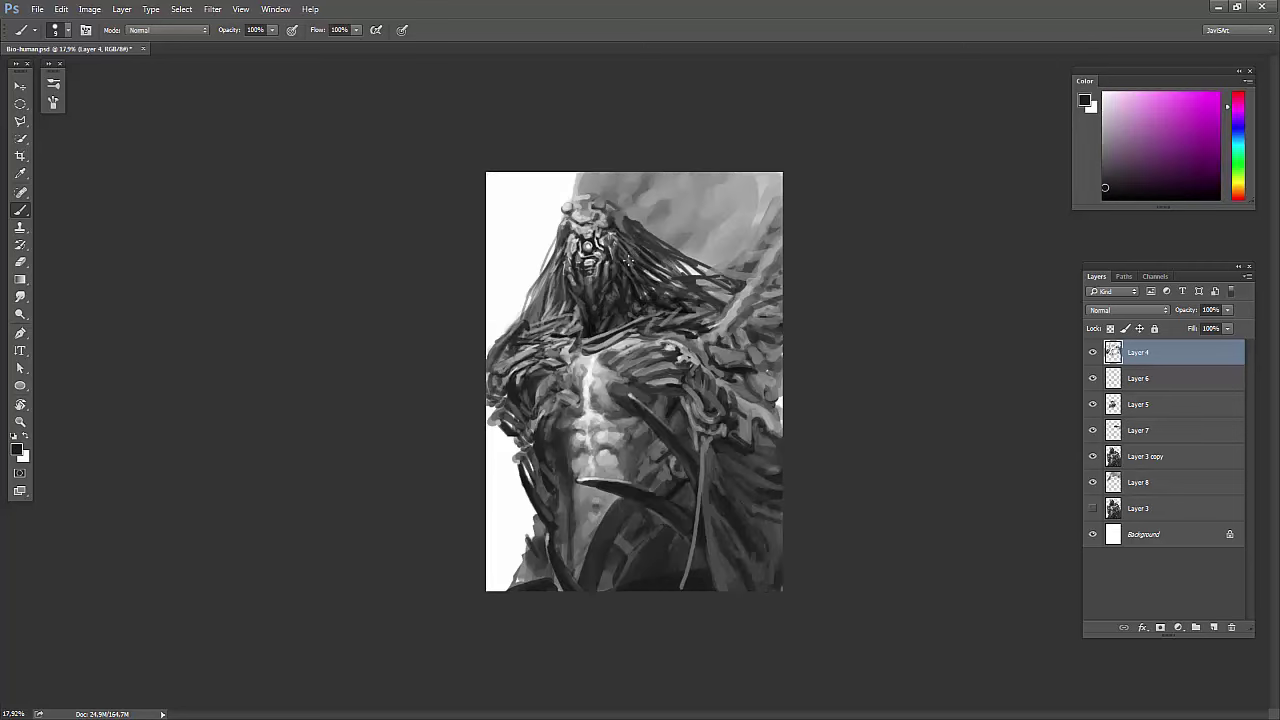
alt+click(597, 255)
drag(591, 250, 590, 265)
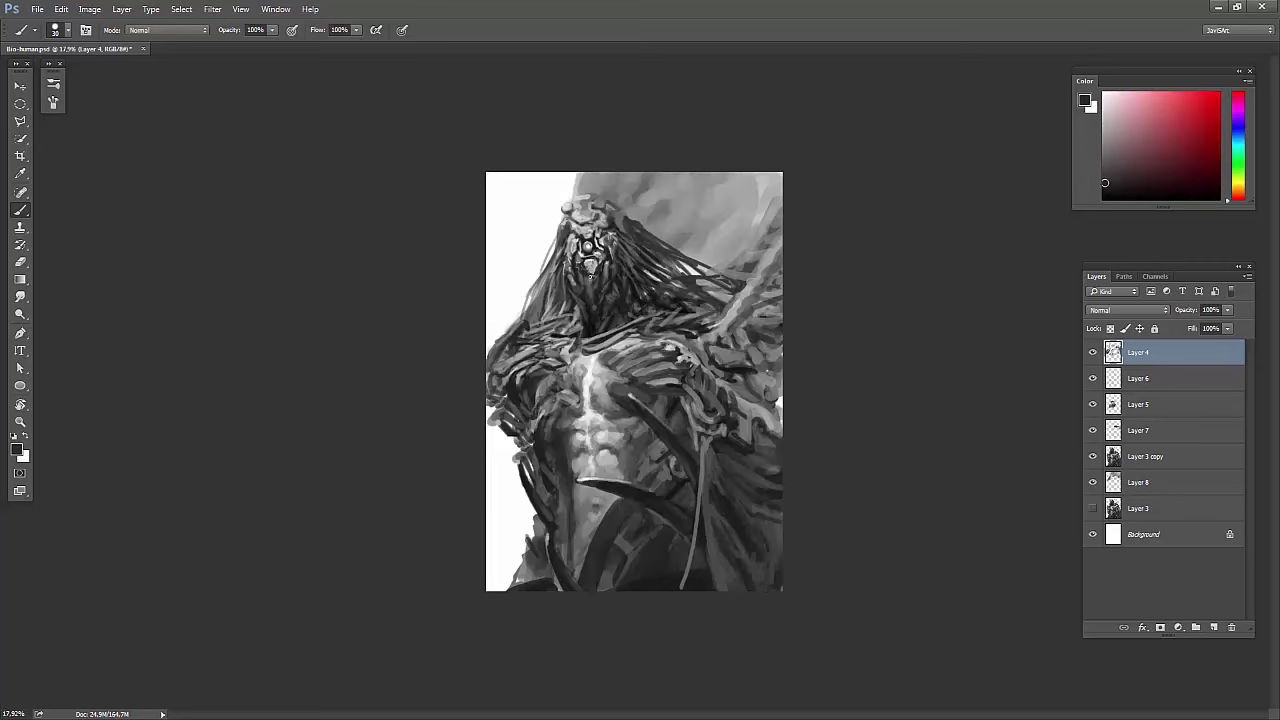
alt+click(610, 290)
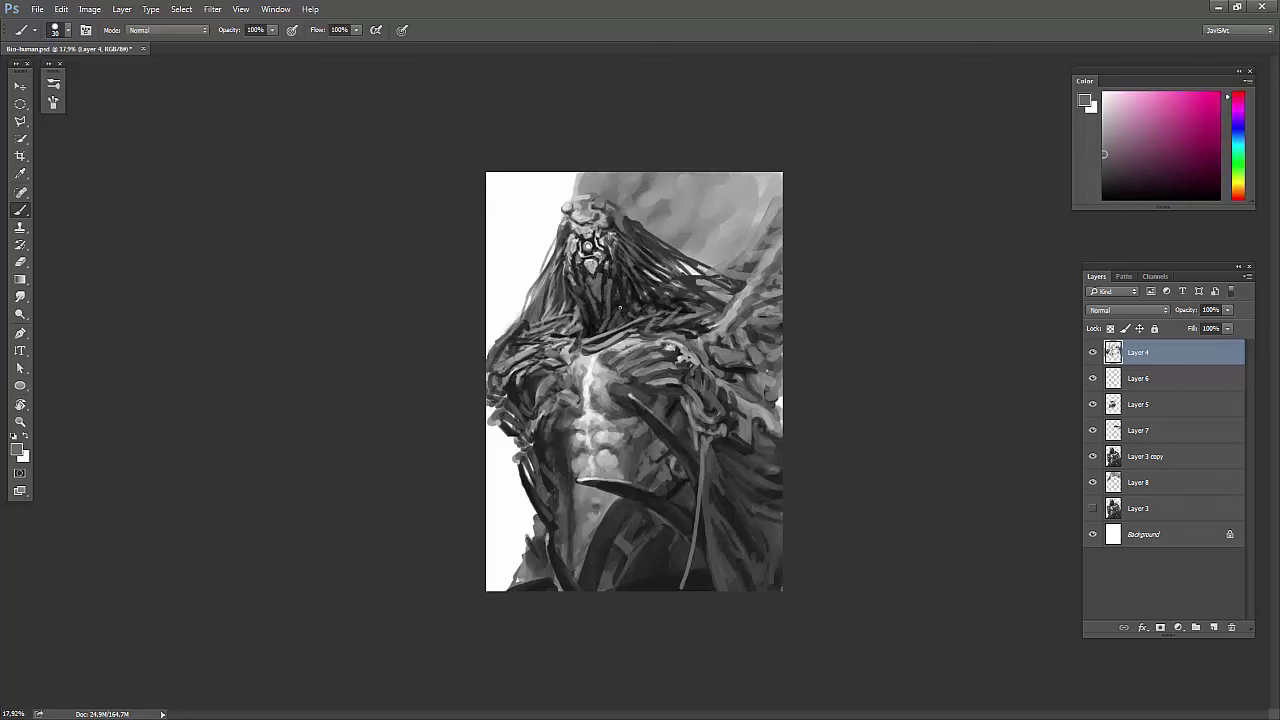
alt+click(618, 311)
alt+click(588, 245)
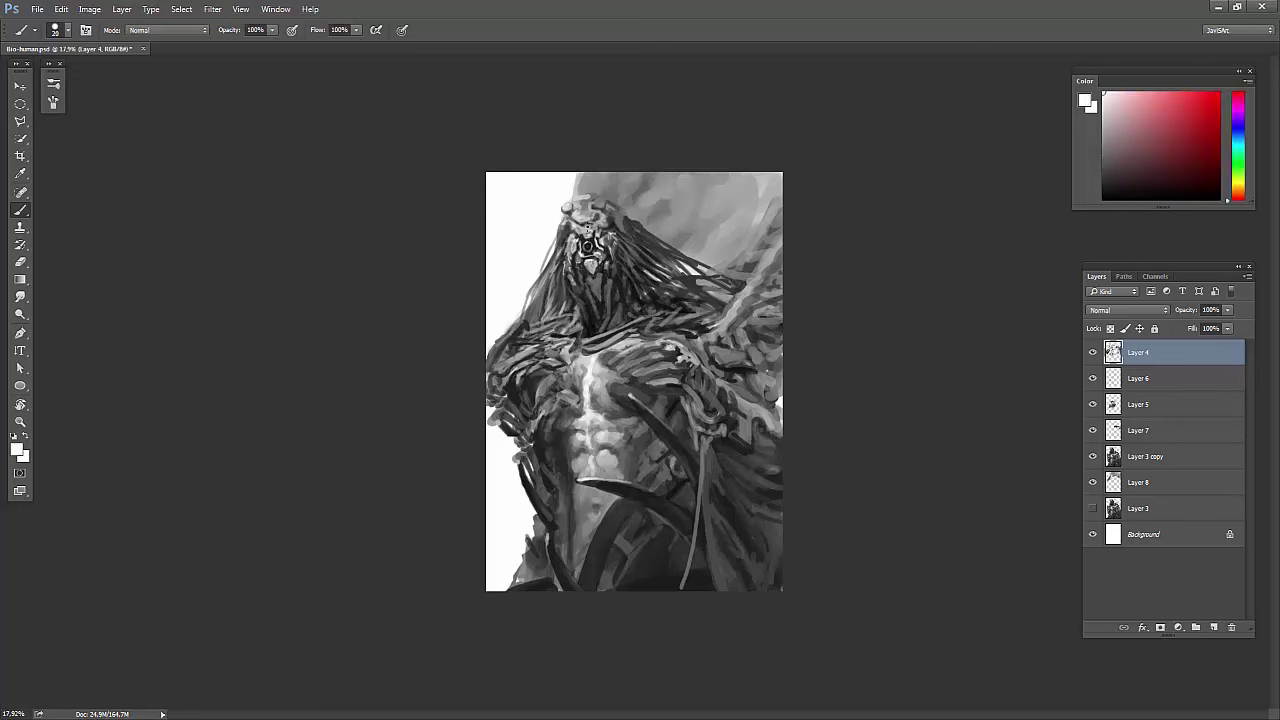
alt+click(625, 214)
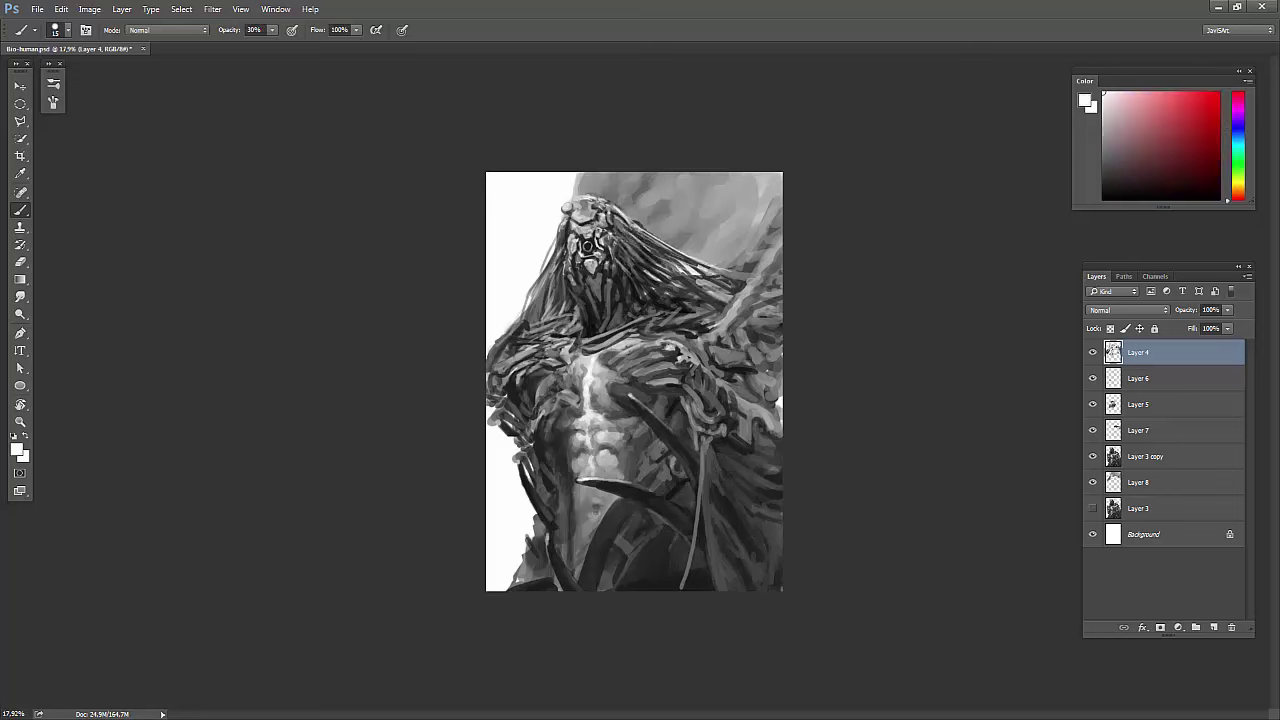
shift+click(1145, 456)
Merge the painted layers and add a Levels adjustment with midtone 0.77 and output white 145.
key(ctrl+e)
click(1214, 627)
click(1178, 627)
click(1175, 402)
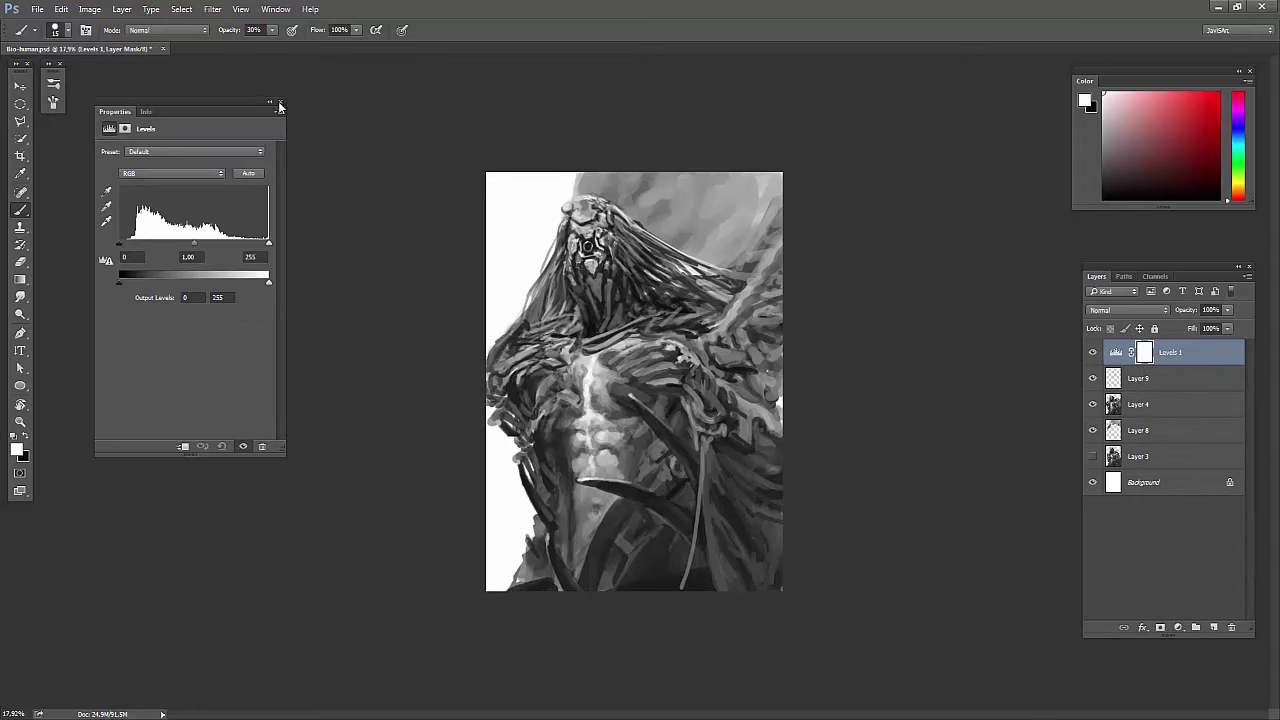
drag(194, 243, 207, 243)
drag(268, 282, 204, 286)
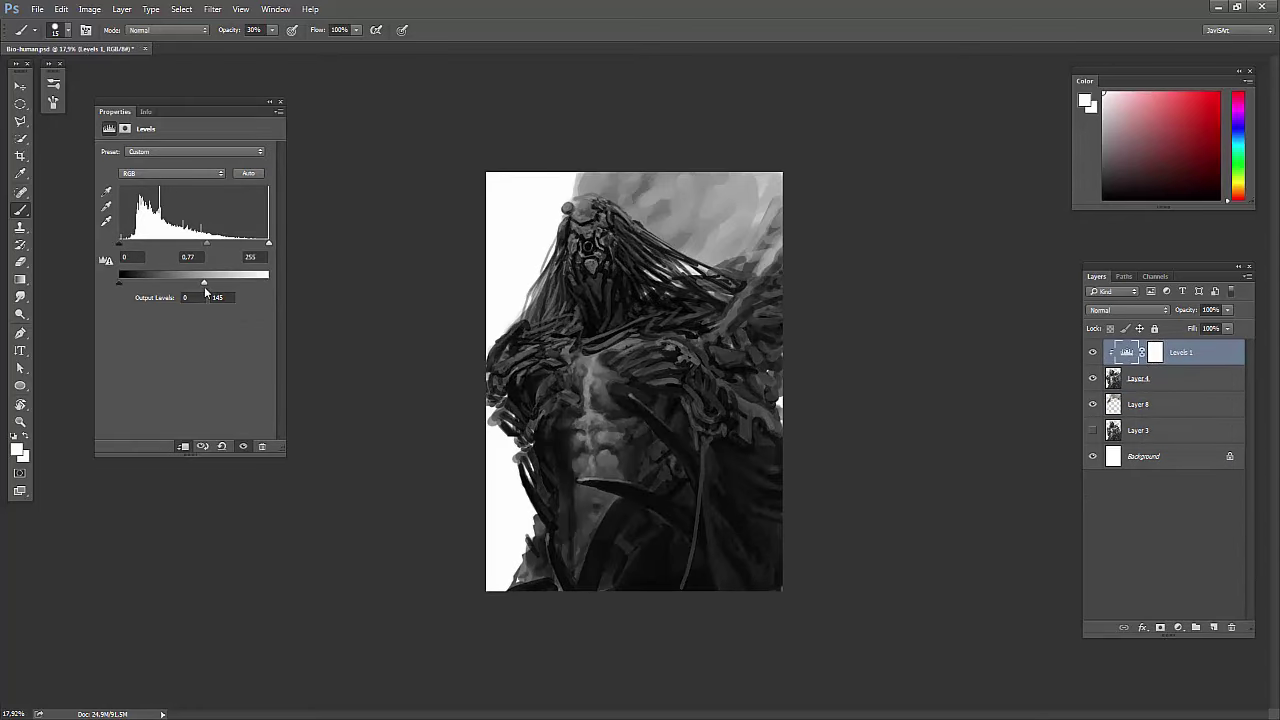
click(280, 101)
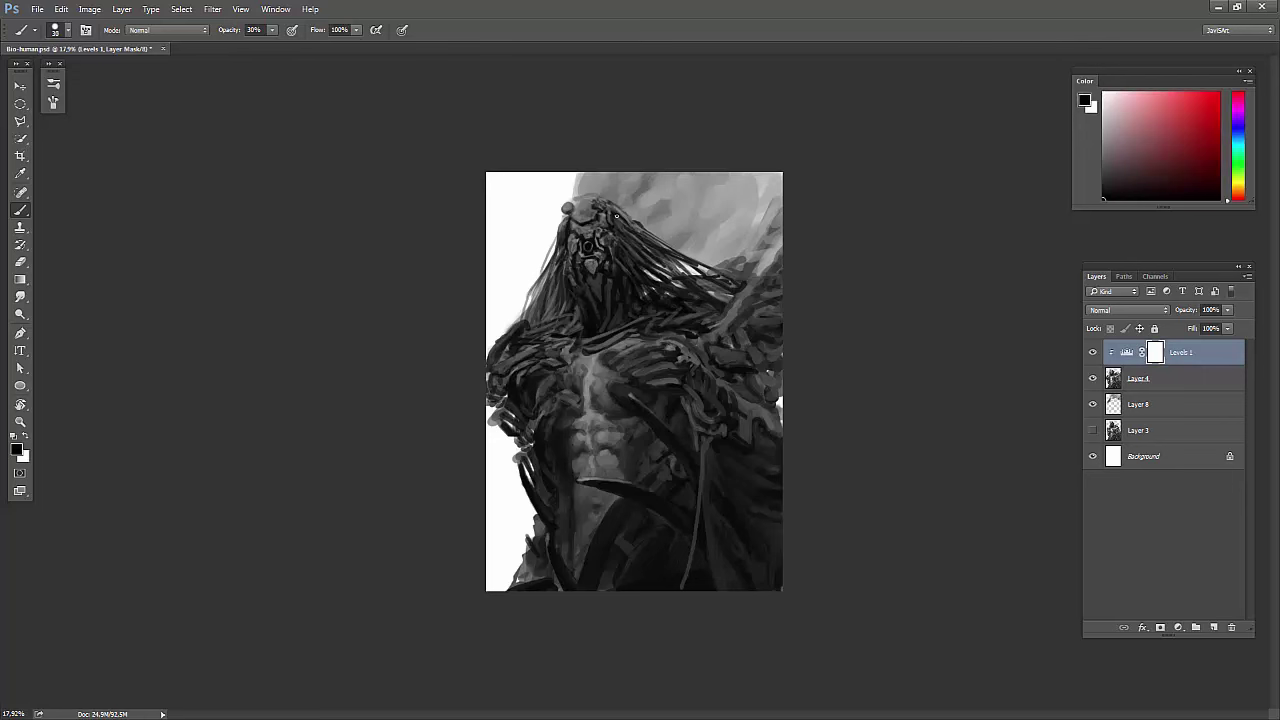
Mask the Levels darkening off the head, shoulder, chest and right edge with brushes 40–250.
mouse_move(680, 250)
mouse_down()
mouse_move(590, 205)
mouse_move(570, 270)
mouse_move(720, 305)
mouse_up()
drag(660, 355, 754, 400)
drag(740, 350, 625, 325)
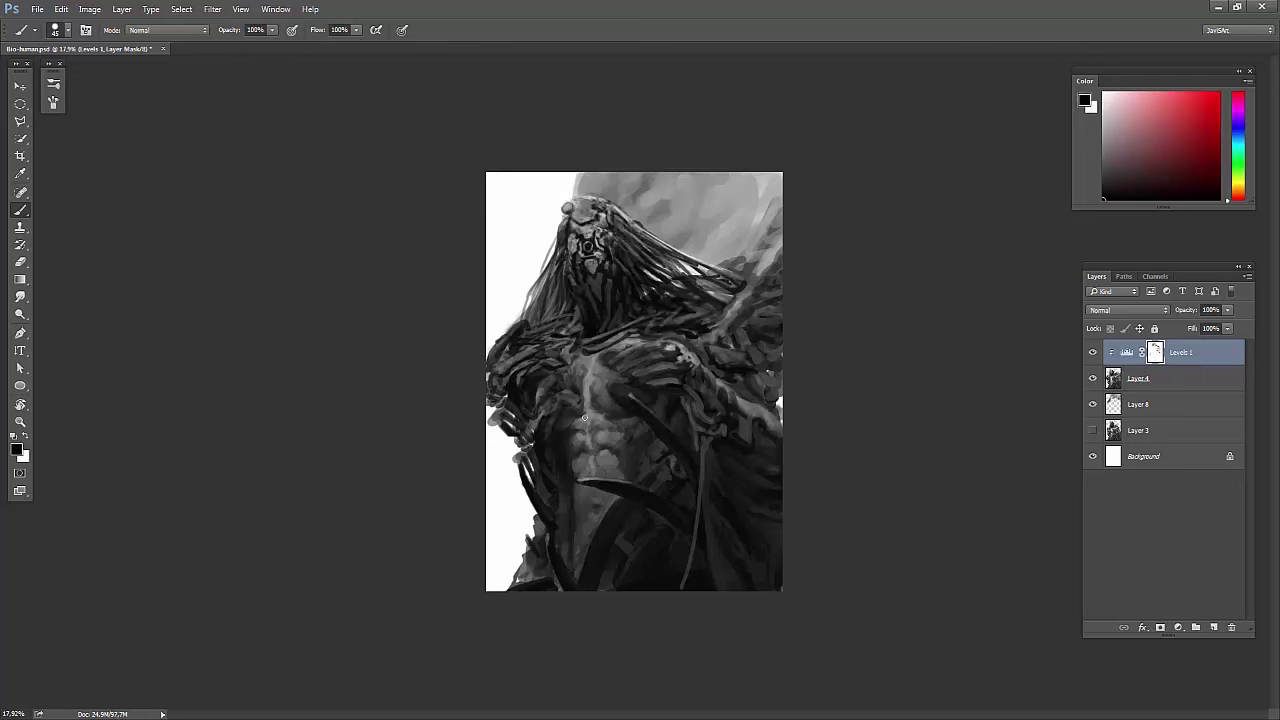
key(bracketright)
key(bracketright)
key(bracketright)
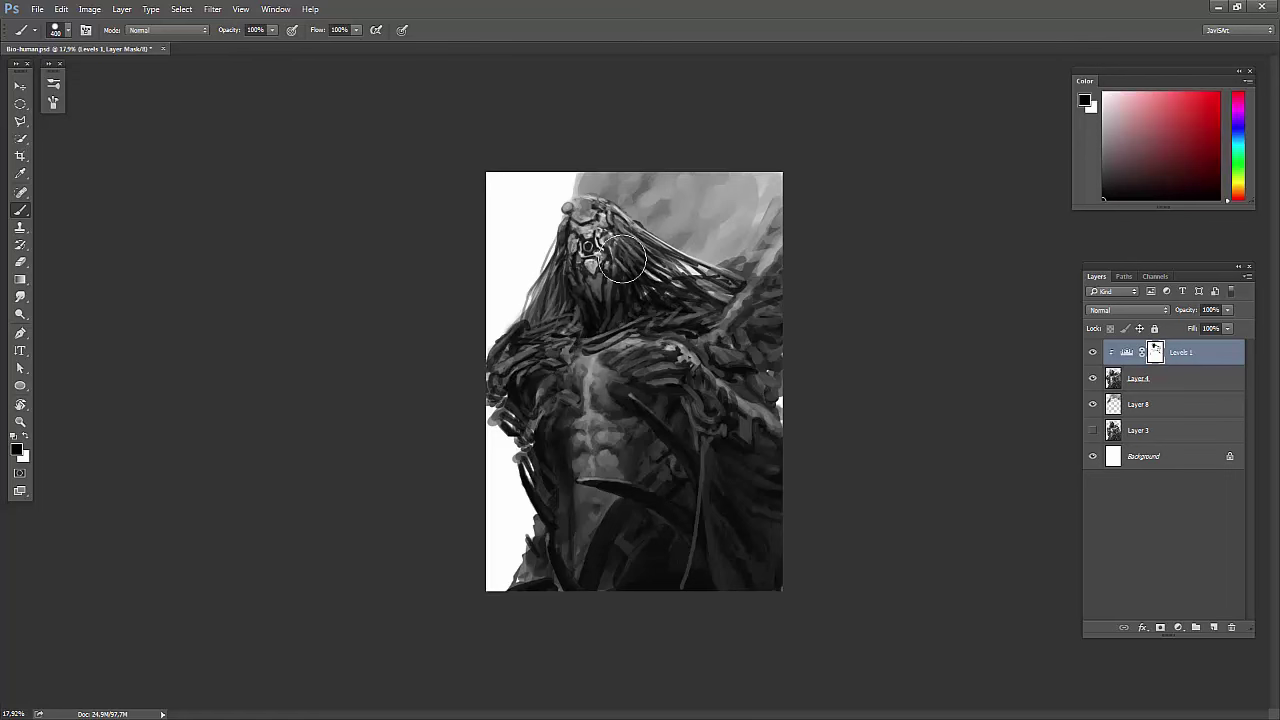
key(bracketleft)
key(bracketleft)
key(bracketleft)
drag(710, 405, 697, 487)
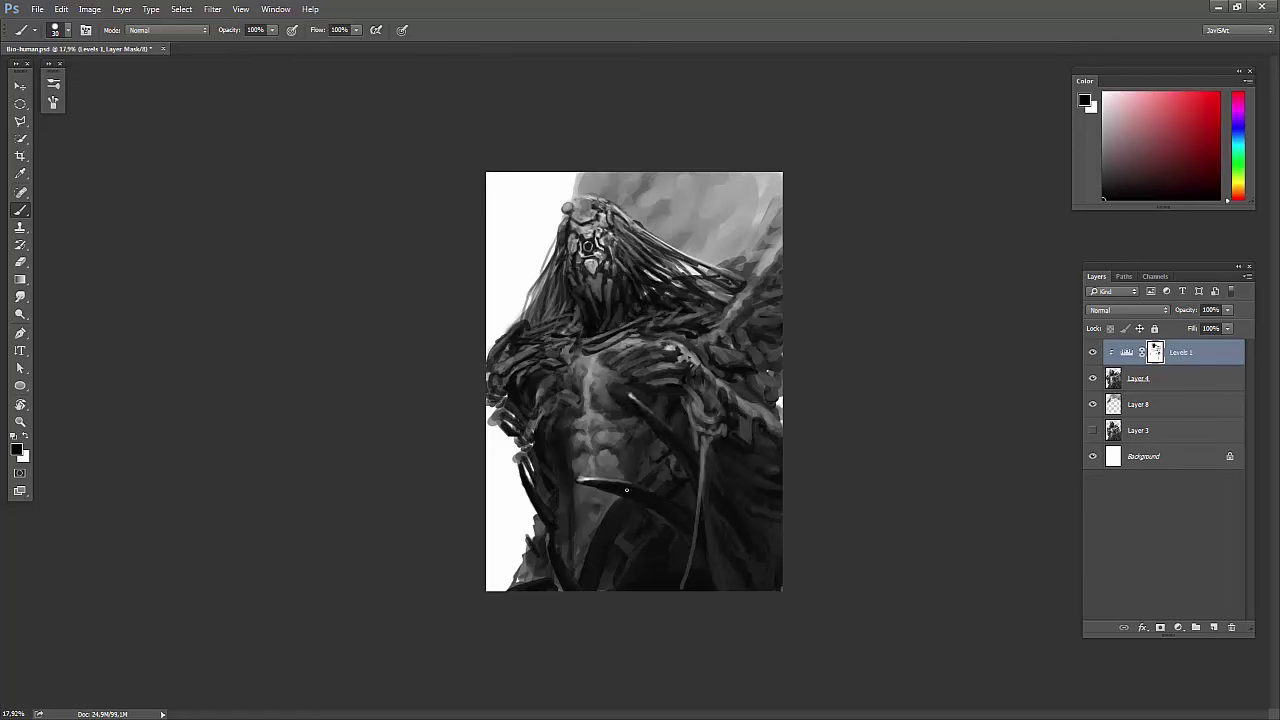
key(bracketright)
key(bracketright)
key(bracketright)
drag(772, 545, 770, 441)
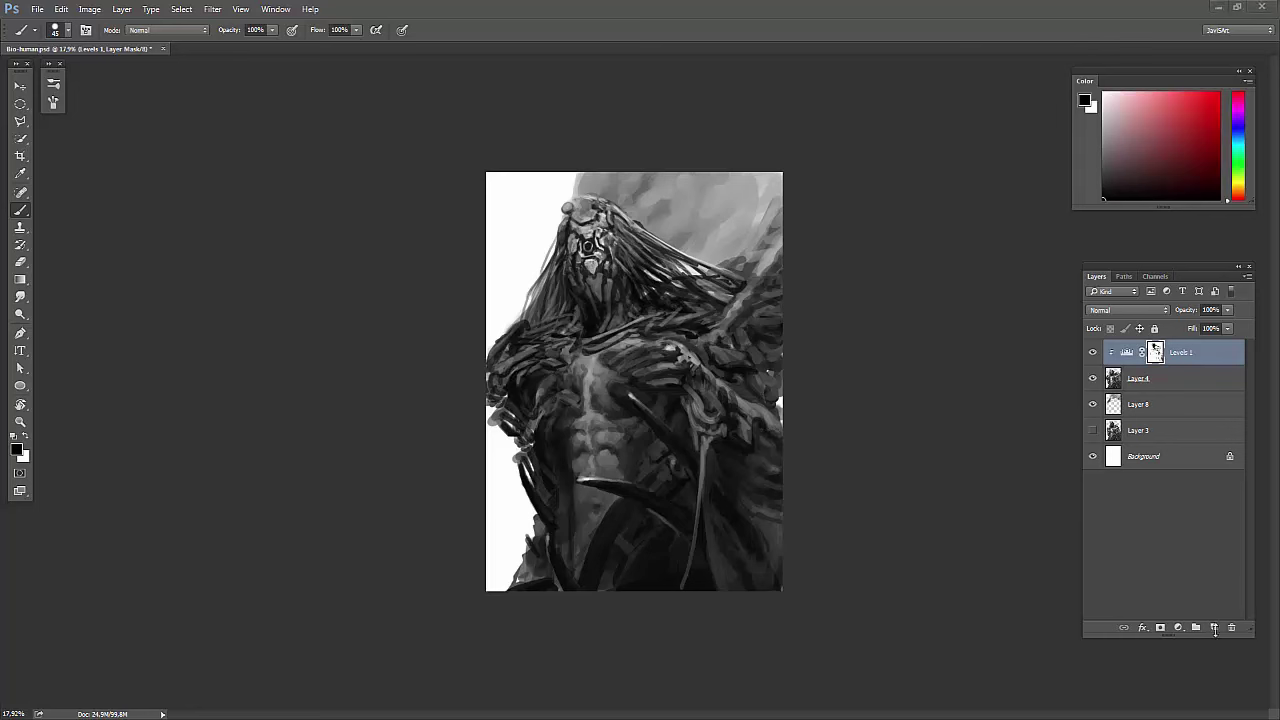
Add a new layer, make white the painting colour and pick a larger brush preset.
click(1215, 627)
click(1127, 310)
click(1127, 446)
key(x)
right_click(704, 365)
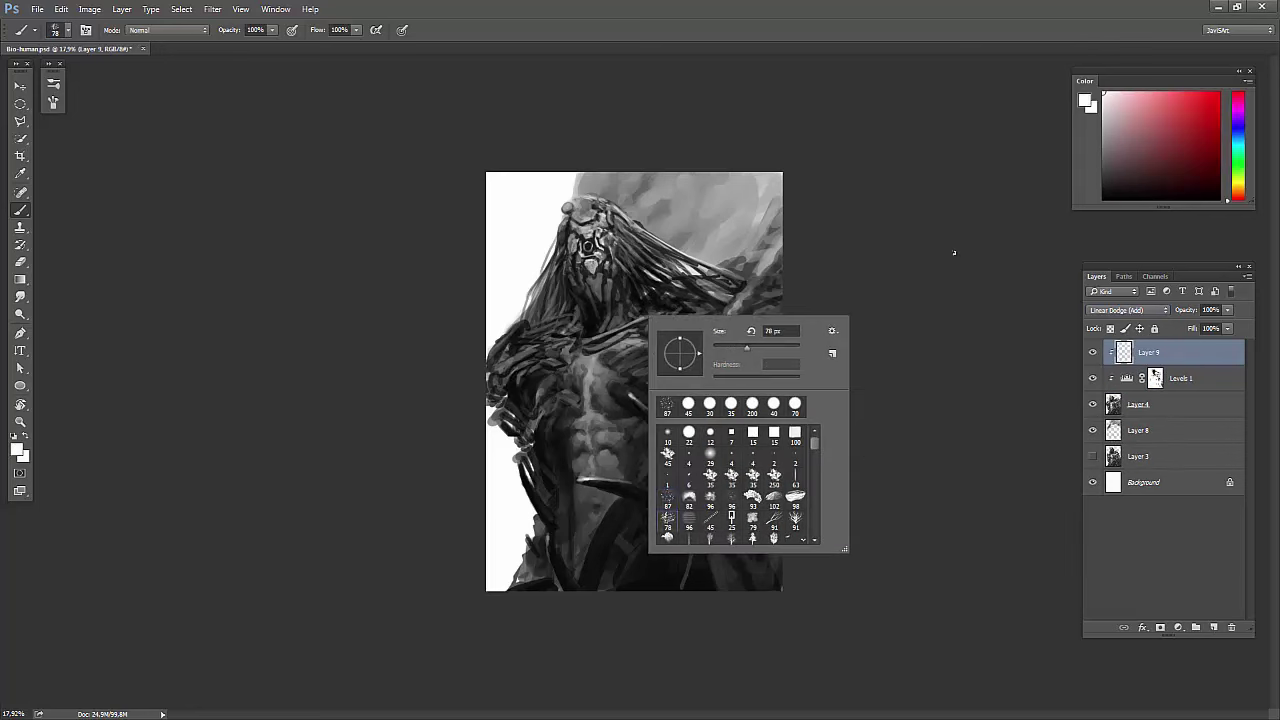
double_click(752, 403)
Set Layer 9 to Overlay at 68% opacity, with a soft brush at 21% opacity, size 250.
click(1127, 310)
click(1110, 392)
key(2)
key(1)
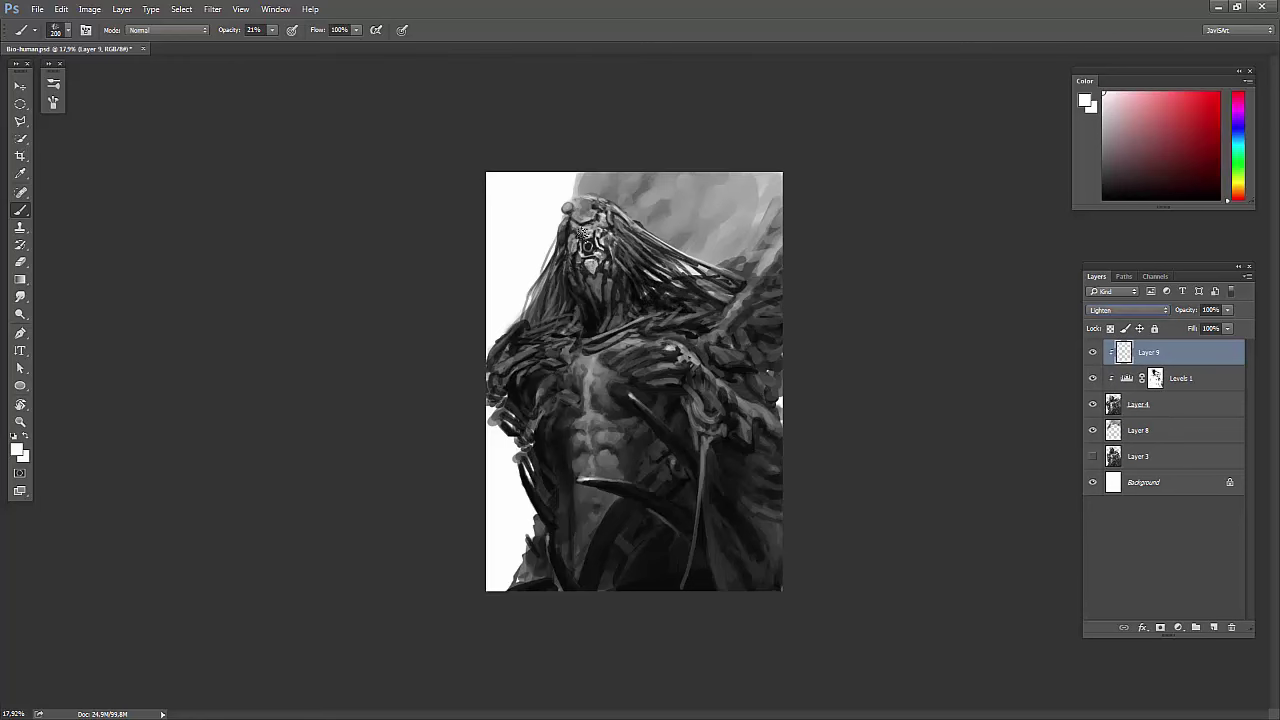
right_click(587, 233)
double_click(700, 370)
scroll(1120, 312, down, 5)
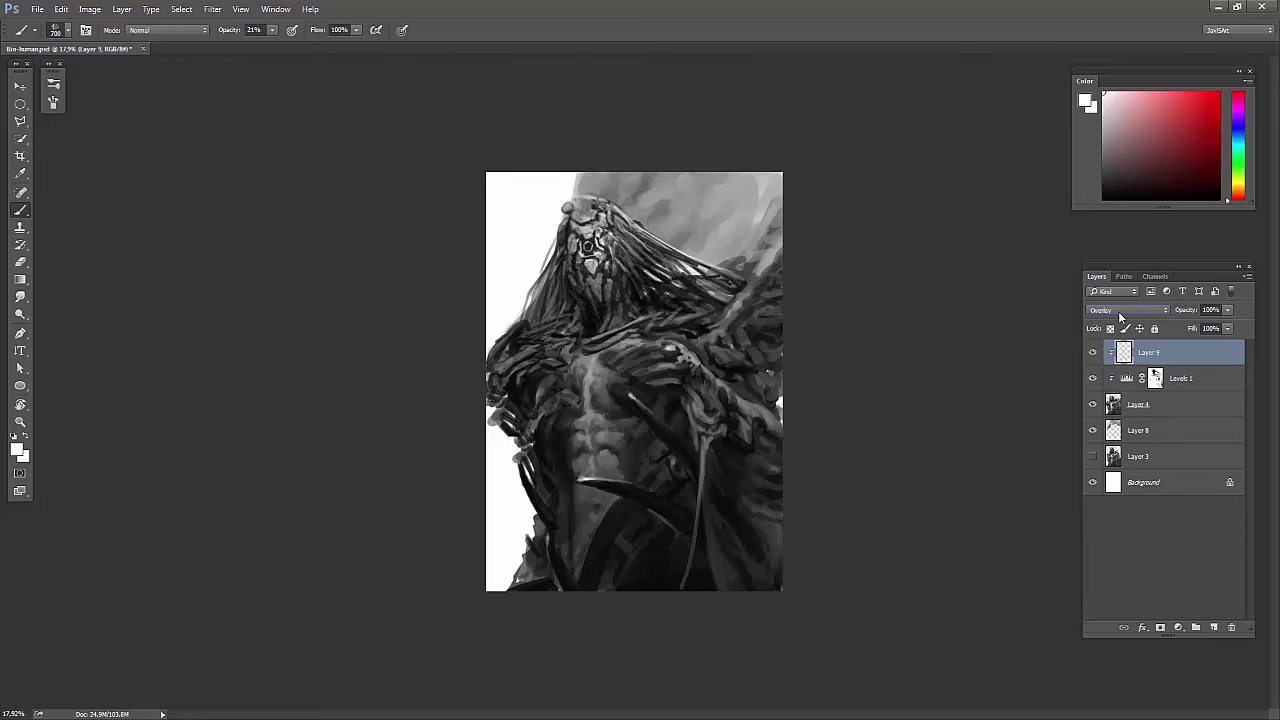
key(bracketright)
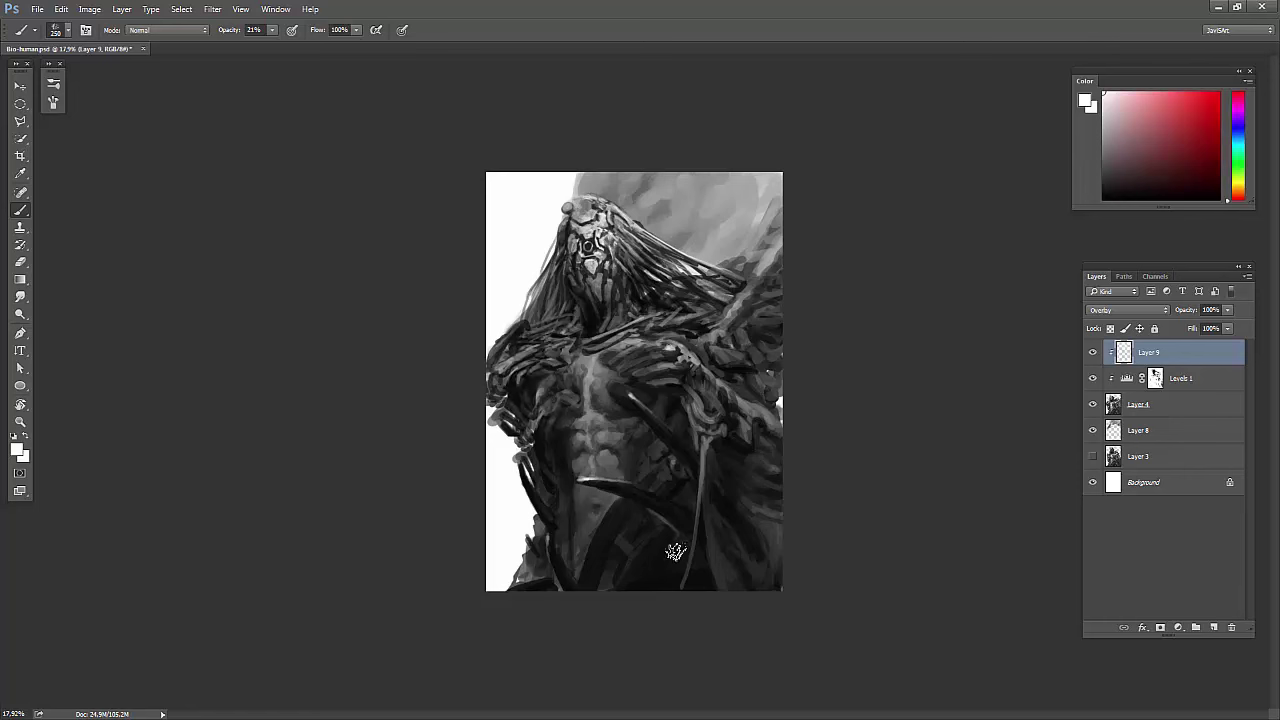
scroll(913, 277, down, 3)
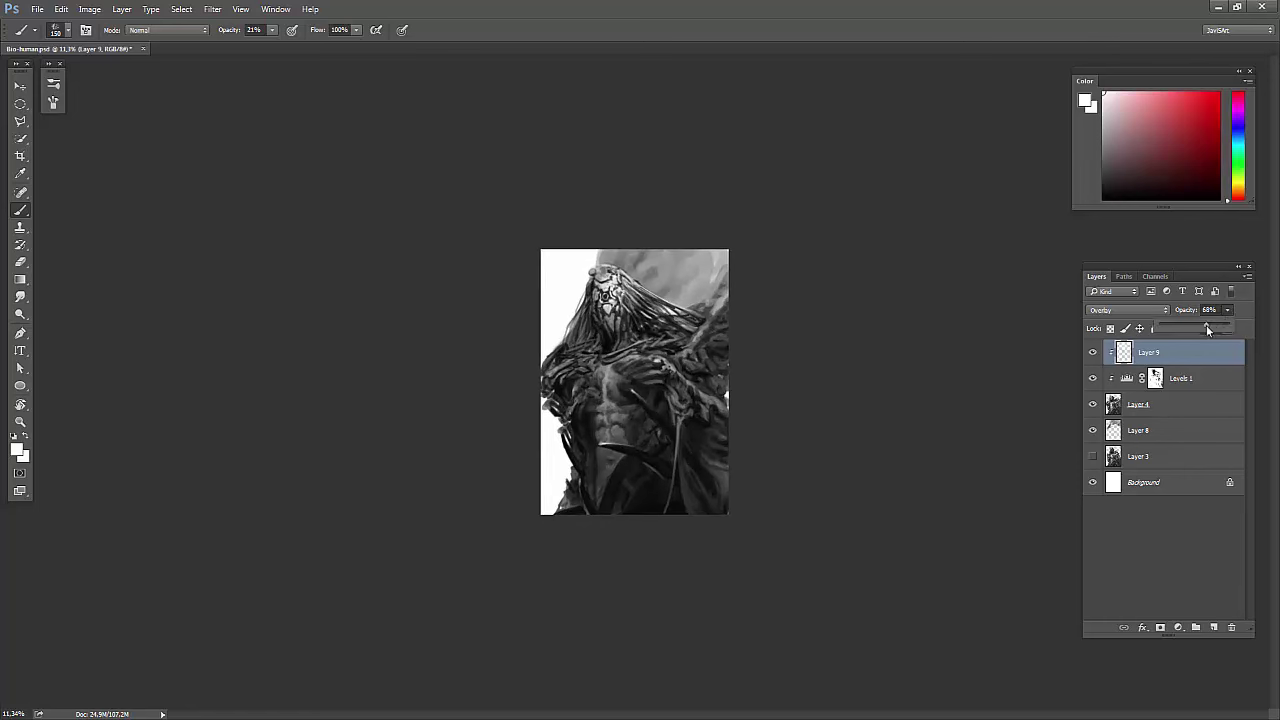
Merge the selected painting layers into Layer 9 copy.
scroll(1046, 400, up, 1)
shift+click(1160, 404)
right_click(1171, 390)
click(1044, 560)
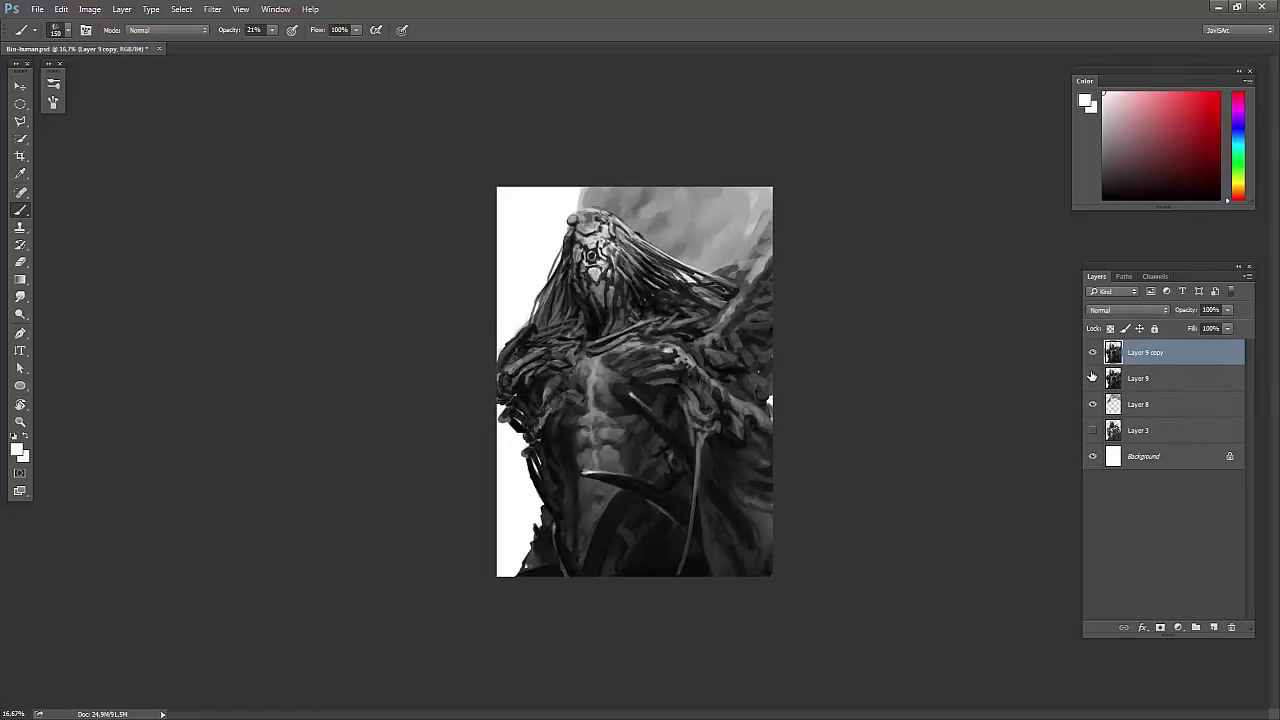
scroll(554, 368, up, 1)
Smudge the shoulders and chest, then the upper-right background on Layer 8.
key(r)
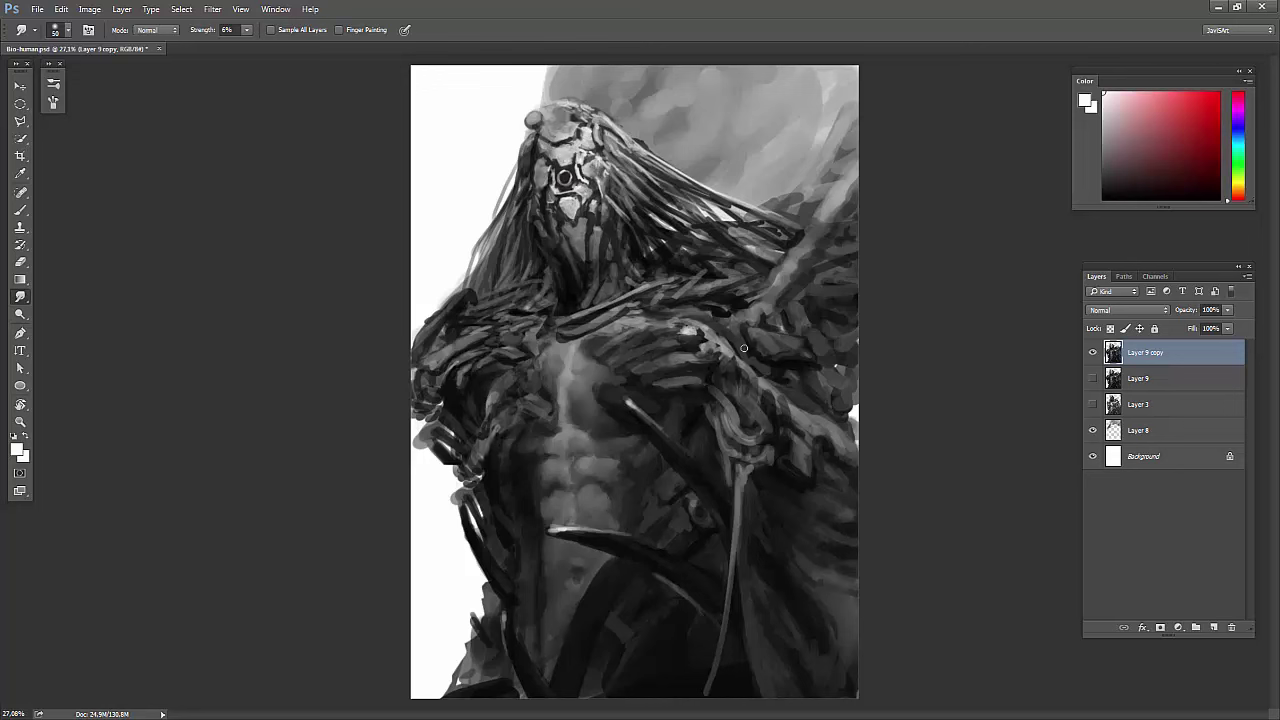
drag(744, 348, 720, 310)
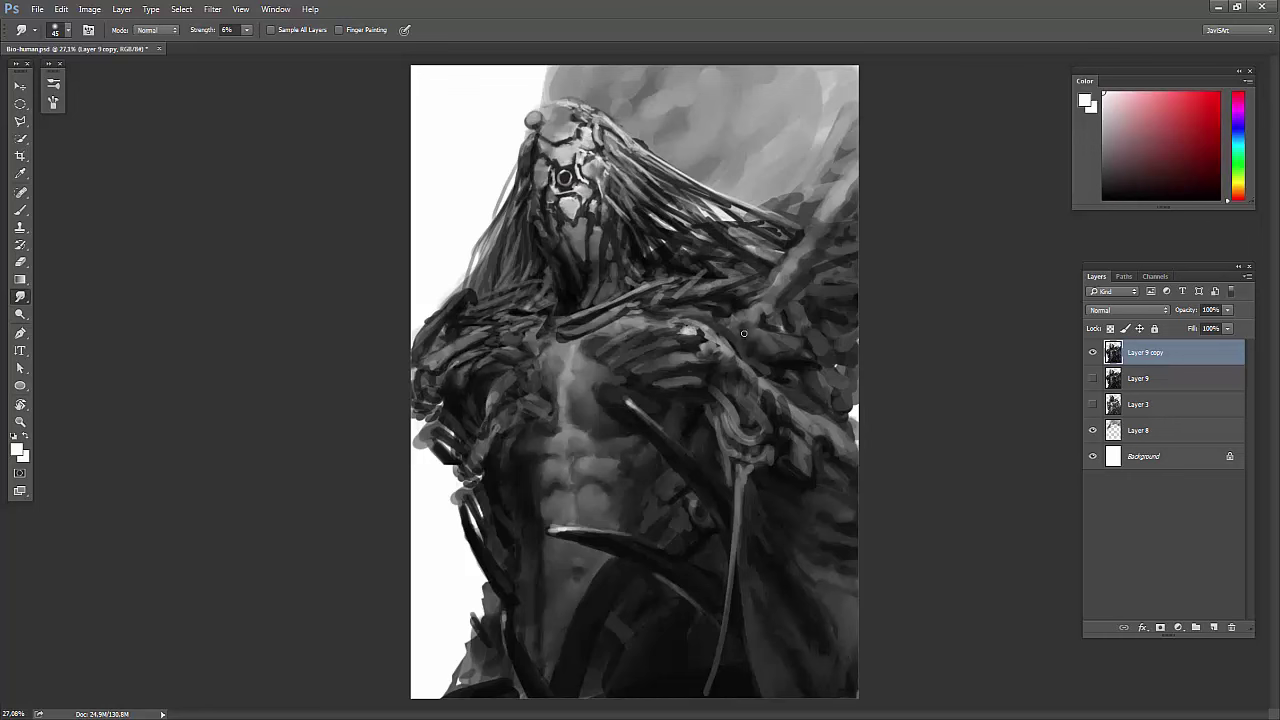
click(1138, 430)
drag(645, 90, 807, 70)
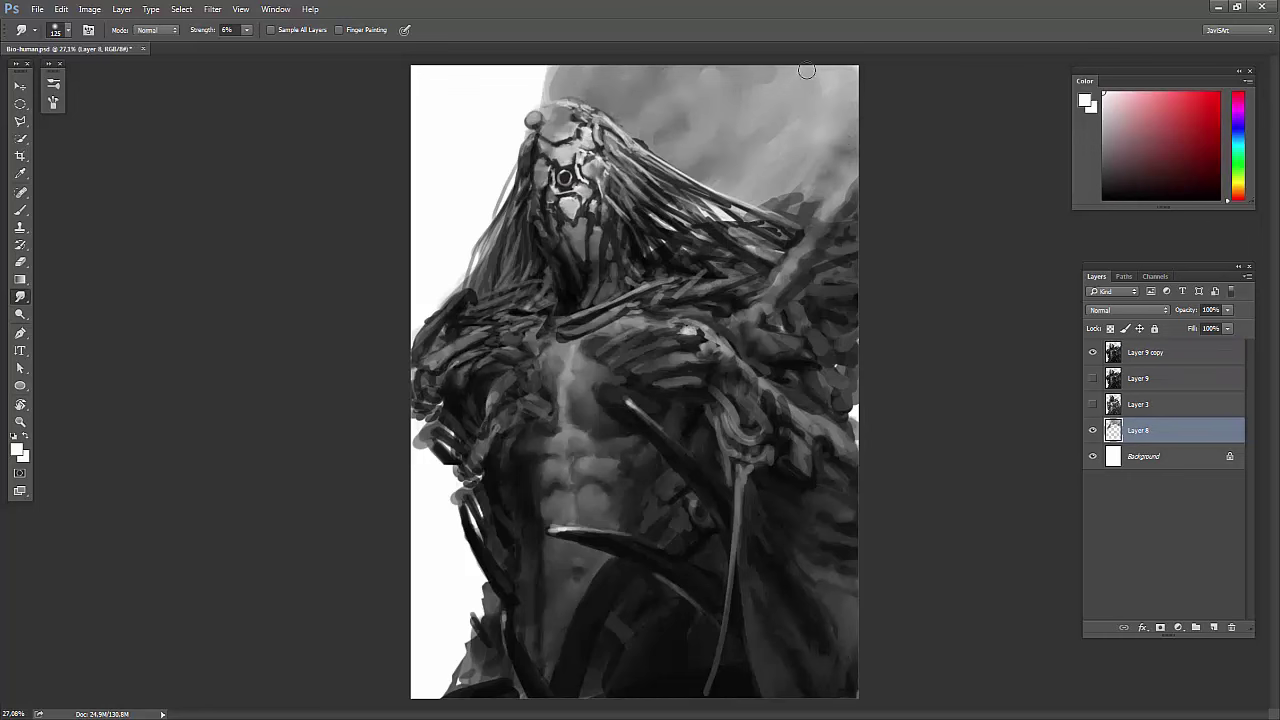
scroll(584, 218, down, 3)
On a new Layer 10, paint the shoulder's spiral emblem with sampled greys at 100% brush opacity.
key(ctrl+shift+alt+n)
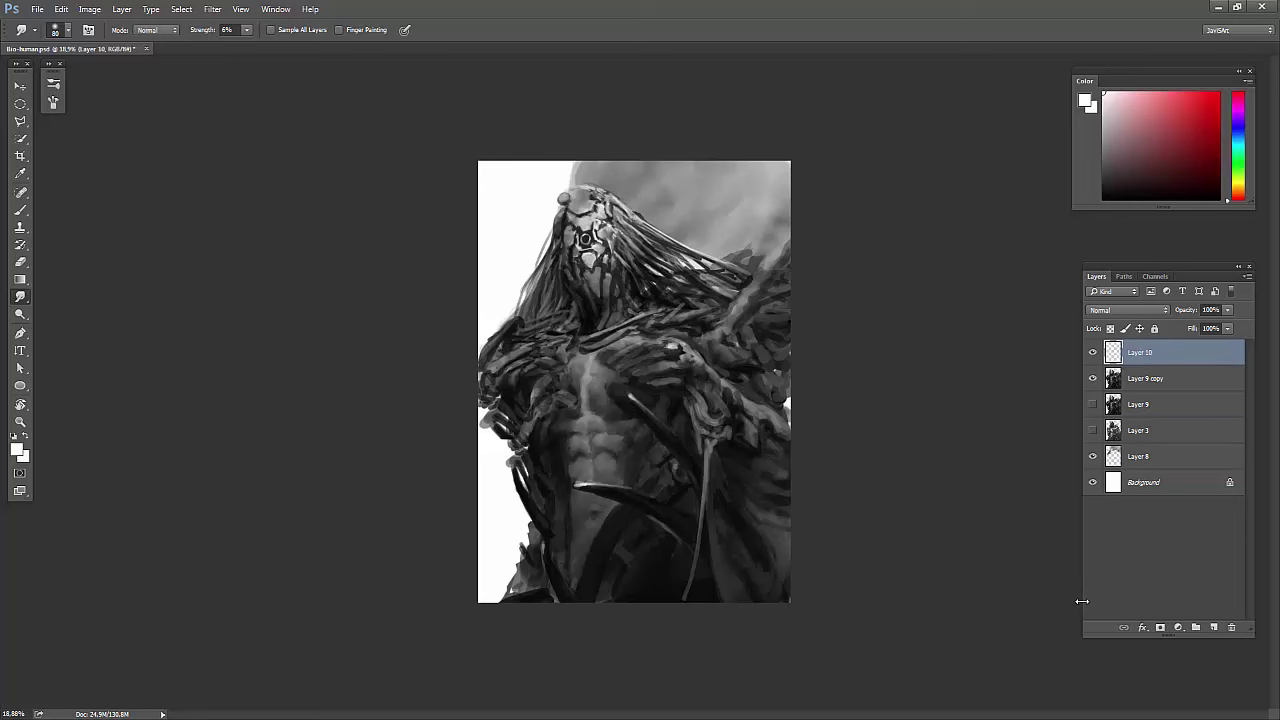
key(b)
alt+click(686, 342)
key(0)
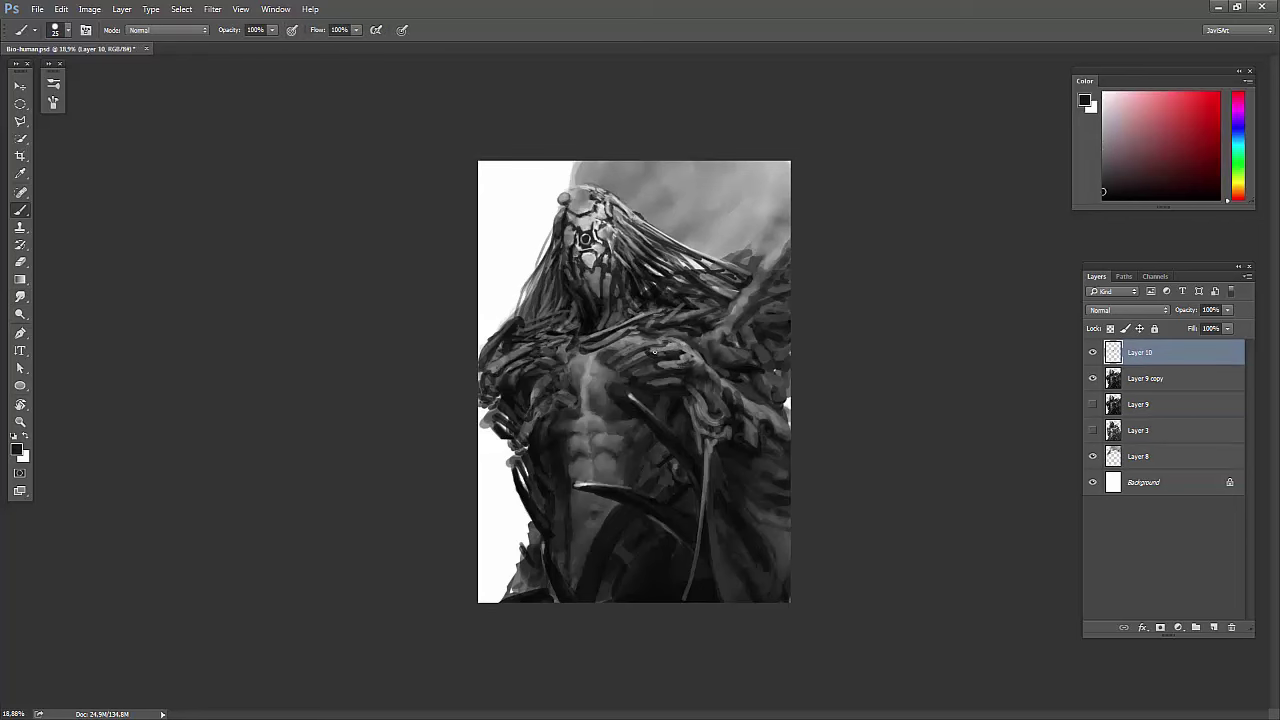
alt+click(699, 359)
alt+click(710, 386)
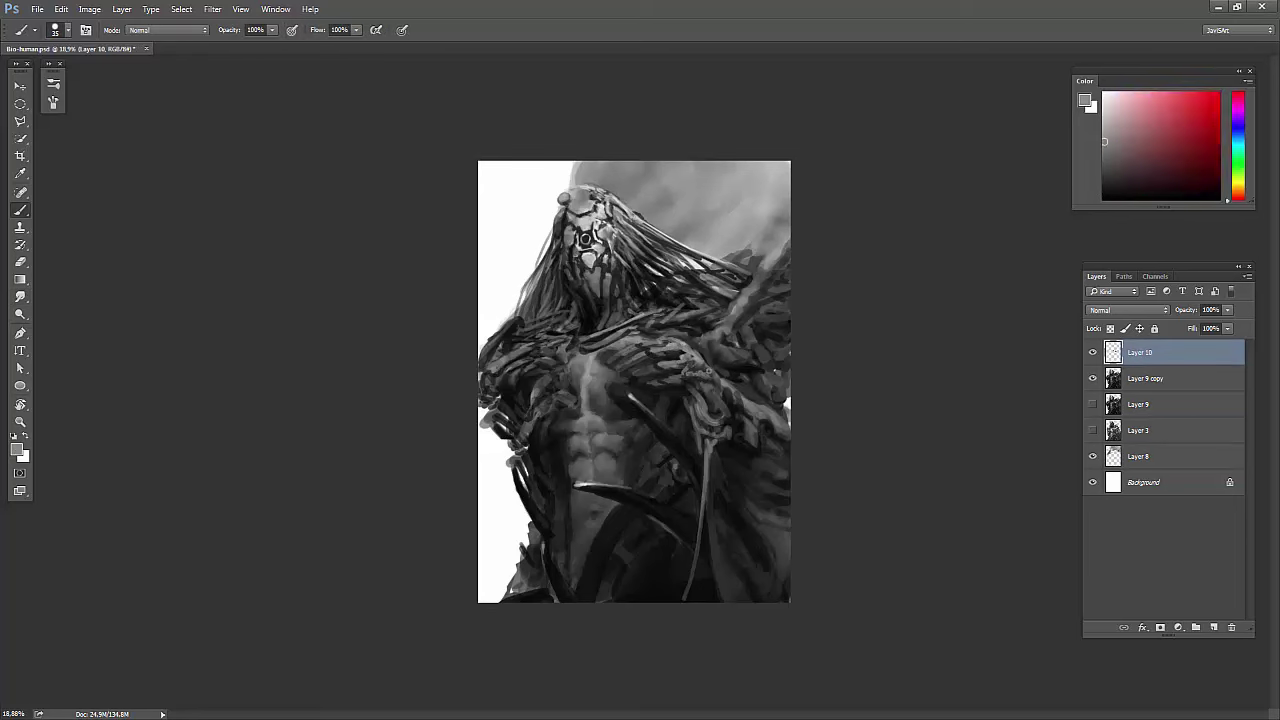
alt+click(668, 342)
alt+click(641, 350)
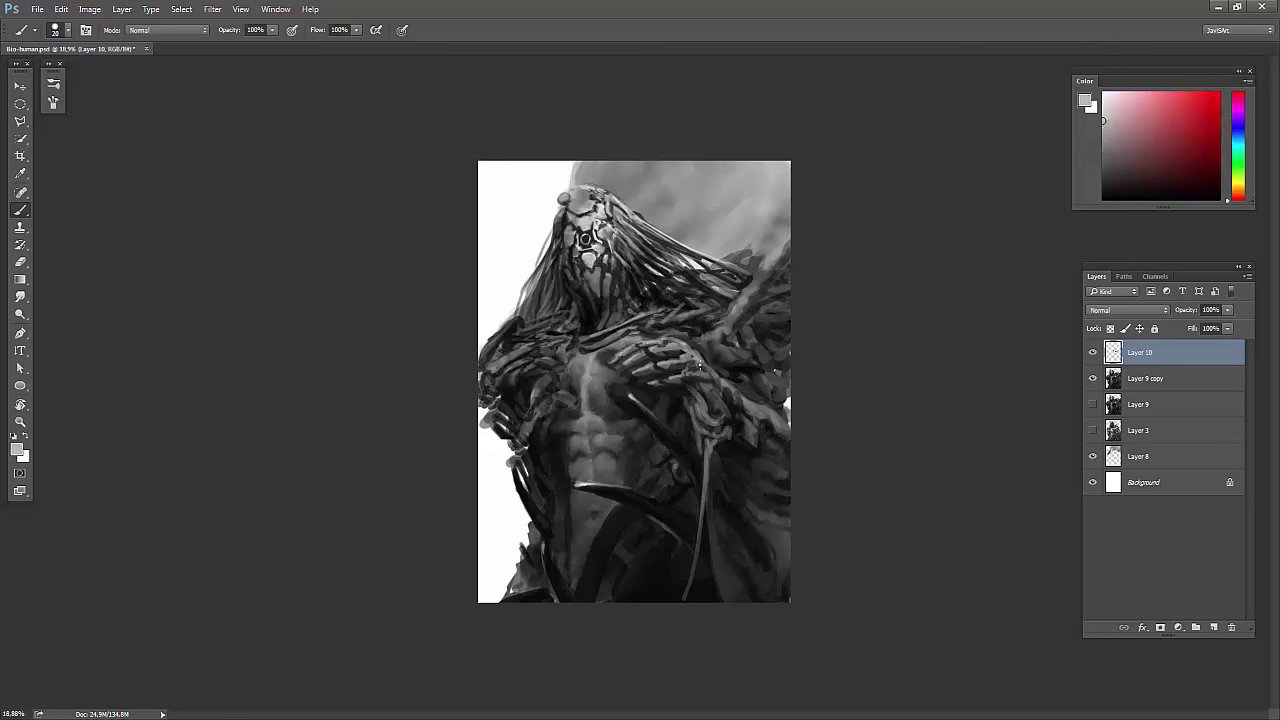
alt+click(642, 351)
alt+click(601, 252)
alt+click(607, 350)
alt+click(563, 367)
alt+click(630, 277)
alt+click(611, 357)
alt+click(589, 375)
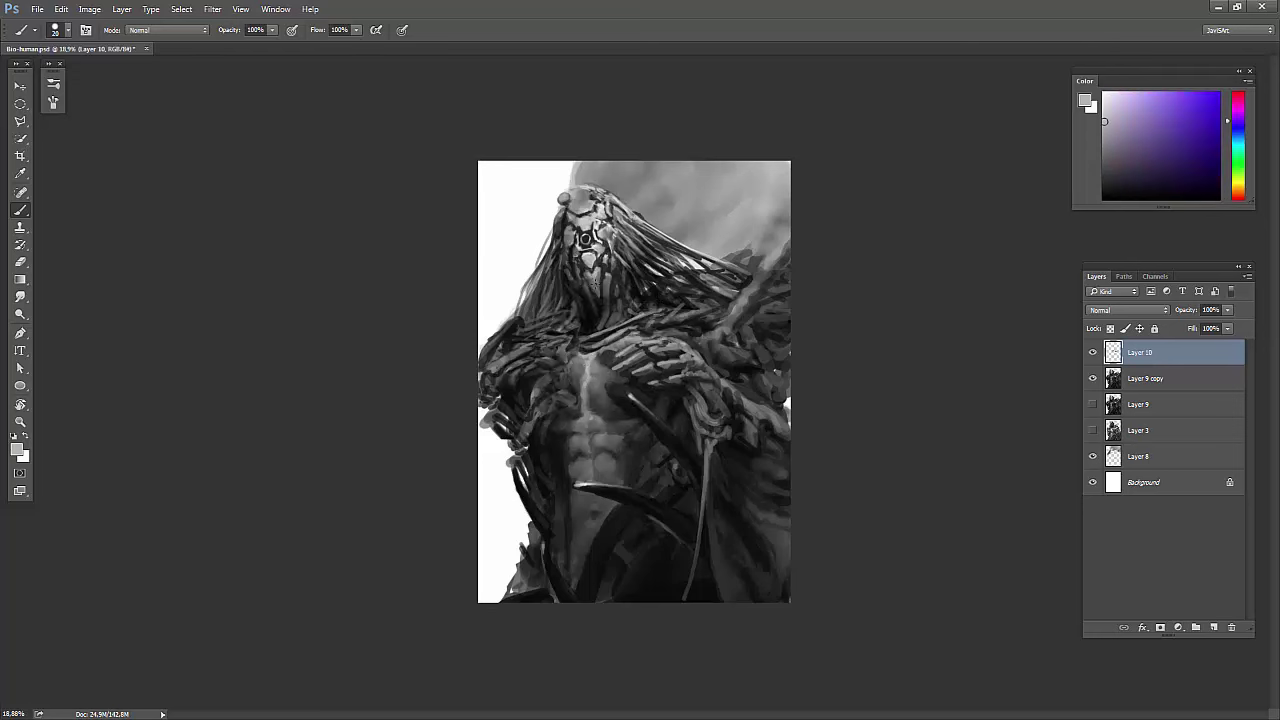
alt+click(628, 246)
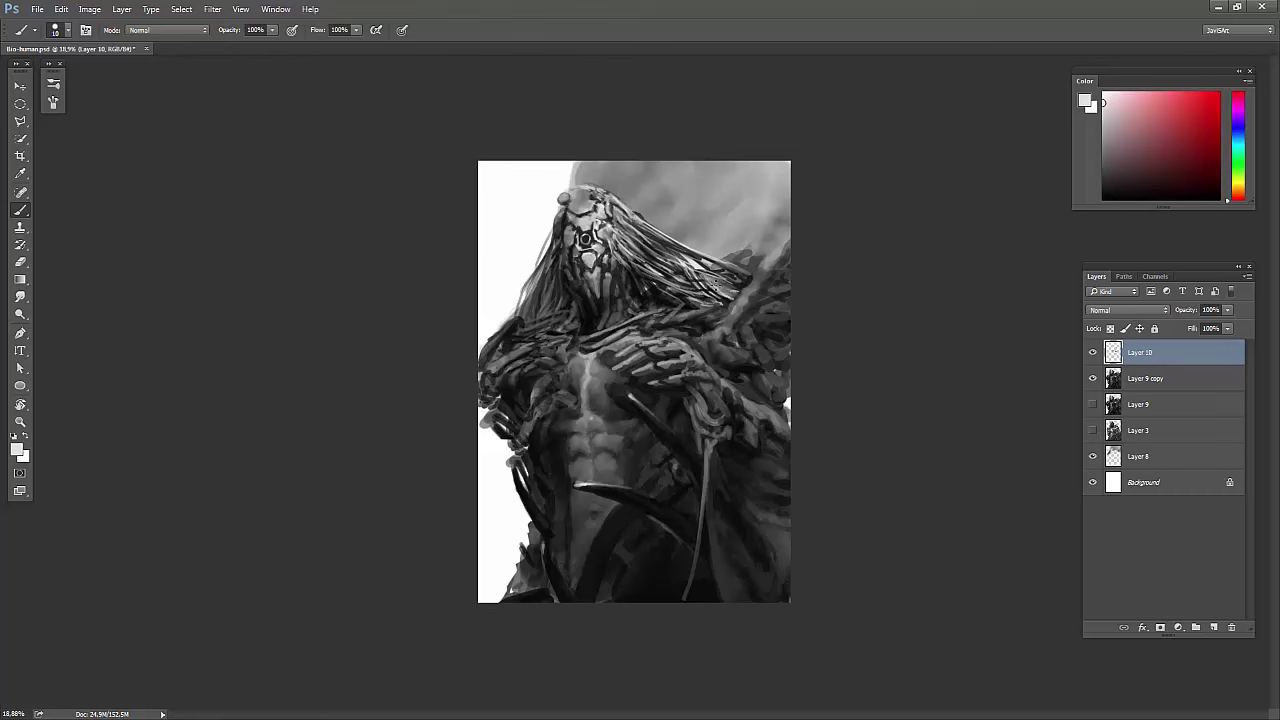
Flip the canvas horizontally and paint a thin dark stroke along the figure's right side.
key(h)
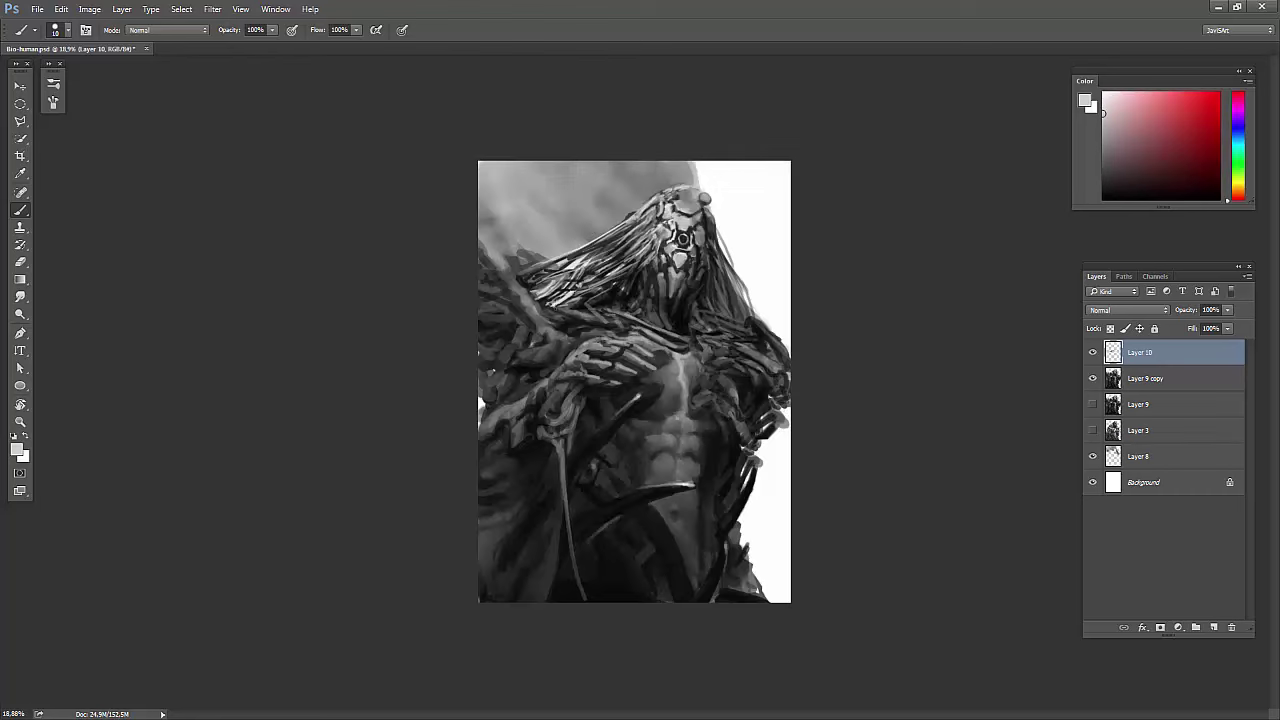
alt+click(522, 298)
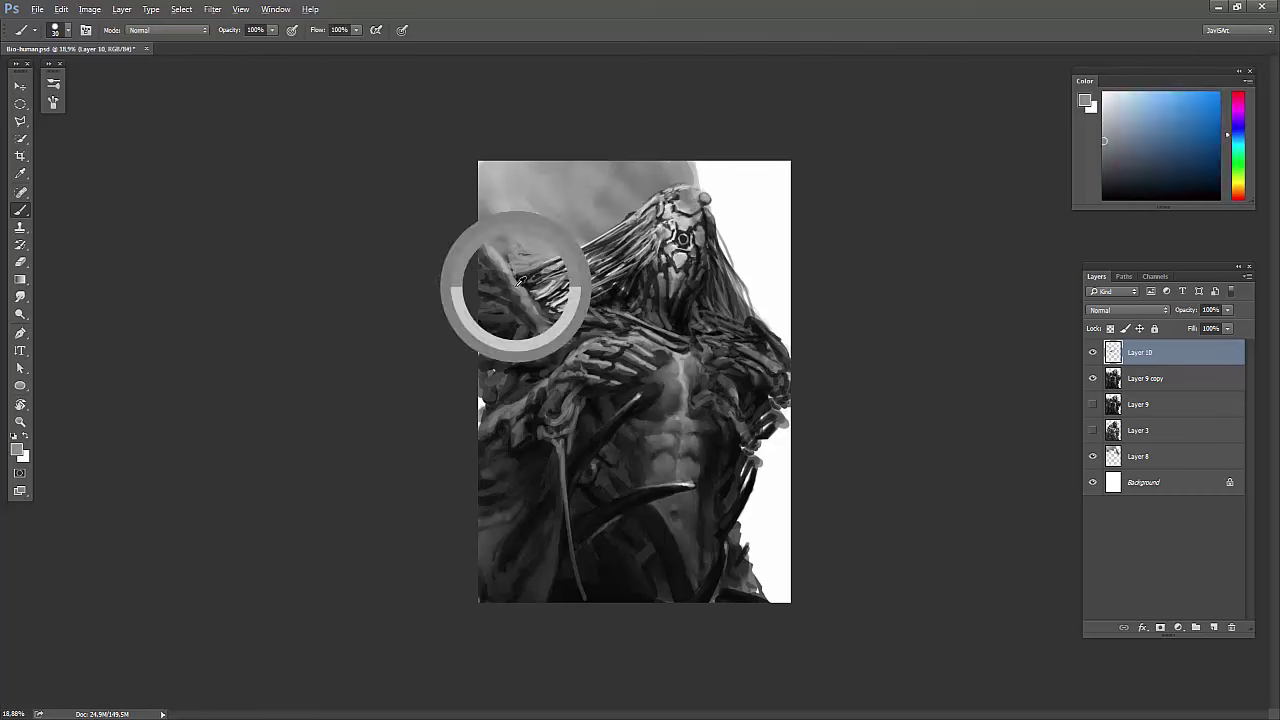
alt+click(482, 236)
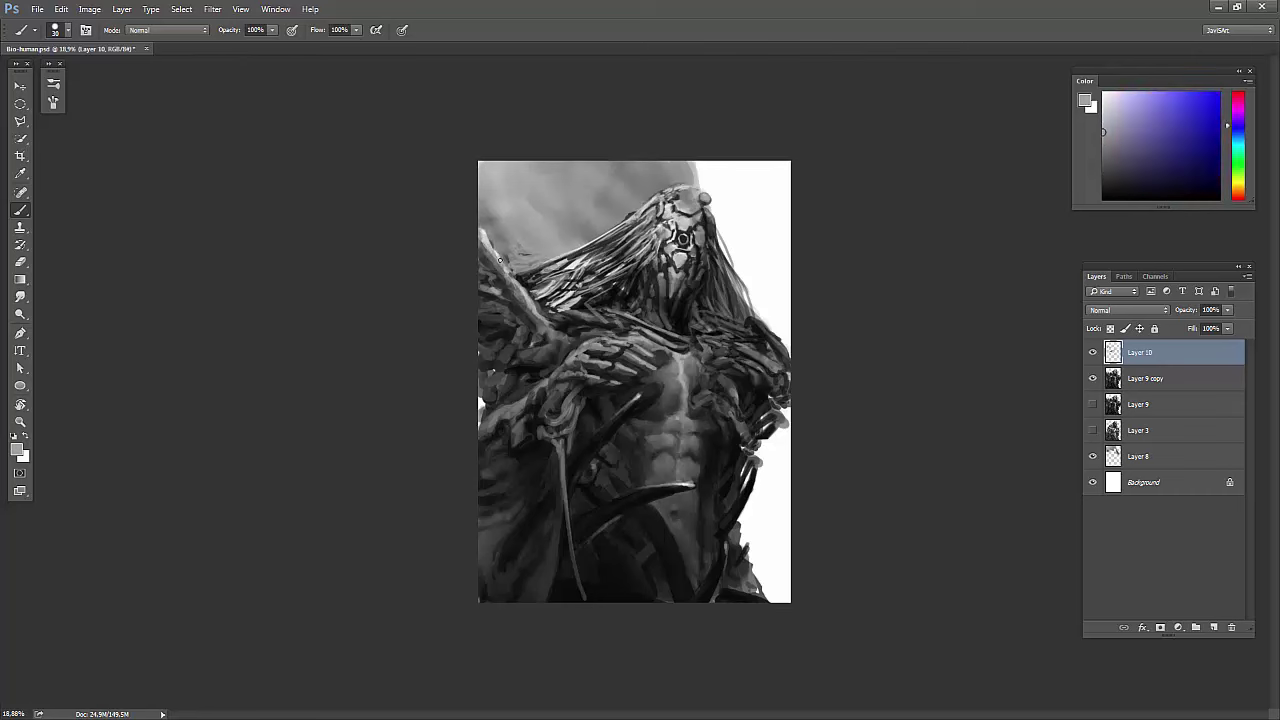
alt+click(559, 322)
alt+click(681, 331)
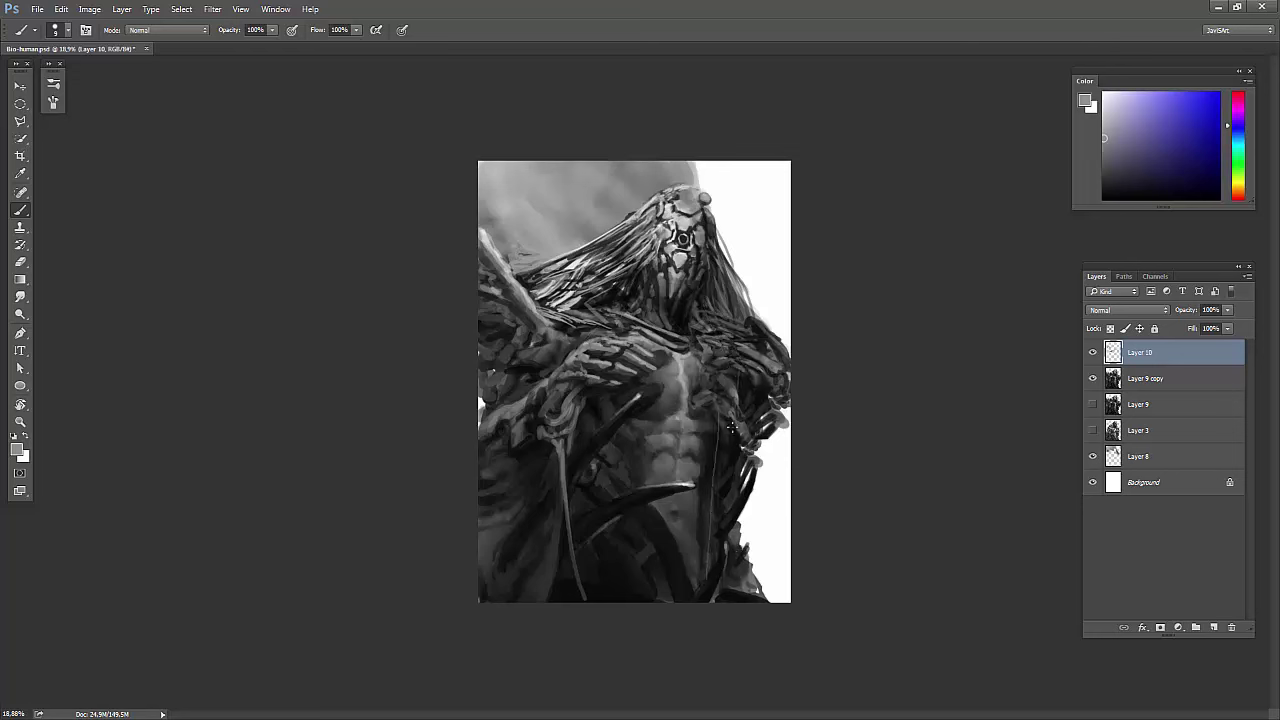
alt+click(735, 429)
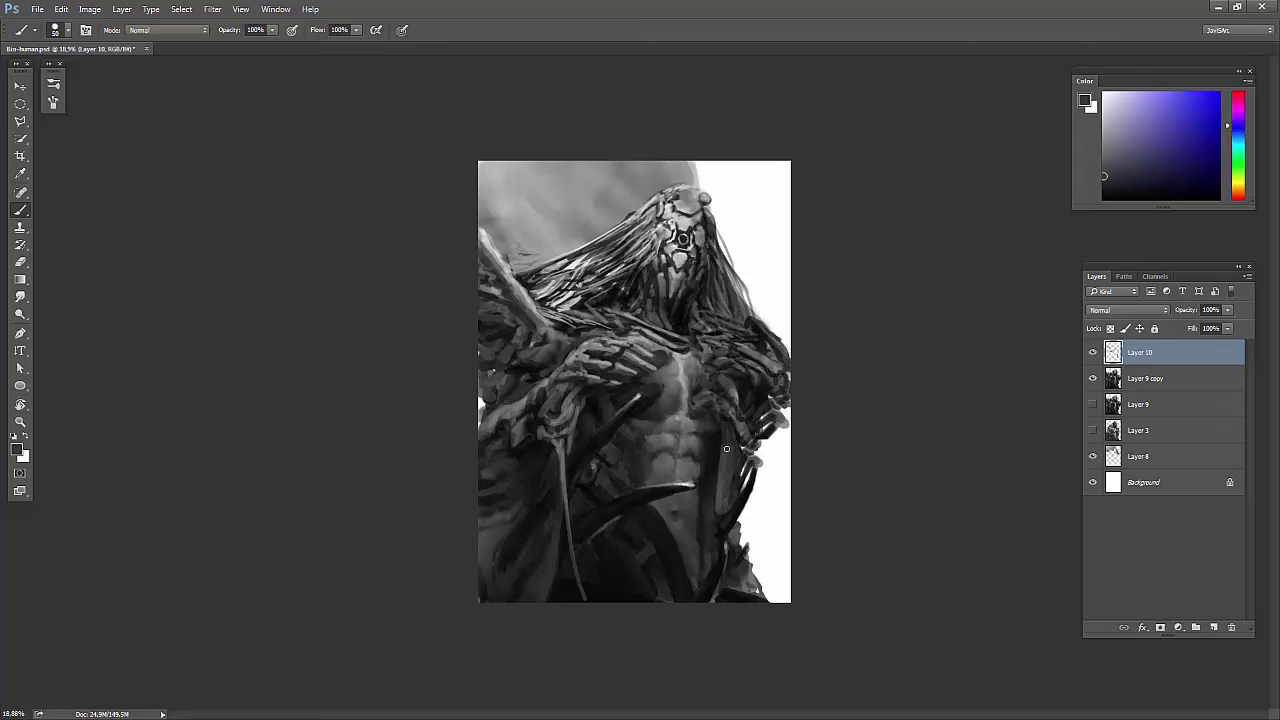
alt+click(742, 476)
right_click(721, 512)
key(Escape)
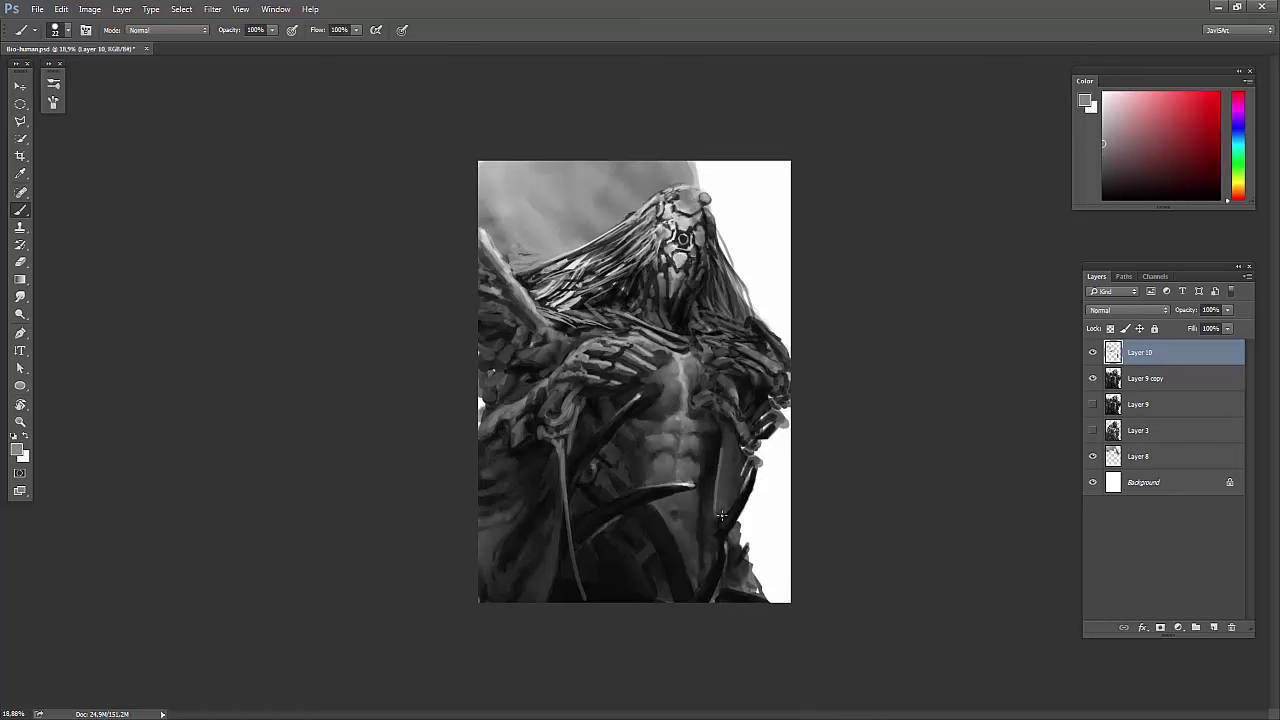
drag(721, 512, 735, 430)
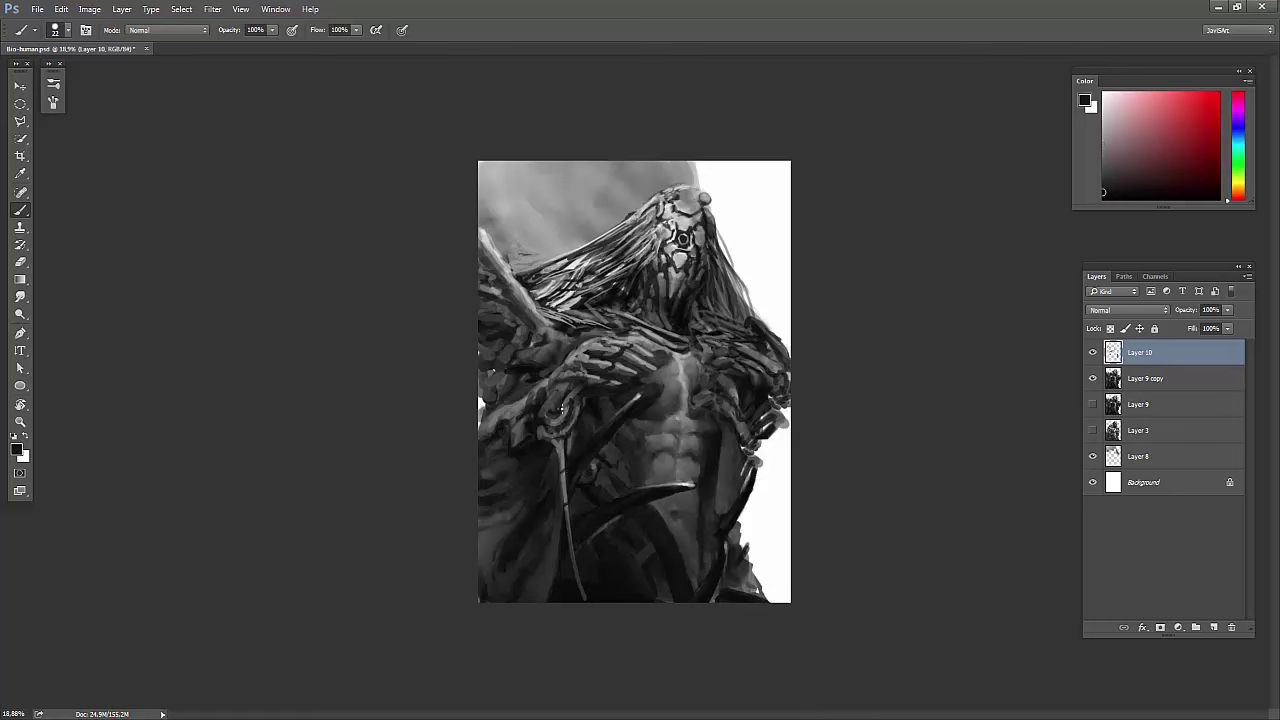
Refine the shoulder and chest armour with sampled light greys, dark greys and black.
alt+click(557, 404)
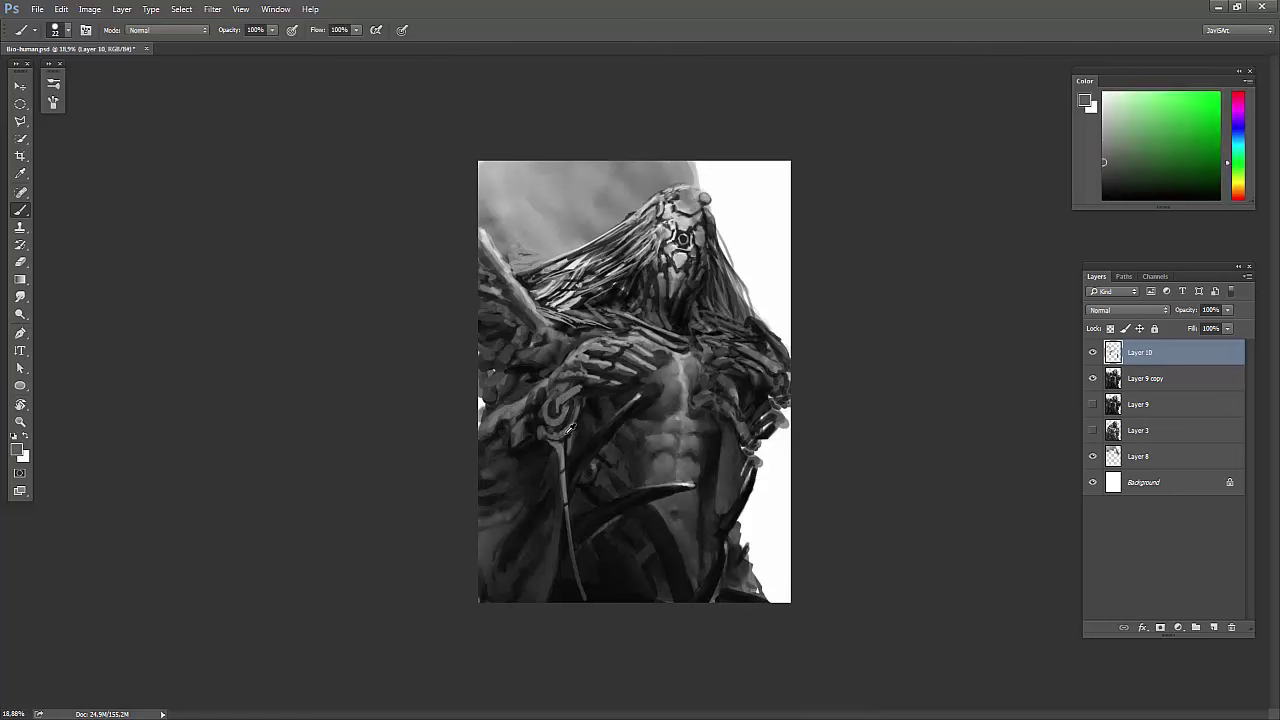
alt+click(560, 422)
alt+click(608, 386)
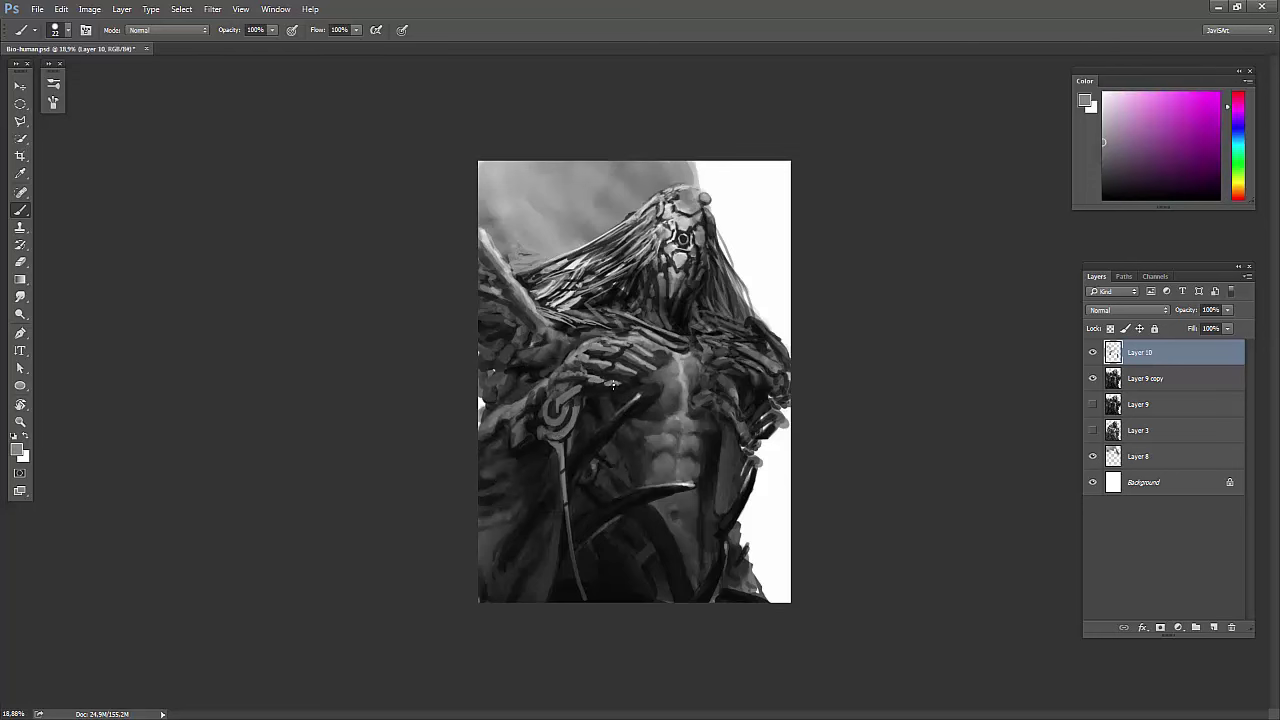
alt+click(573, 360)
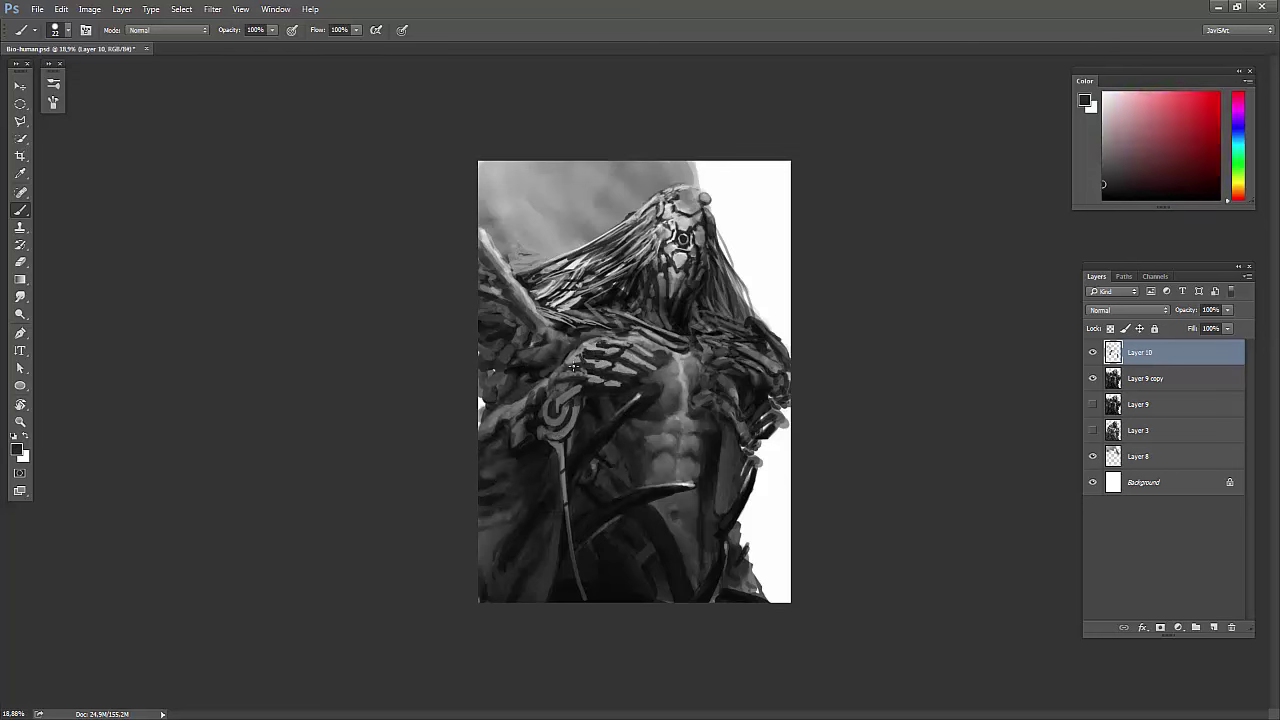
alt+click(556, 374)
alt+click(565, 360)
alt+click(589, 344)
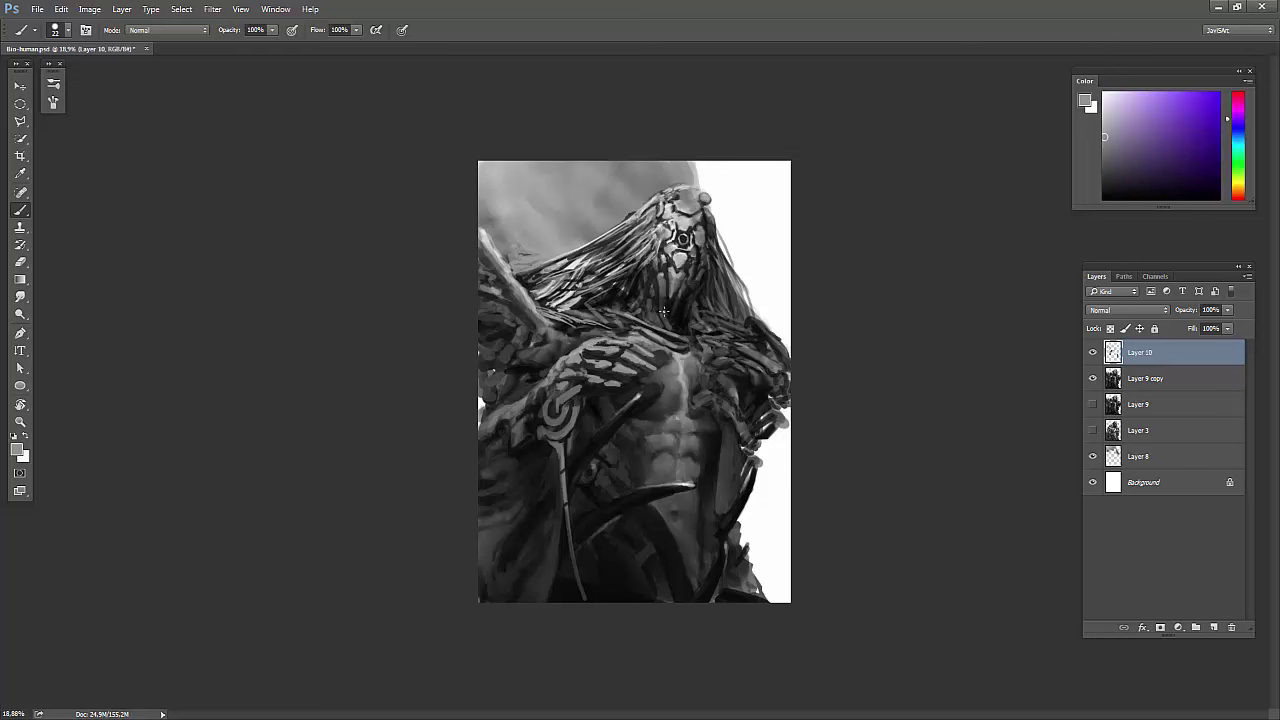
alt+click(563, 456)
alt+click(593, 390)
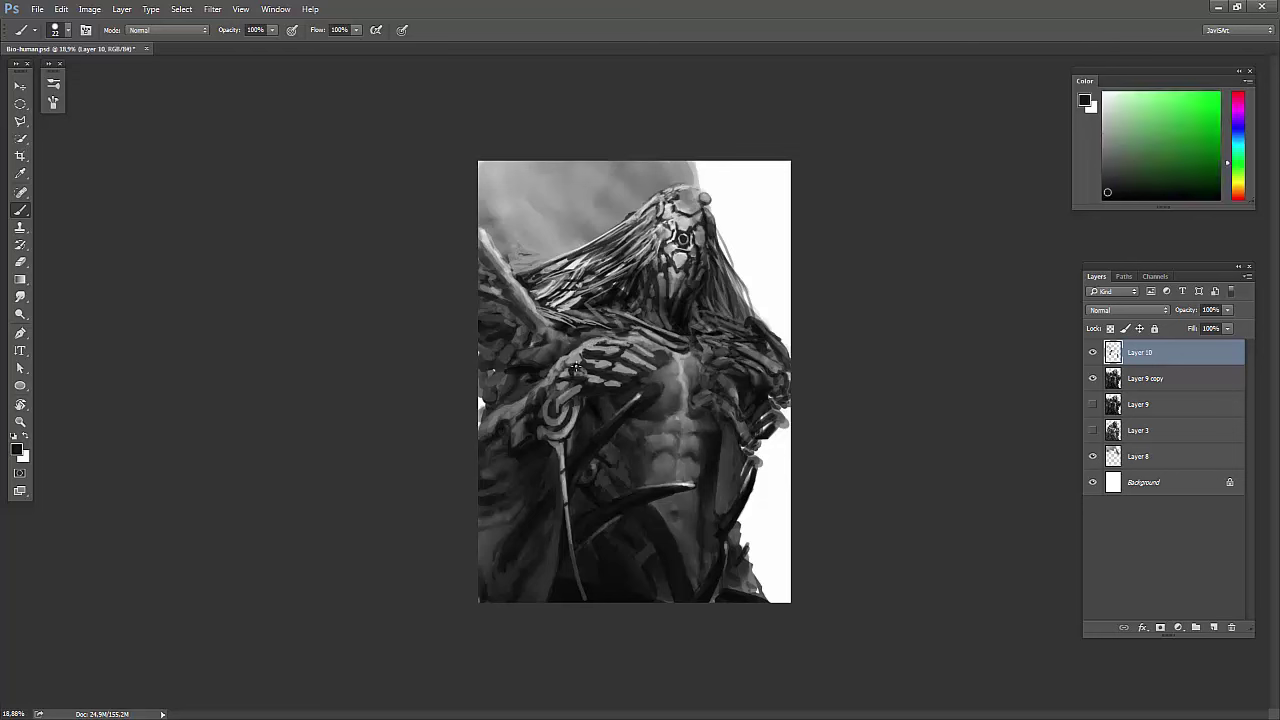
alt+click(672, 365)
alt+click(666, 385)
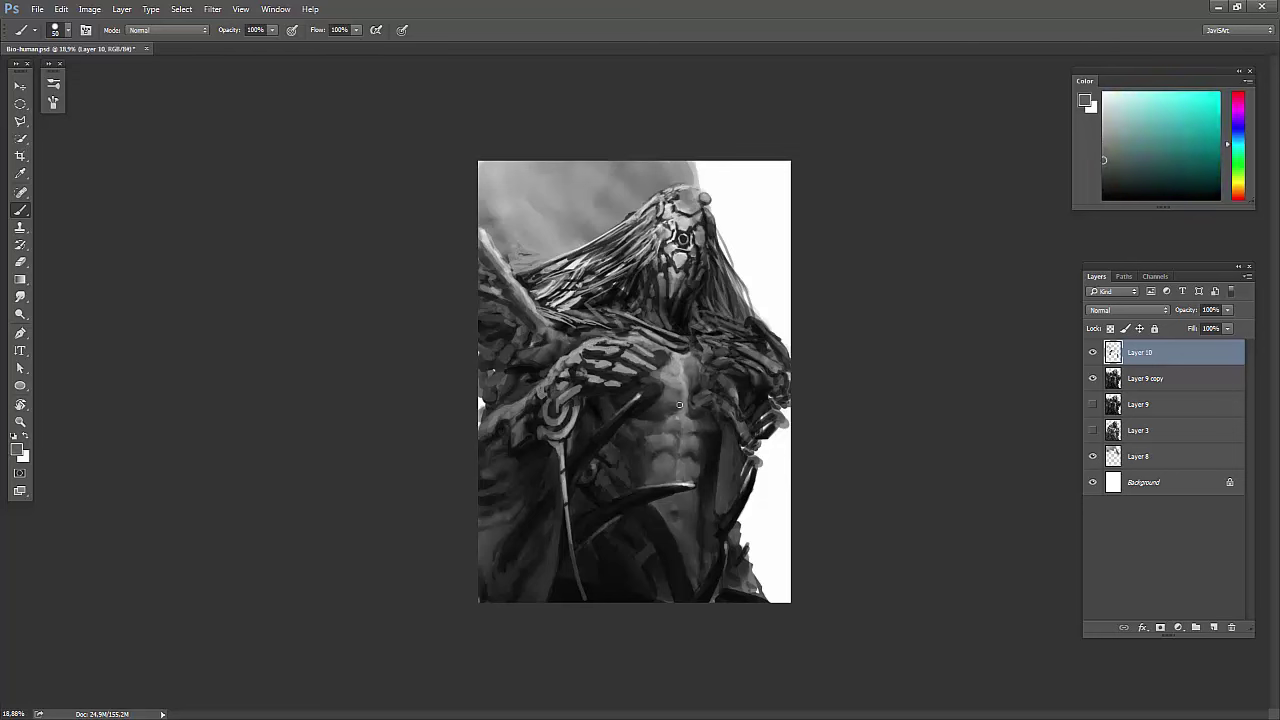
alt+click(688, 366)
alt+click(663, 349)
alt+click(680, 380)
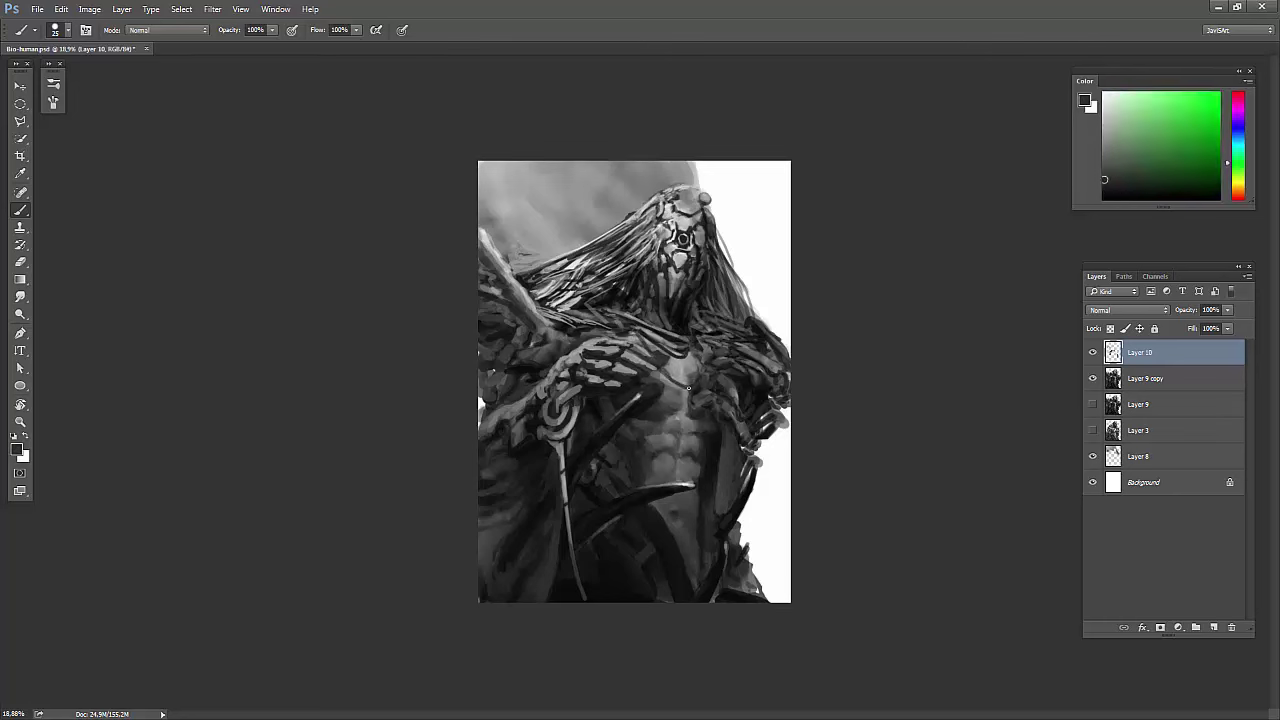
alt+click(660, 352)
alt+click(687, 372)
Flip the view back and merge Layer 10 into the layer below.
key(h)
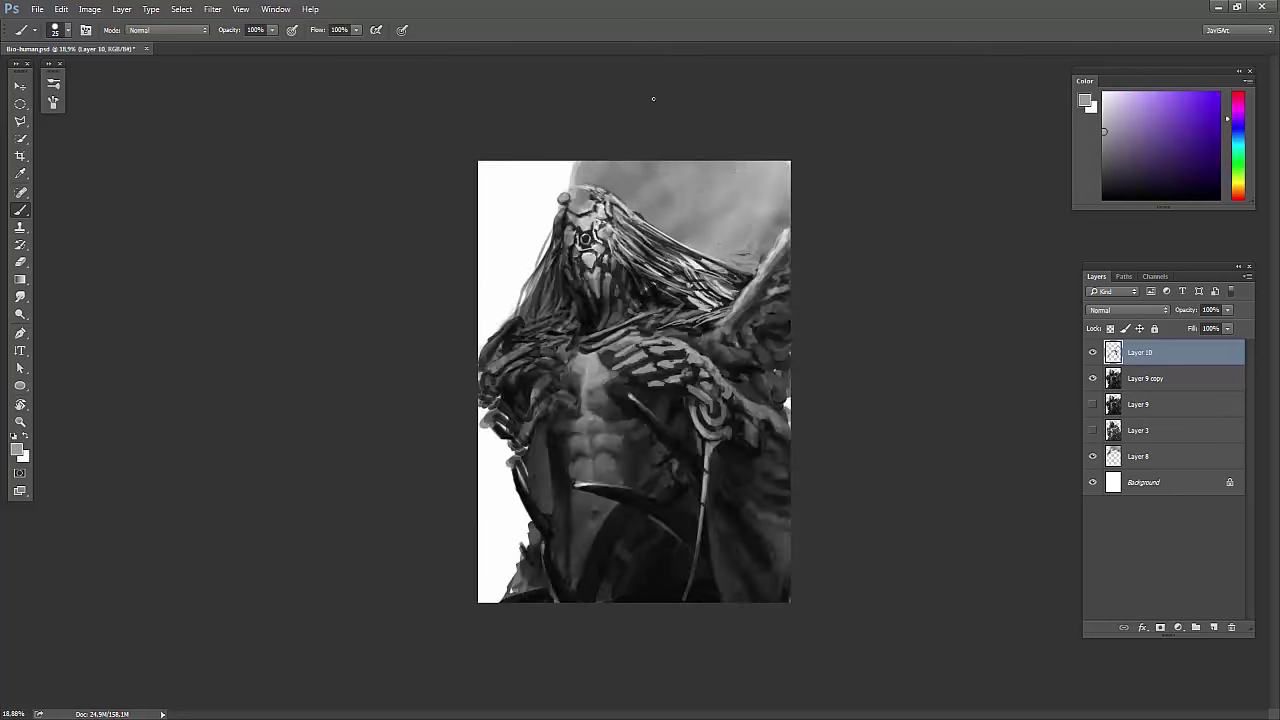
scroll(603, 380, down, 2)
key(r)
key(ctrl+e)
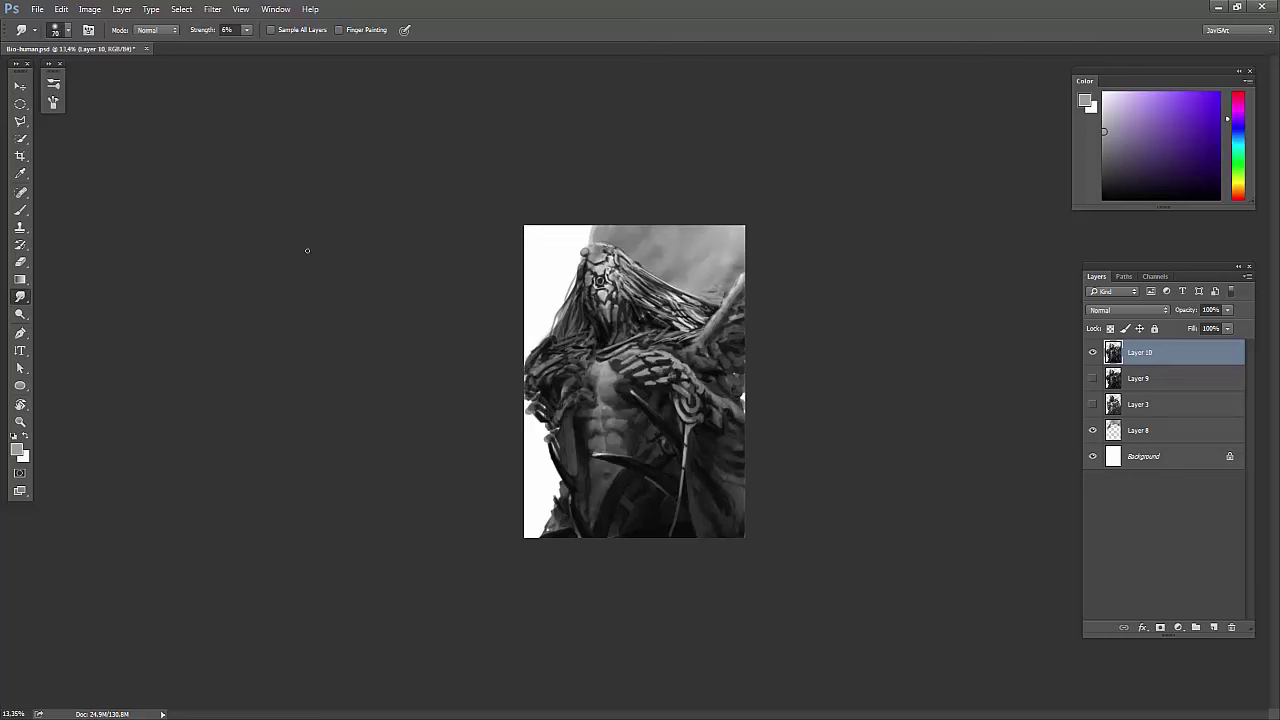
Draw a grey gradient on a new Layer 11 above the Background, behind the figure.
click(1143, 456)
key(ctrl+shift+alt+n)
key(g)
key(d)
mouse_move(617, 57)
mouse_down()
mouse_move(620, 640)
mouse_move(703, 233)
mouse_up()
On a clipped new layer, paint light rim strokes along the lower-left contour and erase the excess.
click(1140, 352)
key(ctrl+shift+alt+n)
key(b)
click(1140, 378)
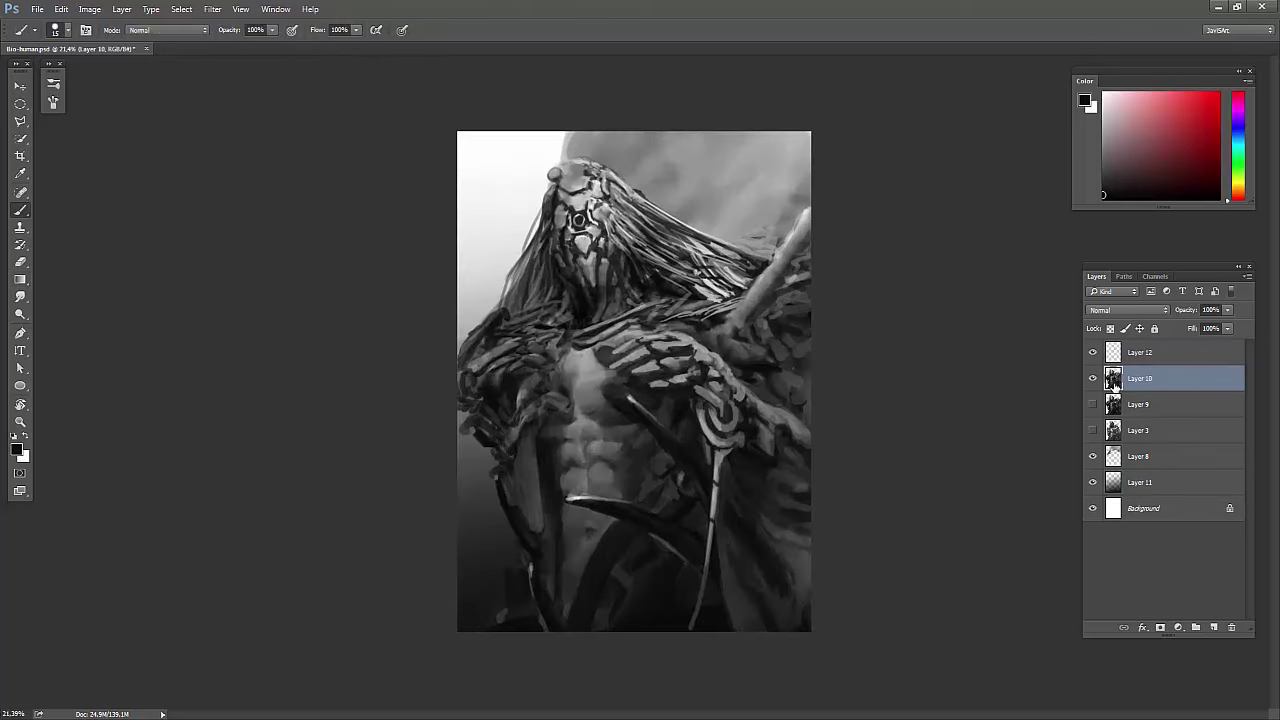
key(ctrl+shift+alt+n)
key(ctrl+alt+g)
alt+click(484, 449)
mouse_move(500, 480)
mouse_down()
mouse_move(512, 530)
mouse_move(492, 628)
mouse_up()
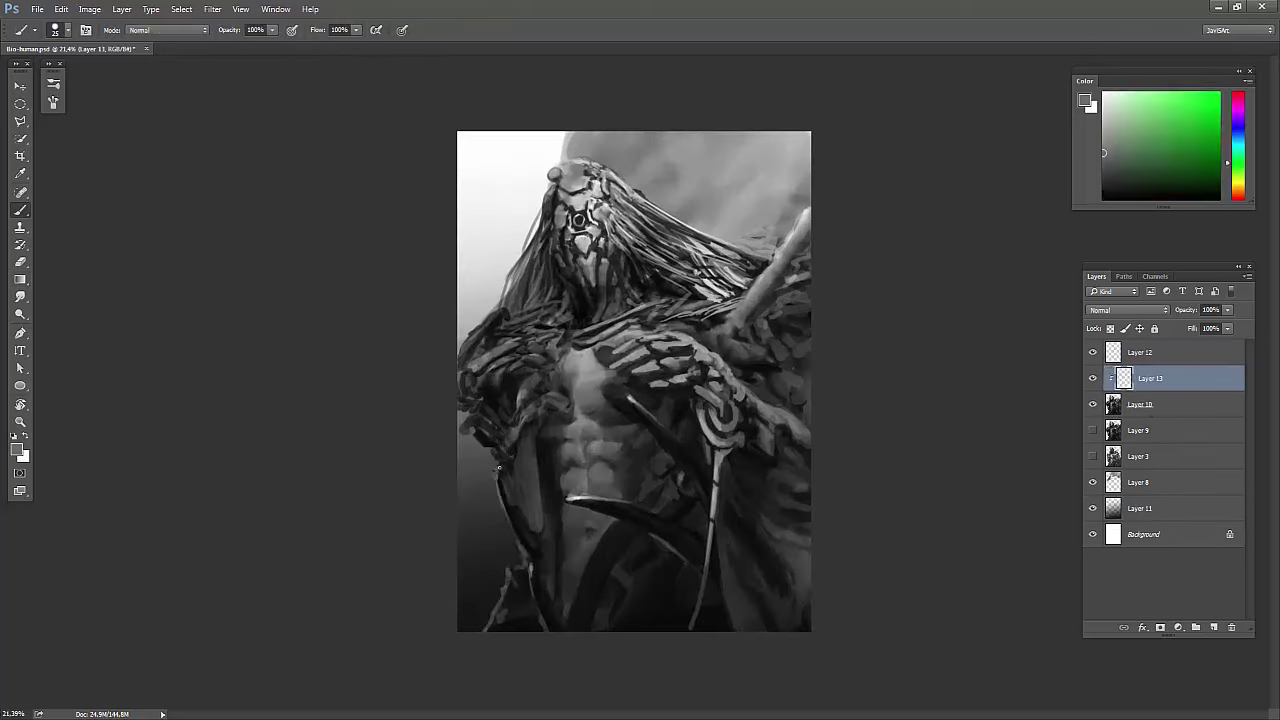
mouse_move(492, 445)
mouse_down()
mouse_move(540, 590)
mouse_move(490, 645)
mouse_up()
key(e)
key(bracketleft)
key(bracketleft)
key(bracketleft)
drag(522, 540, 508, 459)
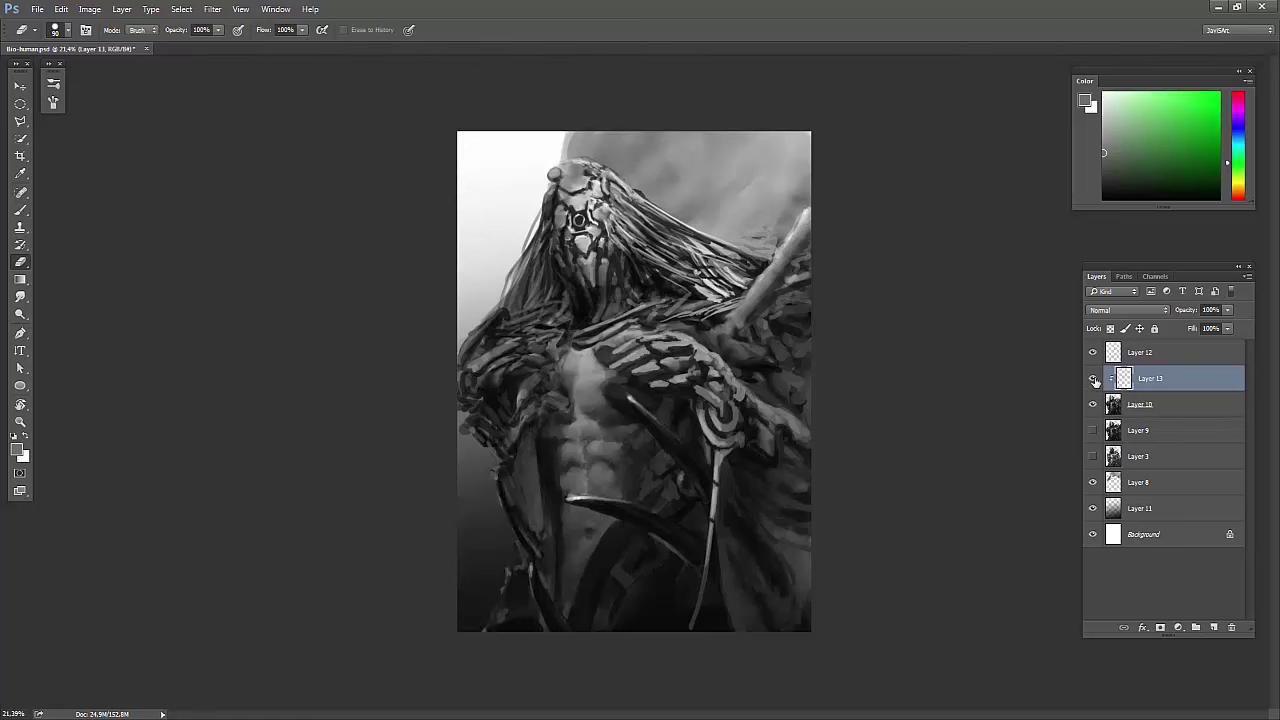
Add a Levels adjustment set to 5, 0.86, 209 to darken the midtones.
key(ctrl+minus)
key(ctrl+l)
drag(194, 245, 241, 244)
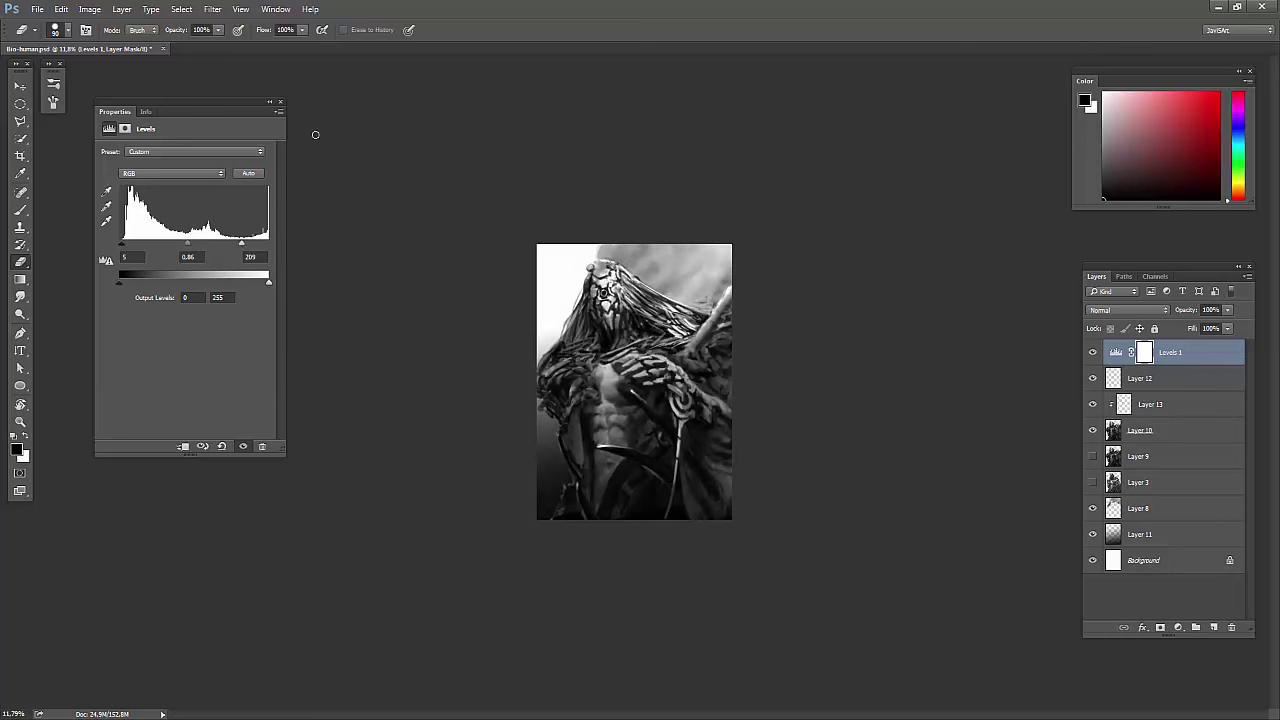
Draw a dark gradient over the lower painting on a new Layer 14 set to Multiply.
key(ctrl+shift+alt+n)
key(g)
key(shift+g)
drag(658, 380, 652, 540)
click(1125, 310)
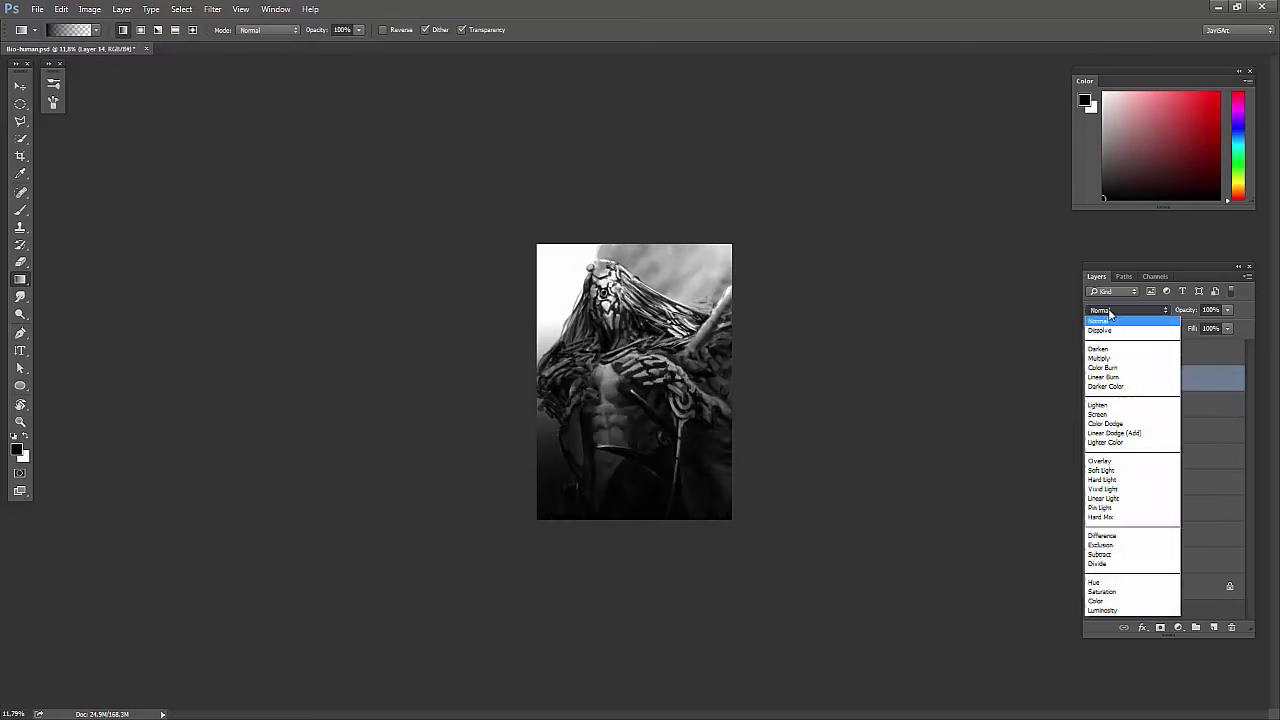
click(1128, 376)
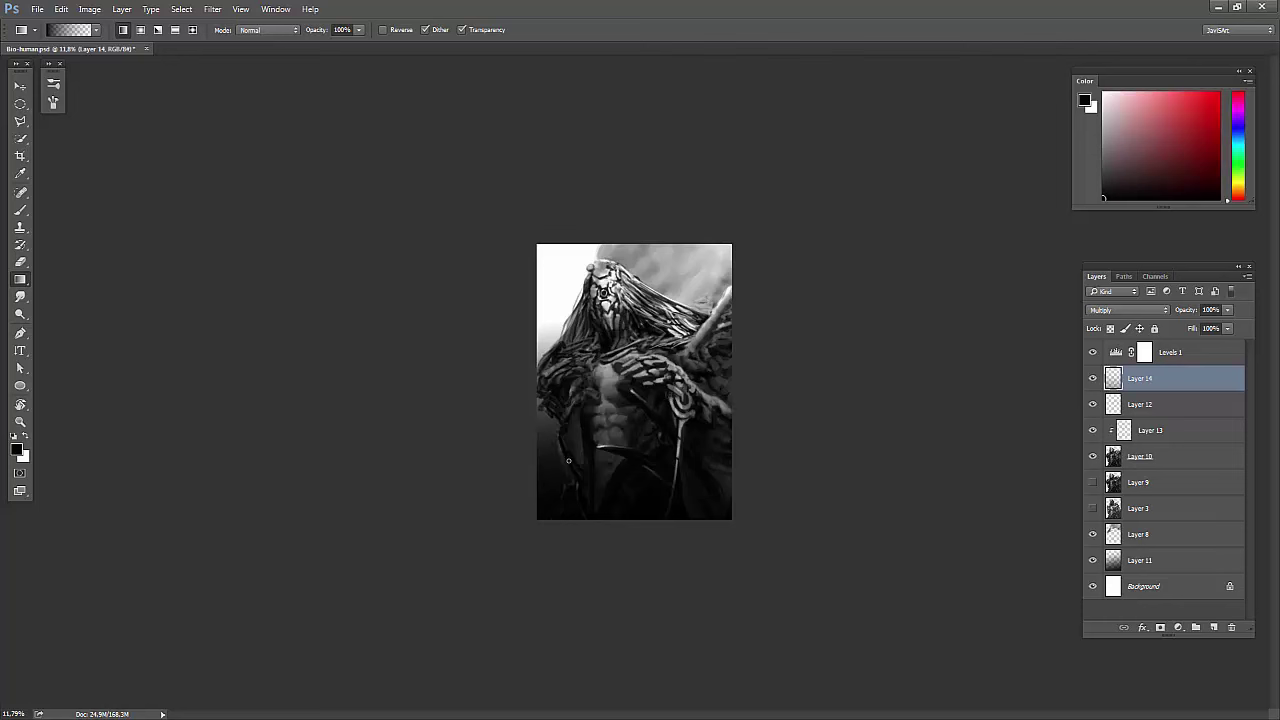
Erase the Multiply gradient around the figure with a size-400 eraser, then select the whole canvas.
key(b)
right_click(622, 347)
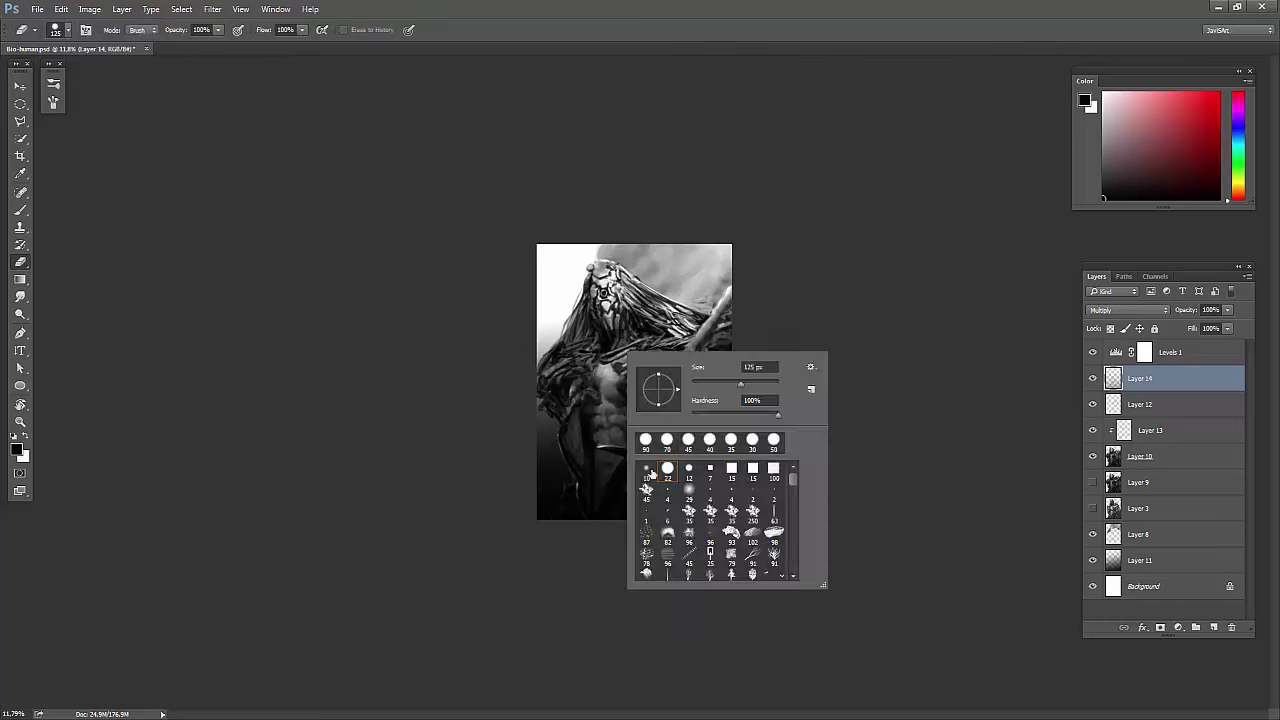
key(e)
right_click(613, 400)
text(400)
key(Return)
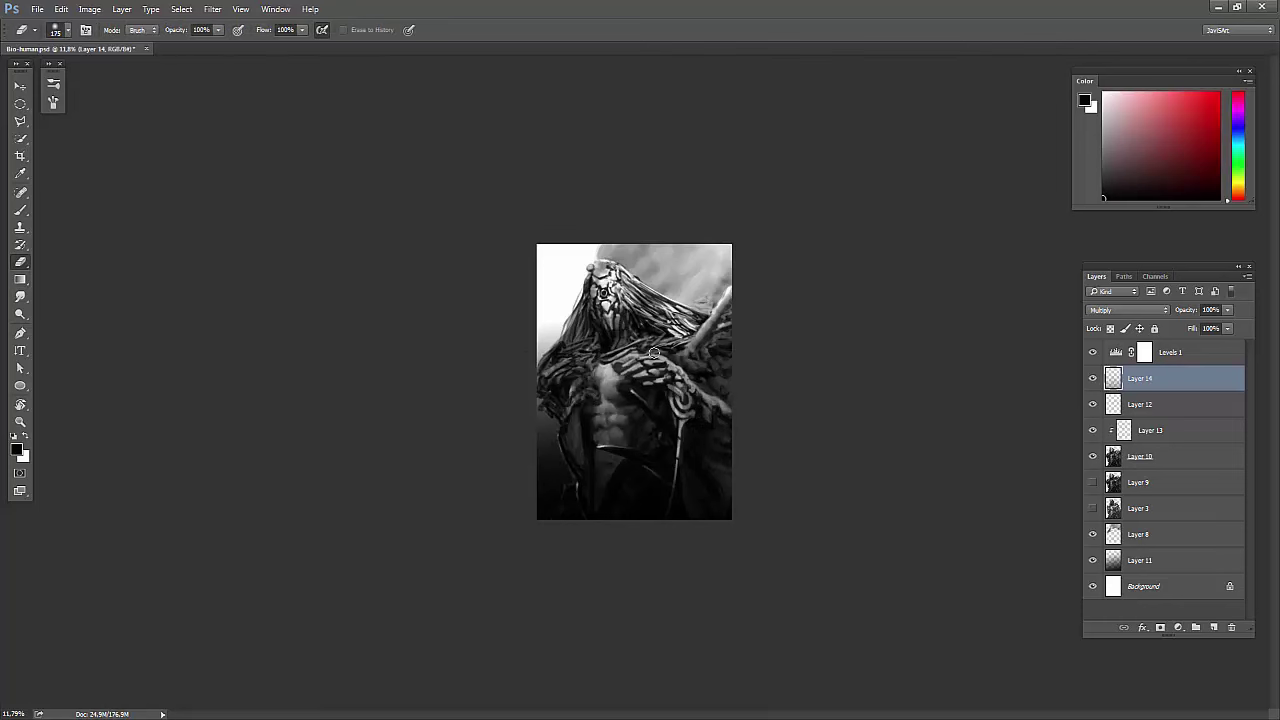
key(bracketleft)
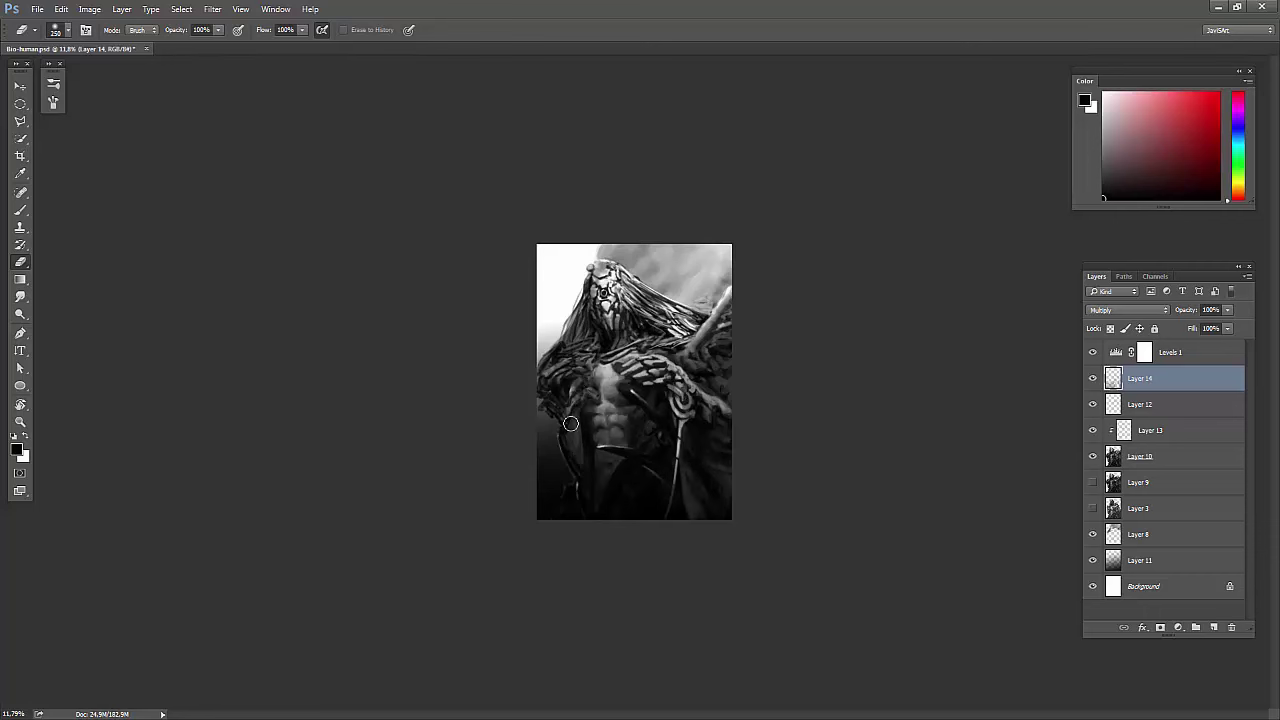
key(ctrl+a)
click(61, 9)
Paste the merged copy, apply High Pass to it, and set it to Overlay at 100% opacity.
click(140, 103)
key(ctrl+v)
click(212, 9)
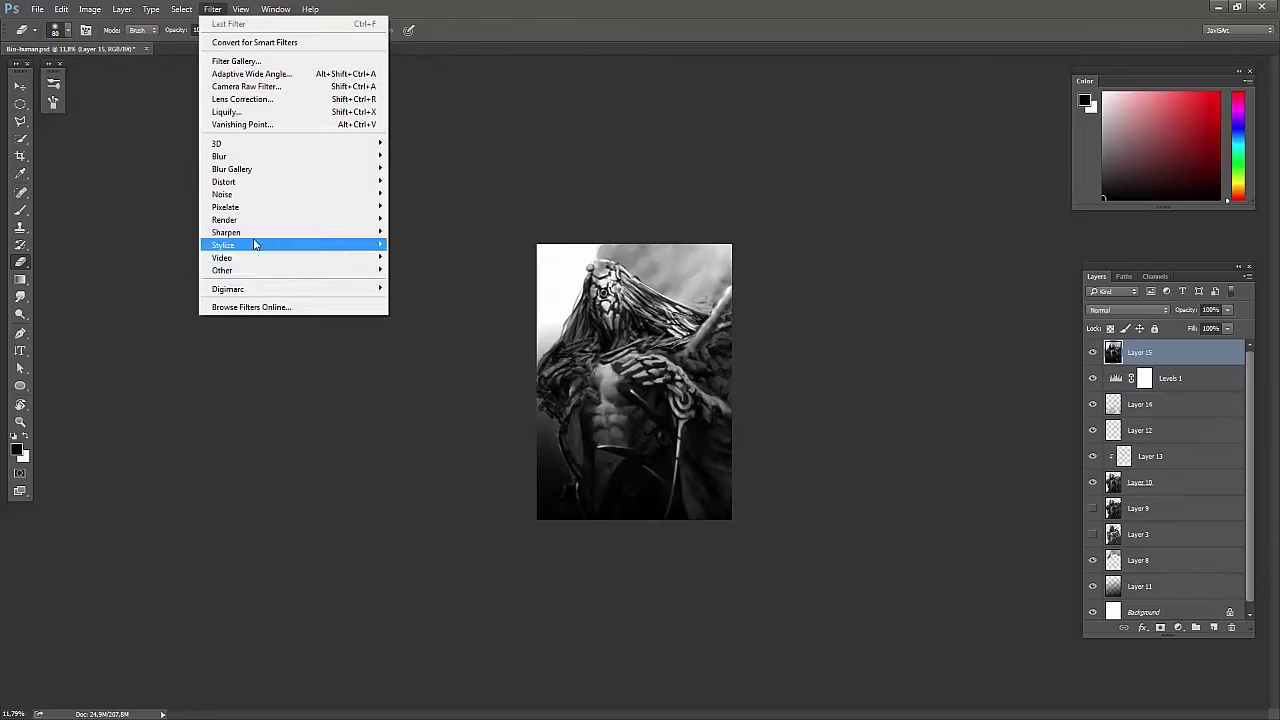
click(420, 262)
key(Return)
key(alt+shift+o)
key(ctrl+0)
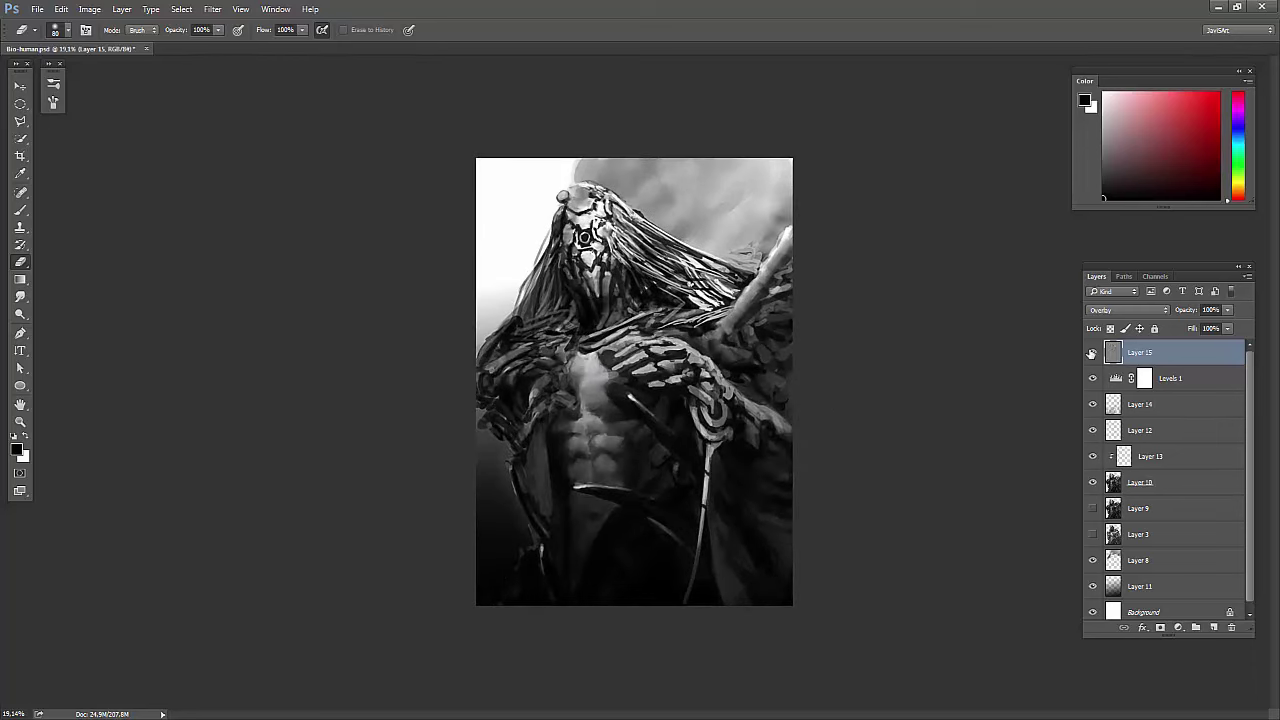
drag(1211, 330, 1232, 330)
Add a black mask and paint white to reveal the sharpening over the figure.
click(1160, 627)
key(ctrl+i)
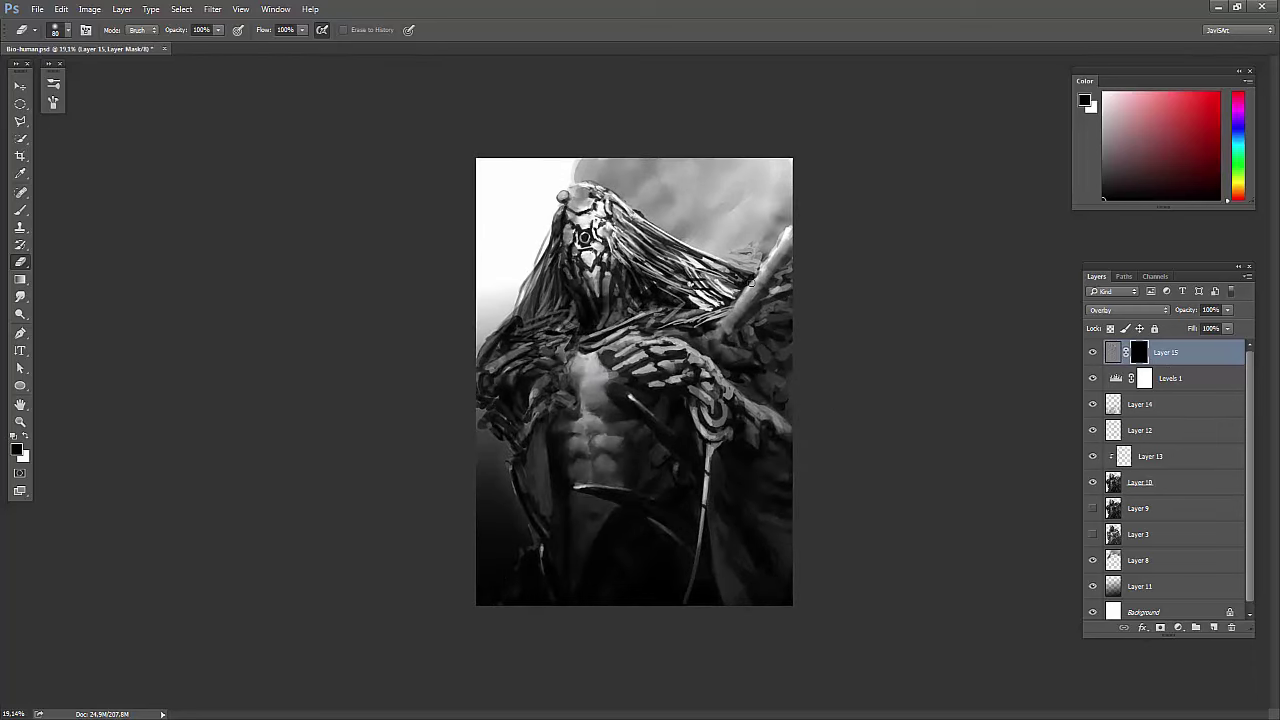
key(b)
key(x)
drag(627, 255, 703, 390)
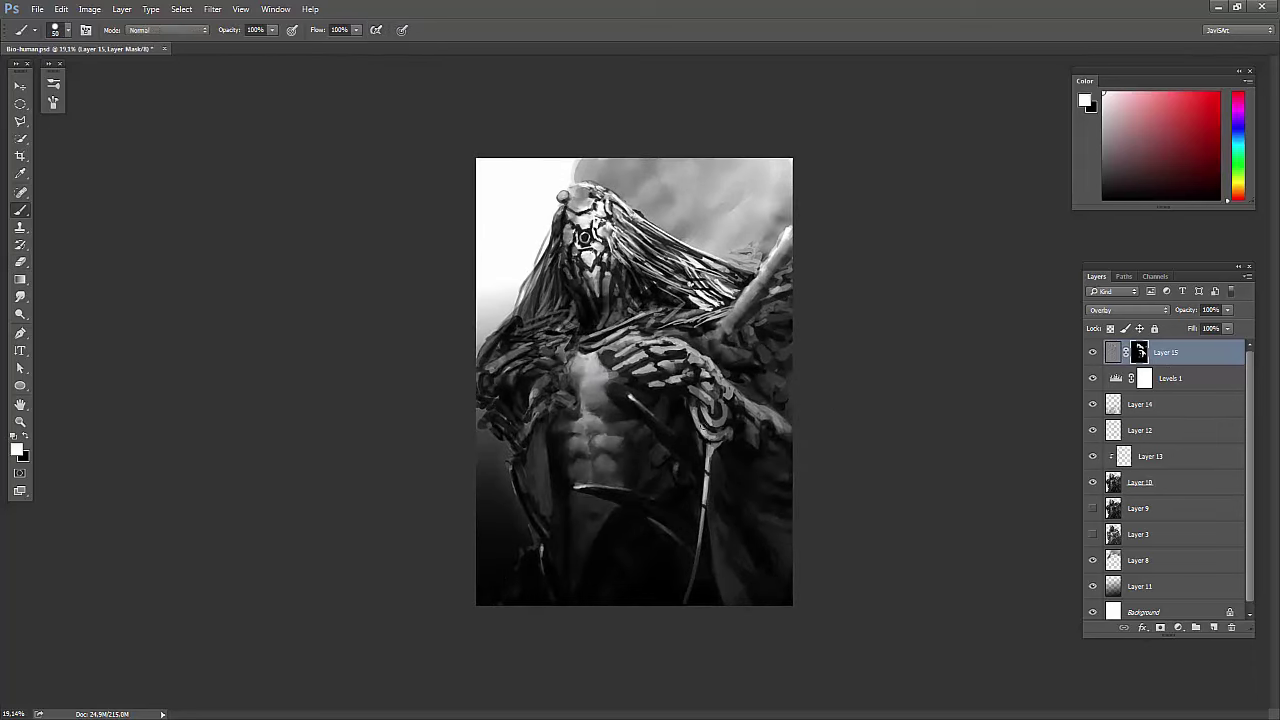
Lower the dark gradient layer's opacity slightly.
click(1140, 404)
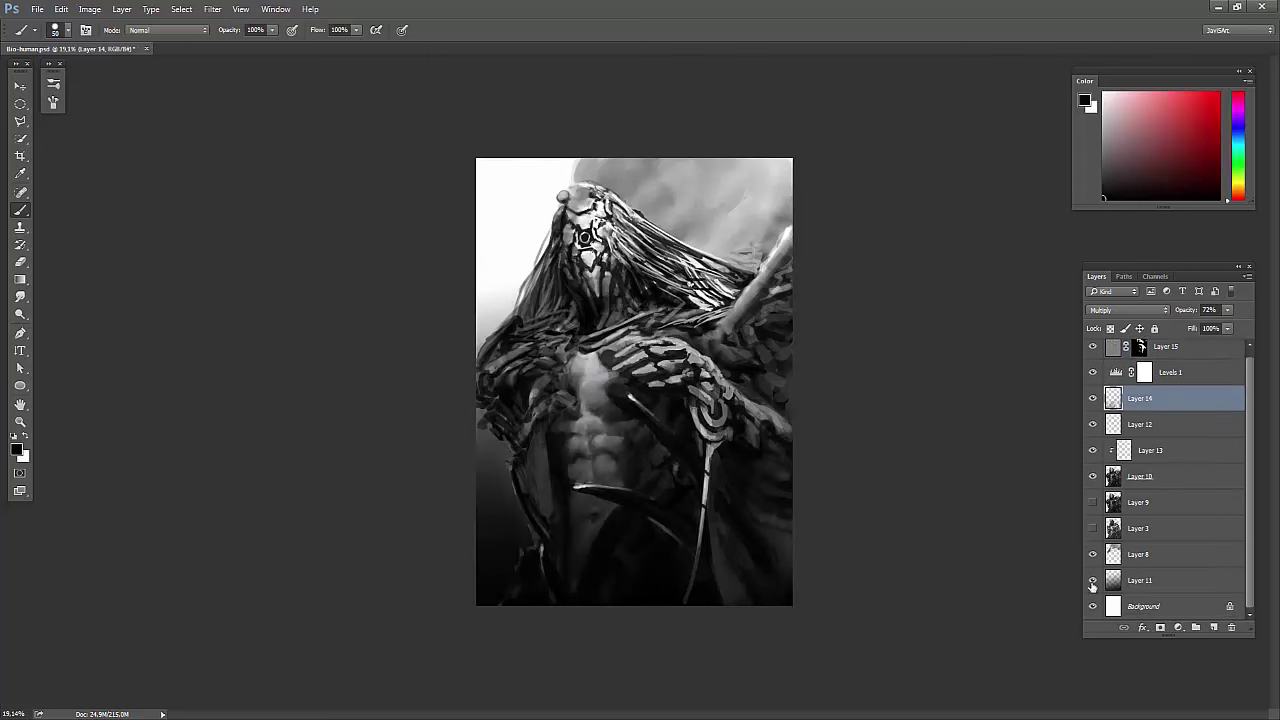
click(1140, 586)
drag(1227, 310, 1219, 330)
Stamp a merged copy of all layers and add about 15.66% noise to it.
key(ctrl+shift+alt+e)
click(212, 9)
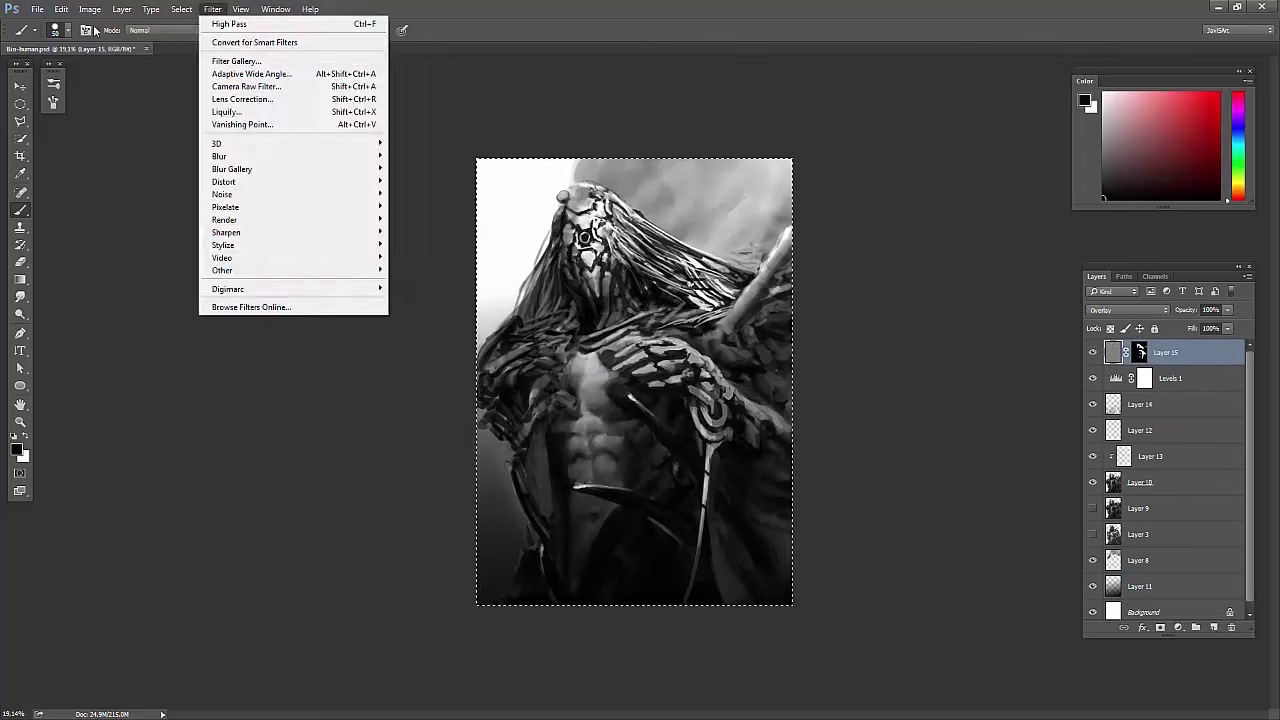
click(417, 191)
drag(194, 344, 213, 347)
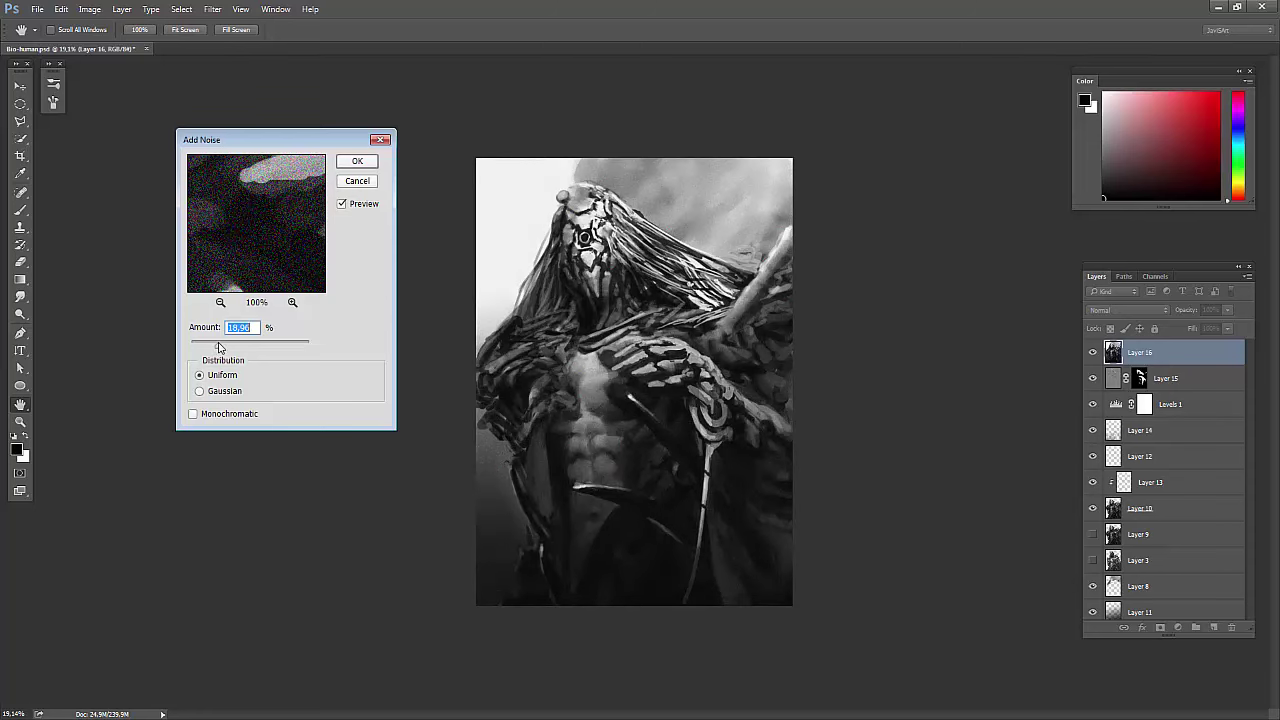
key(Return)
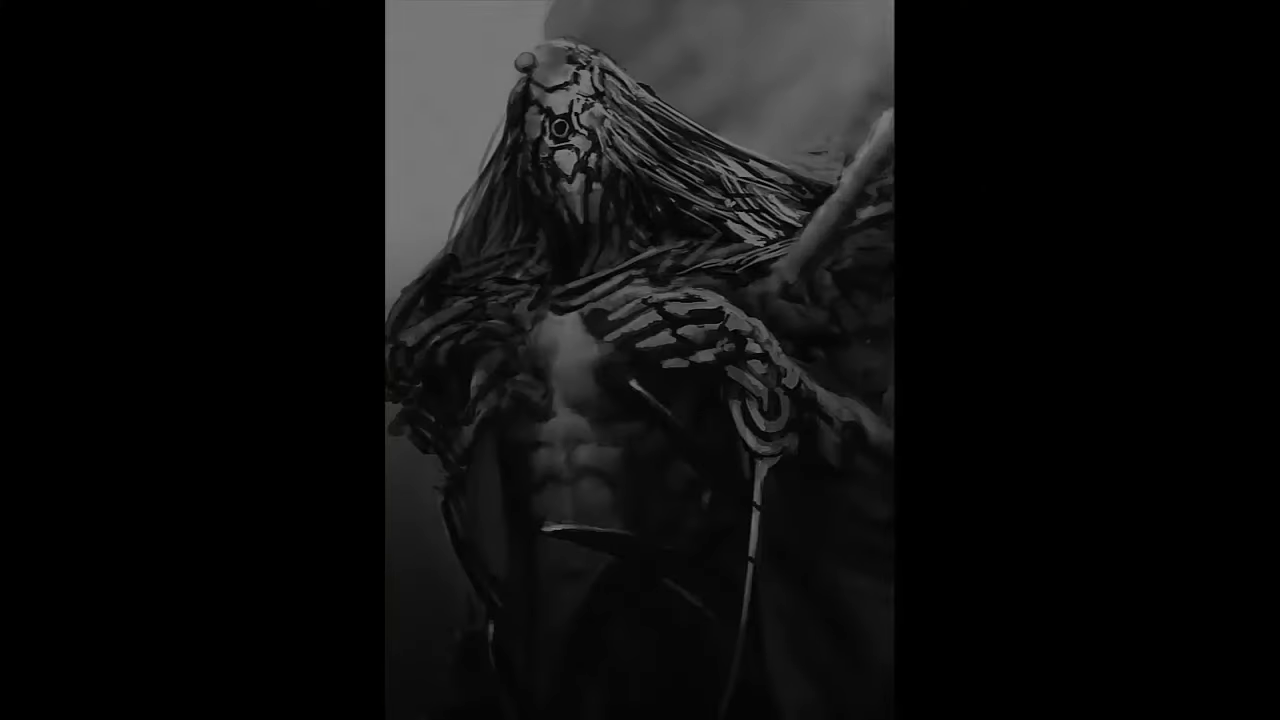